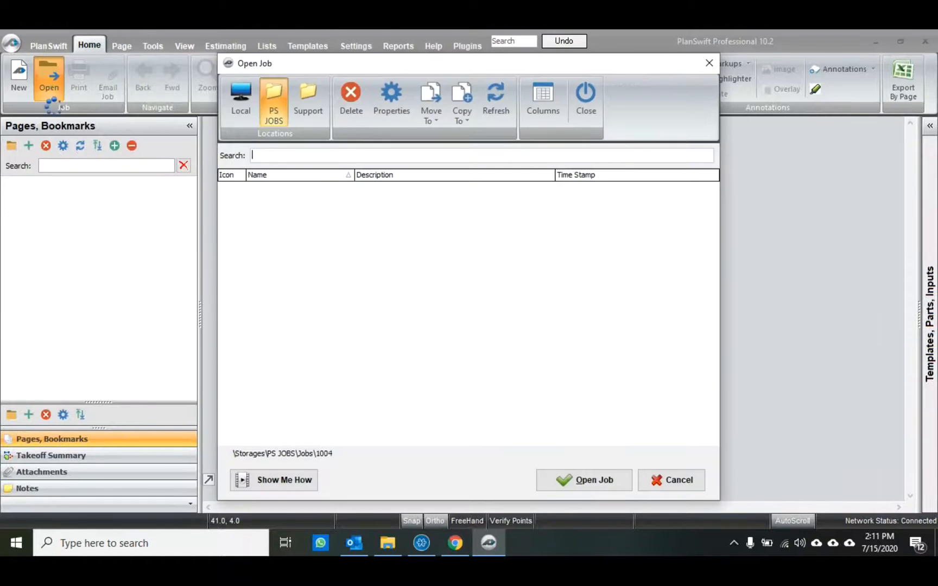
Browse the existing jobs stored in the PS JOBS location, checking their descriptions and time stamps, without opening any.
{"action": "left_click", "coordinate": [384, 231]}
{"action": "left_click", "coordinate": [380, 246]}
{"action": "left_click", "coordinate": [379, 254]}
{"action": "left_click", "coordinate": [380, 268]}
{"action": "left_click", "coordinate": [383, 282]}
{"action": "left_click", "coordinate": [380, 299]}
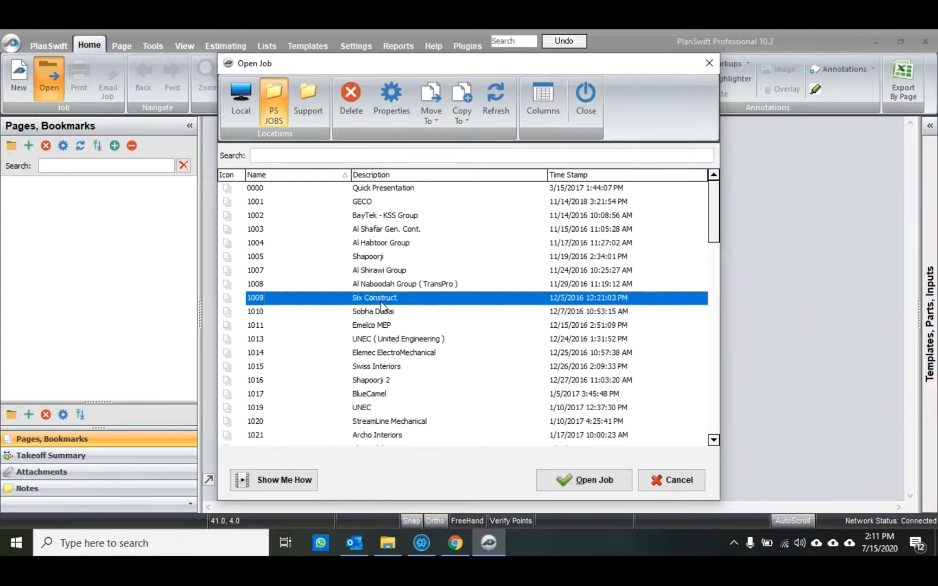
{"action": "left_click", "coordinate": [383, 312]}
{"action": "left_click", "coordinate": [614, 270]}
{"action": "left_click", "coordinate": [601, 283]}
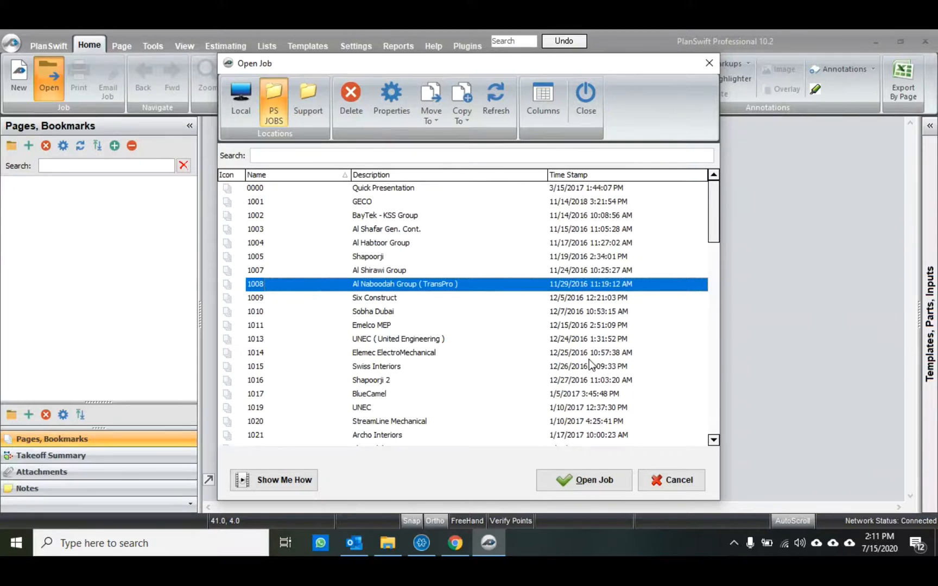
{"action": "left_click", "coordinate": [712, 70]}
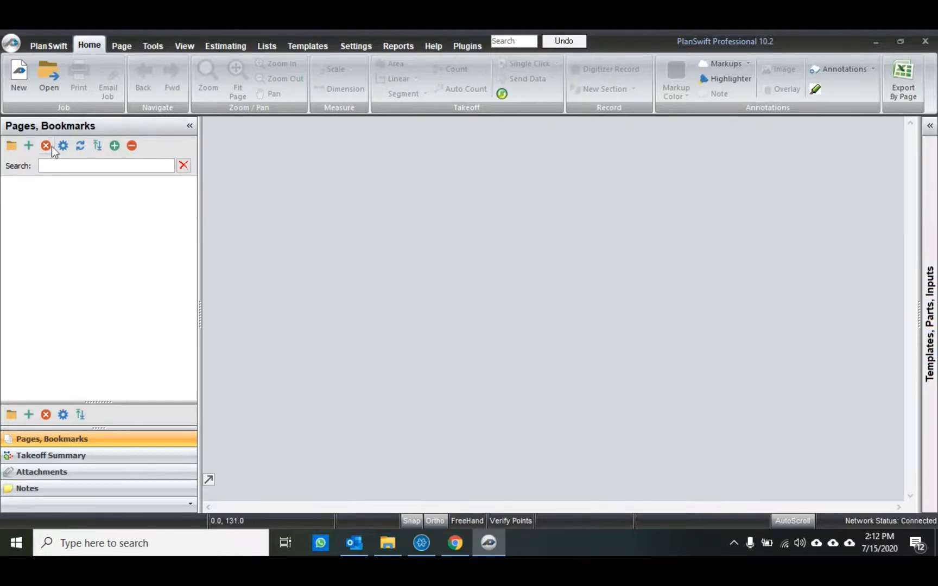
Start a new local job numbered 96, described as "Project ( G+10 ) Demo", with the Metric measurement type.
{"action": "left_click", "coordinate": [27, 83]}
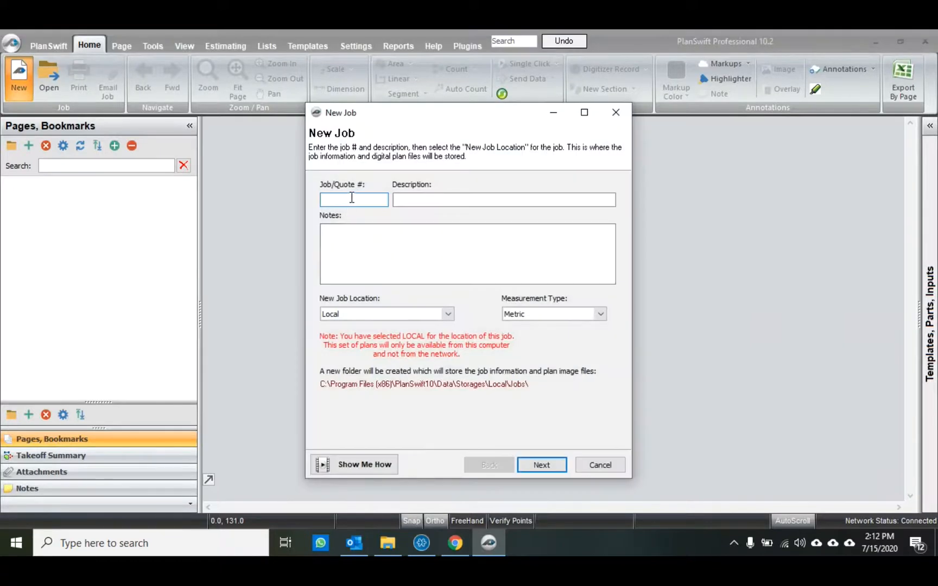
{"action": "type", "text": "96"}
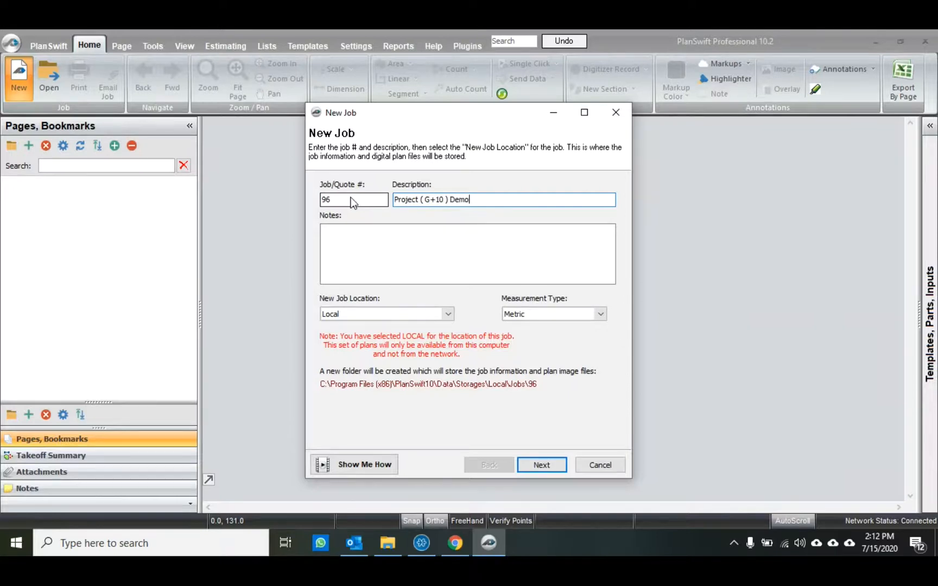
{"action": "left_click", "coordinate": [540, 315]}
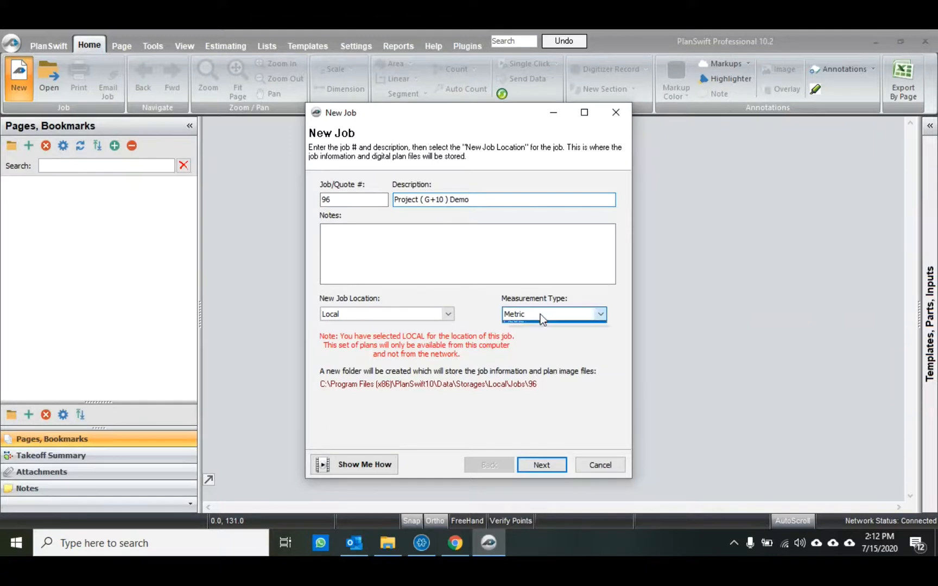
{"action": "left_click", "coordinate": [540, 312]}
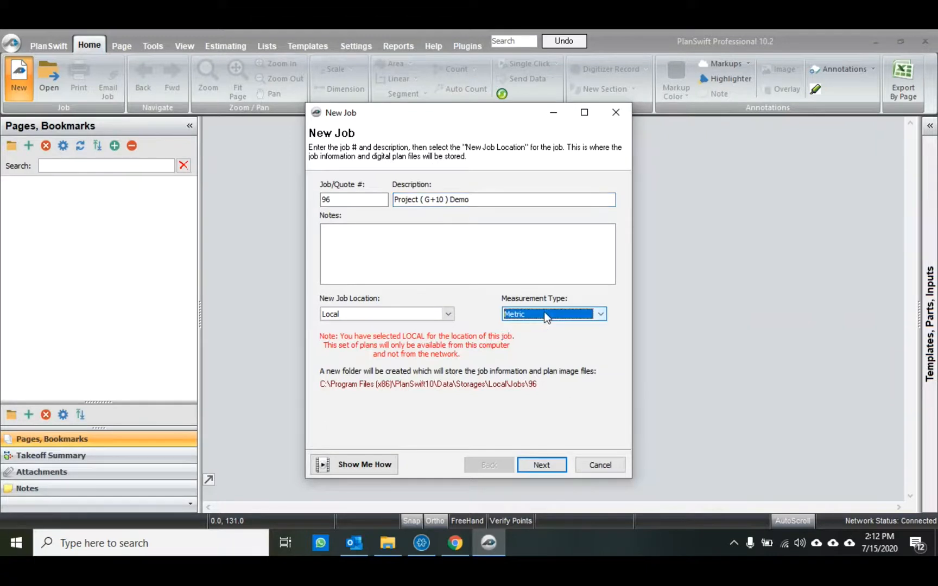
{"action": "left_click_drag", "start_coordinate": [381, 119], "coordinate": [359, 109]}
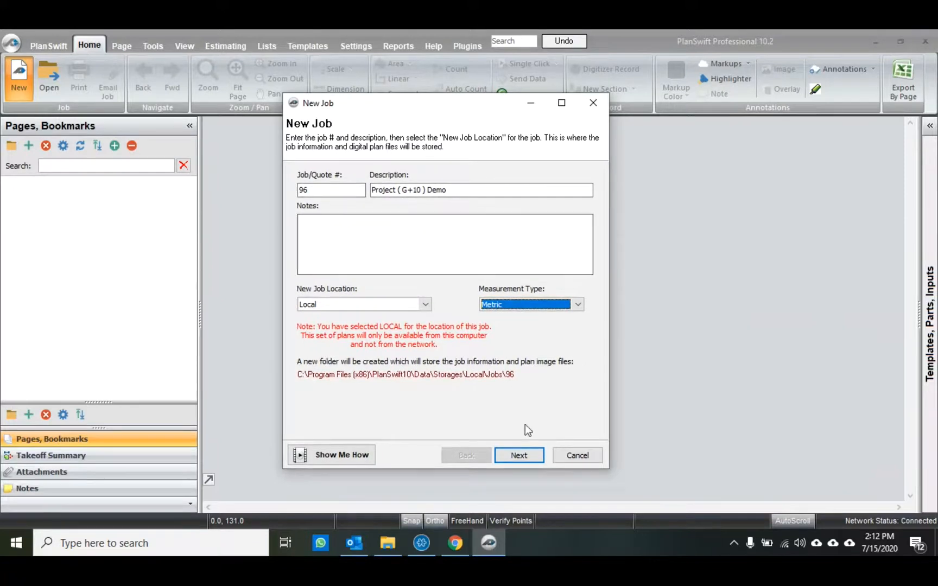
{"action": "left_click", "coordinate": [521, 454]}
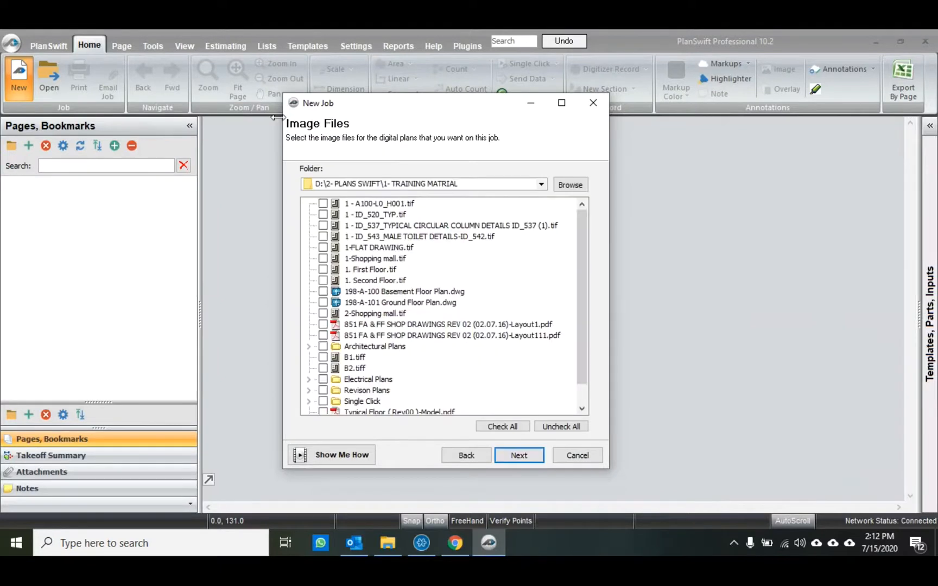
Choose the folder D:\2- PLANS SWIFT\1- TRAINING MATRIAL as the source of the job's image files.
{"action": "left_click_drag", "start_coordinate": [282, 98], "coordinate": [202, 70]}
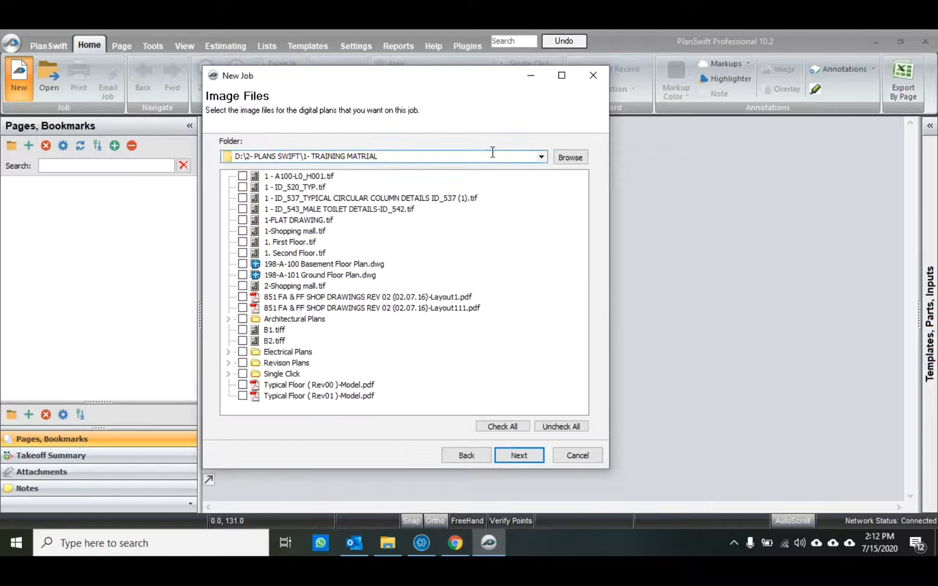
{"action": "left_click", "coordinate": [570, 157]}
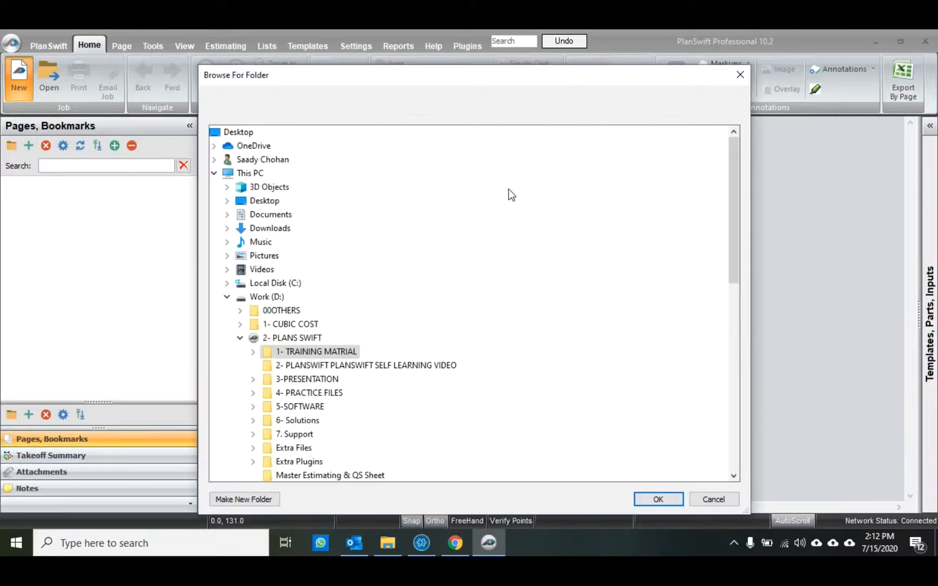
{"action": "scroll", "coordinate": [509, 189], "scroll_direction": "down", "scroll_amount": 3}
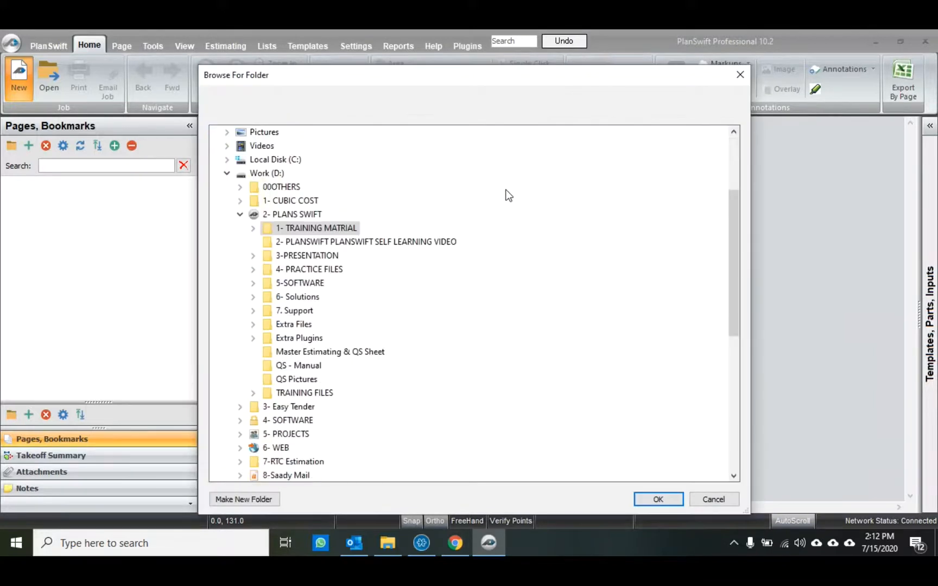
{"action": "double_click", "coordinate": [358, 234]}
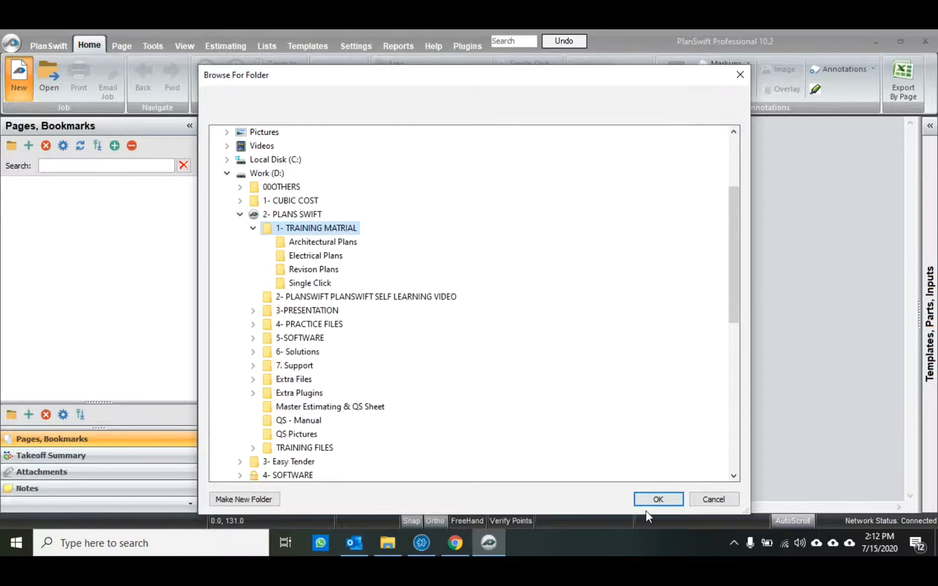
{"action": "left_click", "coordinate": [656, 500]}
Include all drawing files and subfolders of the training folder and complete the job's creation.
{"action": "left_click", "coordinate": [242, 385]}
{"action": "left_click", "coordinate": [243, 385]}
{"action": "left_click", "coordinate": [243, 374]}
{"action": "left_click", "coordinate": [243, 363]}
{"action": "left_click", "coordinate": [242, 352]}
{"action": "left_click", "coordinate": [502, 427]}
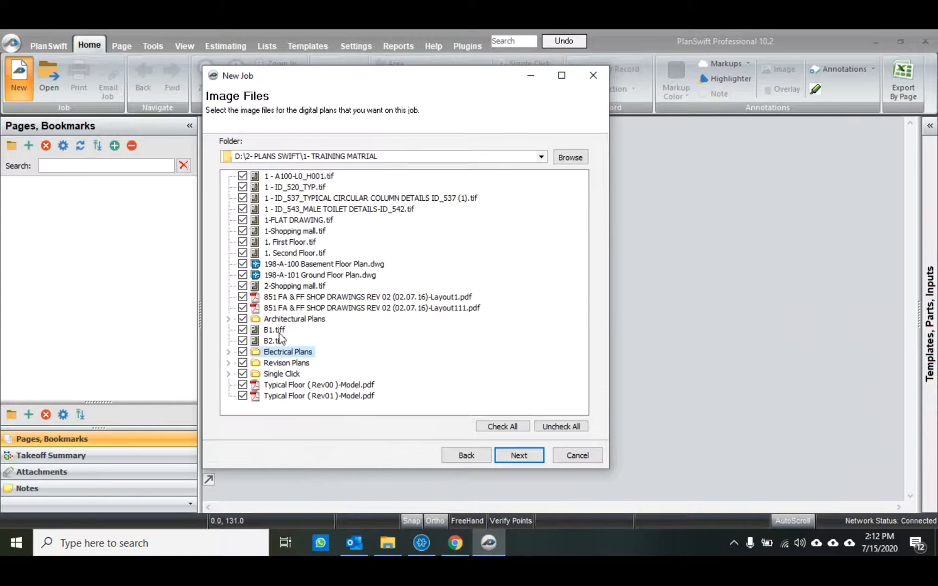
{"action": "left_click", "coordinate": [515, 456]}
{"action": "left_click", "coordinate": [515, 457]}
{"action": "left_click", "coordinate": [514, 457]}
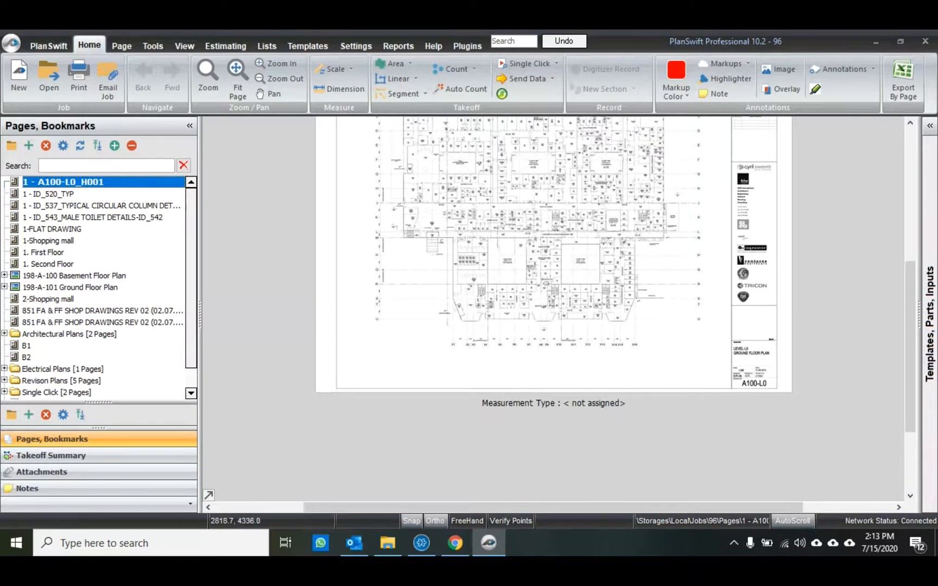
Inspect the A100-L0_H001 drawing, and expand the 198-A-100 Basement Floor Plan to view both of its pages.
{"action": "left_click_drag", "start_coordinate": [516, 226], "coordinate": [479, 298]}
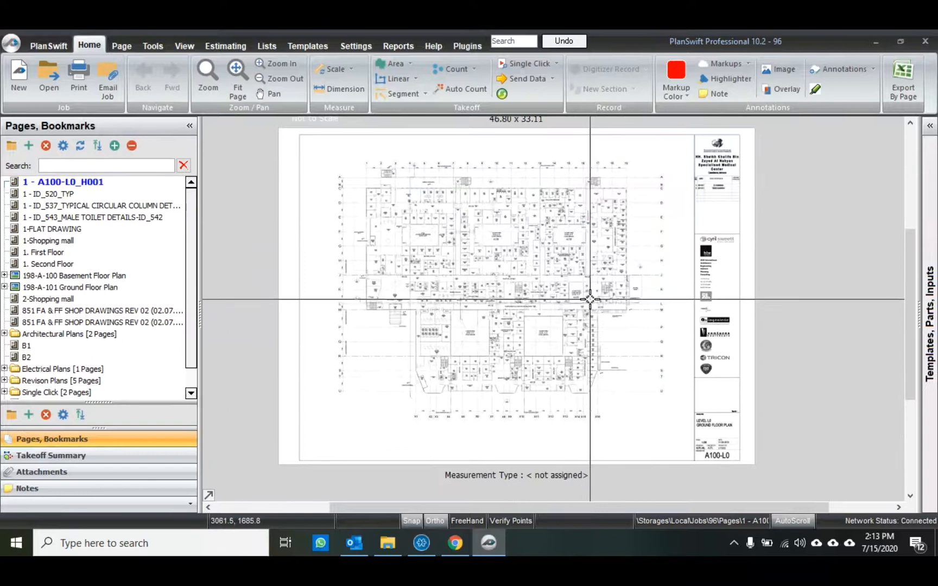
{"action": "left_click", "coordinate": [34, 298]}
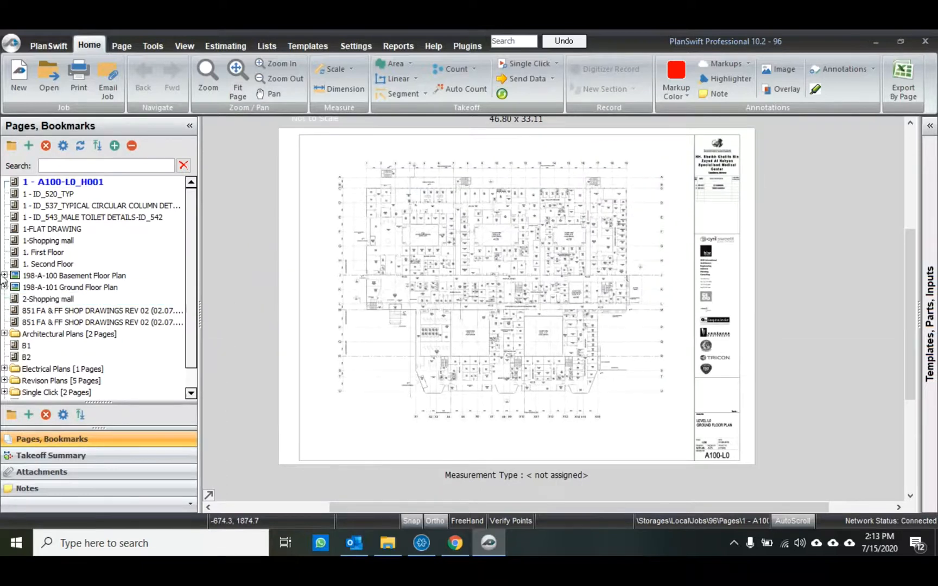
{"action": "left_click", "coordinate": [5, 275]}
{"action": "left_click", "coordinate": [38, 287]}
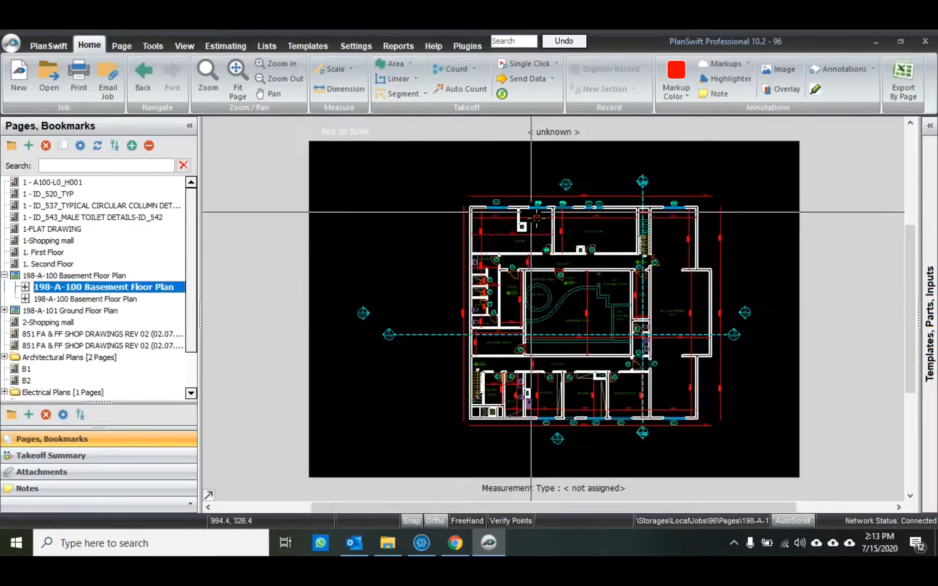
{"action": "left_click", "coordinate": [123, 298]}
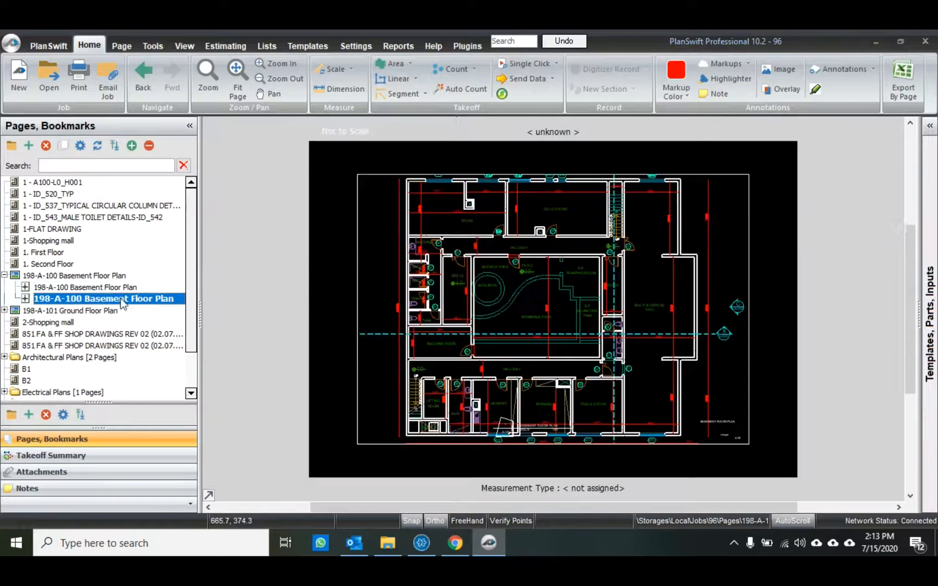
Expand the 198-A-101 Ground Floor Plan to view its pages, and examine the Typical Floor ( Rev01 )-Model drawing up close.
{"action": "left_click", "coordinate": [4, 310]}
{"action": "left_click", "coordinate": [71, 322]}
{"action": "left_click", "coordinate": [83, 335]}
{"action": "scroll", "coordinate": [60, 358], "scroll_direction": "down", "scroll_amount": 2}
{"action": "left_click", "coordinate": [109, 392]}
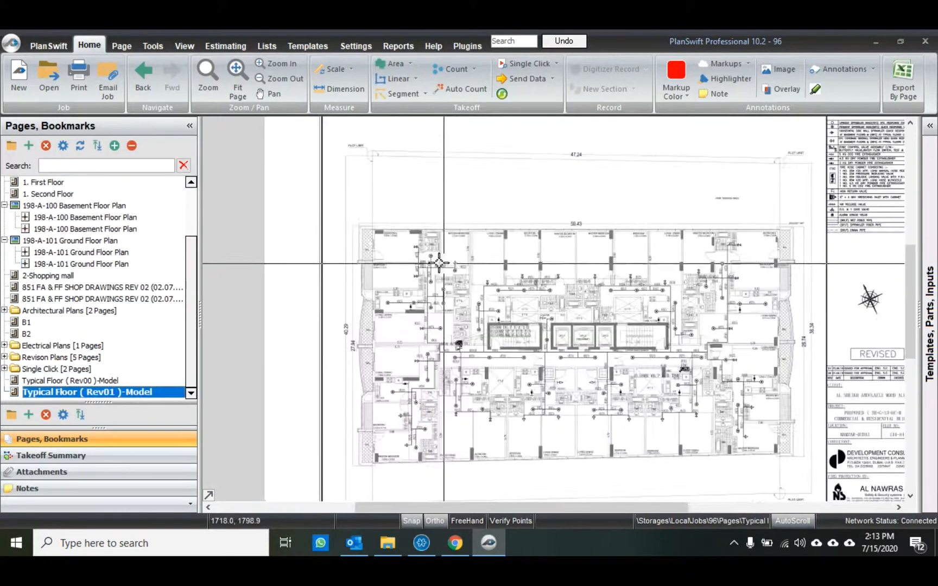
{"action": "scroll", "coordinate": [418, 377], "scroll_direction": "up", "scroll_amount": 6}
{"action": "scroll", "coordinate": [417, 377], "scroll_direction": "up", "scroll_amount": 1}
{"action": "left_click_drag", "start_coordinate": [417, 467], "coordinate": [415, 252]}
{"action": "scroll", "coordinate": [71, 266], "scroll_direction": "up", "scroll_amount": 2}
Review the imported TIF pages from ID_543 to A100-L0_H001, and compare the second floor with the first basement plan page.
{"action": "left_click", "coordinate": [57, 240]}
{"action": "left_click", "coordinate": [57, 230]}
{"action": "scroll", "coordinate": [473, 326], "scroll_direction": "up", "scroll_amount": 3}
{"action": "left_click_drag", "start_coordinate": [472, 326], "coordinate": [555, 210]}
{"action": "left_click", "coordinate": [114, 217]}
{"action": "left_click", "coordinate": [103, 206]}
{"action": "left_click", "coordinate": [93, 193]}
{"action": "left_click", "coordinate": [93, 184]}
{"action": "left_click", "coordinate": [90, 194]}
{"action": "left_click", "coordinate": [87, 204]}
{"action": "left_click", "coordinate": [70, 290]}
{"action": "left_click", "coordinate": [68, 266]}
{"action": "left_click", "coordinate": [71, 287]}
{"action": "left_click", "coordinate": [72, 264]}
{"action": "left_click", "coordinate": [71, 288]}
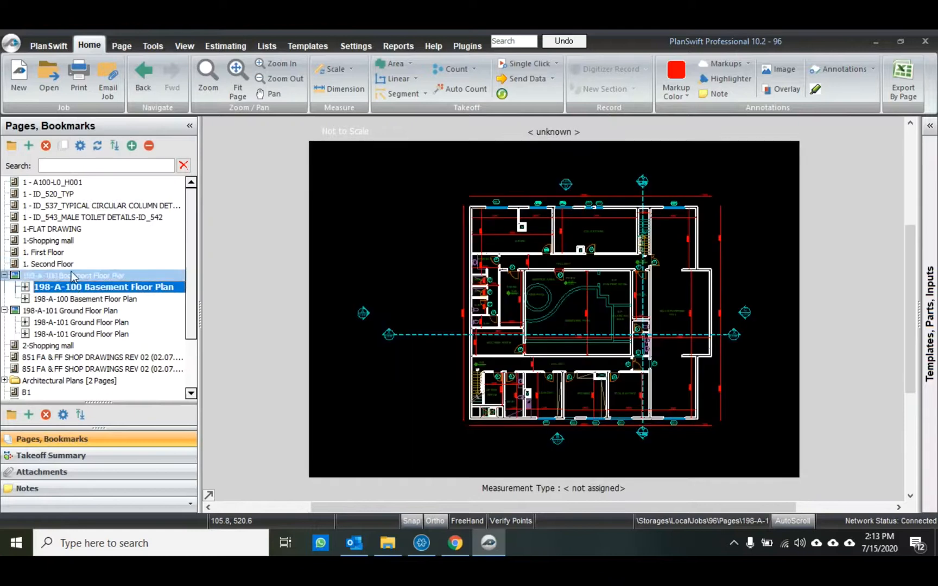
Look through the basement, ground floor, shopping mall and remaining imported pages, and bring up the 1-FLAT DRAWING page.
{"action": "left_click", "coordinate": [65, 252]}
{"action": "left_click", "coordinate": [66, 241]}
{"action": "left_click", "coordinate": [72, 228]}
{"action": "left_click", "coordinate": [74, 217]}
{"action": "left_click", "coordinate": [76, 205]}
{"action": "left_click", "coordinate": [69, 288]}
{"action": "left_click", "coordinate": [68, 300]}
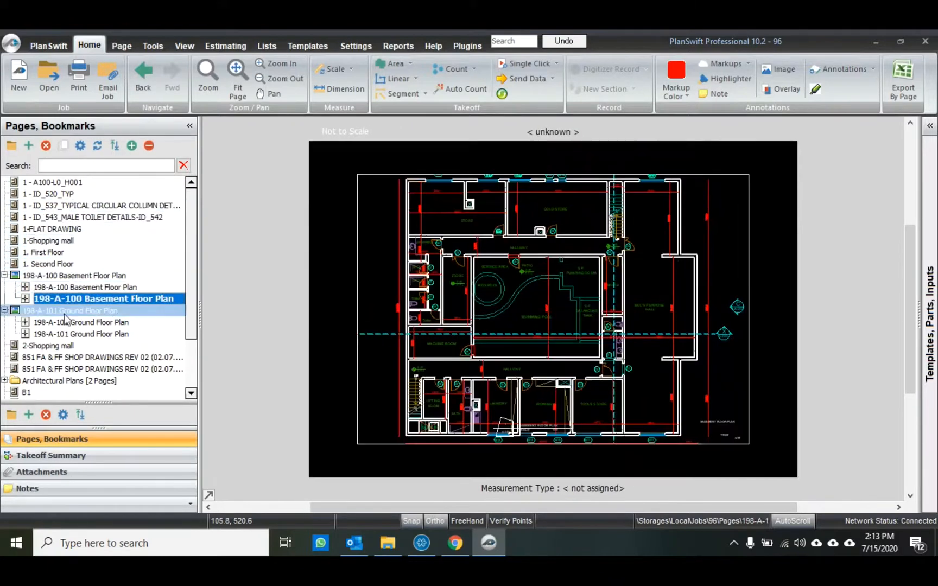
{"action": "left_click", "coordinate": [68, 322]}
{"action": "left_click", "coordinate": [64, 331]}
{"action": "left_click", "coordinate": [60, 346]}
{"action": "left_click", "coordinate": [56, 367]}
{"action": "left_click", "coordinate": [61, 333]}
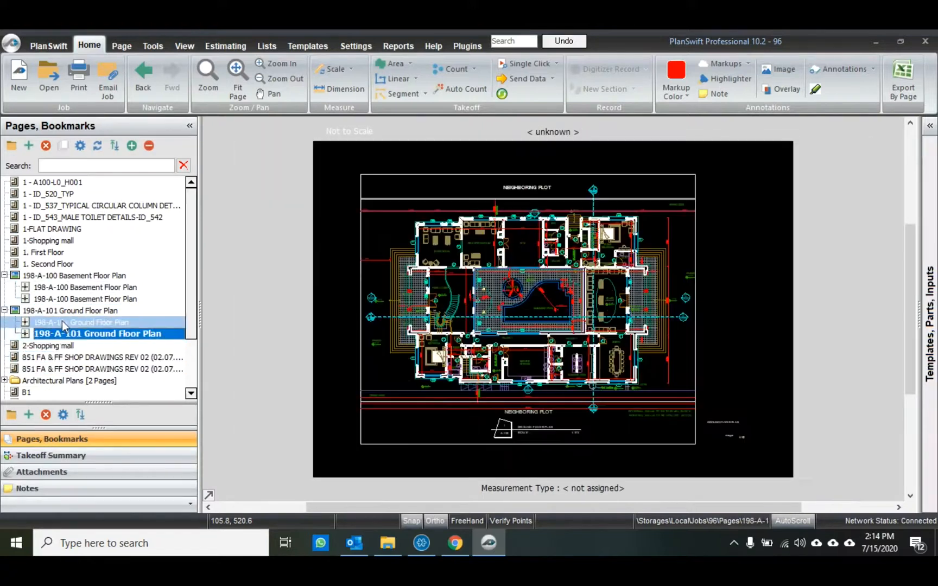
{"action": "left_click", "coordinate": [59, 298]}
{"action": "left_click", "coordinate": [54, 253]}
{"action": "left_click", "coordinate": [54, 241]}
{"action": "left_click", "coordinate": [56, 229]}
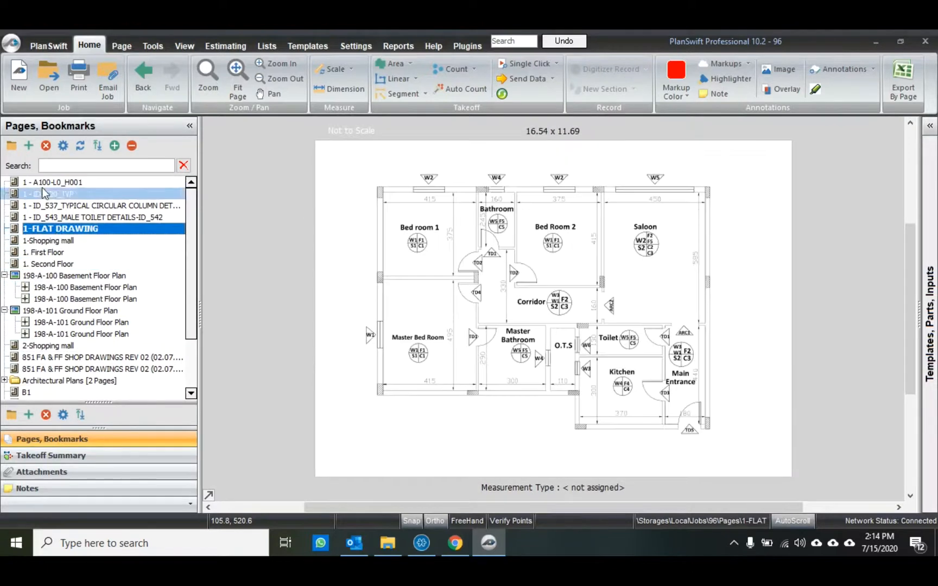
{"action": "left_click", "coordinate": [28, 146]}
{"action": "left_click", "coordinate": [545, 451]}
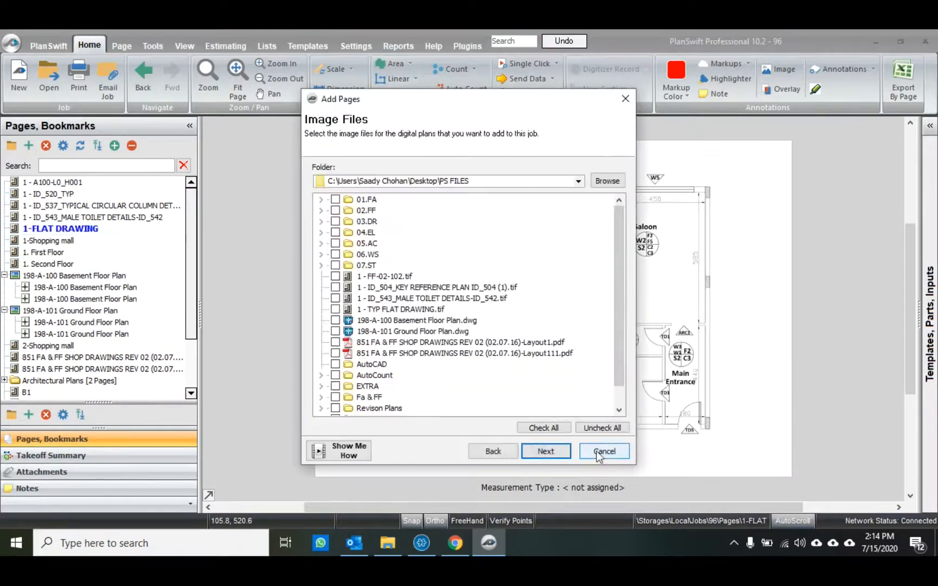
{"action": "left_click", "coordinate": [603, 451]}
{"action": "left_click", "coordinate": [19, 76]}
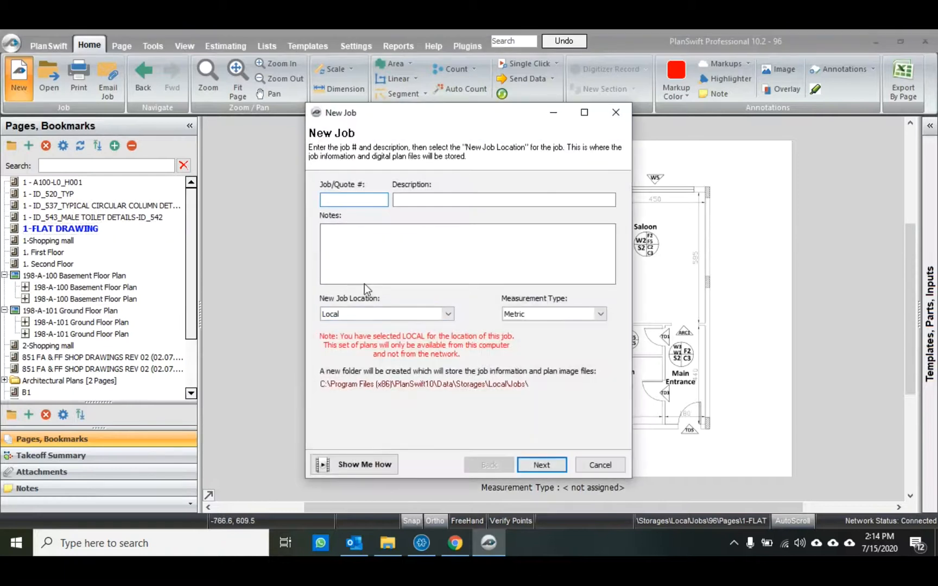
{"action": "left_click", "coordinate": [600, 465]}
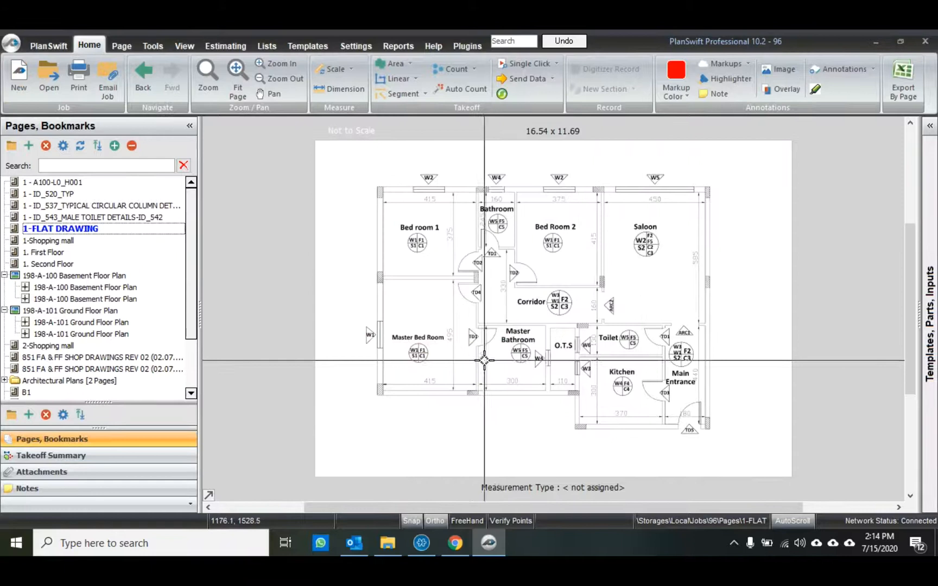
{"action": "left_click", "coordinate": [16, 82]}
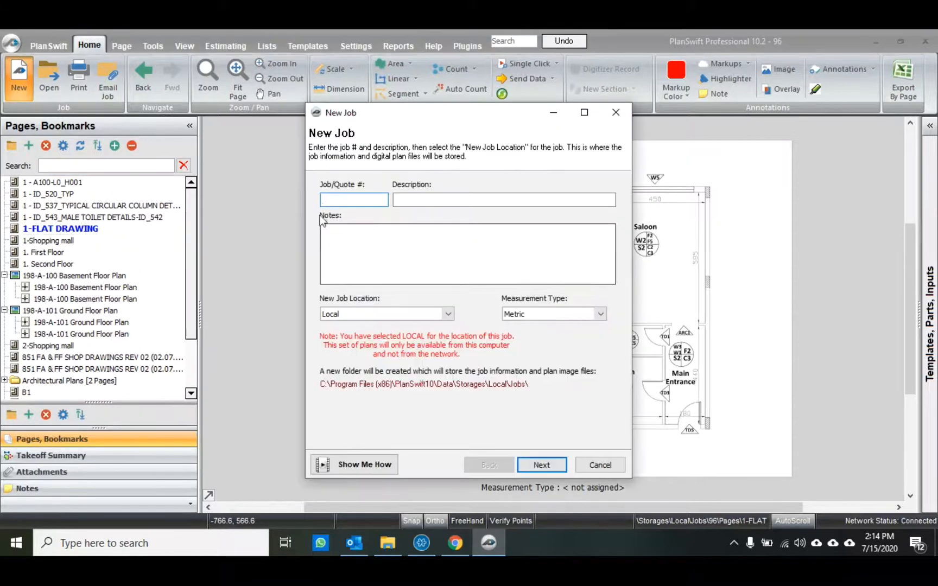
{"action": "key", "text": "Escape"}
Check the list of stored jobs in the PS JOBS location once more without opening one.
{"action": "left_click", "coordinate": [49, 81]}
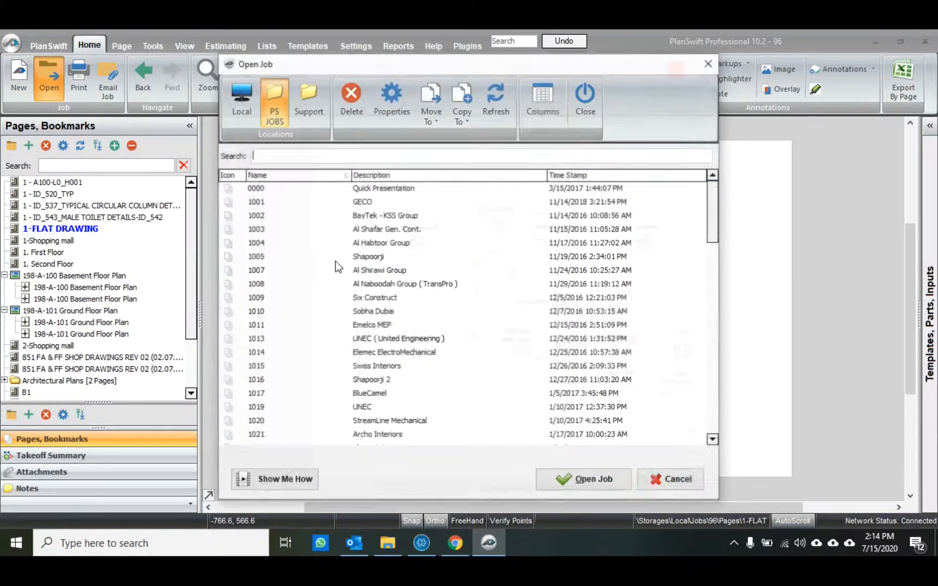
{"action": "left_click", "coordinate": [265, 234]}
{"action": "left_click", "coordinate": [266, 244]}
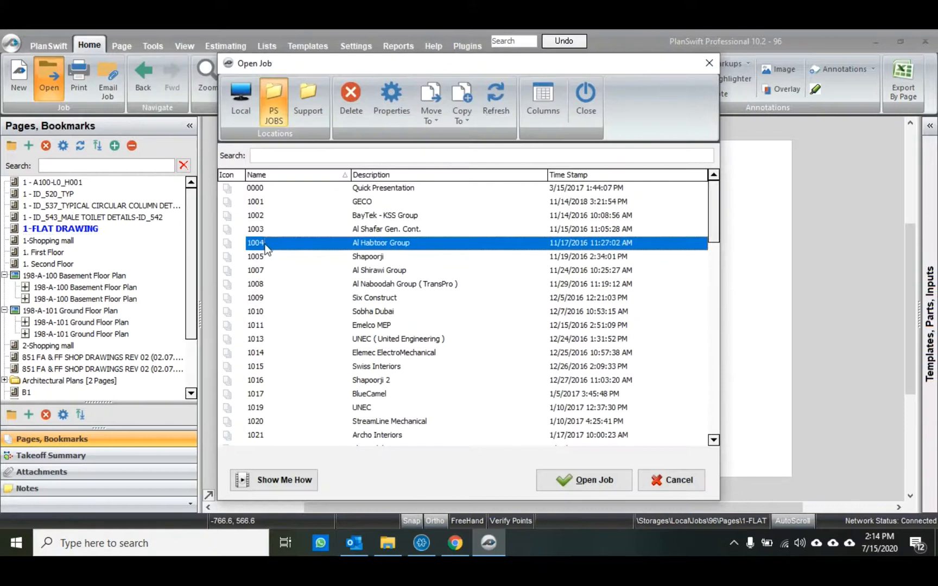
{"action": "left_click", "coordinate": [271, 254]}
{"action": "left_click", "coordinate": [262, 270]}
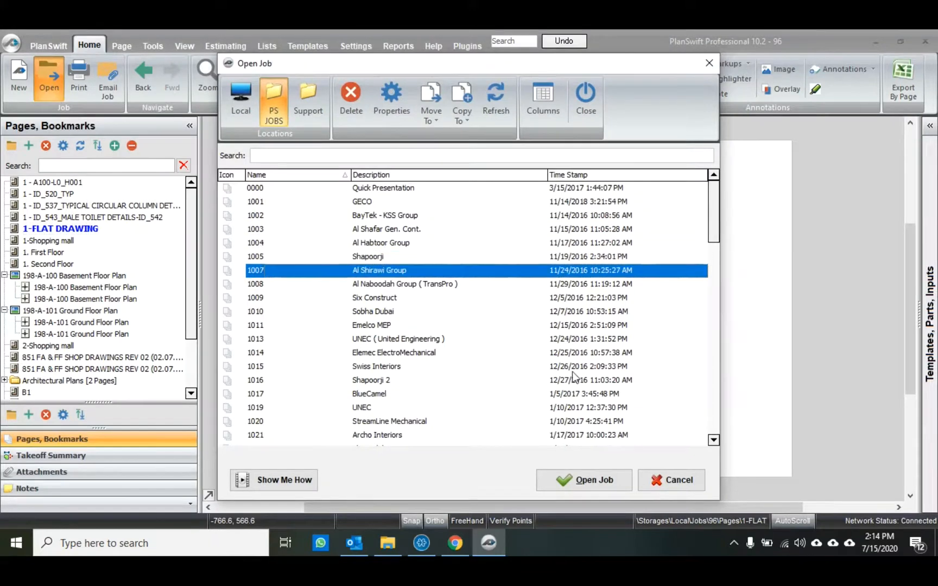
{"action": "left_click", "coordinate": [679, 485]}
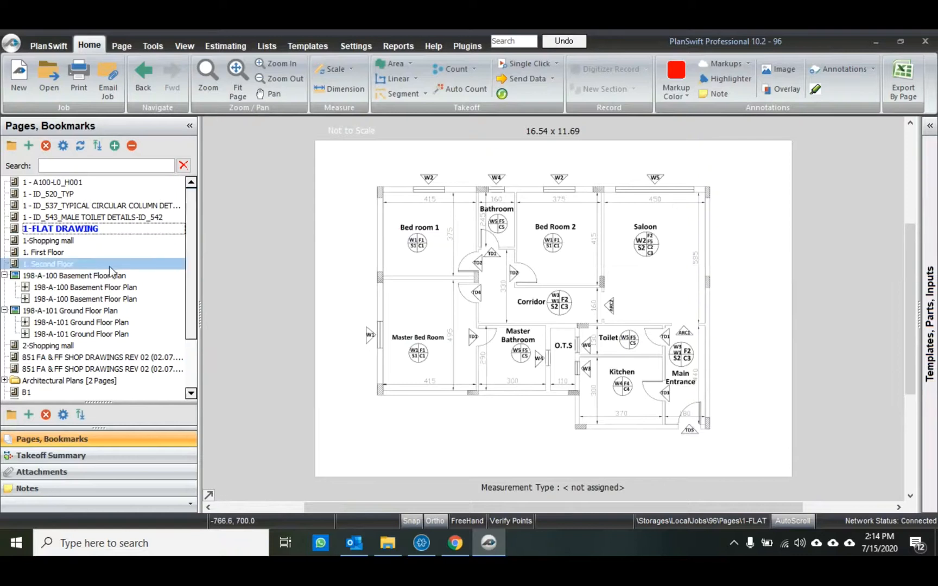
View the first 198-A-100 Basement Floor Plan page and examine the dimensions of the store room beside the cold store.
{"action": "left_click", "coordinate": [93, 290]}
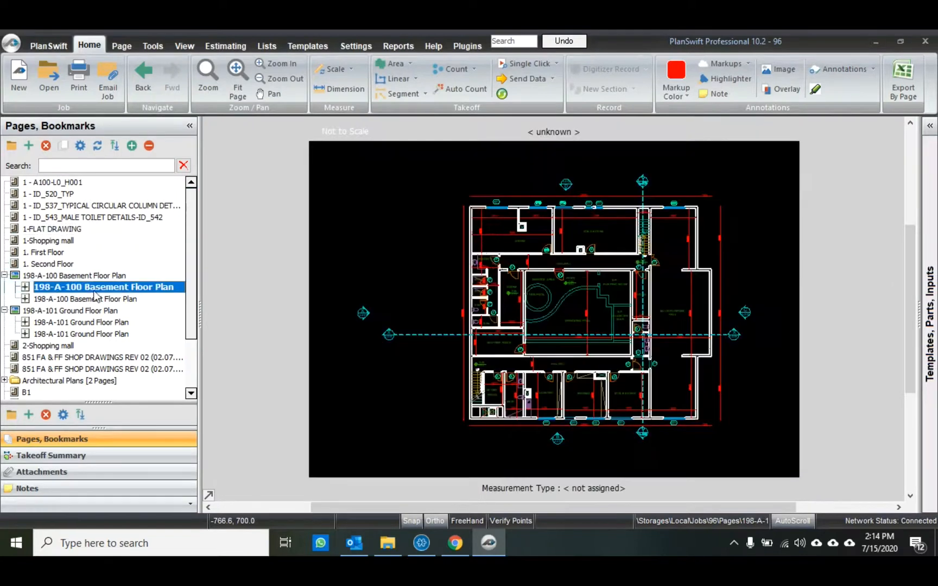
{"action": "scroll", "coordinate": [547, 229], "scroll_direction": "up", "scroll_amount": 3}
{"action": "left_click_drag", "start_coordinate": [547, 229], "coordinate": [509, 245]}
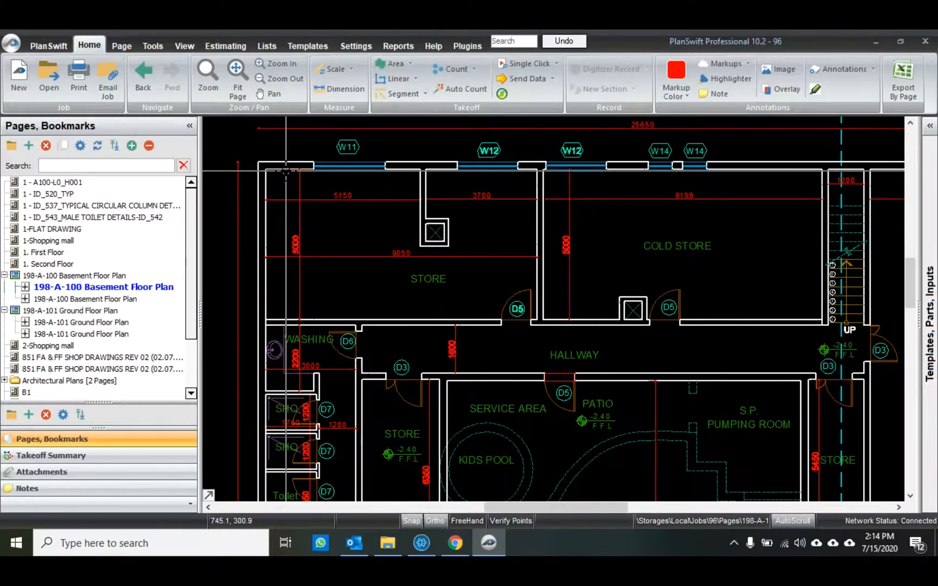
{"action": "scroll", "coordinate": [280, 196], "scroll_direction": "up", "scroll_amount": 2}
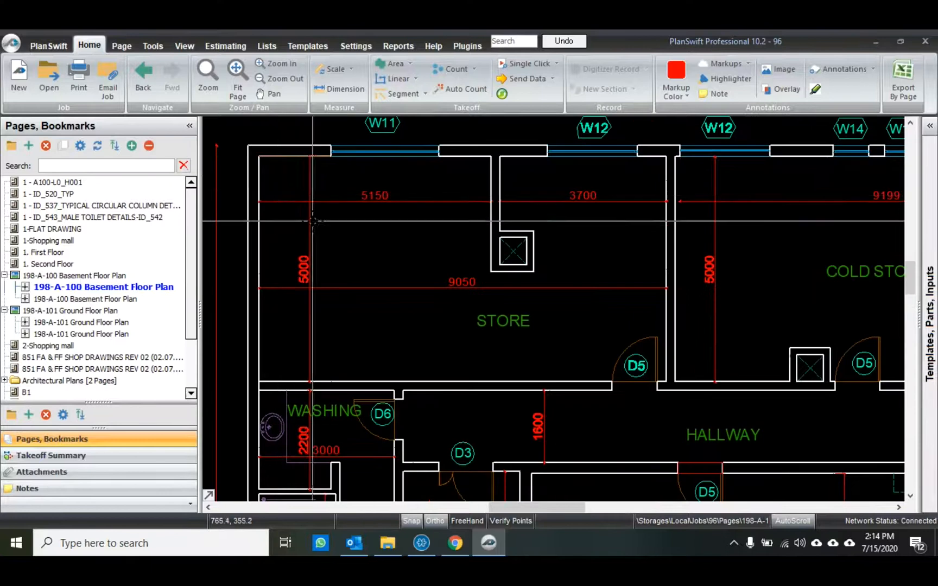
Collapse the multi-page drawings and folders in the page list and view the Typical Floor (Rev01)-Model page.
{"action": "left_click", "coordinate": [150, 146]}
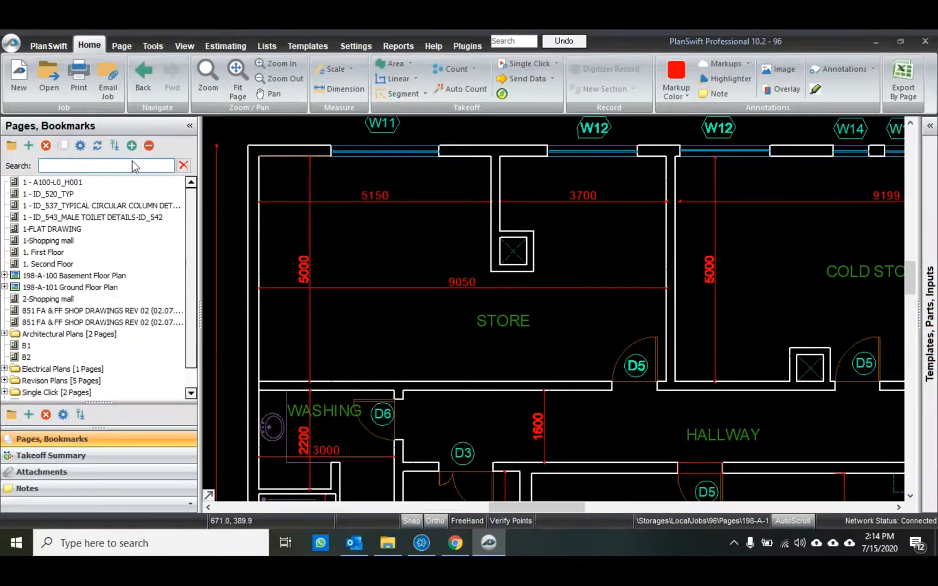
{"action": "scroll", "coordinate": [71, 326], "scroll_direction": "down", "scroll_amount": 1}
{"action": "left_click", "coordinate": [82, 392]}
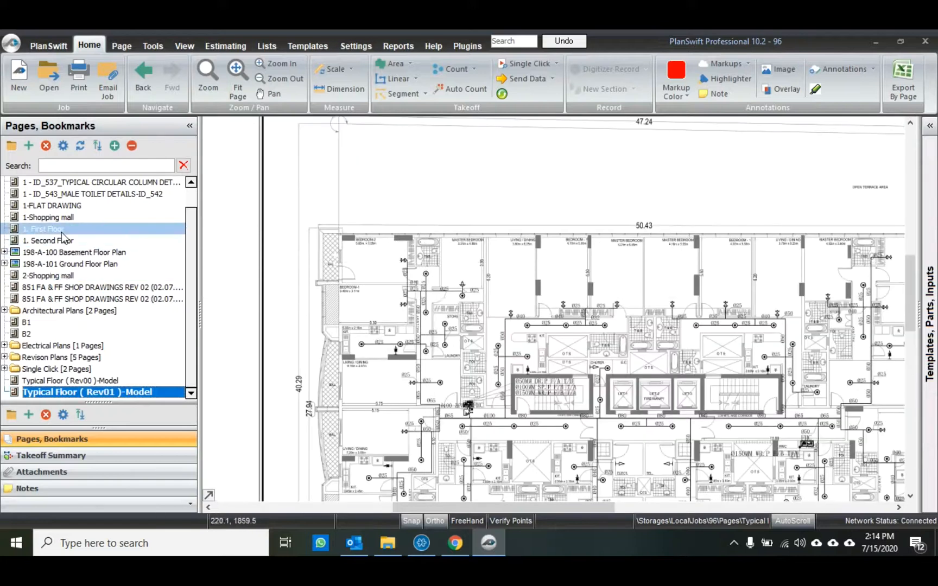
View the First Floor page, examine its rooms, and find the scale noted in the title block.
{"action": "left_click", "coordinate": [59, 230]}
{"action": "scroll", "coordinate": [458, 264], "scroll_direction": "up", "scroll_amount": 6}
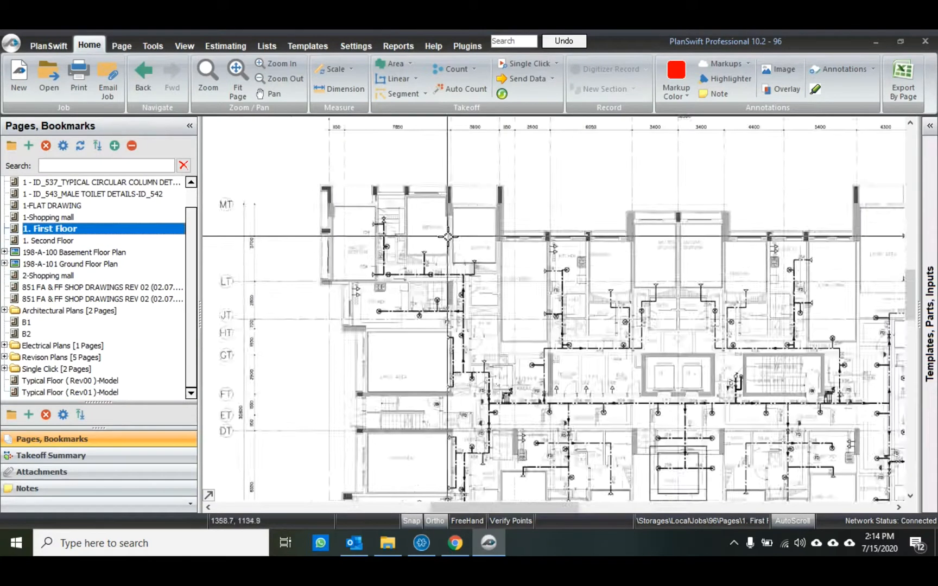
{"action": "left_click_drag", "start_coordinate": [337, 209], "coordinate": [426, 192]}
{"action": "scroll", "coordinate": [592, 225], "scroll_direction": "down", "scroll_amount": 3}
{"action": "scroll", "coordinate": [440, 304], "scroll_direction": "up", "scroll_amount": 4}
{"action": "left_click_drag", "start_coordinate": [533, 293], "coordinate": [580, 183]}
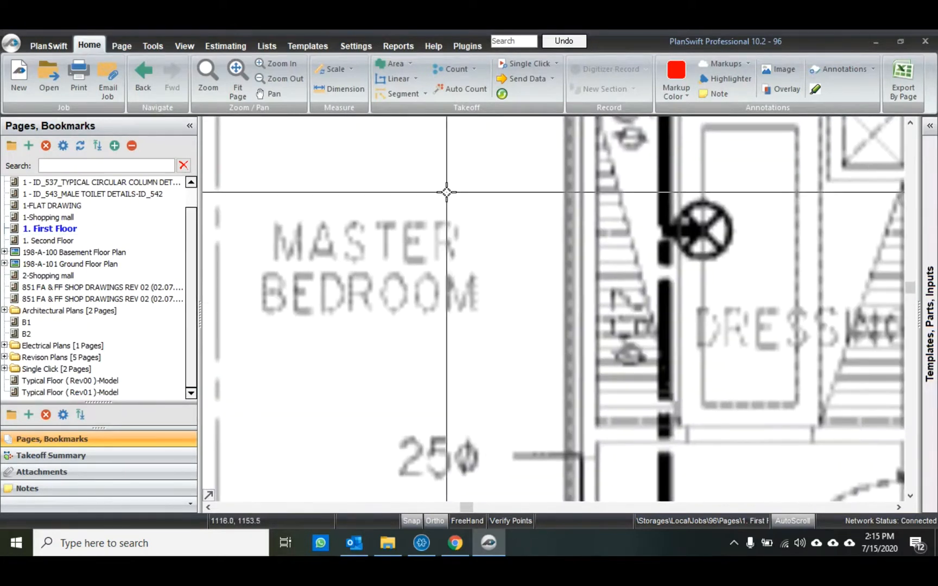
{"action": "scroll", "coordinate": [446, 193], "scroll_direction": "down", "scroll_amount": 5}
{"action": "left_click_drag", "start_coordinate": [649, 328], "coordinate": [410, 170]}
{"action": "left_click_drag", "start_coordinate": [722, 354], "coordinate": [613, 198]}
{"action": "scroll", "coordinate": [783, 356], "scroll_direction": "up", "scroll_amount": 8}
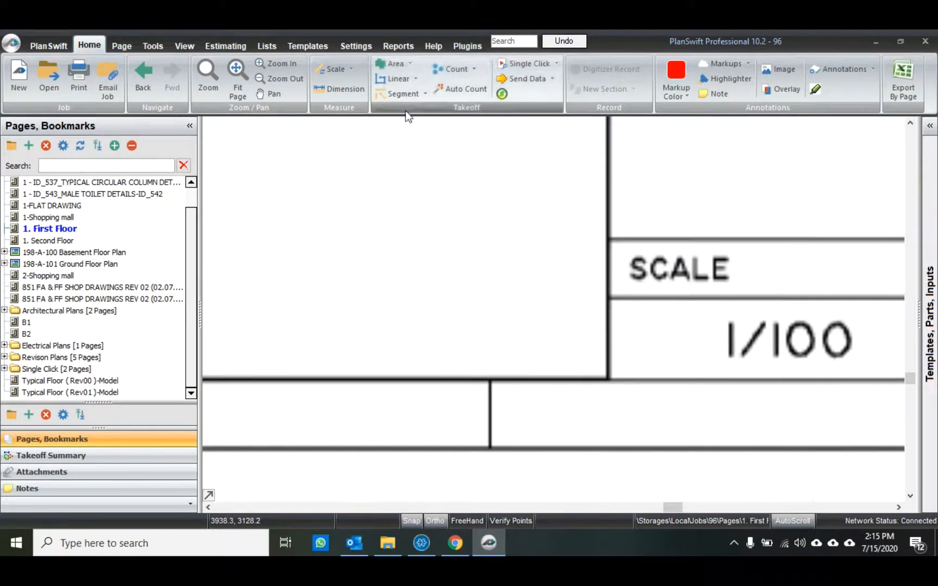
Try the Dimension and Area tools on the unscaled First Floor page, declining to set the scale each time.
{"action": "left_click", "coordinate": [341, 88]}
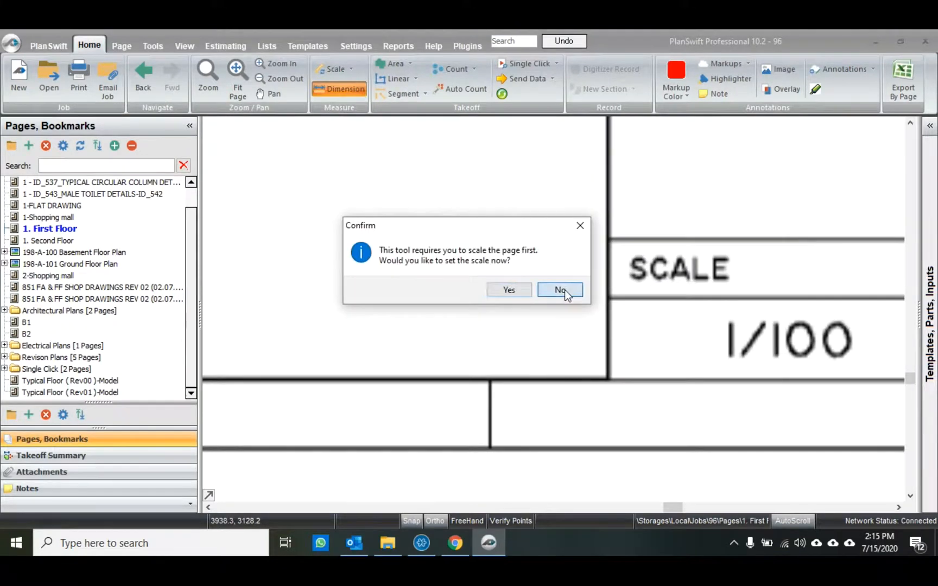
{"action": "left_click", "coordinate": [564, 292]}
{"action": "left_click", "coordinate": [391, 63]}
{"action": "left_click", "coordinate": [556, 295]}
{"action": "scroll", "coordinate": [590, 322], "scroll_direction": "down", "scroll_amount": 9}
{"action": "left_click_drag", "start_coordinate": [435, 186], "coordinate": [554, 329]}
{"action": "left_click_drag", "start_coordinate": [457, 205], "coordinate": [531, 258]}
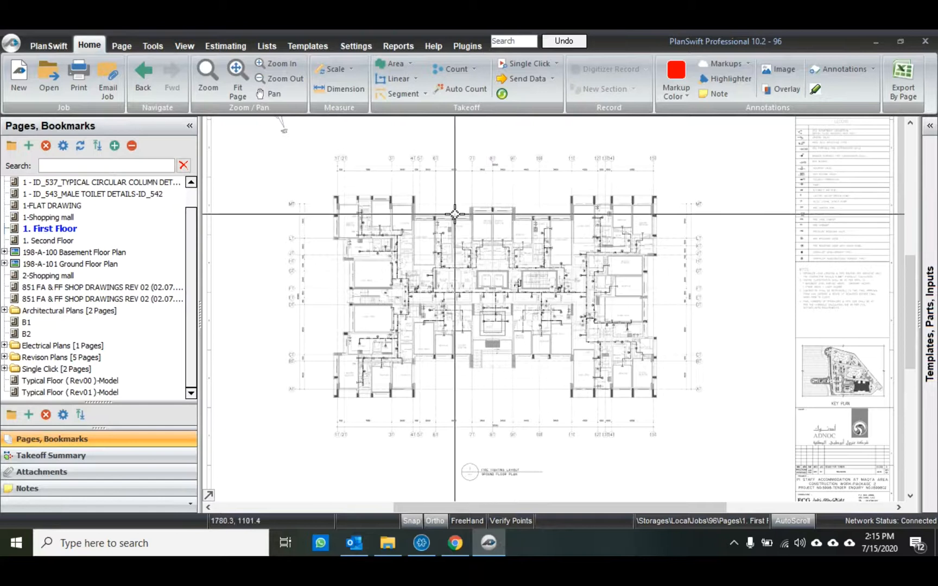
{"action": "scroll", "coordinate": [414, 202], "scroll_direction": "up", "scroll_amount": 3}
{"action": "left_click", "coordinate": [339, 88]}
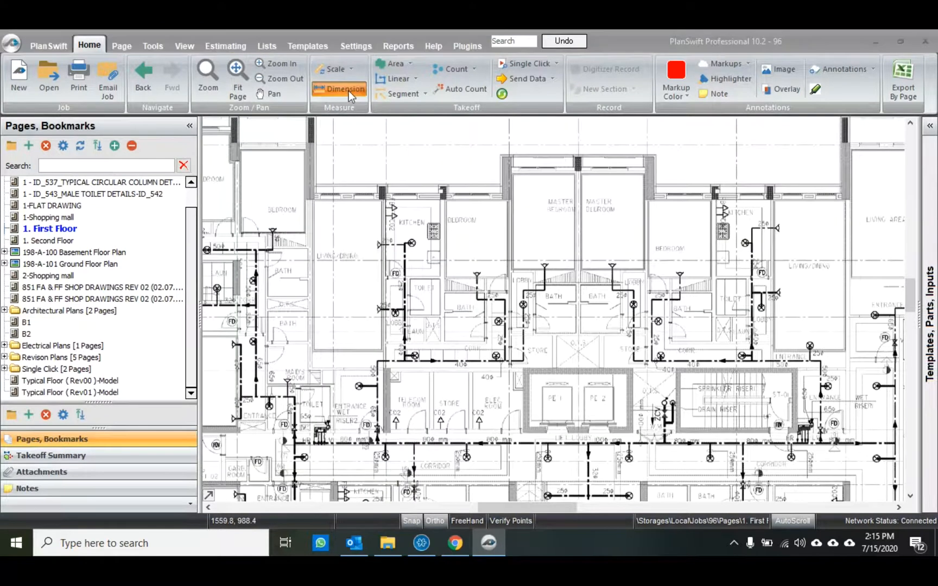
{"action": "left_click", "coordinate": [574, 292]}
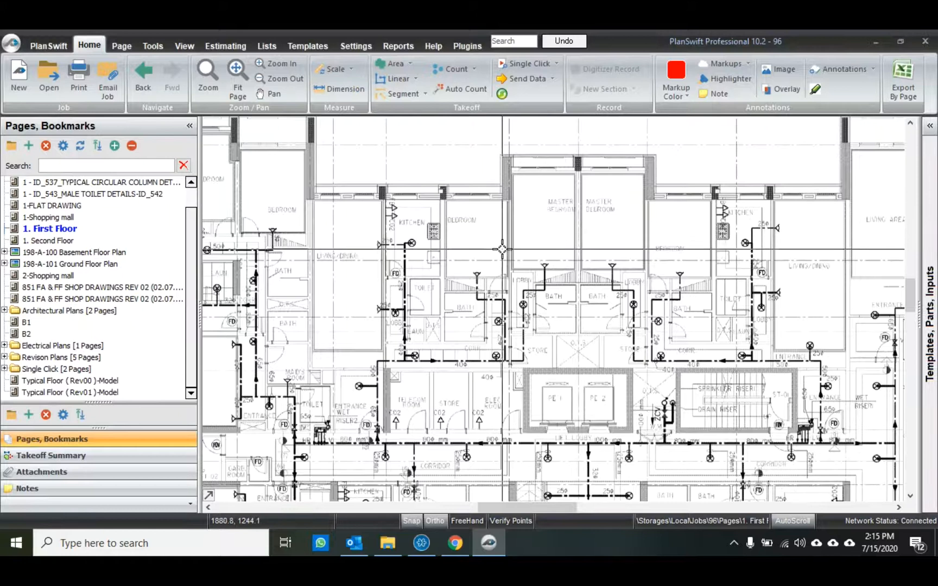
Start the metric scaling of the First Floor page and find the overall dimension printed above the plan.
{"action": "left_click_drag", "start_coordinate": [492, 219], "coordinate": [519, 299]}
{"action": "left_click_drag", "start_coordinate": [456, 246], "coordinate": [456, 310]}
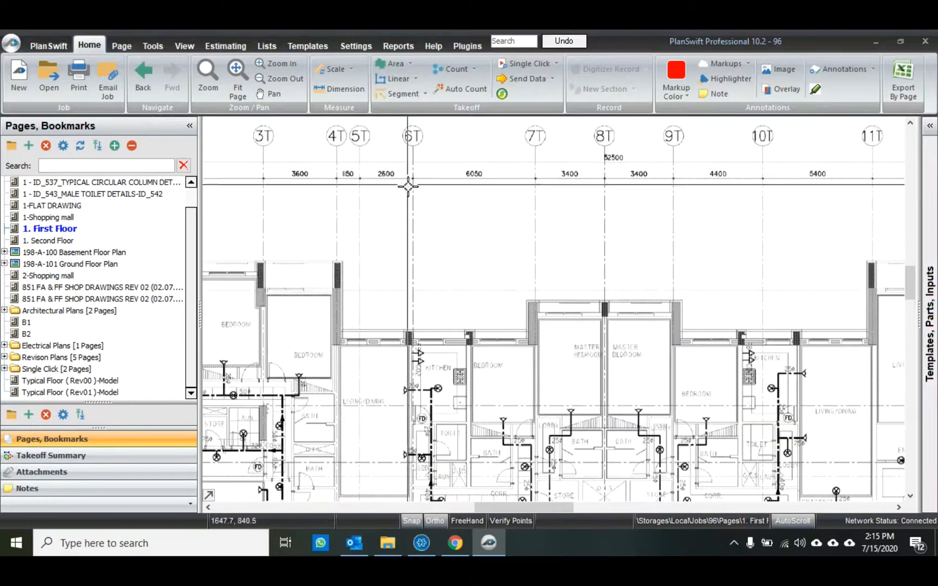
{"action": "left_click", "coordinate": [323, 67]}
{"action": "left_click_drag", "start_coordinate": [443, 195], "coordinate": [377, 134]}
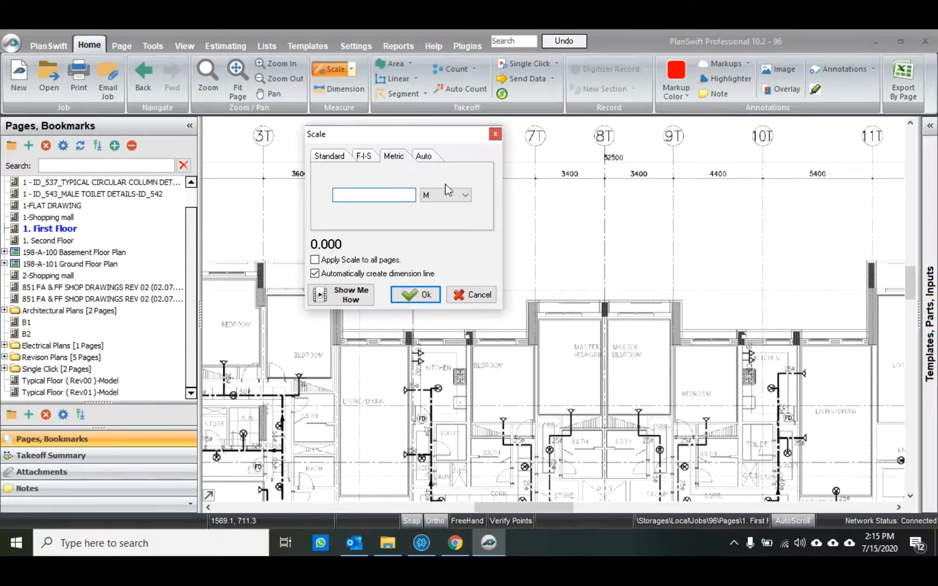
{"action": "left_click_drag", "start_coordinate": [412, 141], "coordinate": [392, 134]}
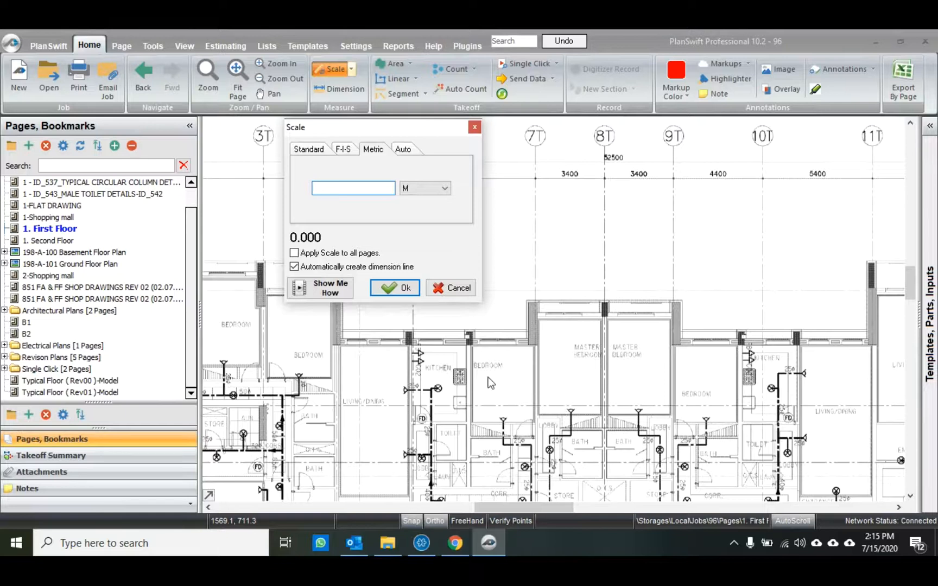
{"action": "scroll", "coordinate": [488, 377], "scroll_direction": "up", "scroll_amount": 4}
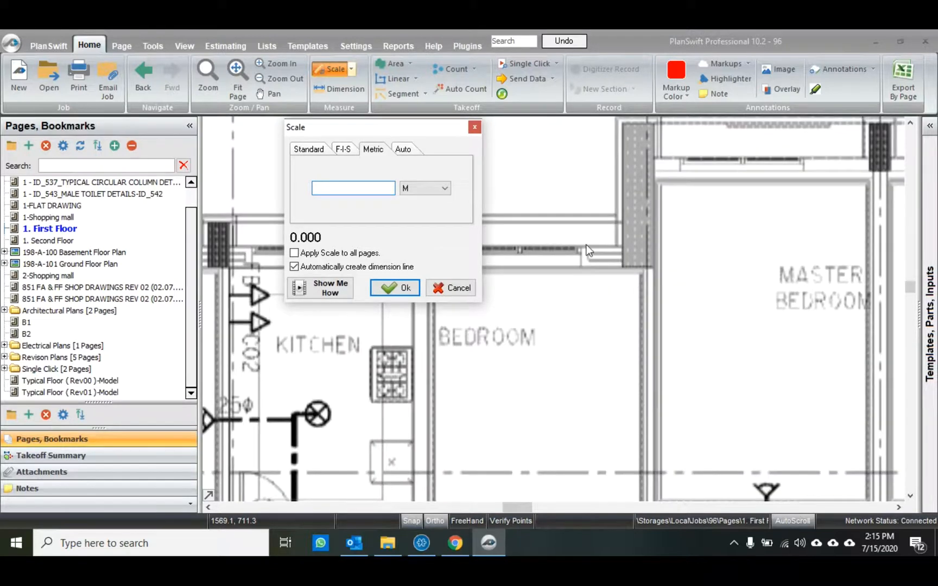
{"action": "scroll", "coordinate": [586, 250], "scroll_direction": "down", "scroll_amount": 4}
{"action": "scroll", "coordinate": [758, 349], "scroll_direction": "up", "scroll_amount": 5}
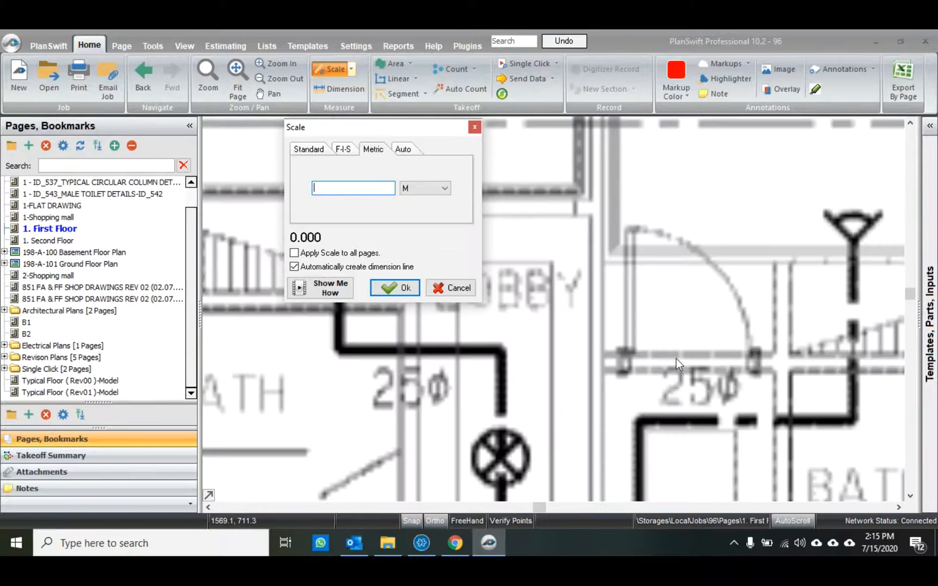
{"action": "scroll", "coordinate": [624, 410], "scroll_direction": "down", "scroll_amount": 4}
{"action": "scroll", "coordinate": [584, 325], "scroll_direction": "up", "scroll_amount": 1}
{"action": "scroll", "coordinate": [625, 261], "scroll_direction": "up", "scroll_amount": 5}
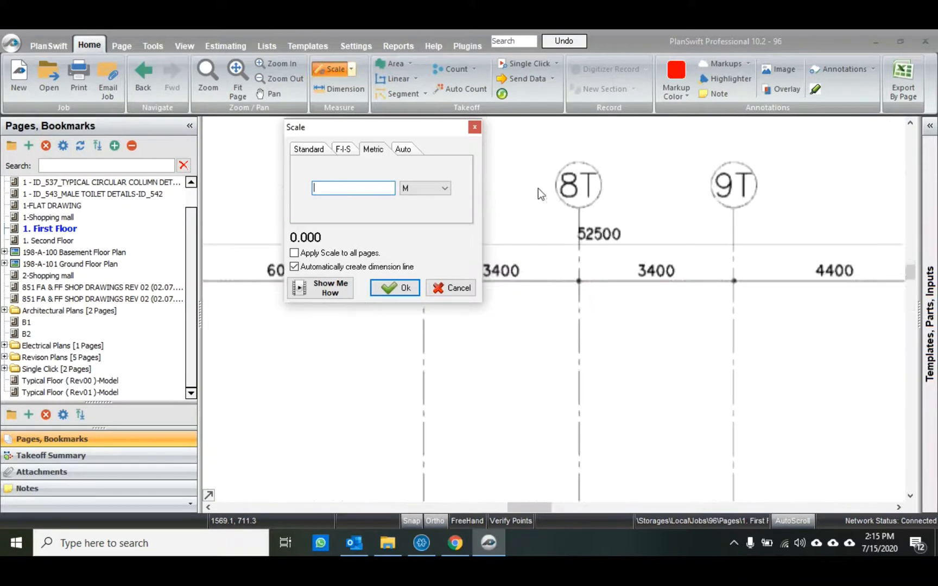
{"action": "scroll", "coordinate": [643, 273], "scroll_direction": "up", "scroll_amount": 2}
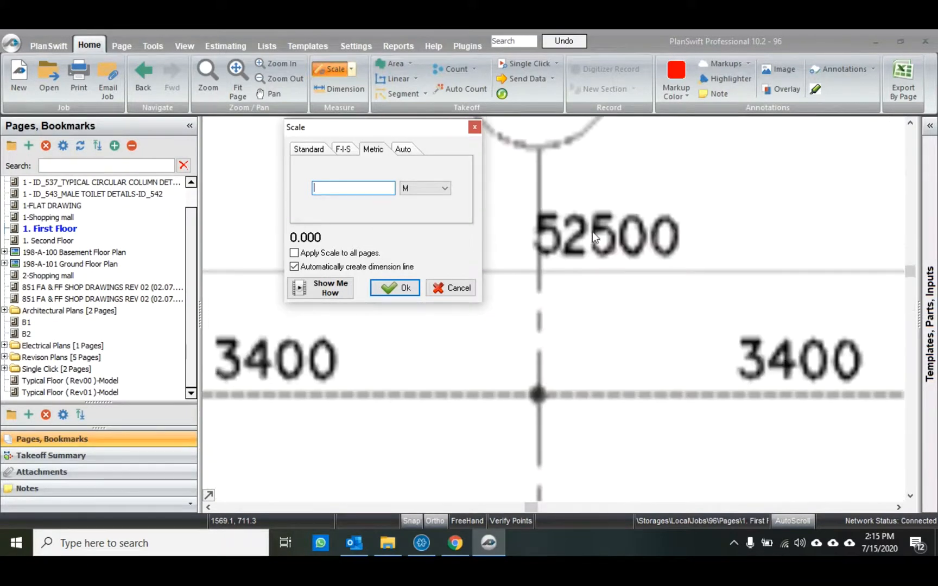
Set the known scaling length to 52.5 m and accept it for picking the dimension points.
{"action": "type", "text": "52.5"}
{"action": "left_click_drag", "start_coordinate": [382, 129], "coordinate": [400, 143]}
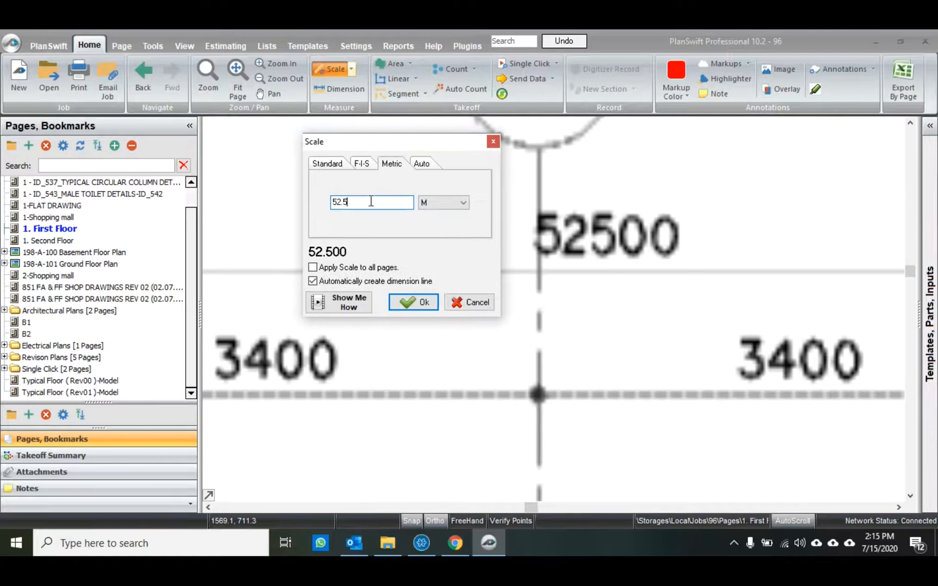
{"action": "left_click", "coordinate": [458, 204]}
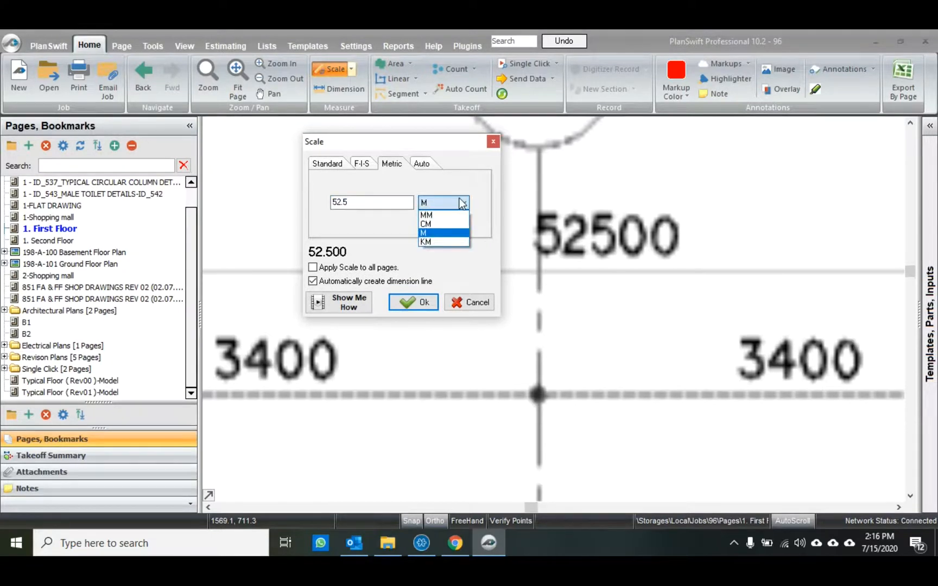
{"action": "left_click", "coordinate": [463, 202]}
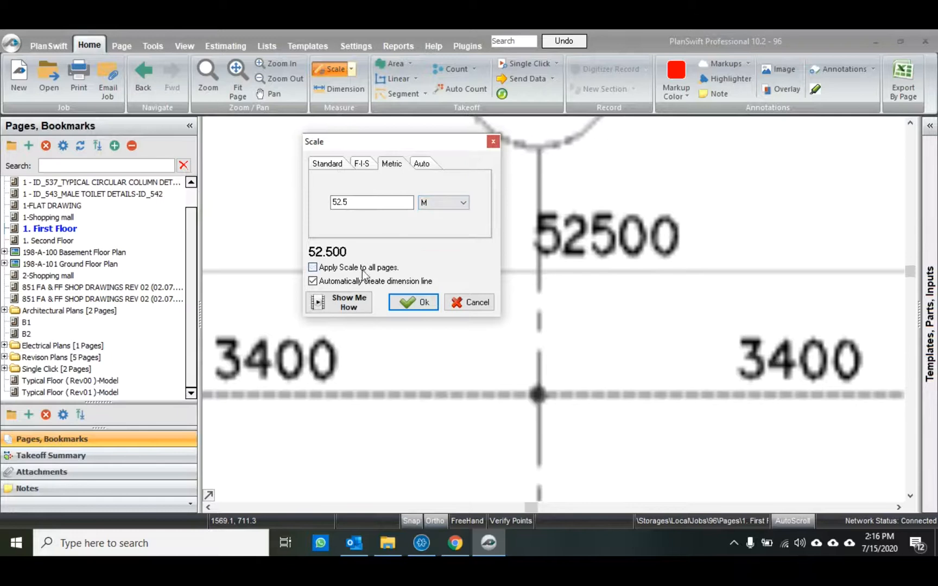
{"action": "left_click", "coordinate": [413, 303]}
{"action": "left_click", "coordinate": [502, 311]}
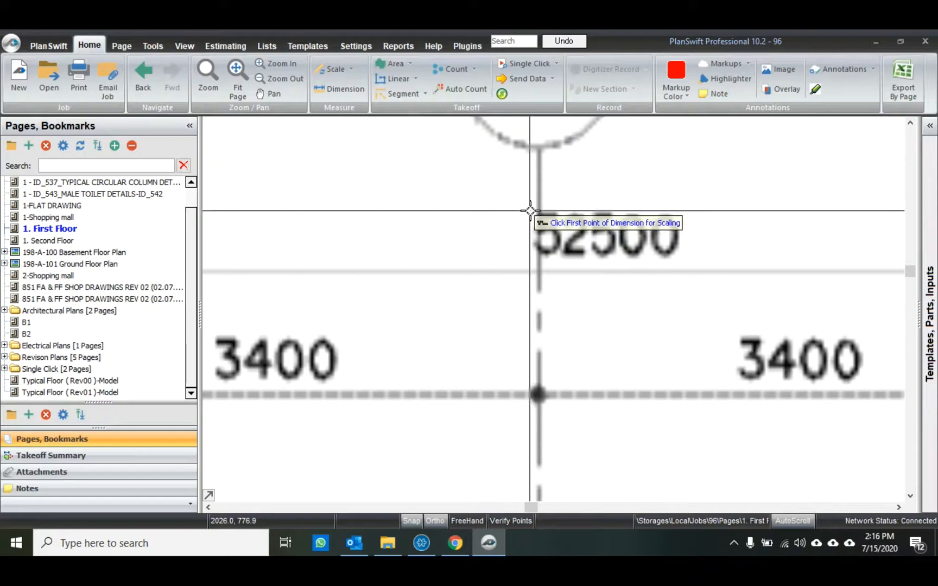
Scale the page by picking both ends of the overall dimension, from grid 15T across to grid 1T.
{"action": "left_click_drag", "start_coordinate": [532, 211], "coordinate": [378, 179]}
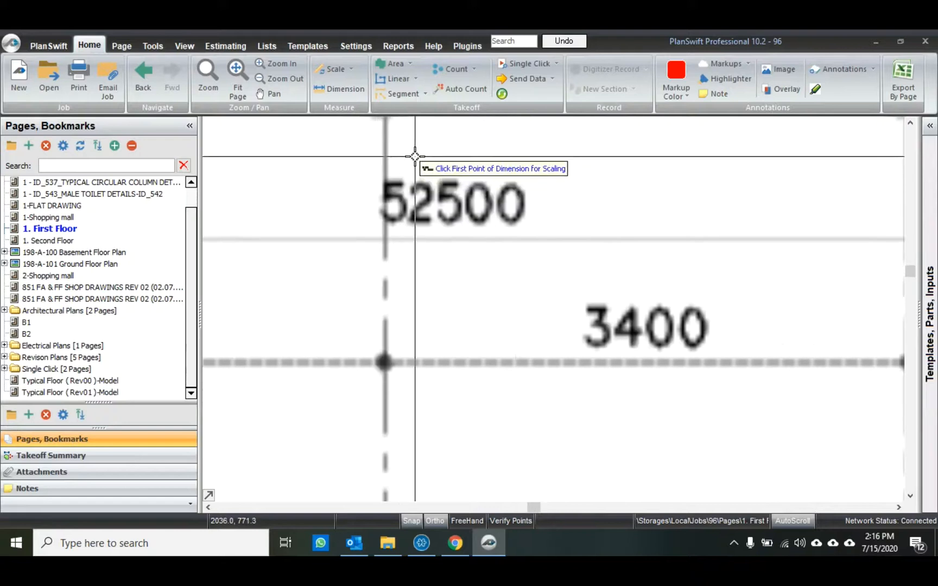
{"action": "scroll", "coordinate": [328, 210], "scroll_direction": "down", "scroll_amount": 4}
{"action": "left_click_drag", "start_coordinate": [715, 213], "coordinate": [386, 195]}
{"action": "scroll", "coordinate": [732, 208], "scroll_direction": "up", "scroll_amount": 5}
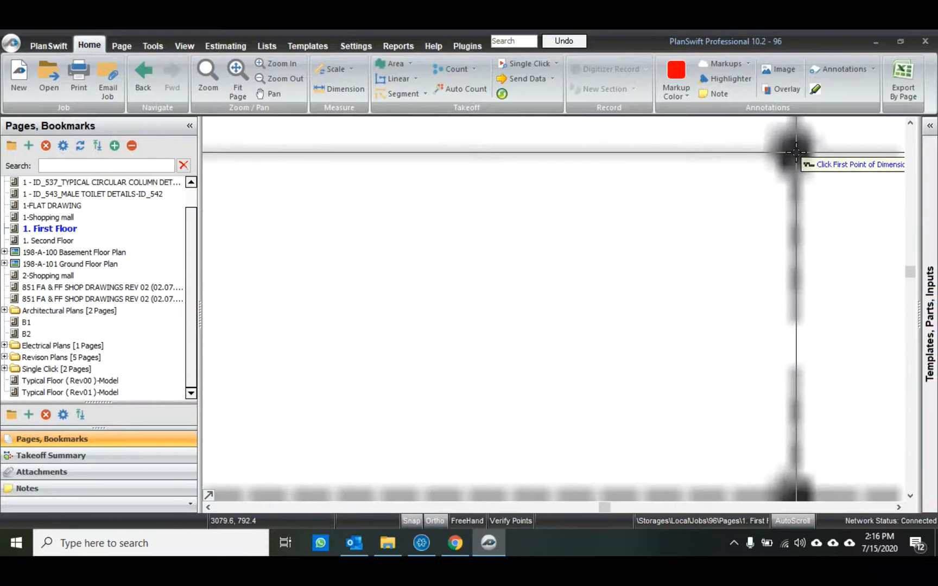
{"action": "left_click", "coordinate": [796, 152]}
{"action": "scroll", "coordinate": [672, 231], "scroll_direction": "down", "scroll_amount": 5}
{"action": "scroll", "coordinate": [436, 198], "scroll_direction": "up", "scroll_amount": 6}
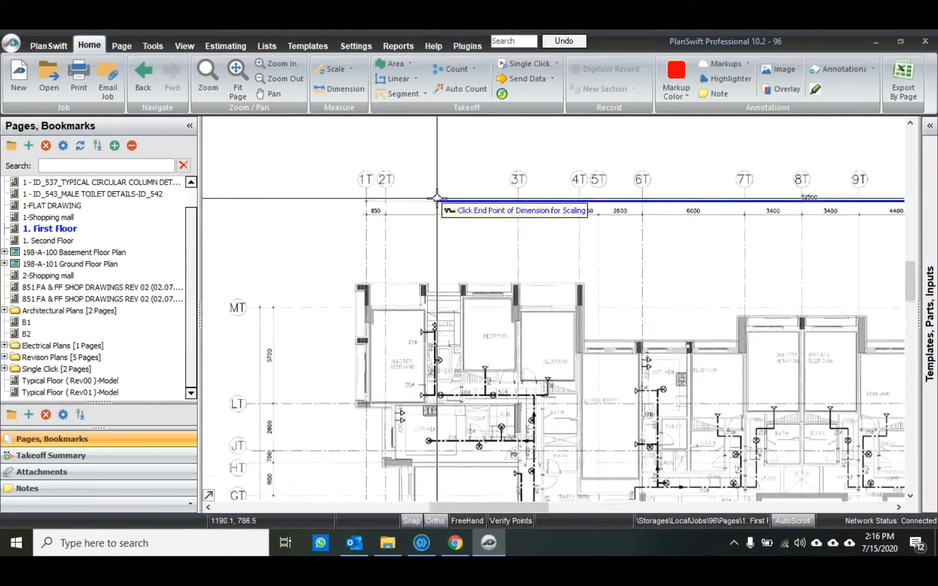
{"action": "left_click", "coordinate": [330, 205]}
{"action": "scroll", "coordinate": [329, 205], "scroll_direction": "down", "scroll_amount": 5}
{"action": "scroll", "coordinate": [727, 205], "scroll_direction": "up", "scroll_amount": 4}
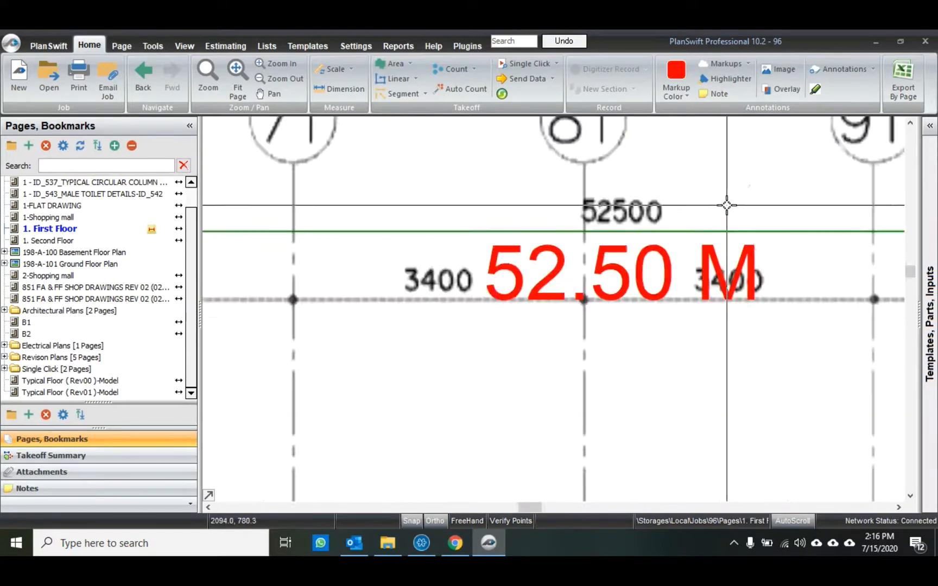
Measure the inside width of the bedroom adjoining grid 3T with the Dimension tool.
{"action": "scroll", "coordinate": [482, 185], "scroll_direction": "down", "scroll_amount": 4}
{"action": "scroll", "coordinate": [479, 185], "scroll_direction": "down", "scroll_amount": 3}
{"action": "left_click_drag", "start_coordinate": [763, 202], "coordinate": [318, 484]}
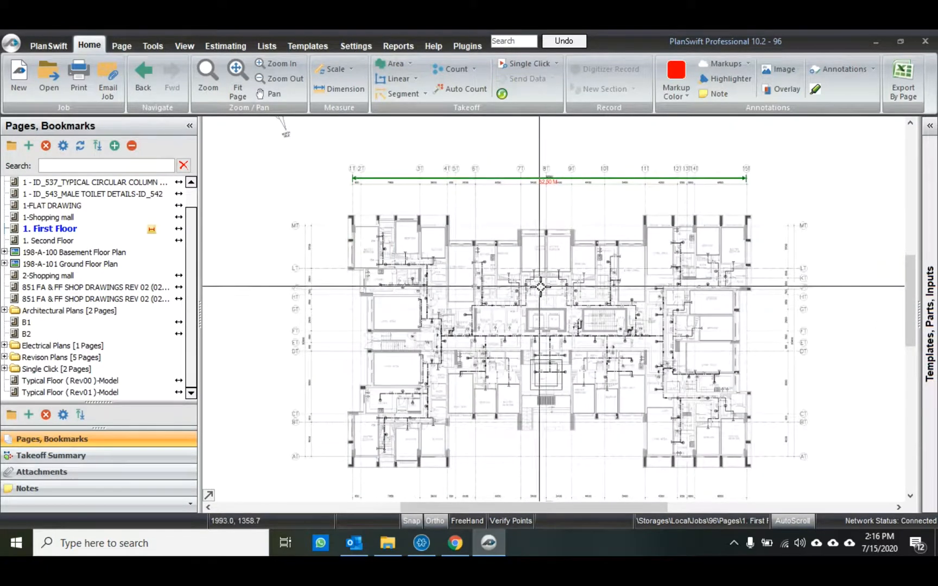
{"action": "left_click", "coordinate": [339, 88]}
{"action": "left_click", "coordinate": [400, 174]}
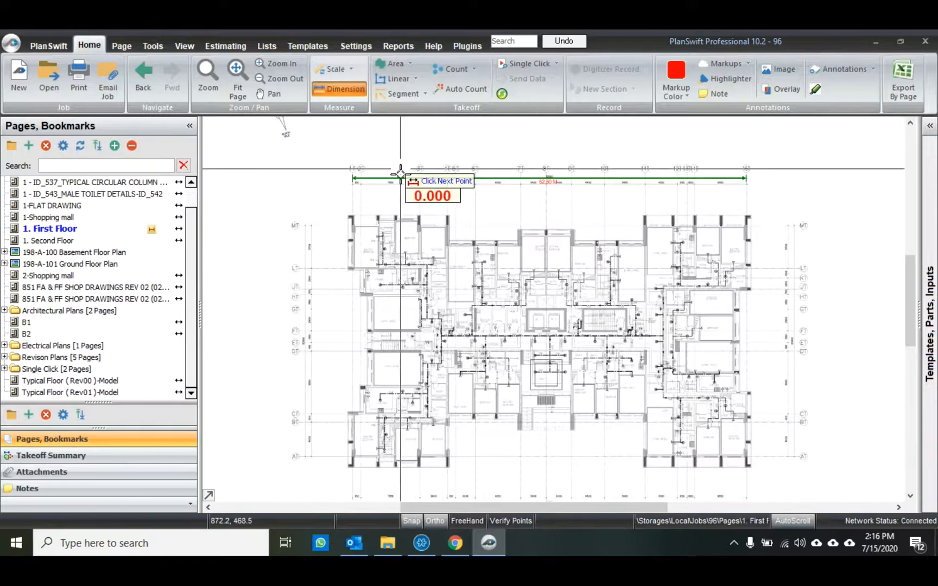
{"action": "scroll", "coordinate": [401, 195], "scroll_direction": "up", "scroll_amount": 6}
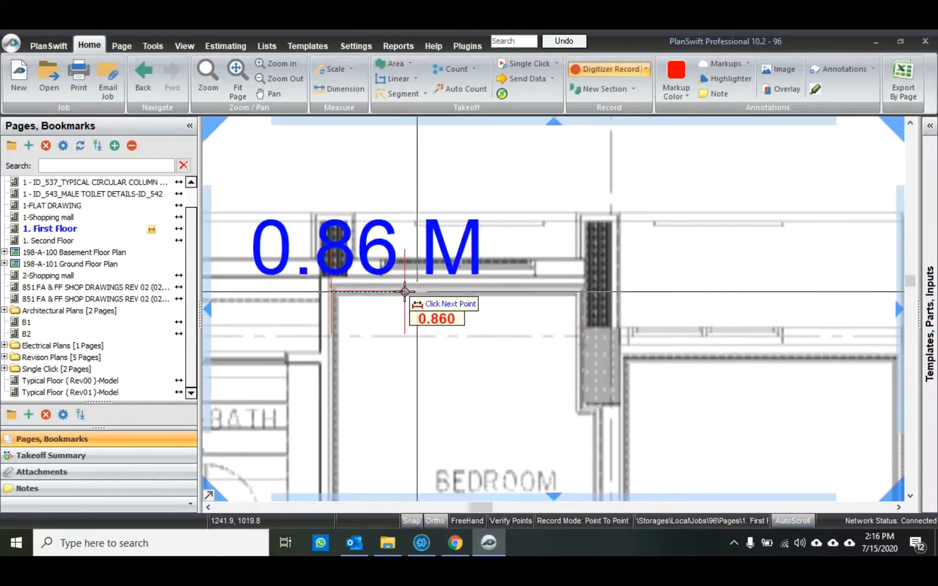
{"action": "left_click", "coordinate": [584, 293]}
Measure the distance between grids 5T and 6T, and compare the dimension lines with the printed dimensions.
{"action": "scroll", "coordinate": [559, 231], "scroll_direction": "down", "scroll_amount": 4}
{"action": "scroll", "coordinate": [686, 186], "scroll_direction": "up", "scroll_amount": 5}
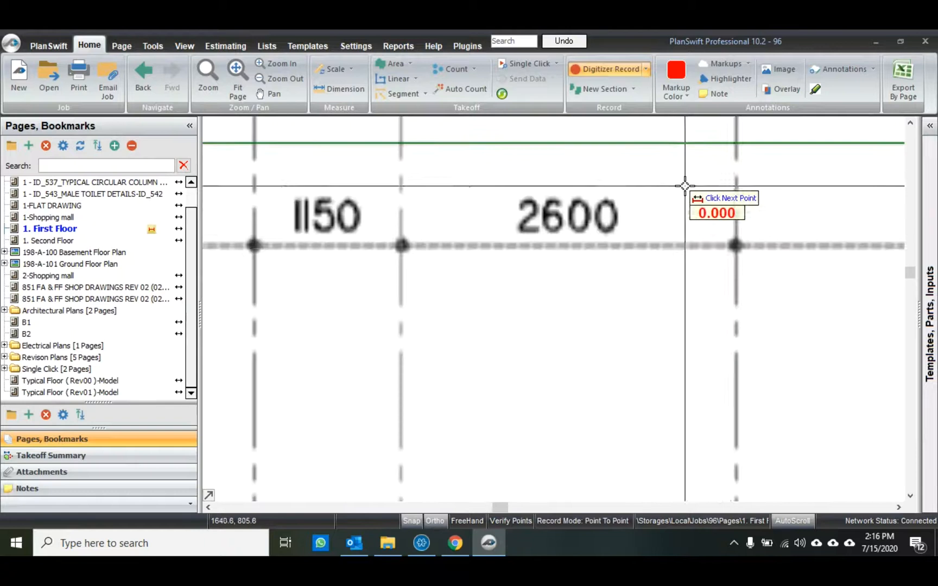
{"action": "scroll", "coordinate": [733, 249], "scroll_direction": "up", "scroll_amount": 2}
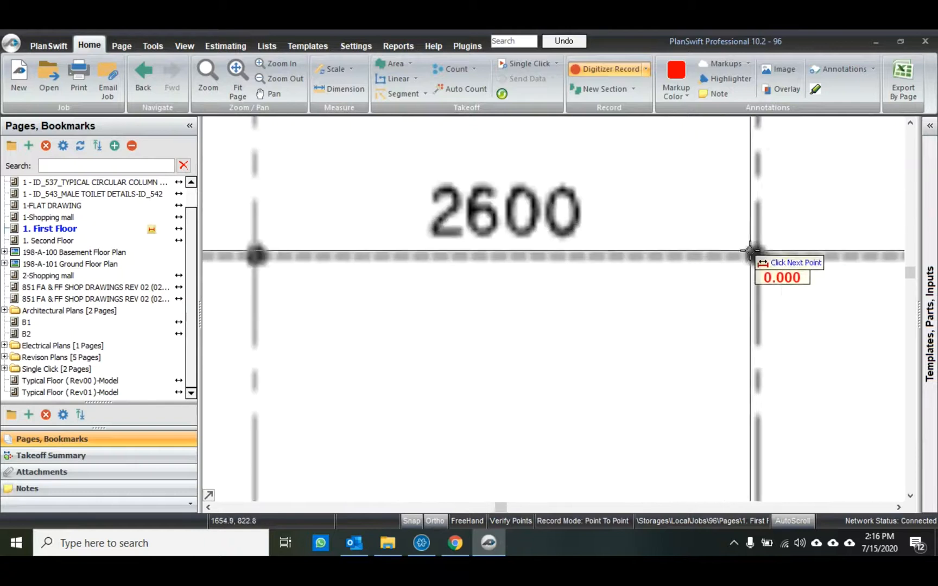
{"action": "left_click", "coordinate": [757, 257]}
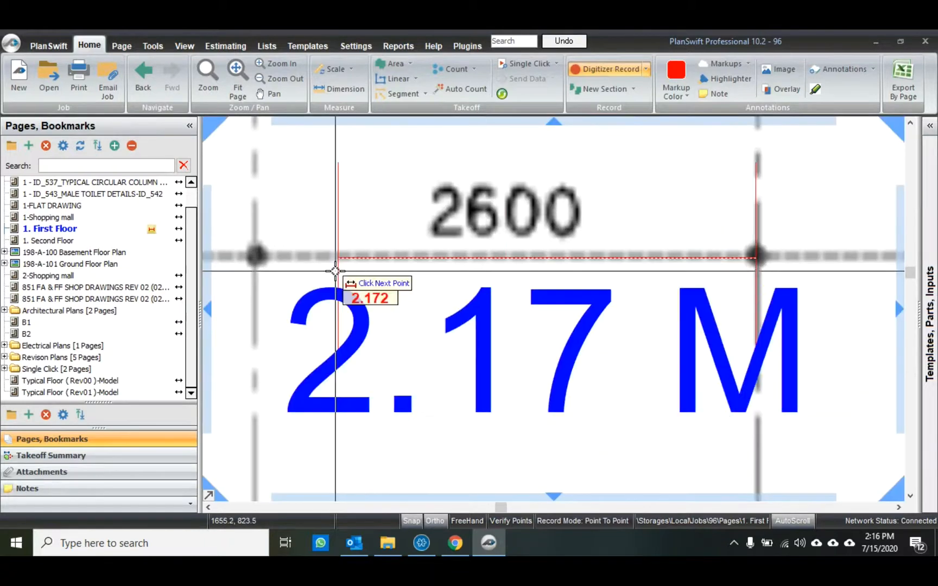
{"action": "left_click", "coordinate": [257, 259]}
{"action": "scroll", "coordinate": [470, 228], "scroll_direction": "down", "scroll_amount": 2}
{"action": "scroll", "coordinate": [508, 213], "scroll_direction": "up", "scroll_amount": 1}
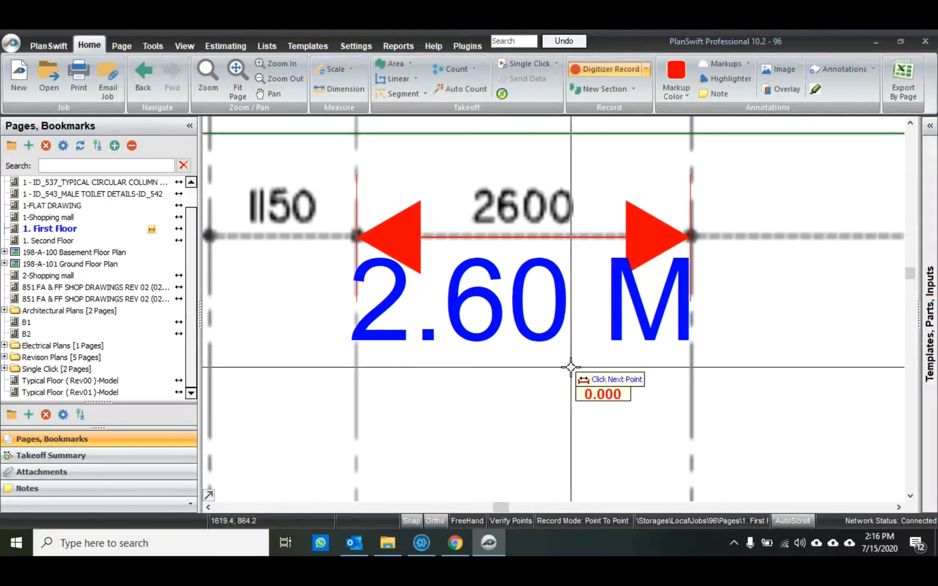
{"action": "key", "text": "Escape"}
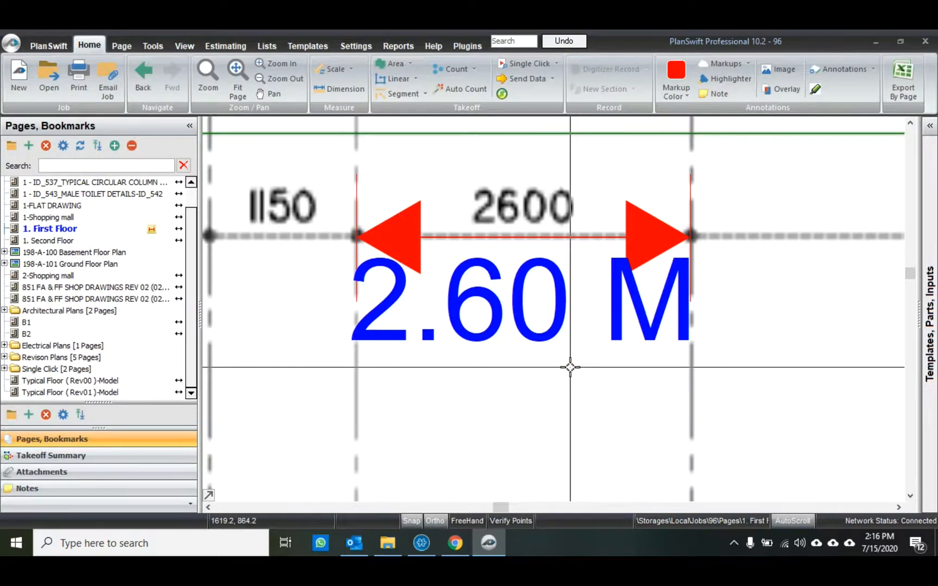
{"action": "scroll", "coordinate": [570, 368], "scroll_direction": "down", "scroll_amount": 2}
{"action": "left_click_drag", "start_coordinate": [449, 350], "coordinate": [452, 316]}
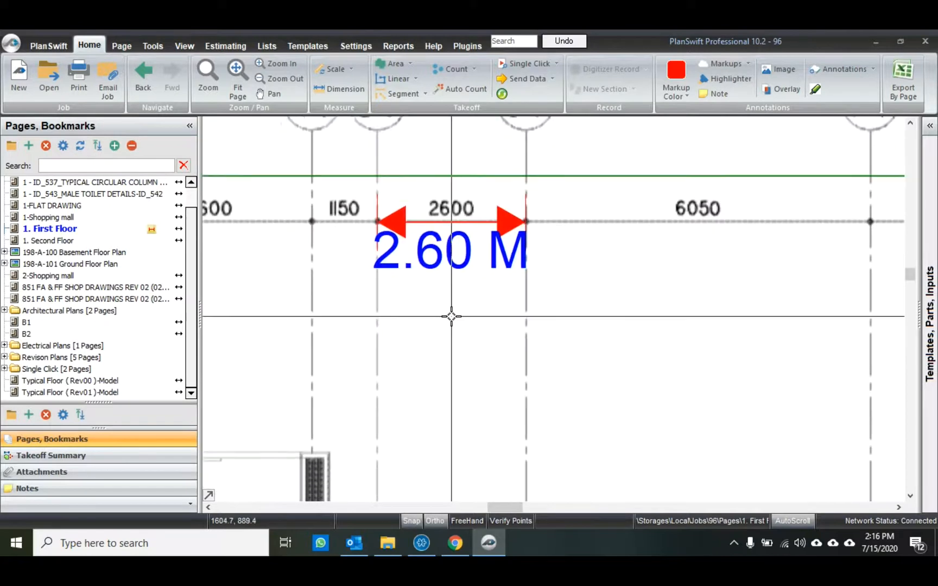
{"action": "scroll", "coordinate": [446, 308], "scroll_direction": "down", "scroll_amount": 1}
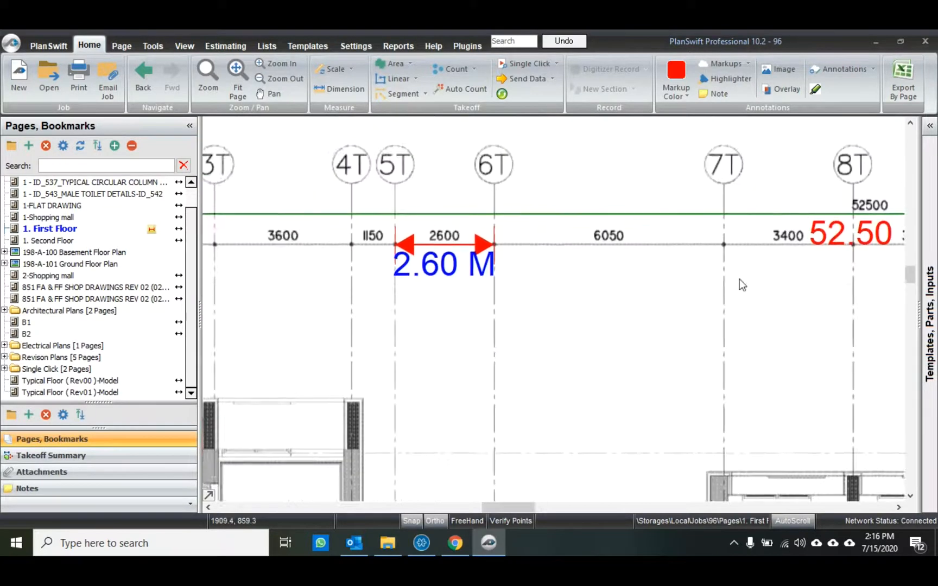
{"action": "left_click_drag", "start_coordinate": [739, 279], "coordinate": [638, 263]}
{"action": "scroll", "coordinate": [814, 186], "scroll_direction": "up", "scroll_amount": 2}
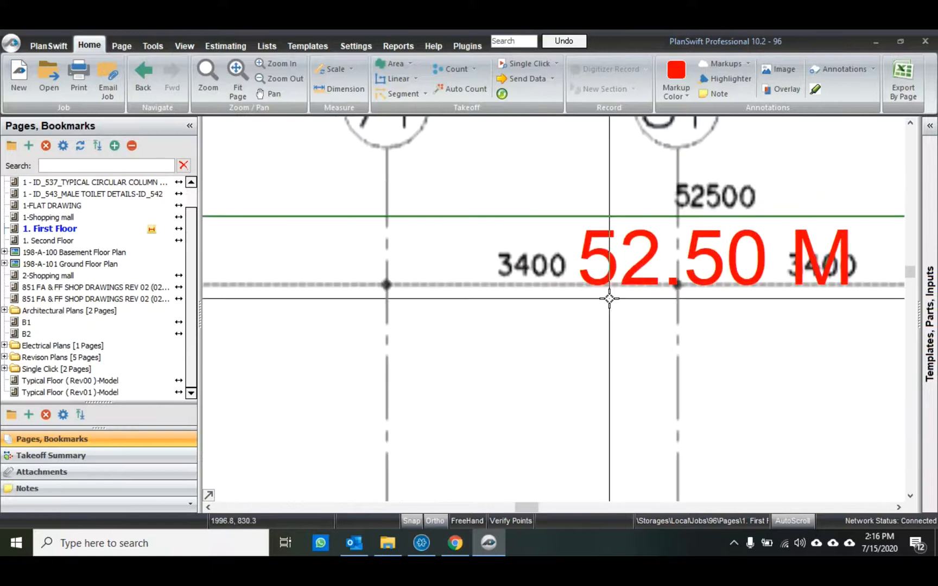
Look over the overall dimension line near grid 8T and the bedrooms below it on the First Floor plan.
{"action": "scroll", "coordinate": [599, 281], "scroll_direction": "down", "scroll_amount": 2}
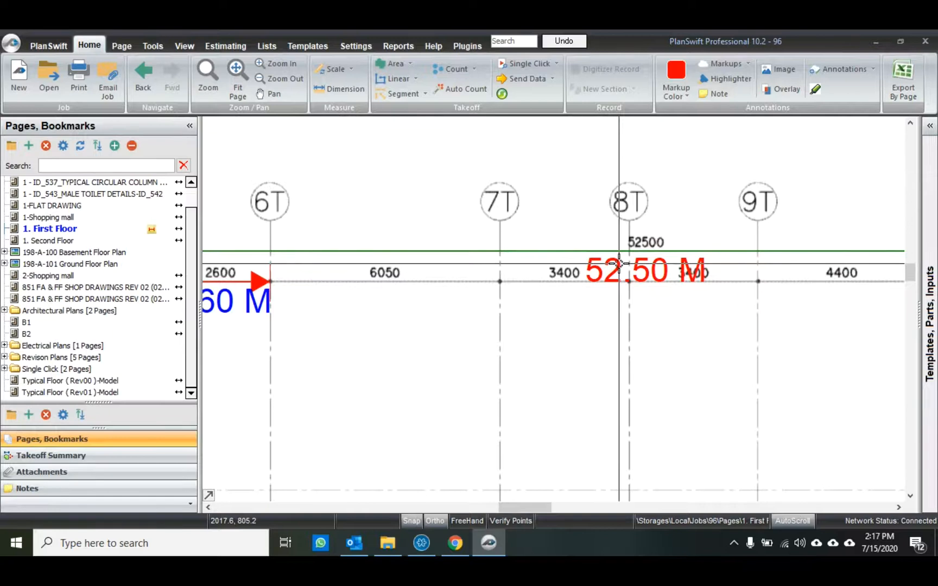
{"action": "scroll", "coordinate": [599, 278], "scroll_direction": "down", "scroll_amount": 2}
{"action": "scroll", "coordinate": [576, 317], "scroll_direction": "up", "scroll_amount": 4}
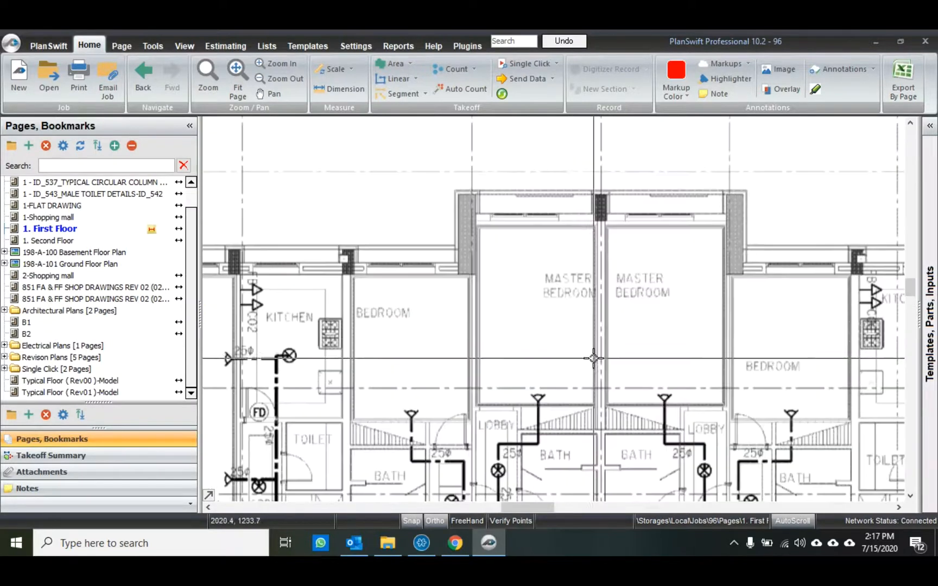
{"action": "left_click_drag", "start_coordinate": [475, 383], "coordinate": [667, 270]}
{"action": "left_click_drag", "start_coordinate": [364, 302], "coordinate": [657, 422]}
{"action": "left_click_drag", "start_coordinate": [603, 279], "coordinate": [420, 379]}
{"action": "scroll", "coordinate": [420, 379], "scroll_direction": "down", "scroll_amount": 1}
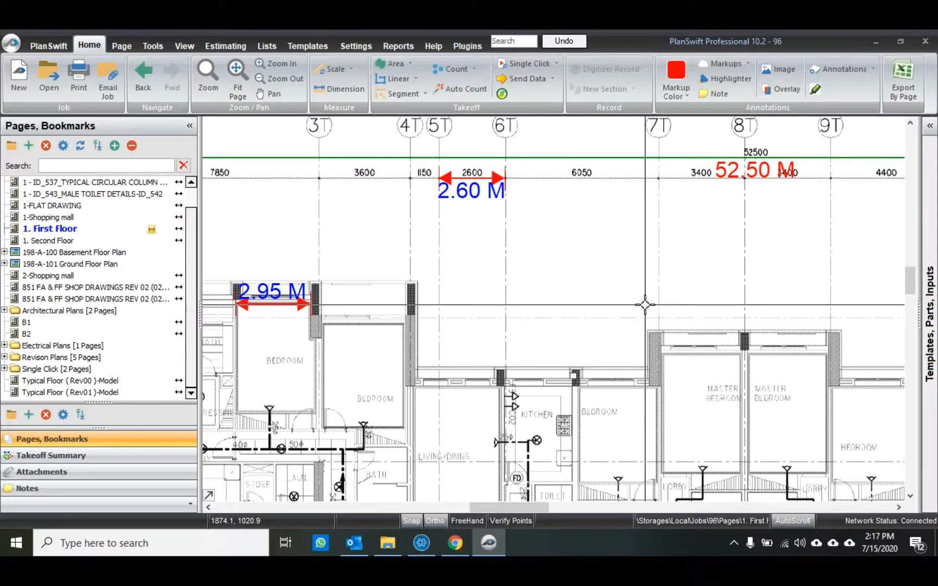
{"action": "left_click", "coordinate": [333, 69]}
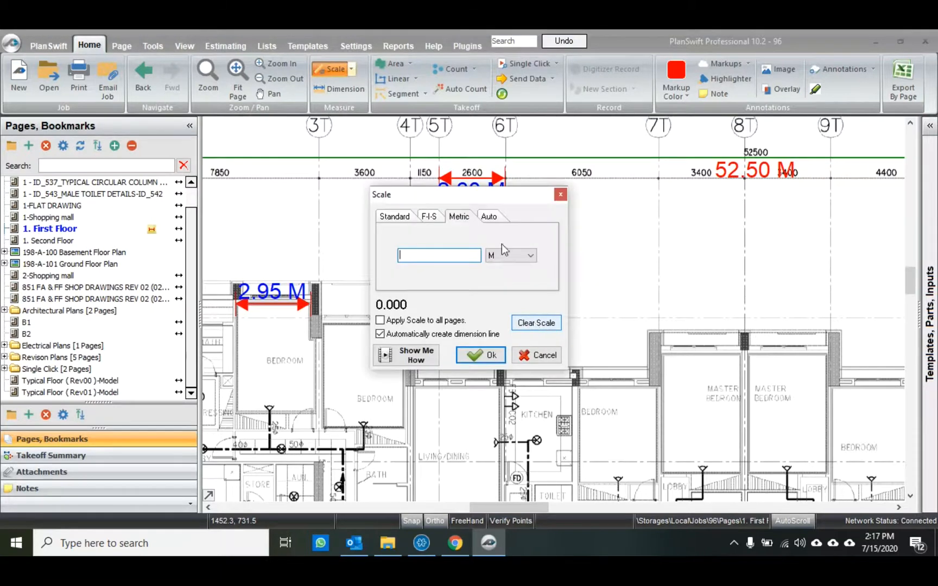
{"action": "left_click_drag", "start_coordinate": [470, 204], "coordinate": [504, 235]}
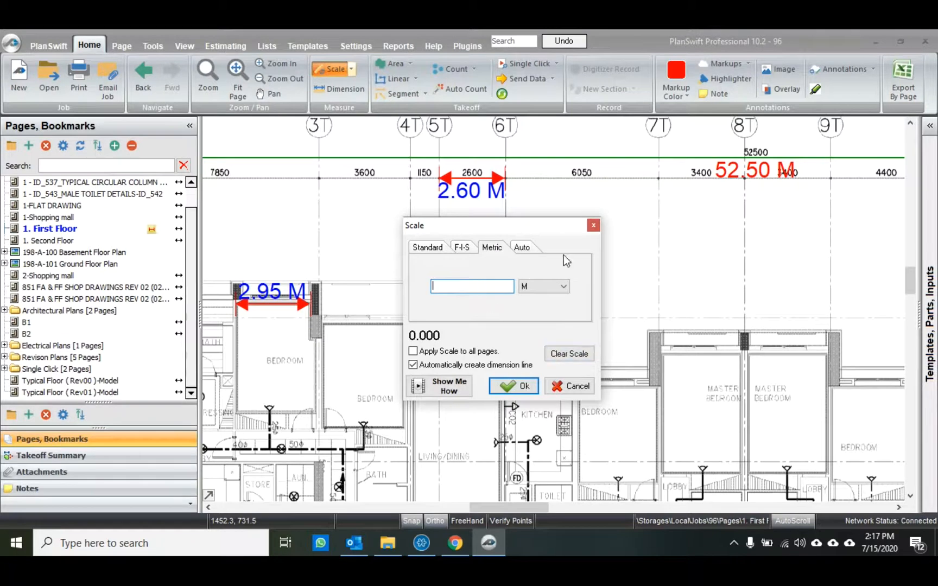
{"action": "left_click", "coordinate": [593, 226]}
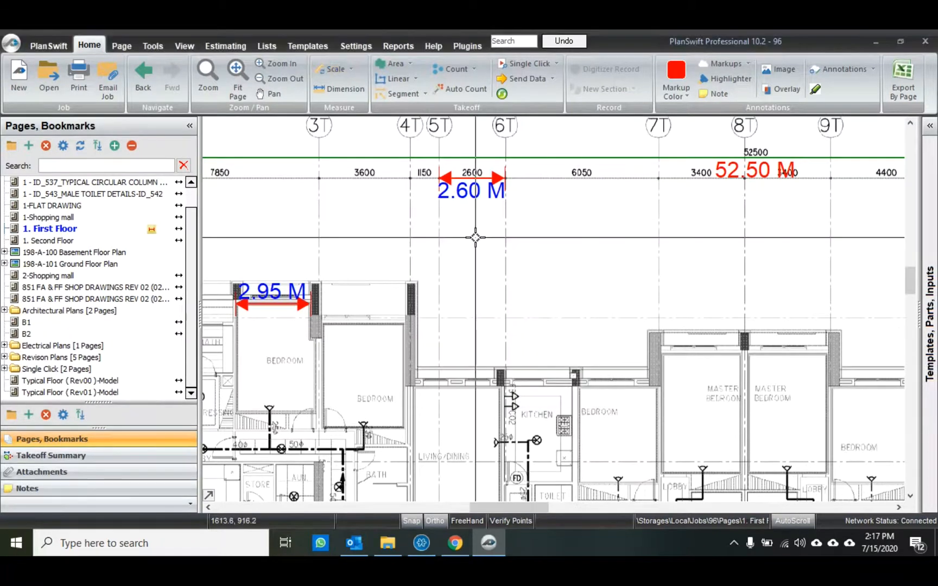
Compare the overall dimension line and the one between grids 5T and 6T with the printed dimensions on the plan.
{"action": "scroll", "coordinate": [767, 149], "scroll_direction": "up", "scroll_amount": 5}
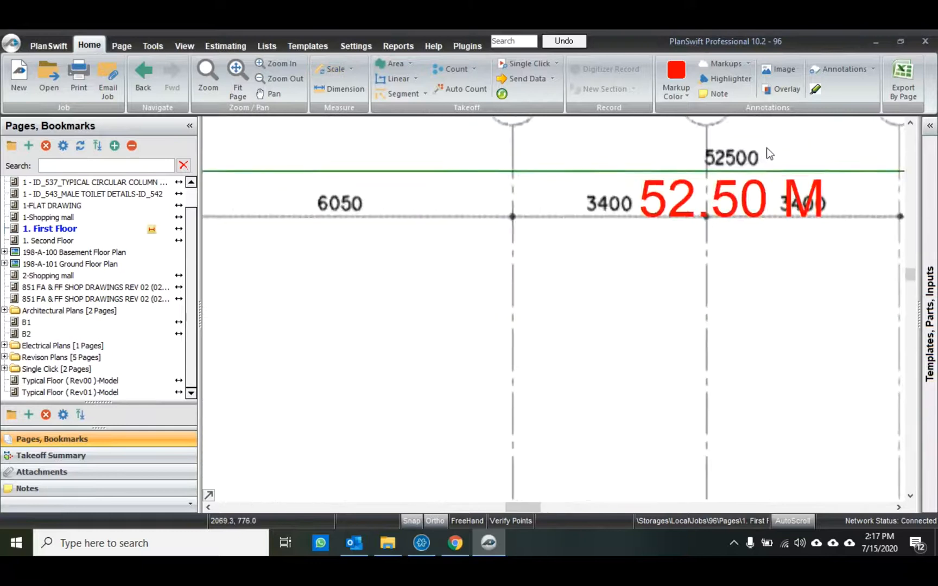
{"action": "scroll", "coordinate": [619, 160], "scroll_direction": "down", "scroll_amount": 3}
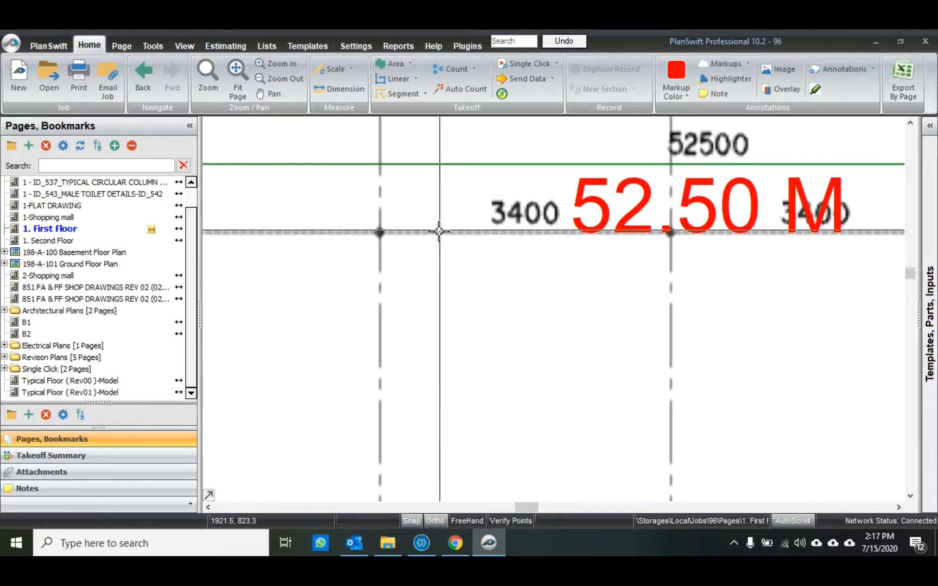
{"action": "scroll", "coordinate": [457, 249], "scroll_direction": "down", "scroll_amount": 3}
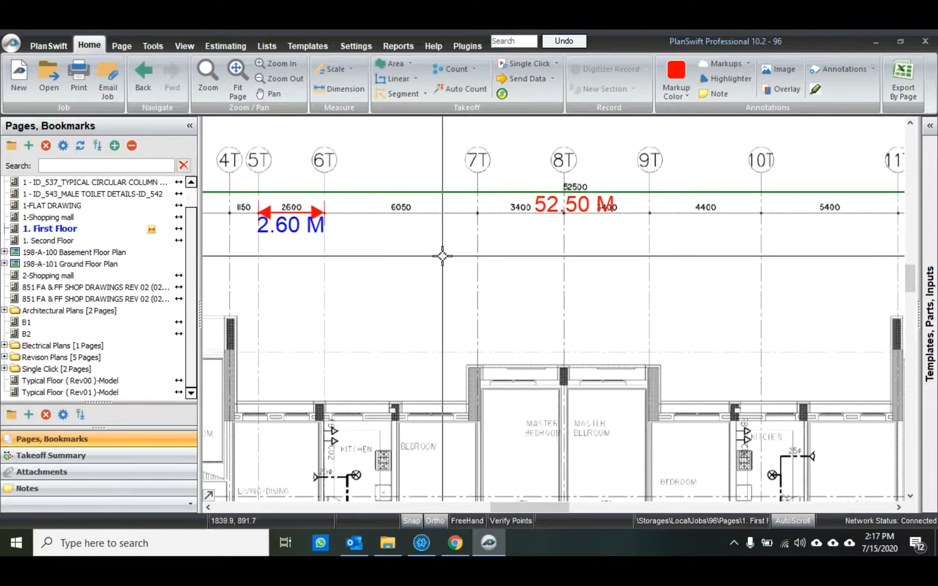
{"action": "scroll", "coordinate": [439, 255], "scroll_direction": "down", "scroll_amount": 2}
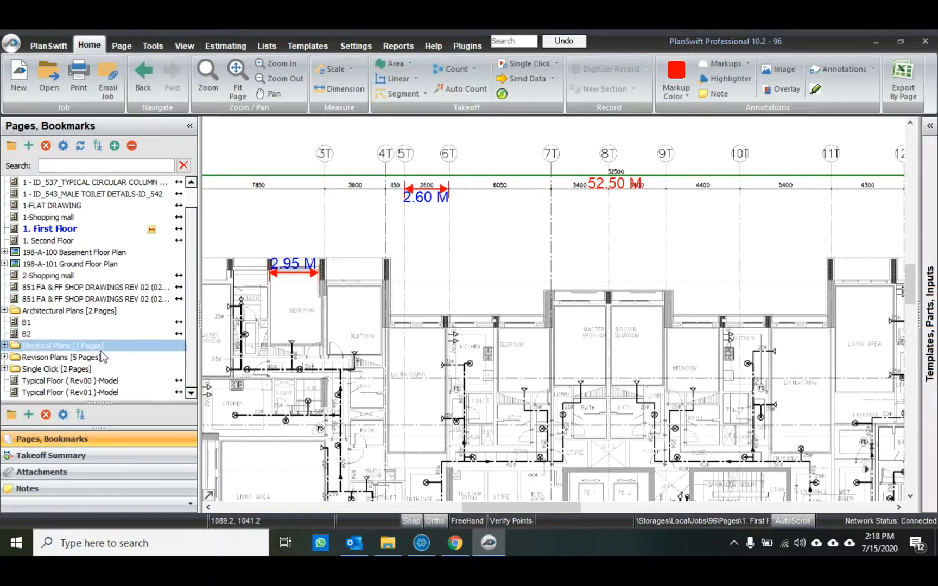
{"action": "scroll", "coordinate": [608, 179], "scroll_direction": "up", "scroll_amount": 3}
{"action": "scroll", "coordinate": [620, 169], "scroll_direction": "down", "scroll_amount": 4}
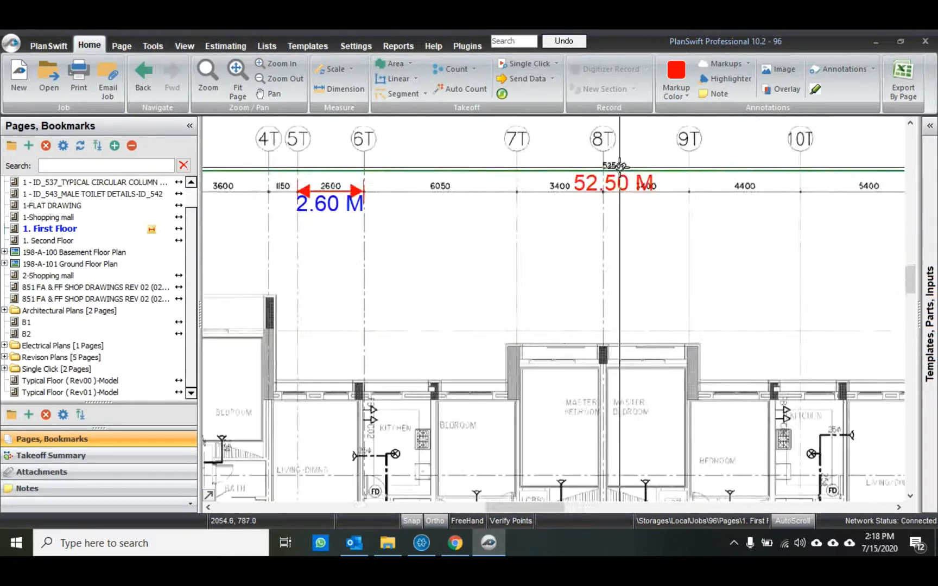
{"action": "scroll", "coordinate": [549, 168], "scroll_direction": "up", "scroll_amount": 5}
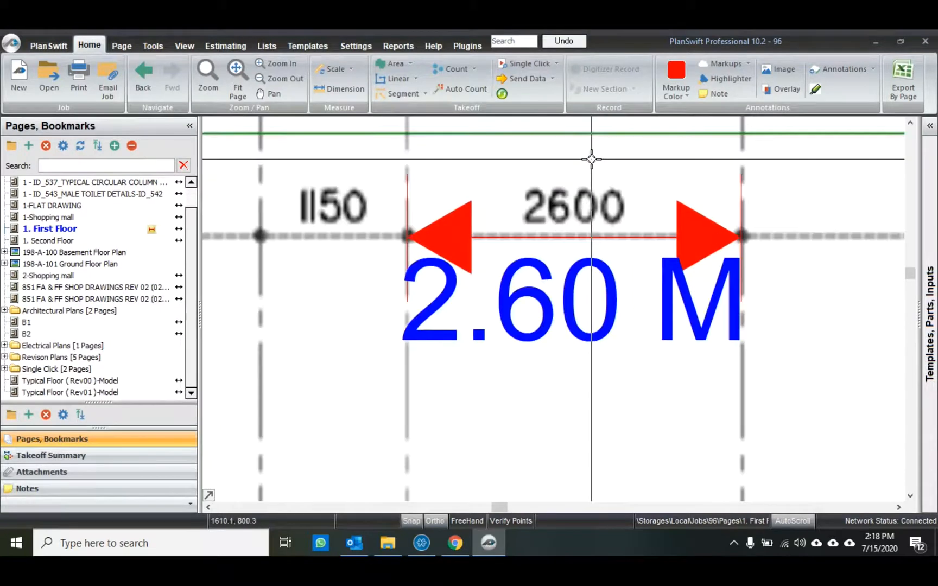
{"action": "scroll", "coordinate": [419, 180], "scroll_direction": "down", "scroll_amount": 2}
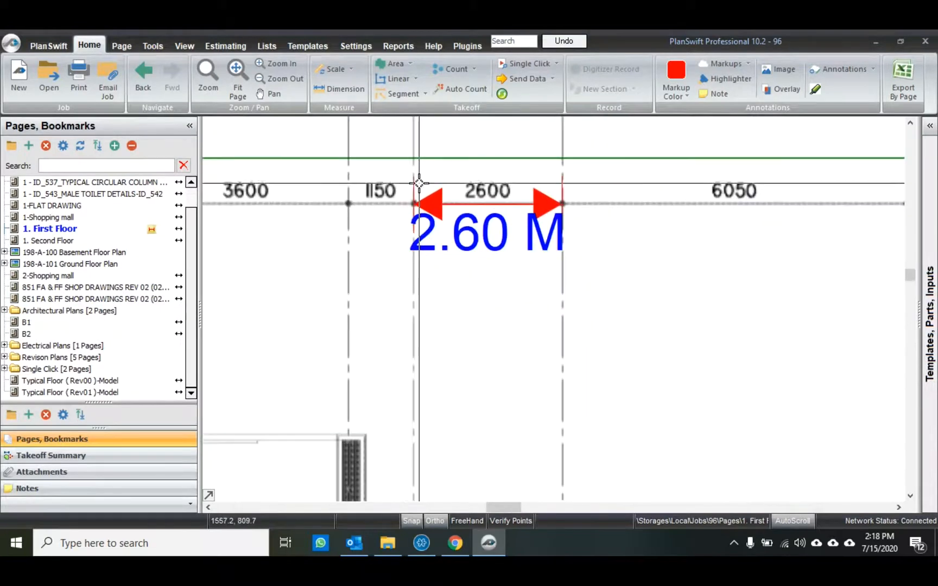
{"action": "scroll", "coordinate": [419, 181], "scroll_direction": "down", "scroll_amount": 1}
{"action": "scroll", "coordinate": [509, 232], "scroll_direction": "down", "scroll_amount": 2}
{"action": "scroll", "coordinate": [441, 224], "scroll_direction": "up", "scroll_amount": 1}
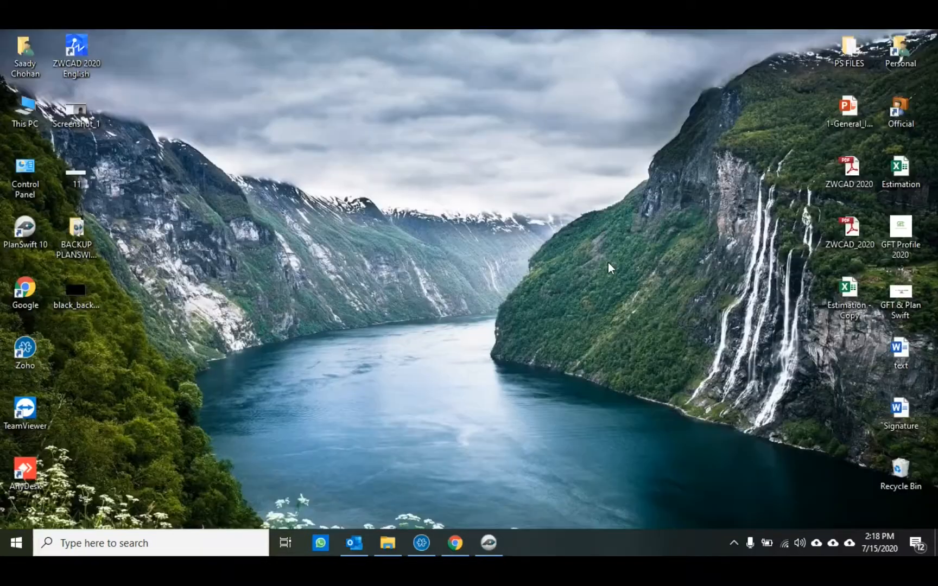
Move the Estimation workbook to the upper middle of the desktop and open it in Excel, dismissing the disabled-links security warning.
{"action": "left_click_drag", "start_coordinate": [887, 176], "coordinate": [458, 96]}
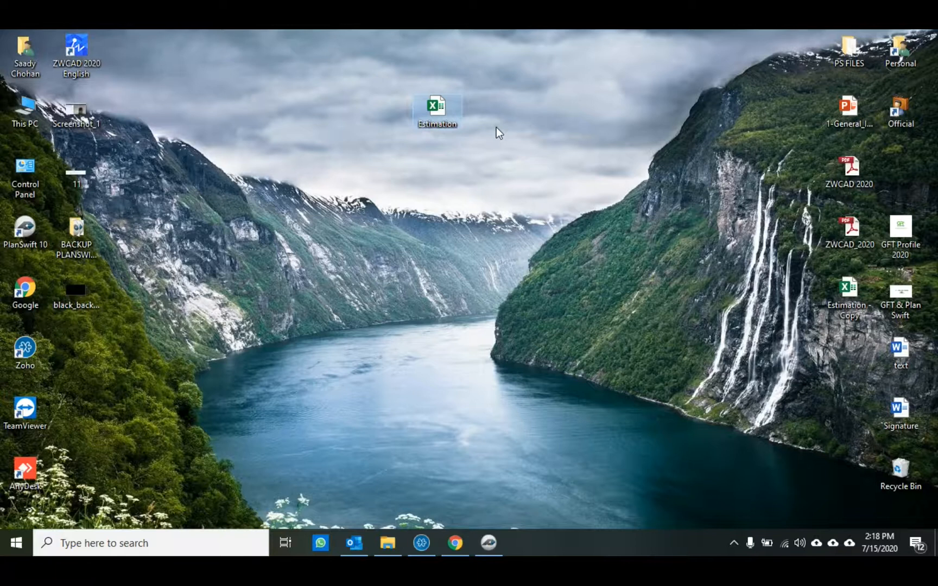
{"action": "double_click", "coordinate": [451, 118]}
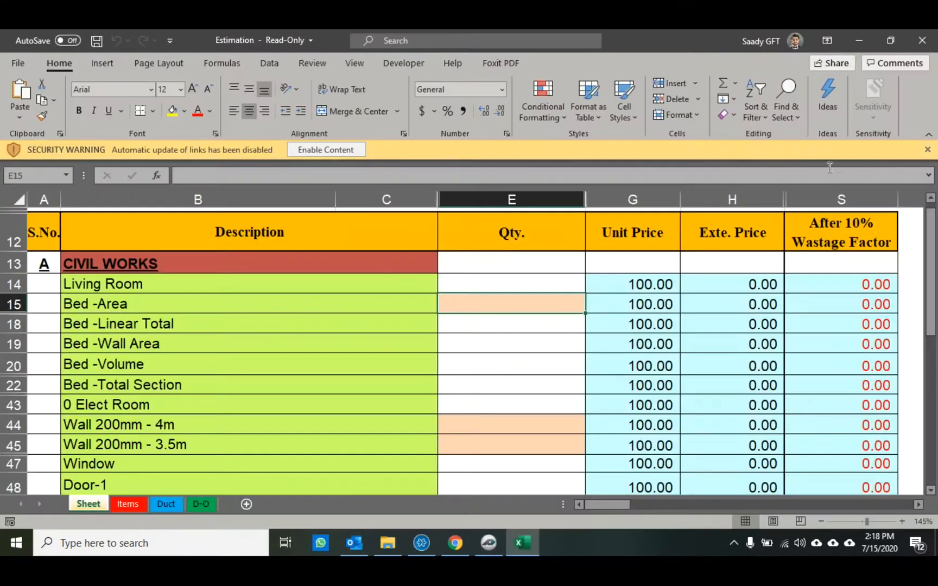
{"action": "left_click", "coordinate": [927, 149]}
Enter sample quantities 2, 2, 22, 2, 22, 22, 2, 222 and 222 in the visible Qty. cells from Bed -Area to Window.
{"action": "type", "text": "2"}
{"action": "key", "text": "Return"}
{"action": "type", "text": "2 22 2 22 22 2"}
{"action": "key", "text": "Return"}
{"action": "type", "text": "222"}
{"action": "key", "text": "Return"}
{"action": "type", "text": "222"}
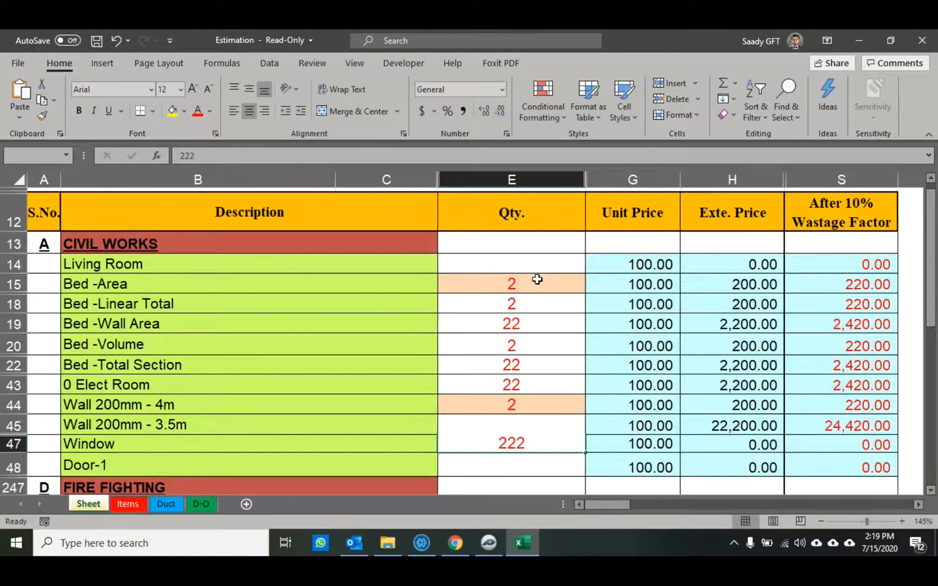
{"action": "key", "text": "Return"}
Review the sample quantities for the civil works items between Bed -Area and Window.
{"action": "left_click_drag", "start_coordinate": [545, 280], "coordinate": [530, 440]}
{"action": "left_click", "coordinate": [547, 398]}
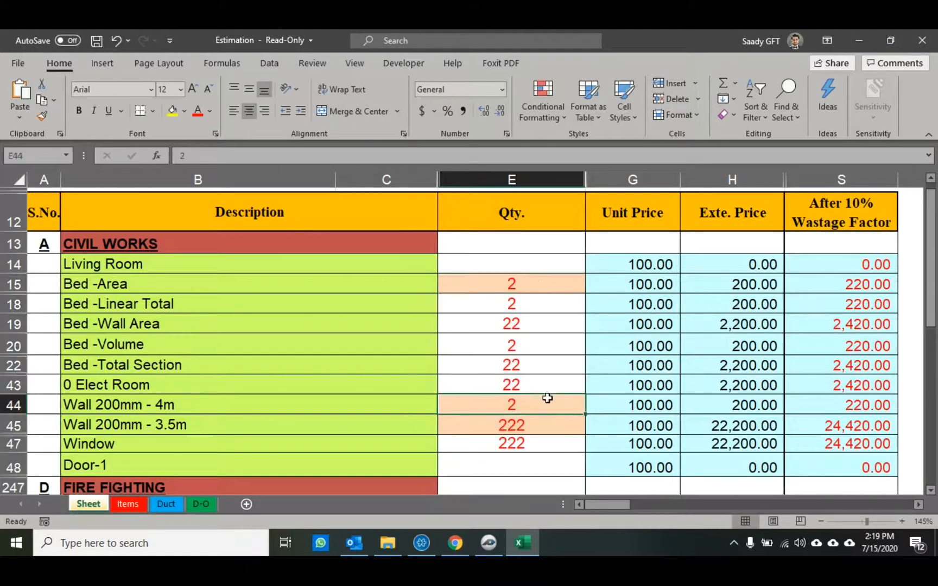
{"action": "left_click_drag", "start_coordinate": [541, 285], "coordinate": [530, 445]}
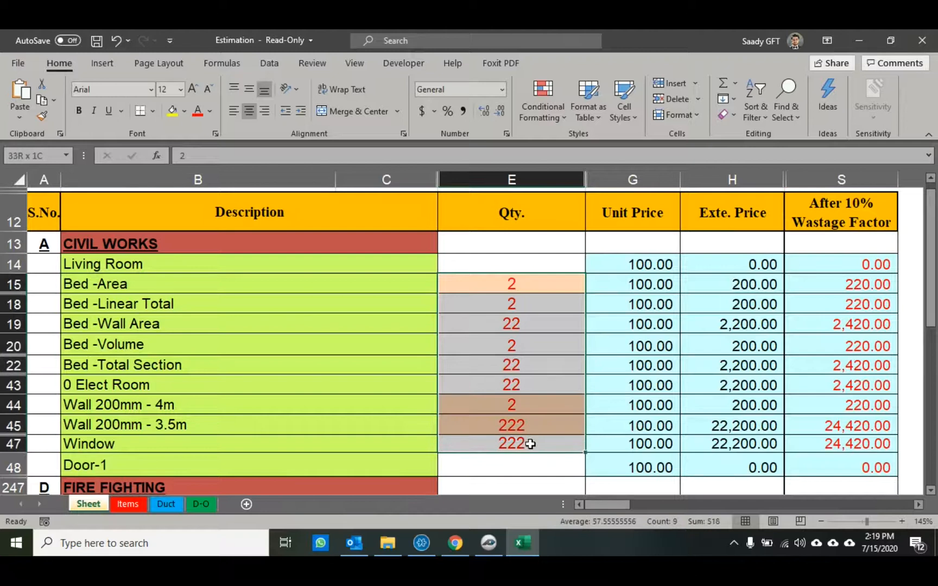
{"action": "left_click", "coordinate": [549, 379]}
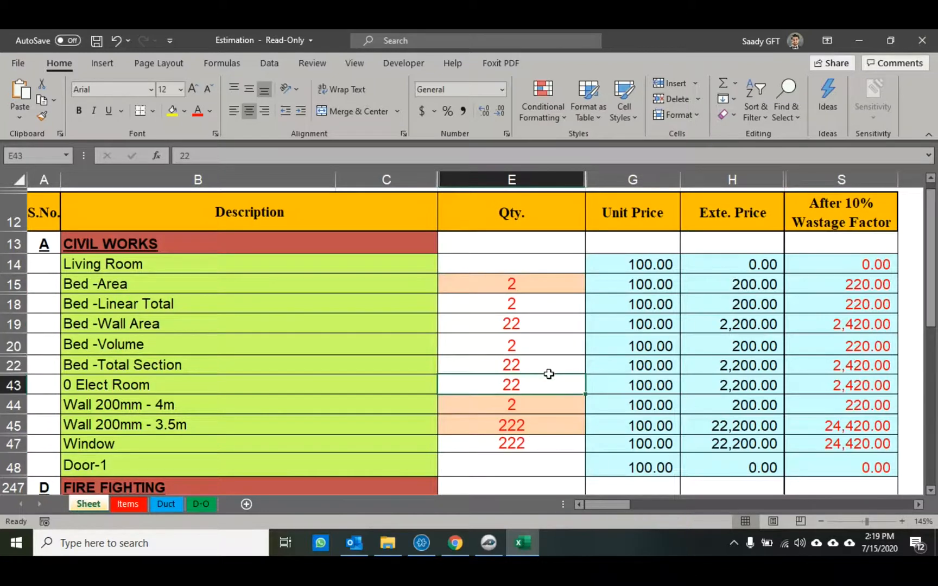
{"action": "left_click", "coordinate": [553, 324]}
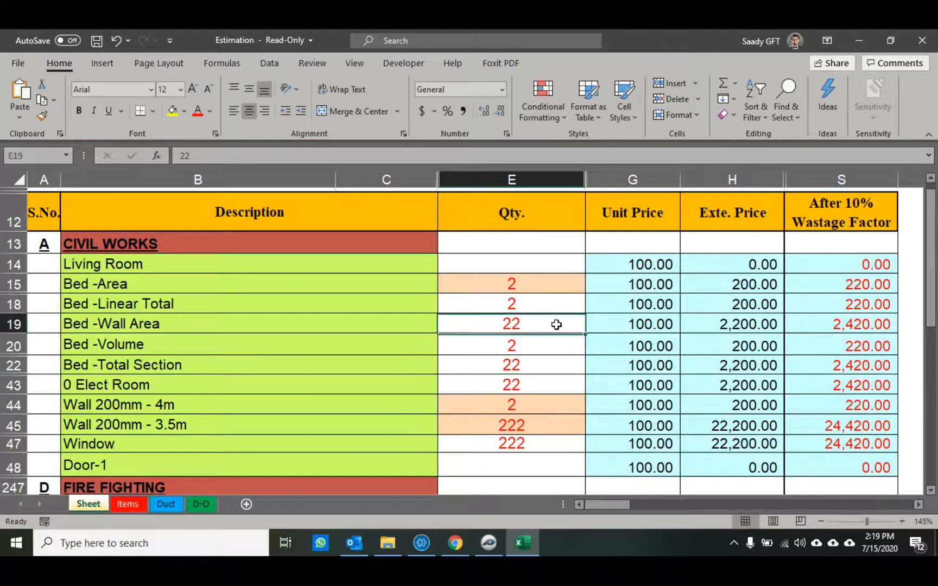
{"action": "left_click", "coordinate": [536, 423]}
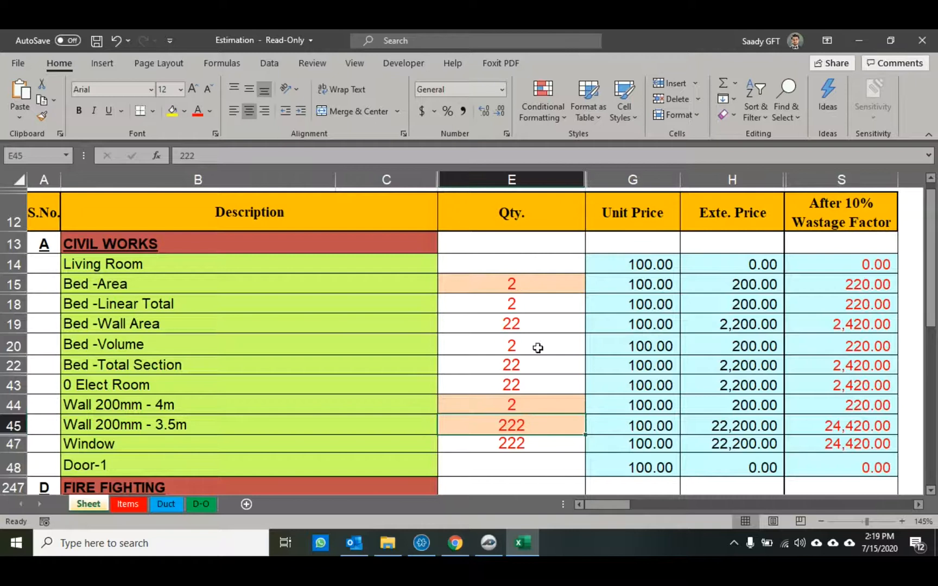
{"action": "left_click", "coordinate": [539, 326]}
{"action": "left_click", "coordinate": [529, 346]}
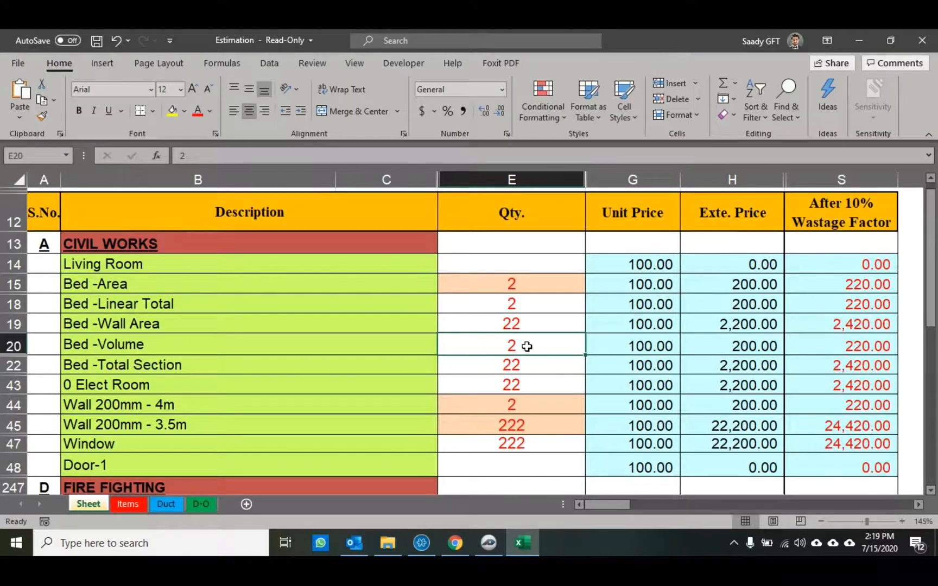
Clear the sample quantities from the Bed -Area row down to the Window row.
{"action": "left_click", "coordinate": [542, 288]}
{"action": "left_click_drag", "start_coordinate": [542, 289], "coordinate": [536, 438]}
{"action": "key", "text": "Delete"}
{"action": "left_click", "coordinate": [542, 388]}
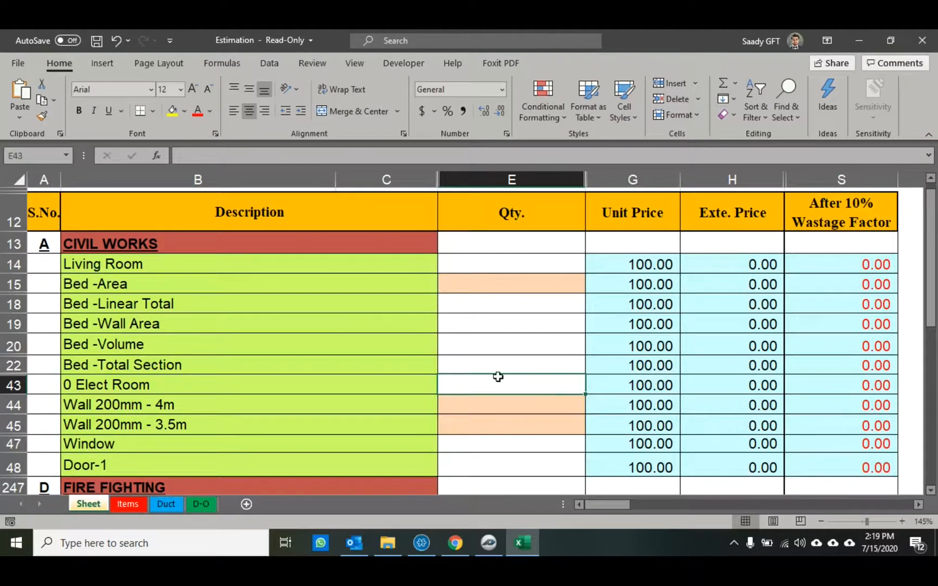
Switch to PlanSwift to view the full width of the First Floor plan, and return to the Estimation workbook in Excel.
{"action": "left_click", "coordinate": [488, 541]}
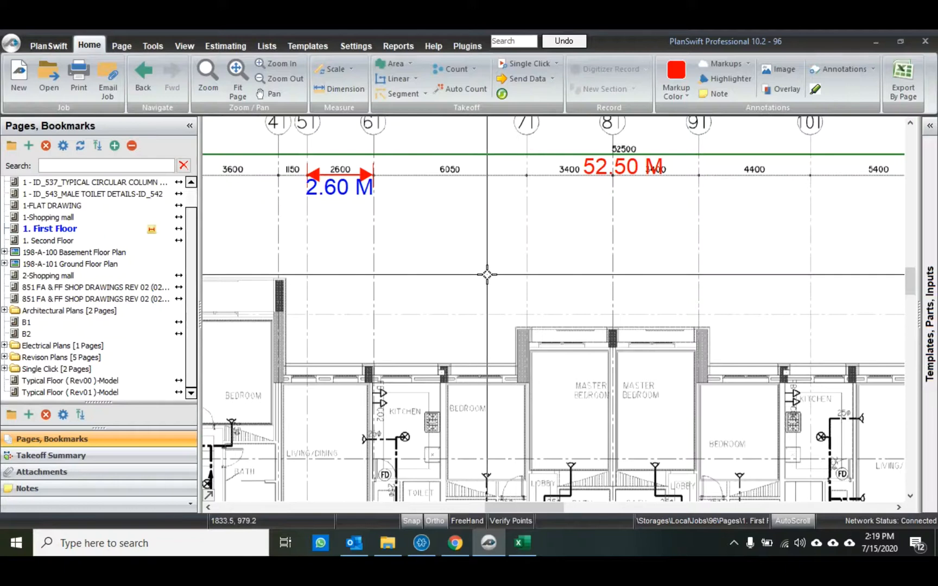
{"action": "scroll", "coordinate": [487, 275], "scroll_direction": "down", "scroll_amount": 3}
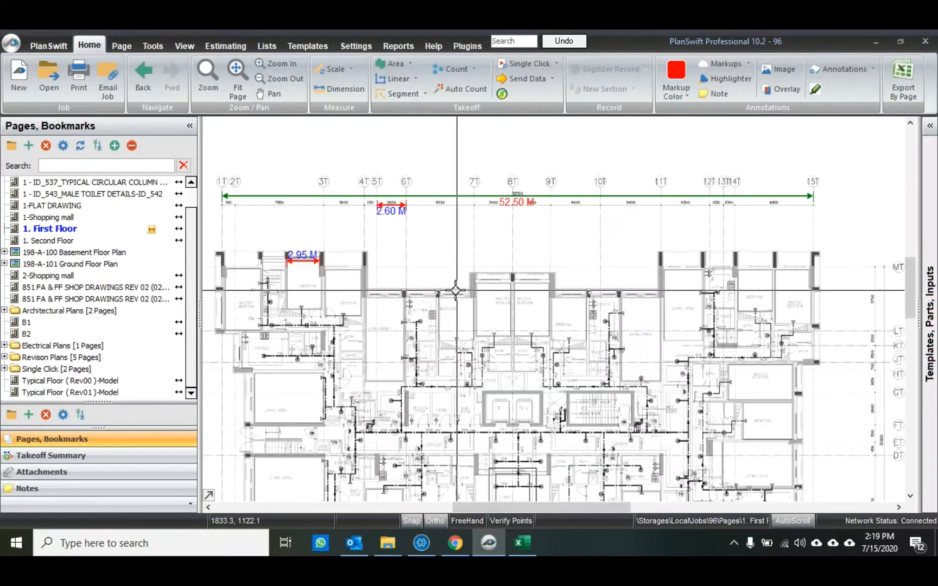
{"action": "left_click", "coordinate": [522, 542]}
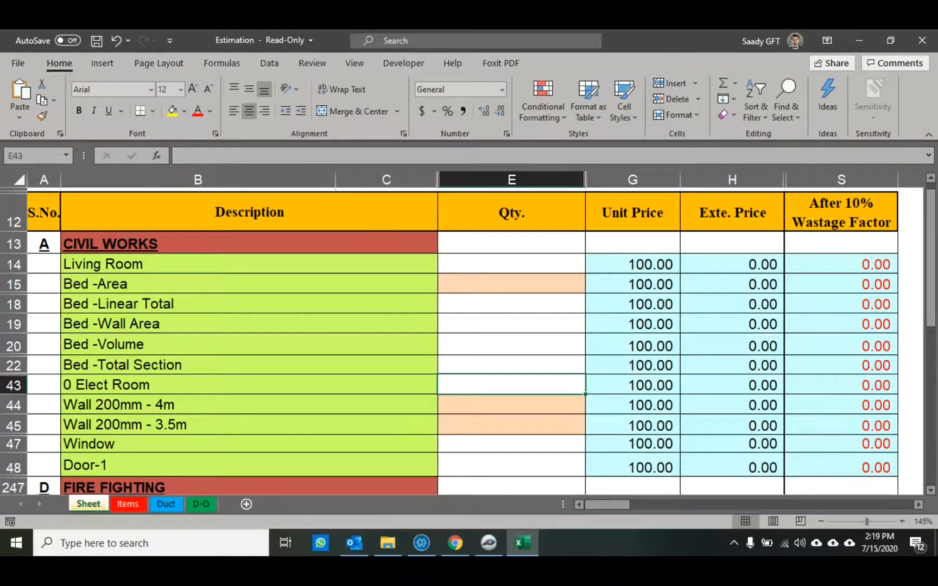
{"action": "key", "text": "super+d"}
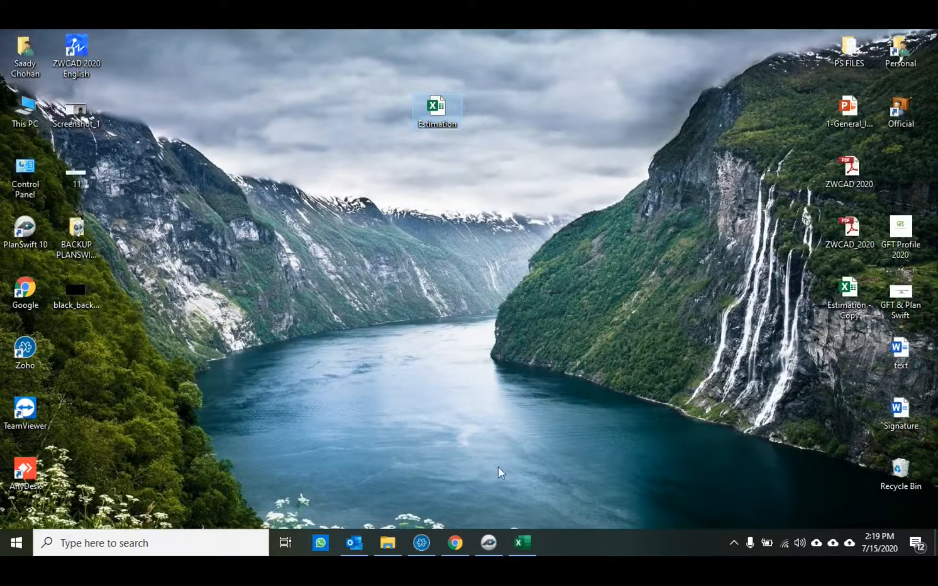
{"action": "left_click", "coordinate": [530, 530]}
{"action": "left_click", "coordinate": [490, 538]}
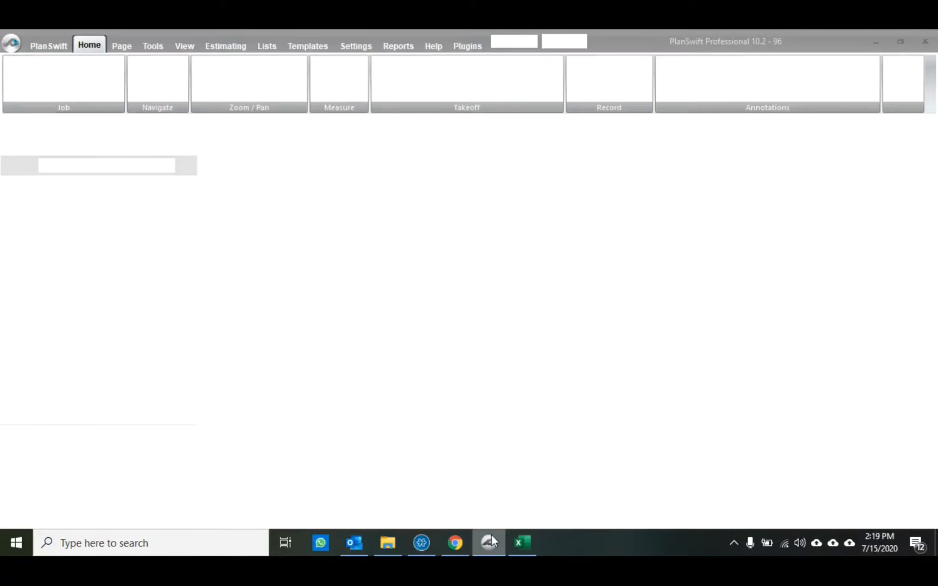
{"action": "left_click", "coordinate": [522, 542]}
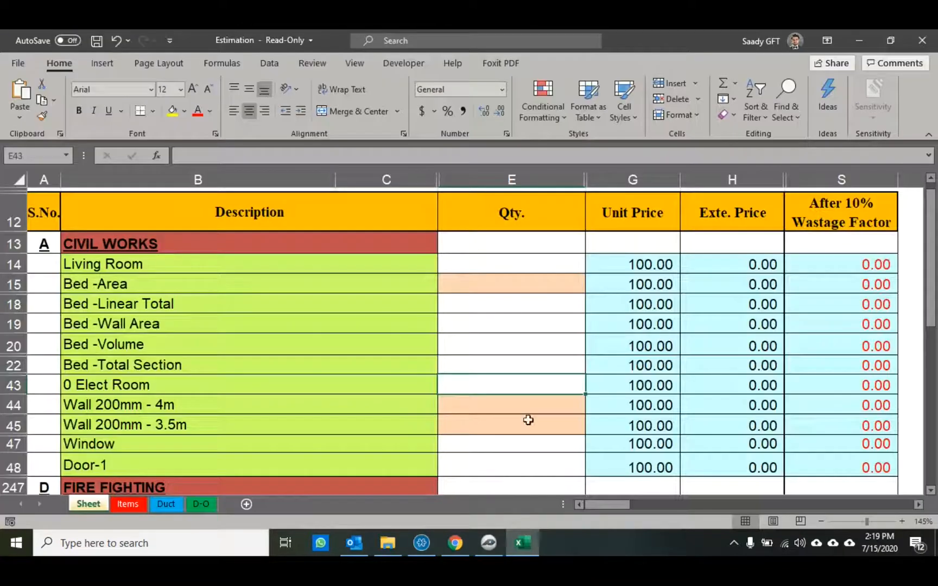
Check the PlanSwift - Takeoff command on cells E18, H13 and E251, and look through the rest of the estimation sheet.
{"action": "right_click", "coordinate": [507, 307]}
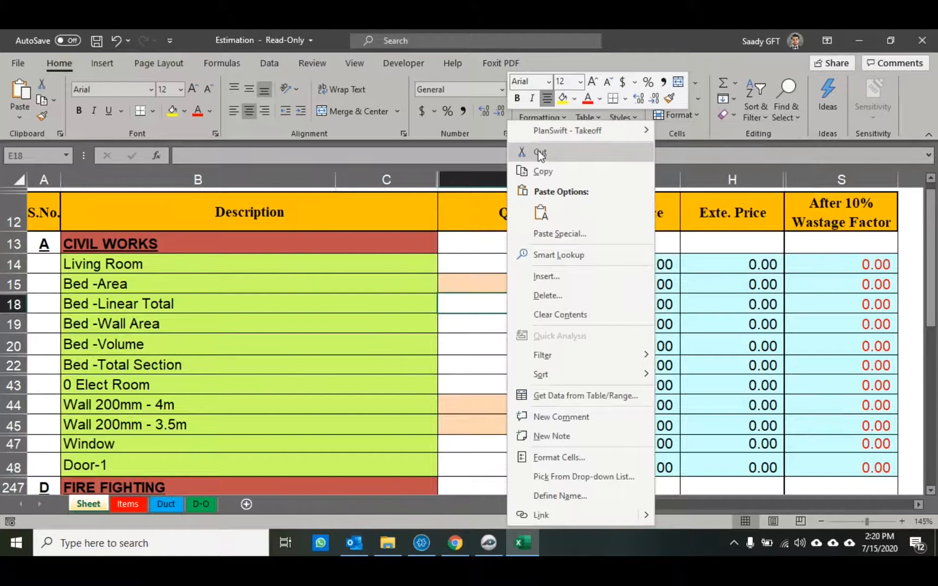
{"action": "left_click", "coordinate": [724, 247]}
{"action": "right_click", "coordinate": [725, 247]}
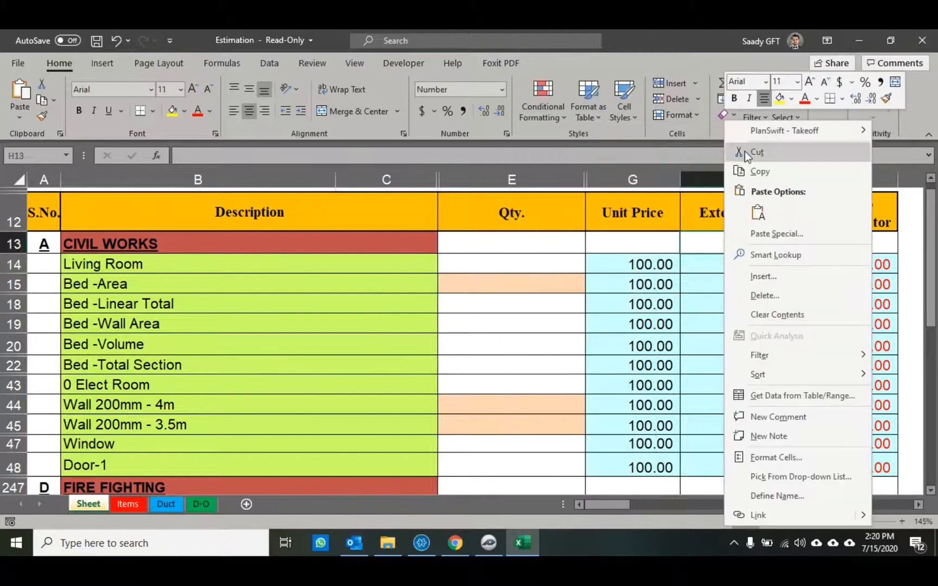
{"action": "key", "text": "Escape"}
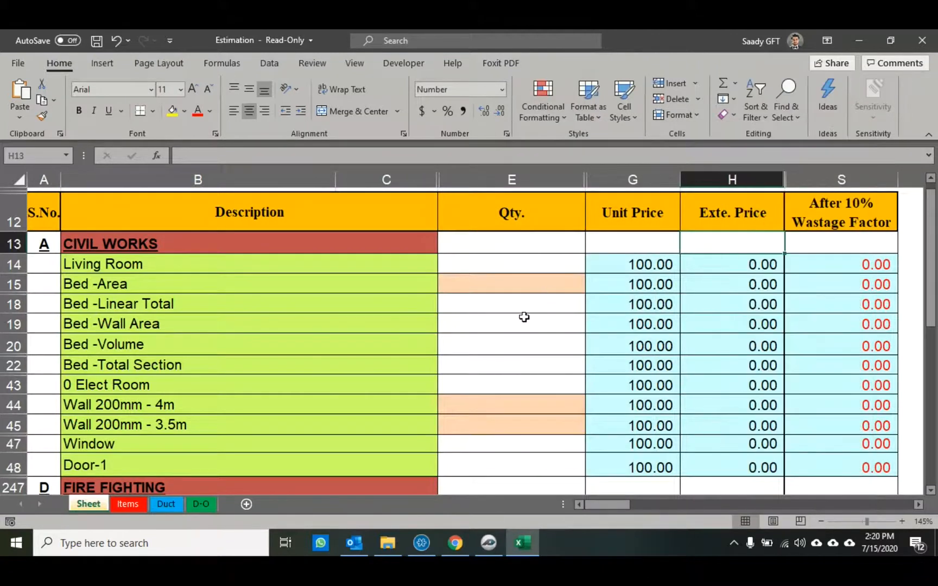
{"action": "scroll", "coordinate": [541, 313], "scroll_direction": "down", "scroll_amount": 3}
{"action": "right_click", "coordinate": [514, 359]}
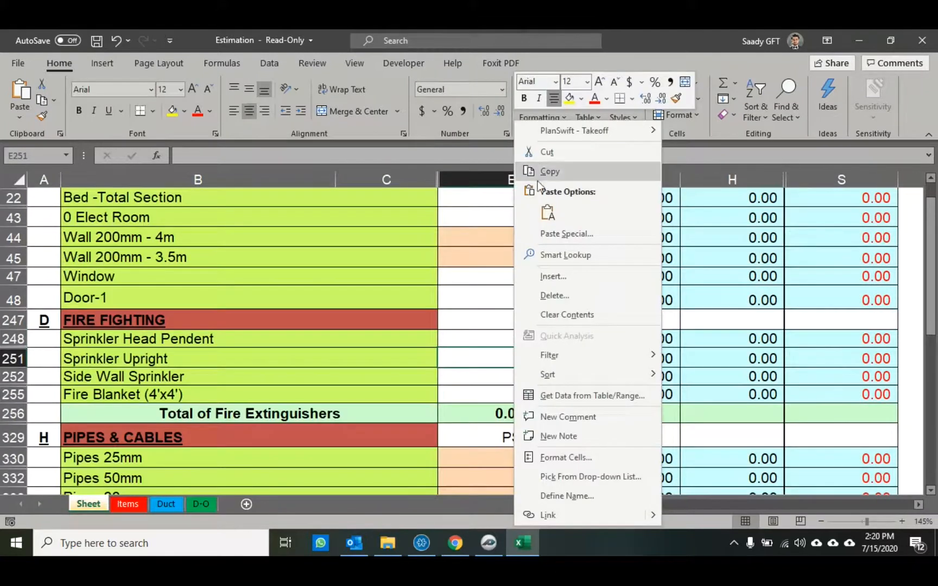
{"action": "key", "text": "Escape"}
{"action": "scroll", "coordinate": [495, 306], "scroll_direction": "down", "scroll_amount": 5}
{"action": "scroll", "coordinate": [495, 305], "scroll_direction": "down", "scroll_amount": 3}
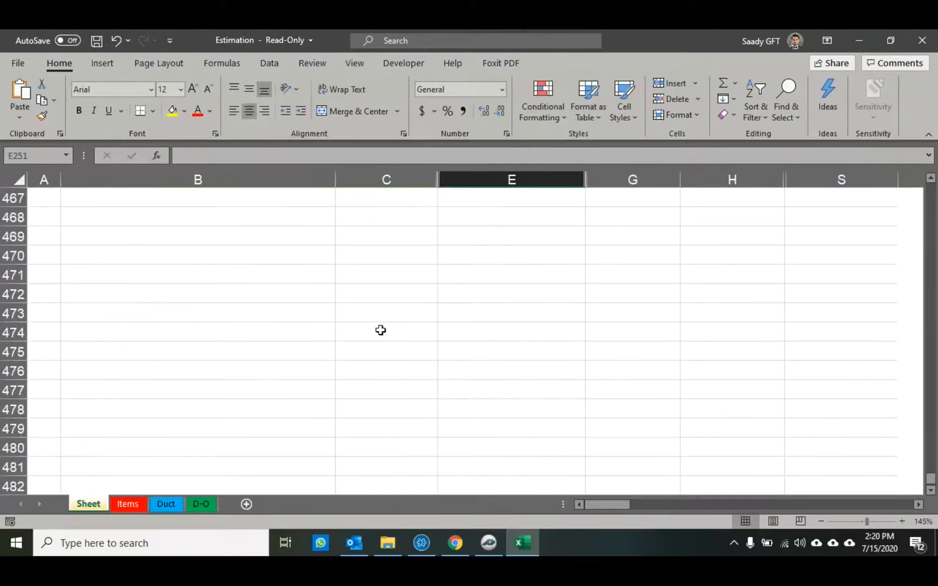
Check the PlanSwift - Takeoff command on empty cells of columns B, C, E and G in rows 471 to 474.
{"action": "right_click", "coordinate": [377, 333]}
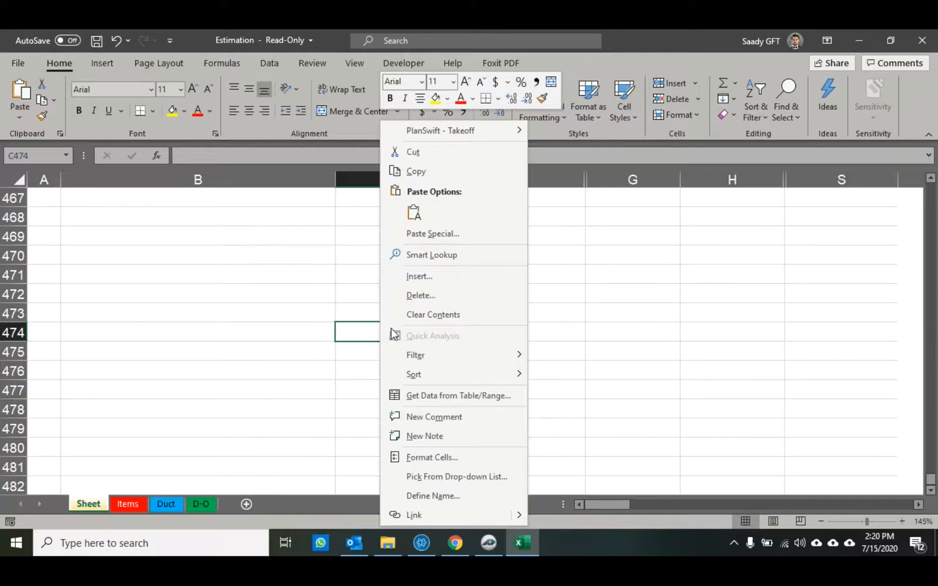
{"action": "left_click", "coordinate": [598, 335]}
{"action": "right_click", "coordinate": [655, 337]}
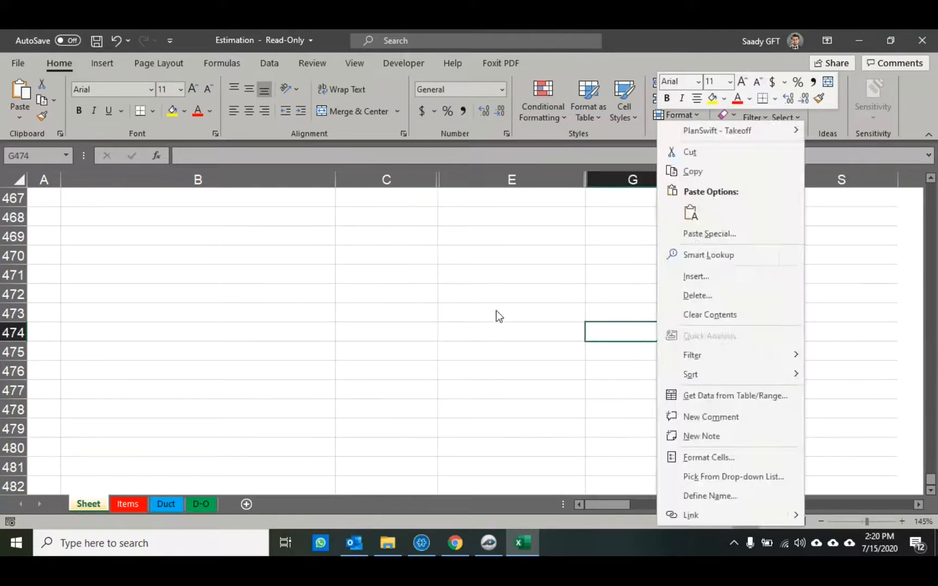
{"action": "left_click", "coordinate": [496, 296]}
{"action": "right_click", "coordinate": [497, 295]}
{"action": "right_click", "coordinate": [374, 293]}
{"action": "right_click", "coordinate": [230, 294]}
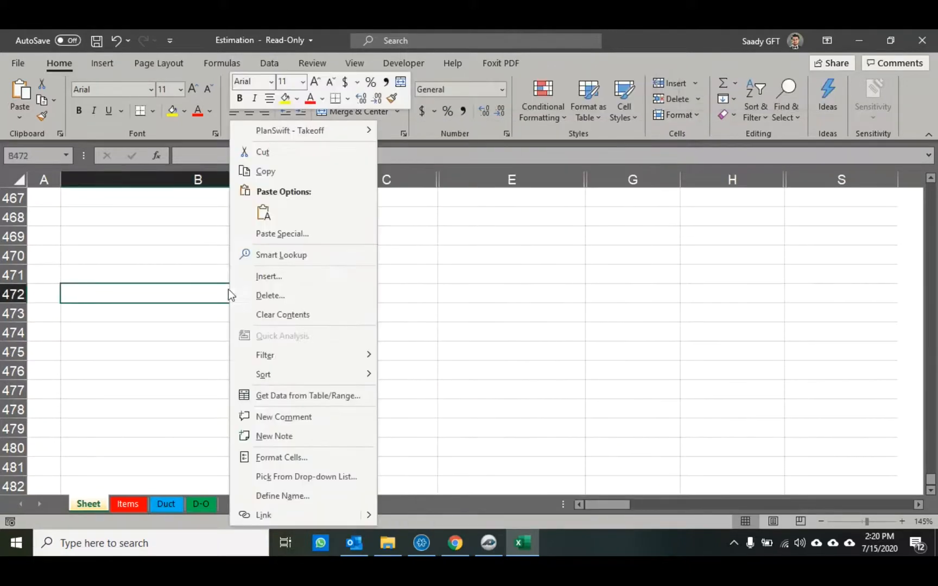
{"action": "right_click", "coordinate": [657, 289]}
{"action": "right_click", "coordinate": [505, 267]}
{"action": "right_click", "coordinate": [403, 269]}
{"action": "right_click", "coordinate": [262, 269]}
{"action": "left_click", "coordinate": [660, 303]}
{"action": "scroll", "coordinate": [678, 322], "scroll_direction": "up", "scroll_amount": 4}
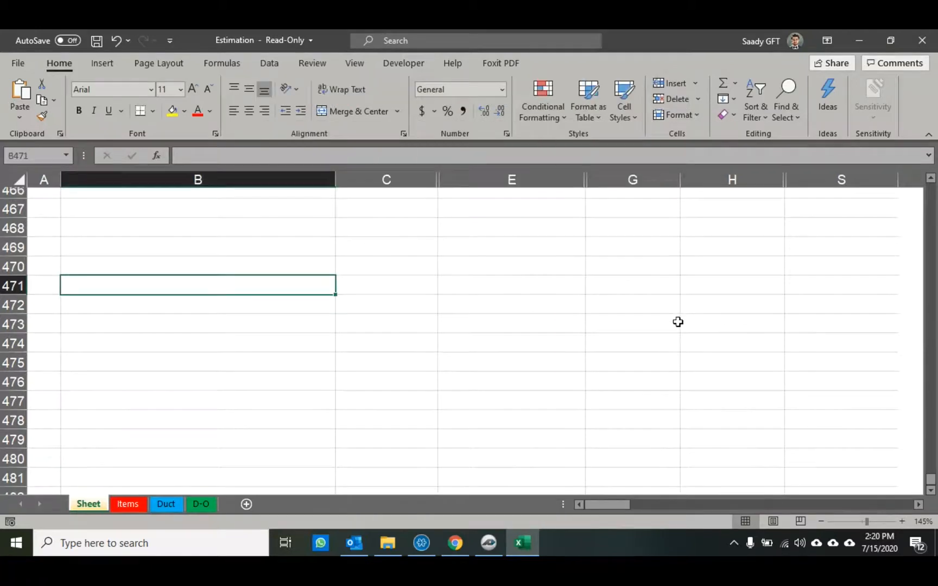
Connect the Estimation workbook to PlanSwift using the Connect command on cell H13.
{"action": "scroll", "coordinate": [679, 329], "scroll_direction": "up", "scroll_amount": 10}
{"action": "right_click", "coordinate": [731, 239]}
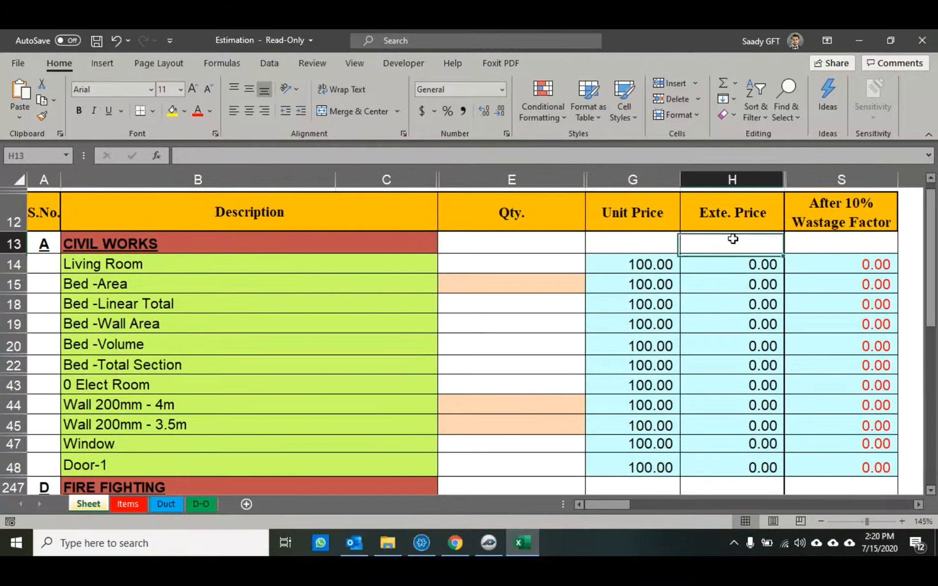
{"action": "mouse_move", "coordinate": [731, 134]}
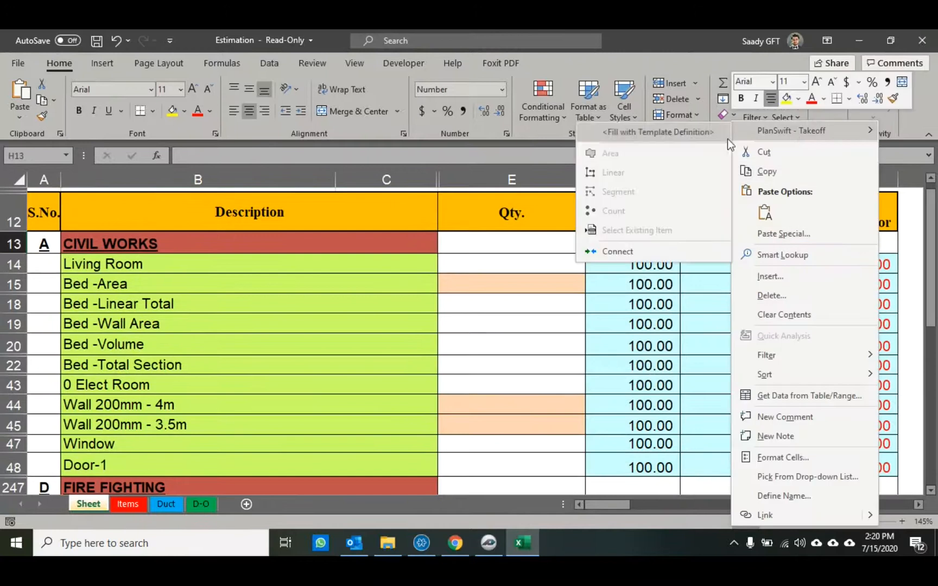
{"action": "left_click", "coordinate": [645, 251]}
Look through the estimation sheet down to the Grand Total, and view the Items and Duct sheets.
{"action": "scroll", "coordinate": [489, 217], "scroll_direction": "down", "scroll_amount": 3}
{"action": "scroll", "coordinate": [545, 227], "scroll_direction": "up", "scroll_amount": 3}
{"action": "scroll", "coordinate": [620, 234], "scroll_direction": "down", "scroll_amount": 6}
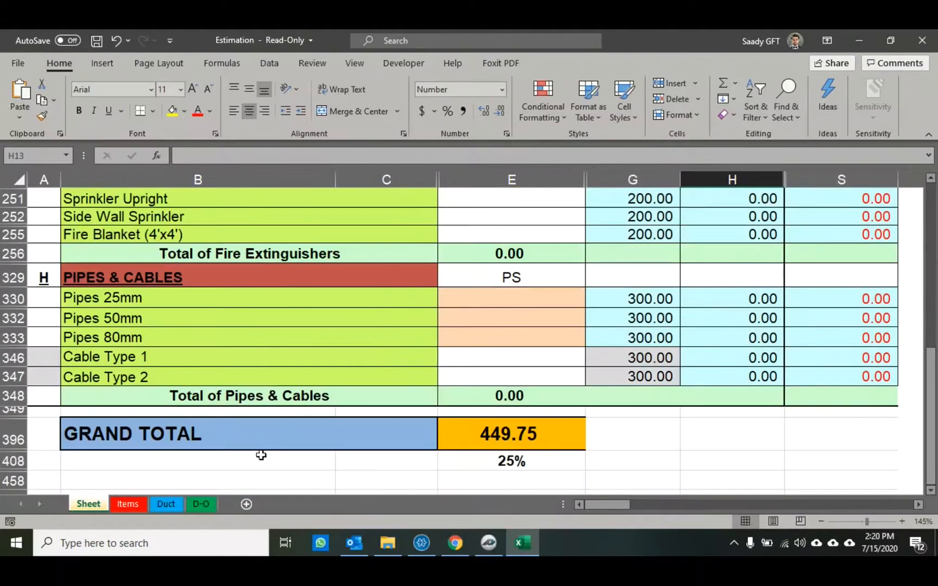
{"action": "left_click", "coordinate": [129, 504]}
{"action": "left_click", "coordinate": [166, 504]}
{"action": "left_click", "coordinate": [134, 504]}
{"action": "left_click", "coordinate": [92, 505]}
{"action": "scroll", "coordinate": [391, 398], "scroll_direction": "up", "scroll_amount": 5}
{"action": "scroll", "coordinate": [391, 398], "scroll_direction": "up", "scroll_amount": 3}
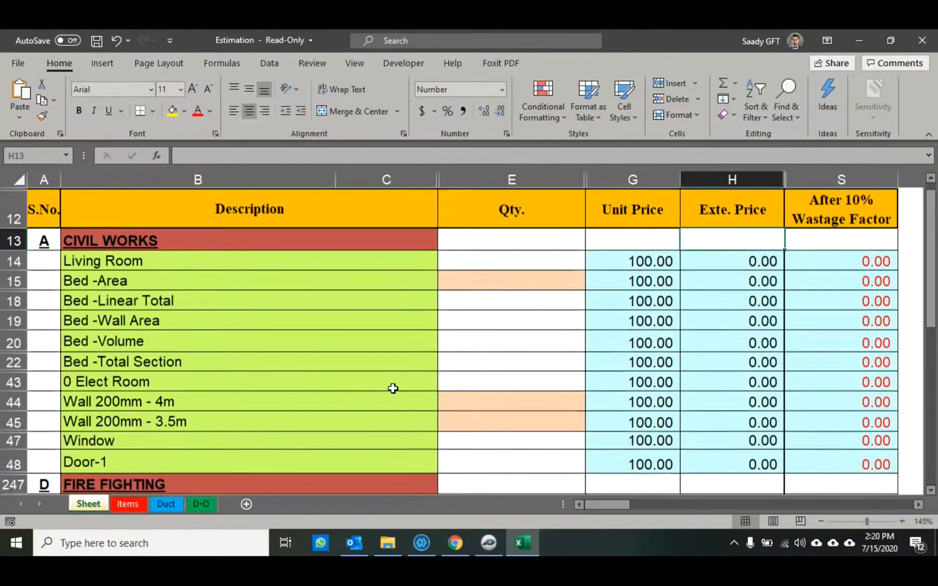
Go over the Qty. cells from Bed -Area to Bed -Total Section, and switch to PlanSwift to view the First Floor bedrooms.
{"action": "left_click", "coordinate": [532, 284]}
{"action": "left_click", "coordinate": [535, 305]}
{"action": "left_click", "coordinate": [530, 321]}
{"action": "left_click", "coordinate": [511, 365]}
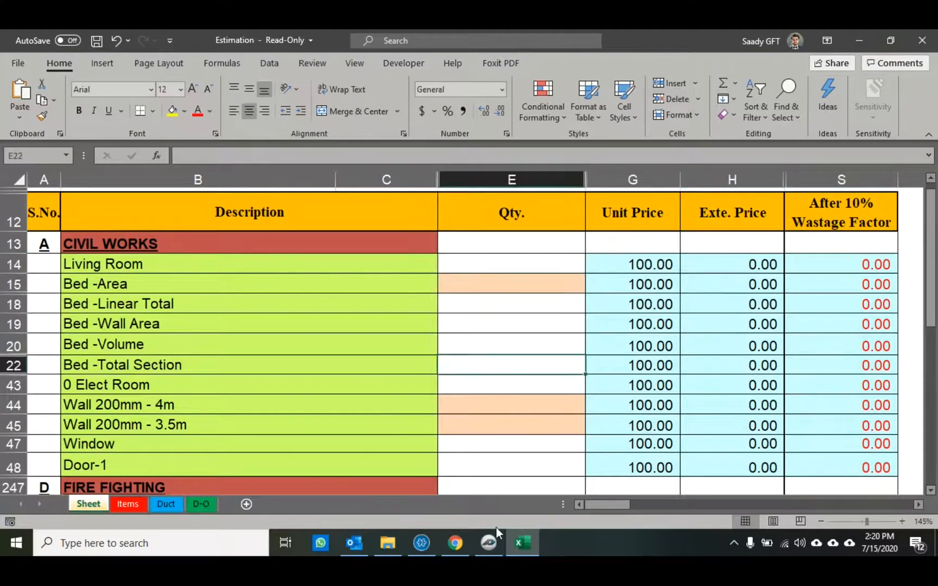
{"action": "left_click", "coordinate": [490, 543]}
{"action": "scroll", "coordinate": [421, 273], "scroll_direction": "up", "scroll_amount": 3}
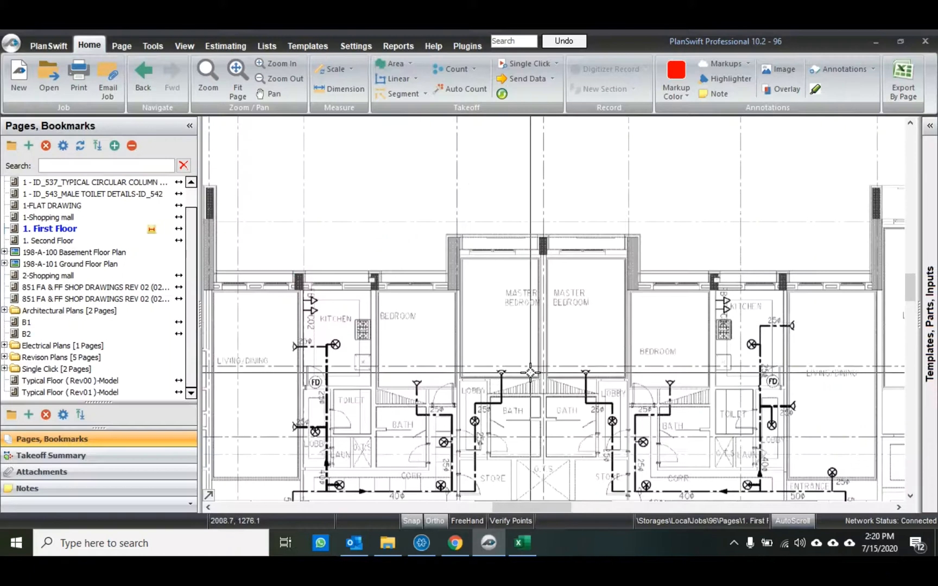
Return to the Estimation workbook in Excel and go over the Qty. cells from Bed -Linear Total to Wall 200mm - 3.5m.
{"action": "left_click", "coordinate": [522, 543]}
{"action": "left_click", "coordinate": [533, 299]}
{"action": "left_click", "coordinate": [530, 325]}
{"action": "left_click", "coordinate": [531, 342]}
{"action": "left_click", "coordinate": [532, 363]}
{"action": "left_click", "coordinate": [533, 382]}
{"action": "left_click", "coordinate": [534, 402]}
{"action": "left_click", "coordinate": [529, 422]}
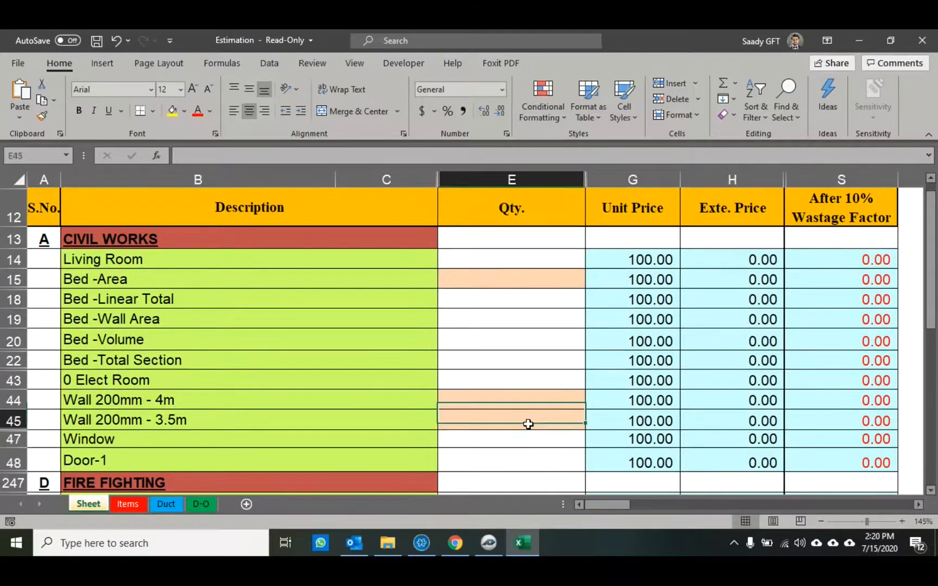
Start a PlanSwift Area takeoff from the Bed -Area quantity cell E15.
{"action": "left_click", "coordinate": [500, 280]}
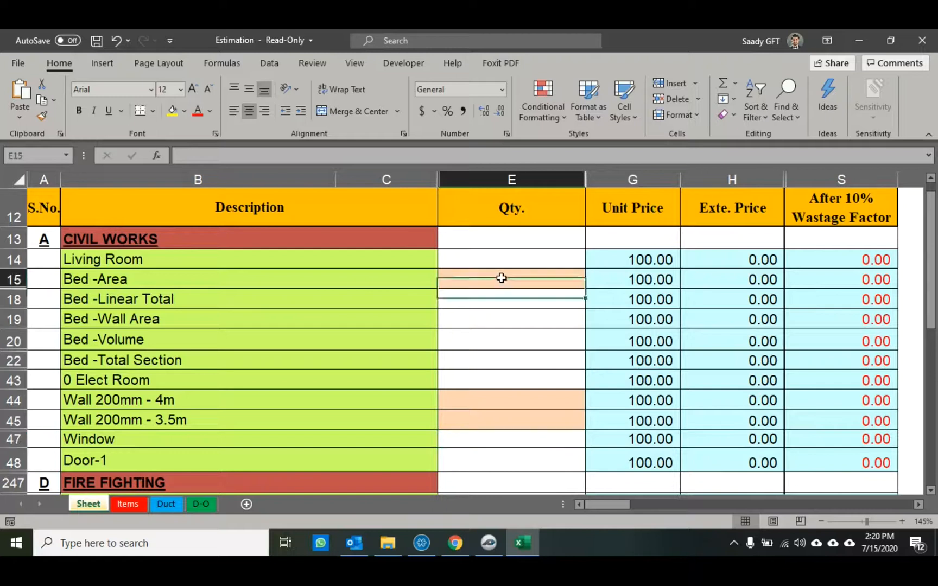
{"action": "left_click", "coordinate": [102, 278]}
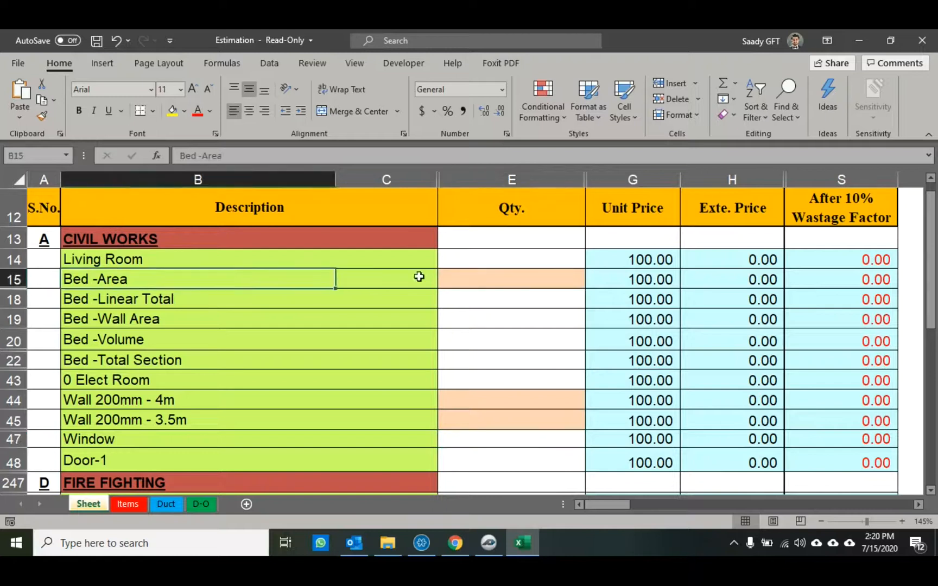
{"action": "right_click", "coordinate": [519, 285]}
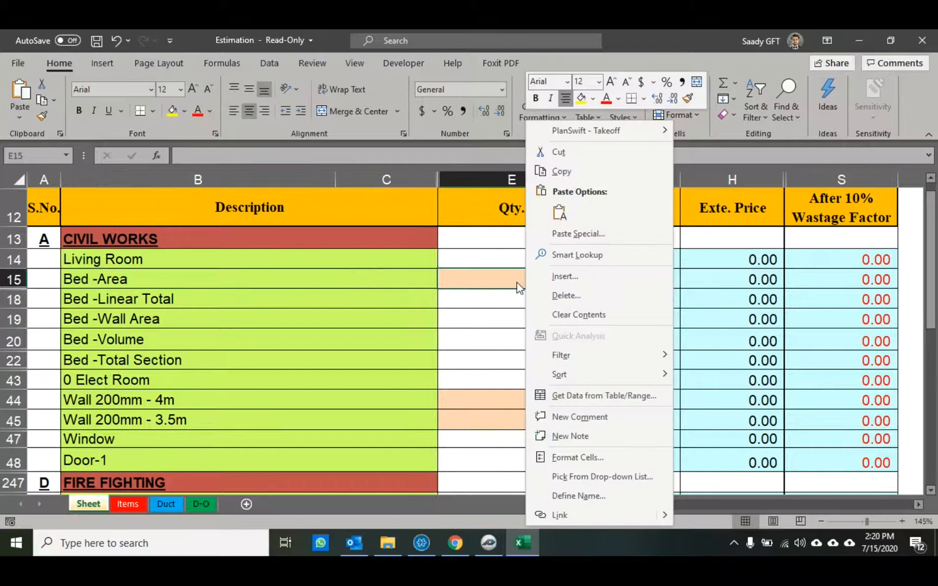
{"action": "left_click", "coordinate": [512, 281]}
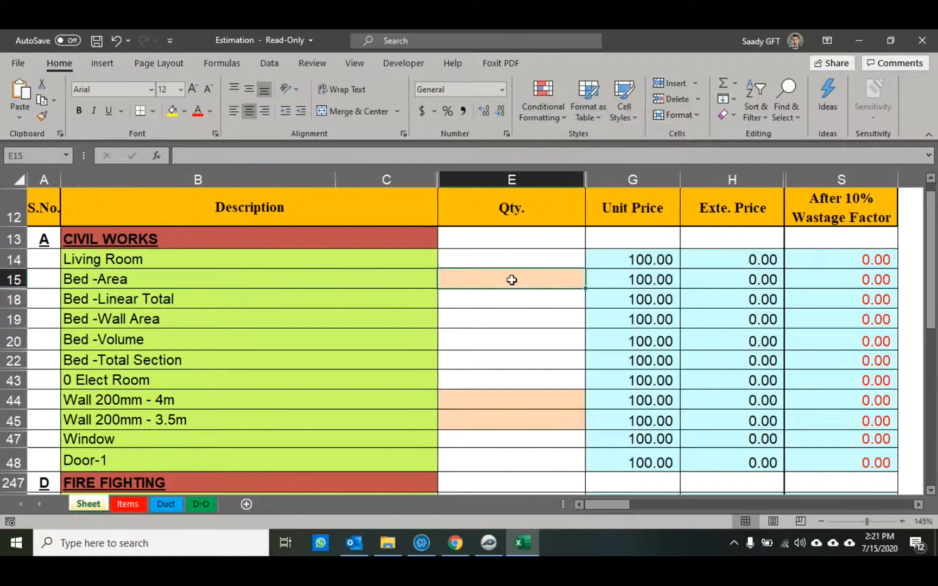
{"action": "right_click", "coordinate": [541, 278]}
{"action": "mouse_move", "coordinate": [638, 127]}
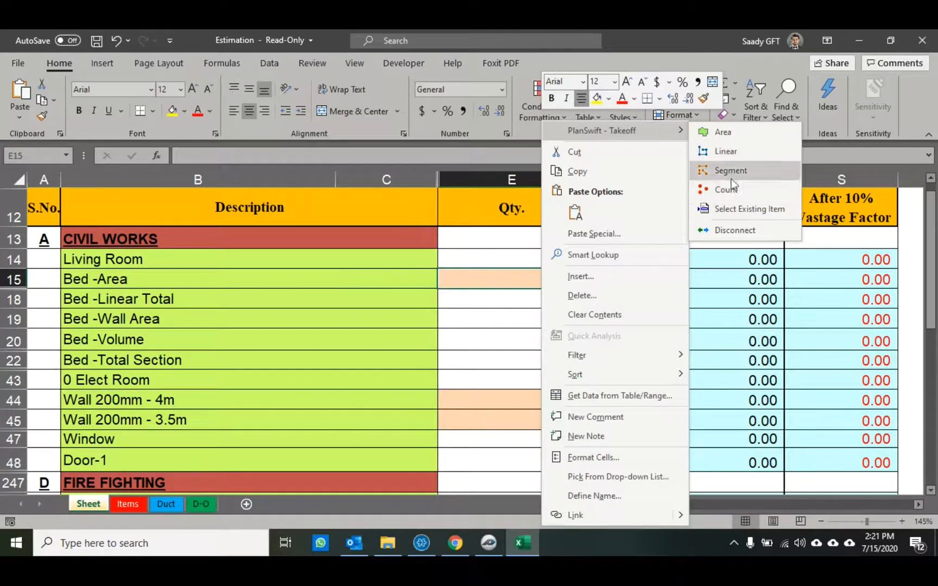
{"action": "left_click", "coordinate": [755, 137]}
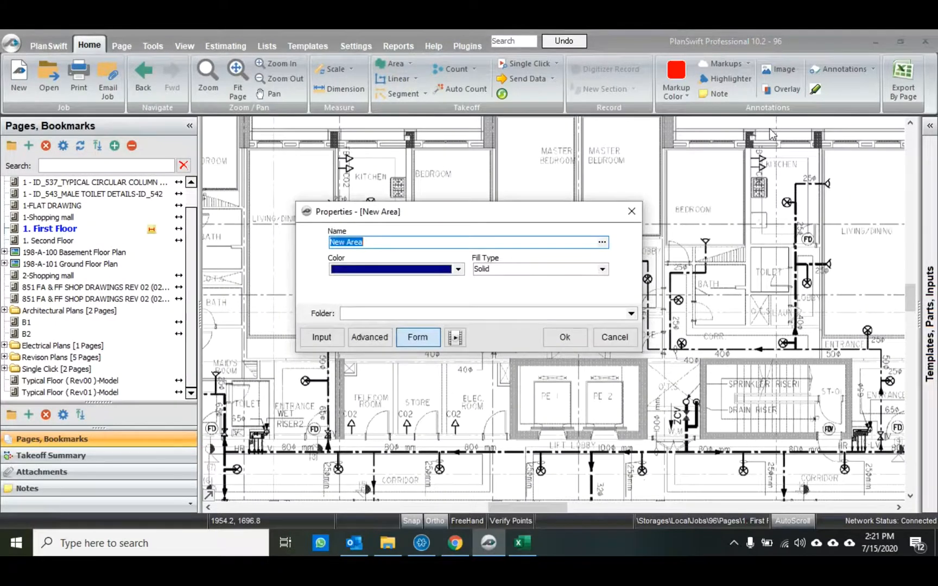
Name the new area takeoff BED, set its color to red, and start recording it.
{"action": "type", "text": "BED"}
{"action": "left_click_drag", "start_coordinate": [360, 243], "coordinate": [330, 243]}
{"action": "left_click", "coordinate": [346, 271]}
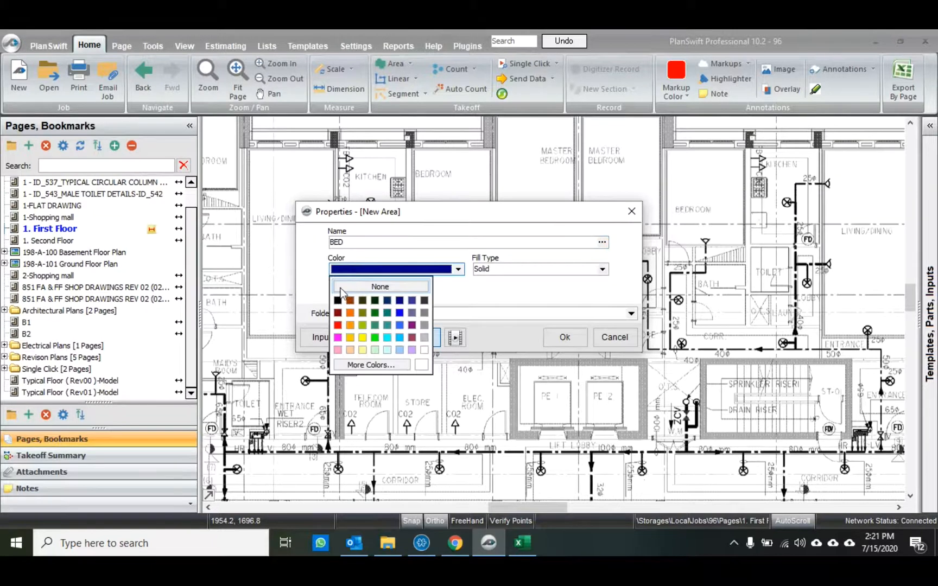
{"action": "left_click", "coordinate": [338, 325]}
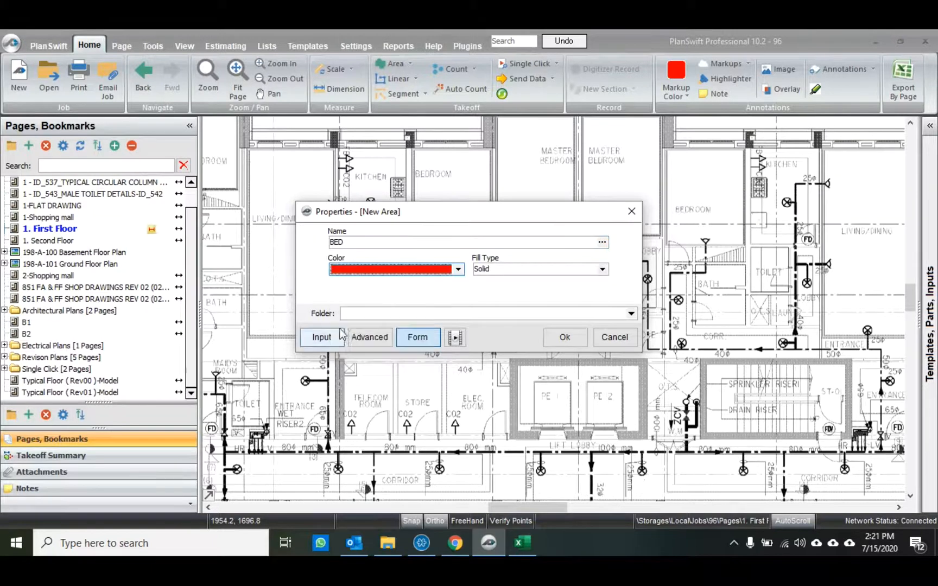
{"action": "left_click", "coordinate": [565, 338]}
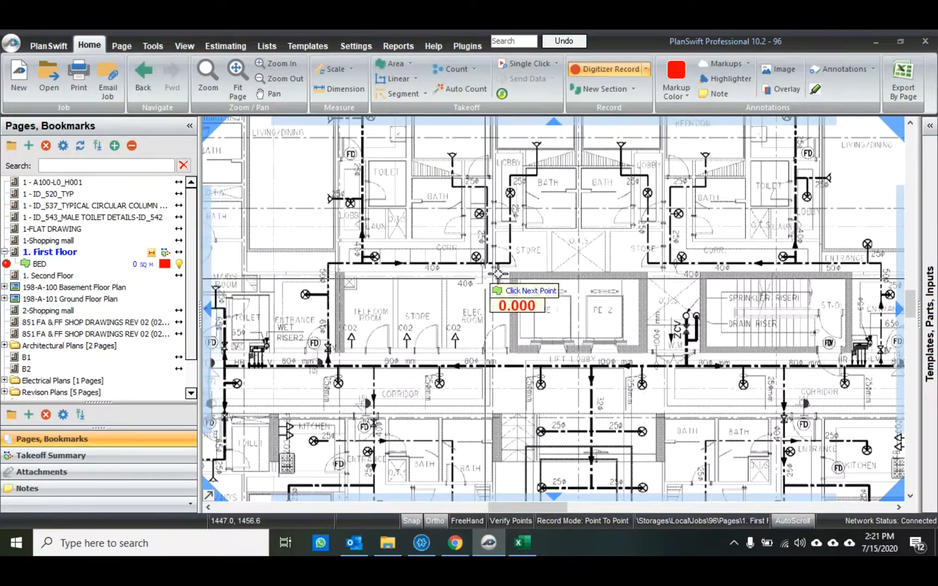
Trace the left of the two adjoining master bedrooms on the First Floor plan as the first BED area.
{"action": "scroll", "coordinate": [483, 234], "scroll_direction": "up", "scroll_amount": 3}
{"action": "scroll", "coordinate": [402, 176], "scroll_direction": "up", "scroll_amount": 2}
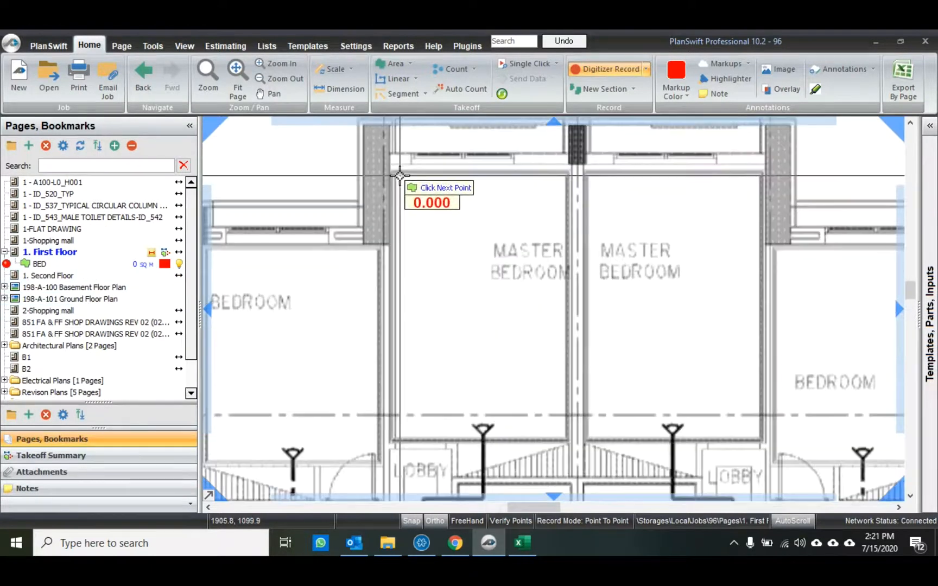
{"action": "left_click", "coordinate": [396, 176]}
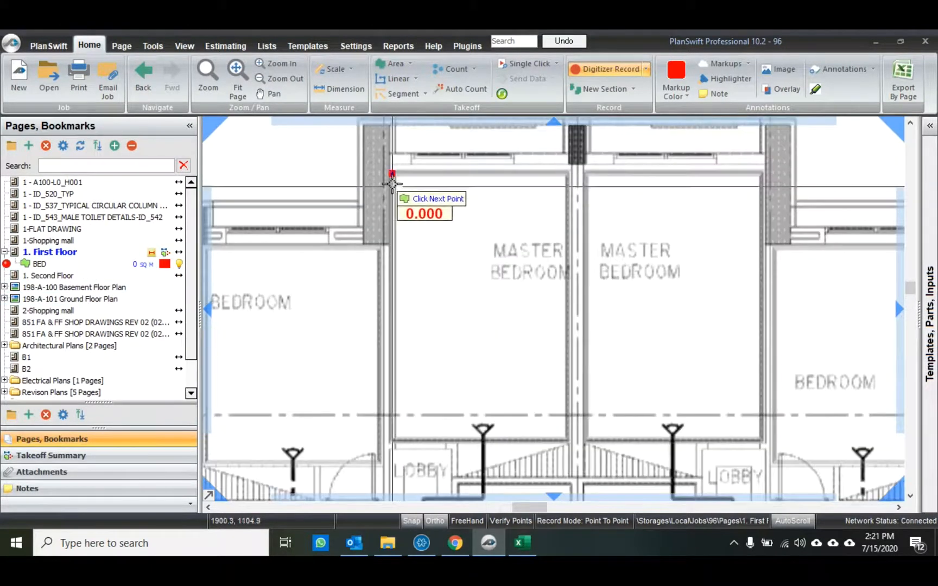
{"action": "left_click", "coordinate": [395, 440]}
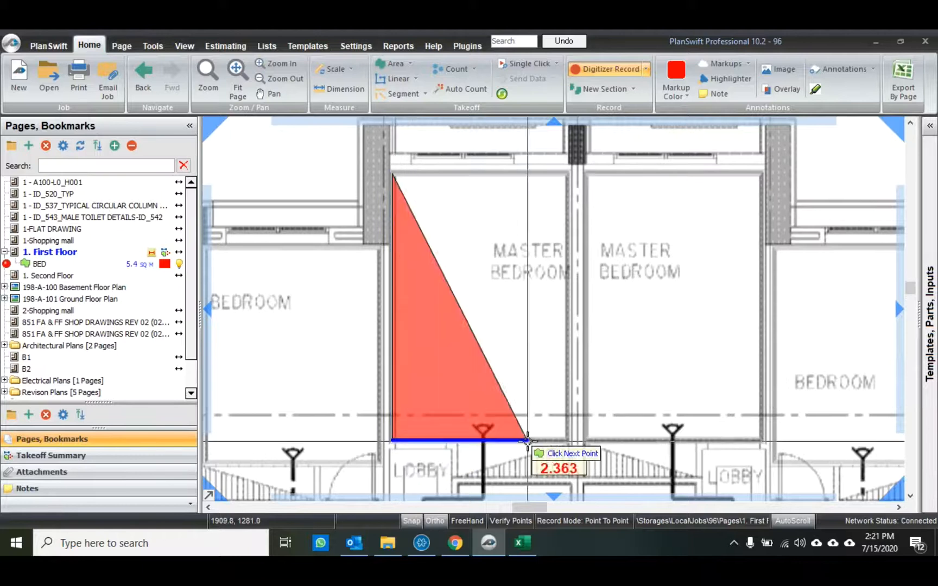
{"action": "left_click", "coordinate": [568, 439]}
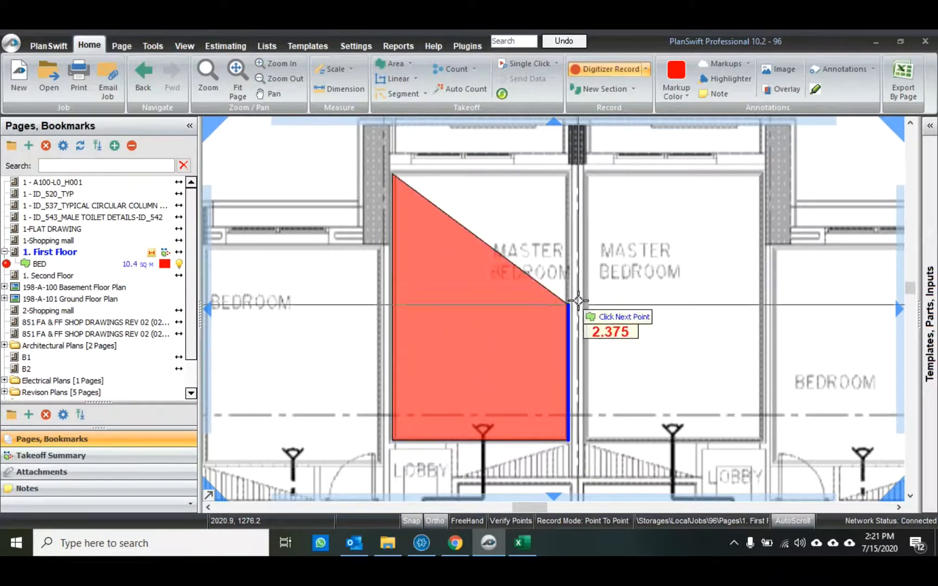
{"action": "double_click", "coordinate": [571, 172]}
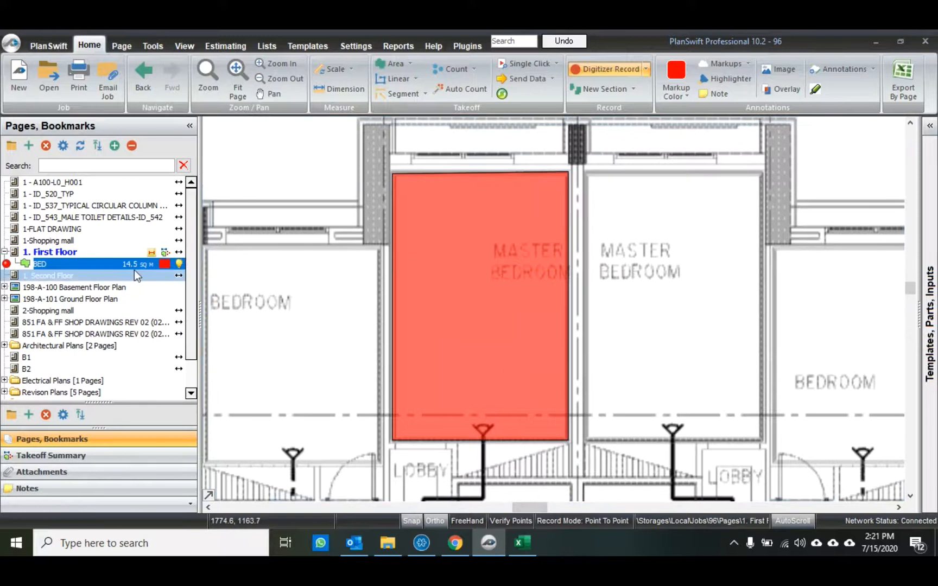
Trace the adjoining right master bedroom as a second section of the BED area.
{"action": "scroll", "coordinate": [752, 433], "scroll_direction": "up", "scroll_amount": 2}
{"action": "left_click", "coordinate": [777, 450]}
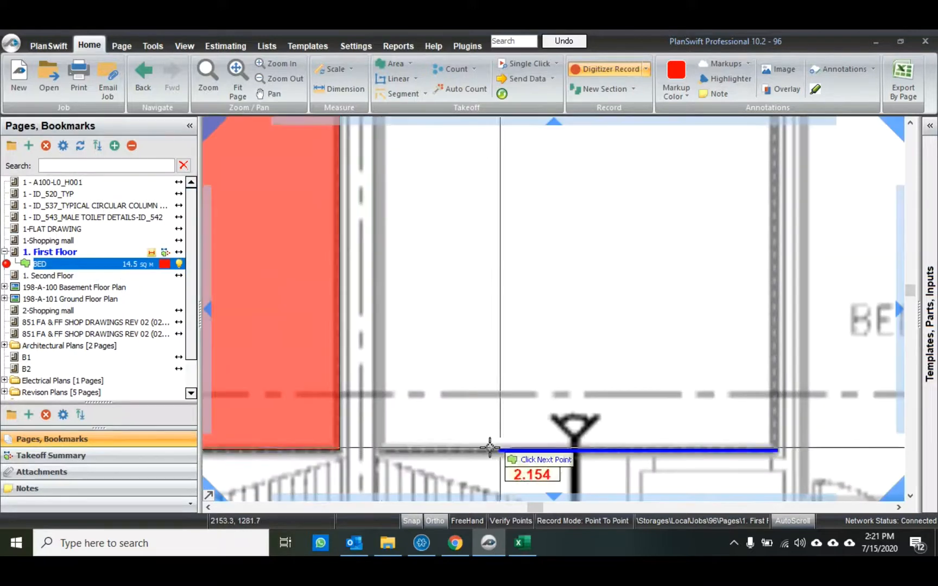
{"action": "scroll", "coordinate": [378, 434], "scroll_direction": "down", "scroll_amount": 2}
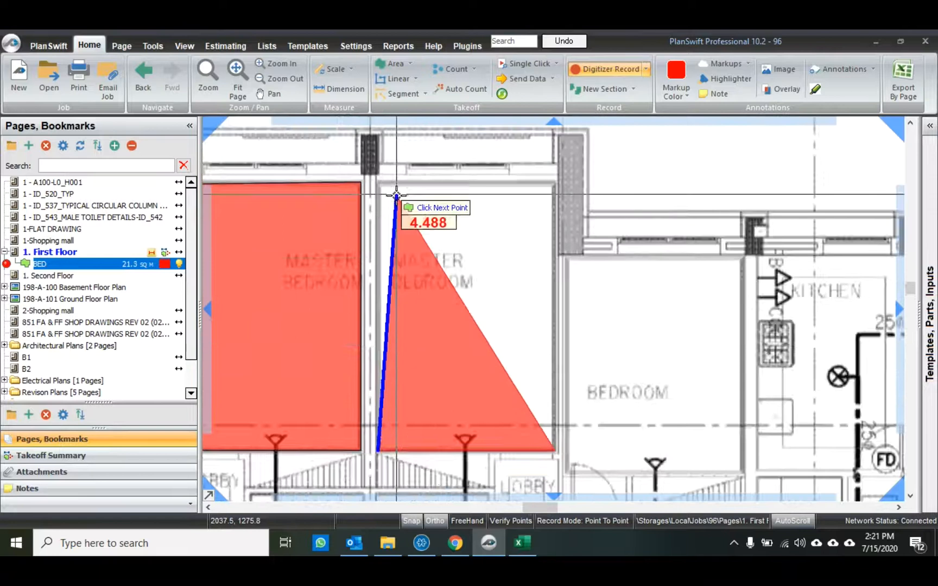
{"action": "scroll", "coordinate": [377, 190], "scroll_direction": "up", "scroll_amount": 1}
{"action": "left_click", "coordinate": [378, 185]}
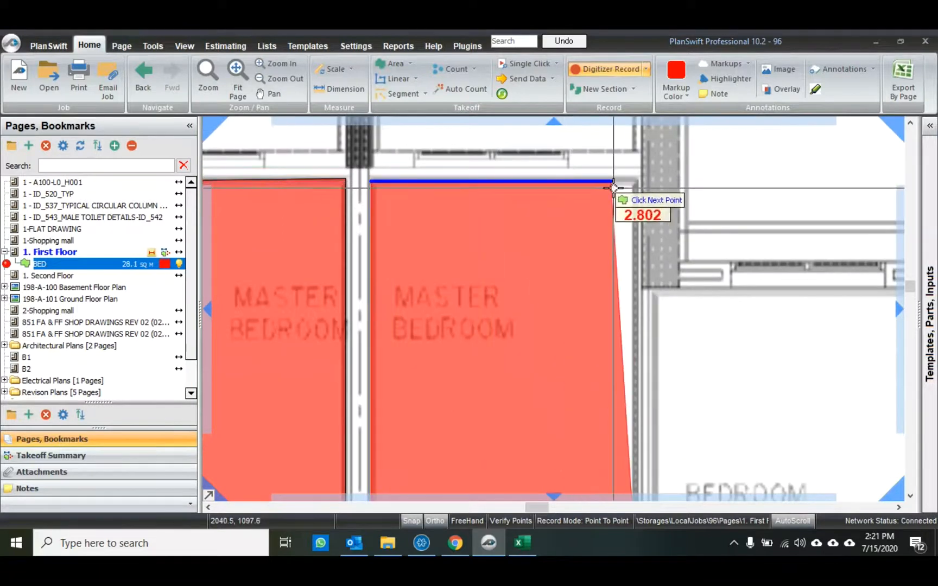
{"action": "left_click", "coordinate": [638, 183]}
Trace the bedroom directly left of the Living/Dining room as another section of the BED area.
{"action": "scroll", "coordinate": [716, 212], "scroll_direction": "down", "scroll_amount": 1}
{"action": "scroll", "coordinate": [374, 201], "scroll_direction": "down", "scroll_amount": 2}
{"action": "scroll", "coordinate": [434, 176], "scroll_direction": "up", "scroll_amount": 2}
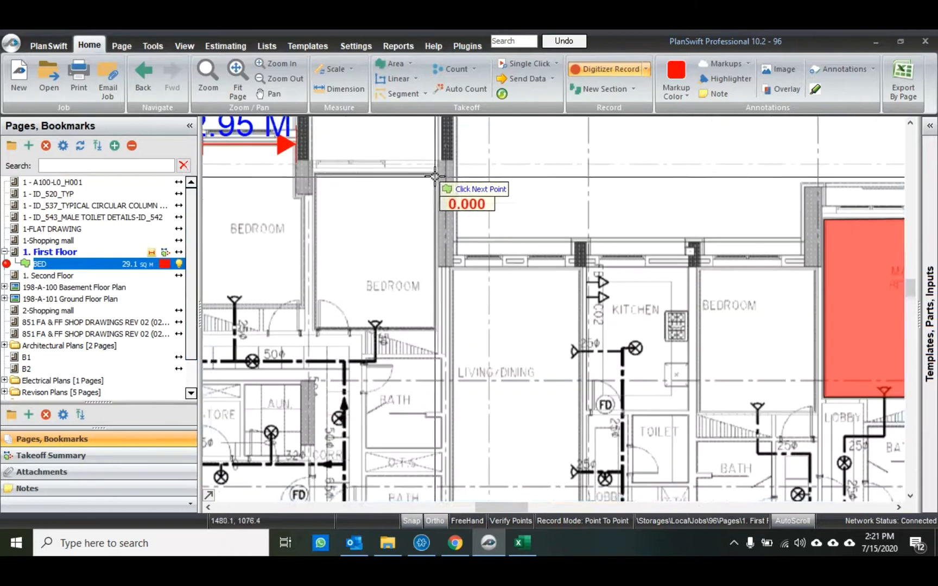
{"action": "left_click", "coordinate": [435, 177]}
{"action": "left_click", "coordinate": [317, 174]}
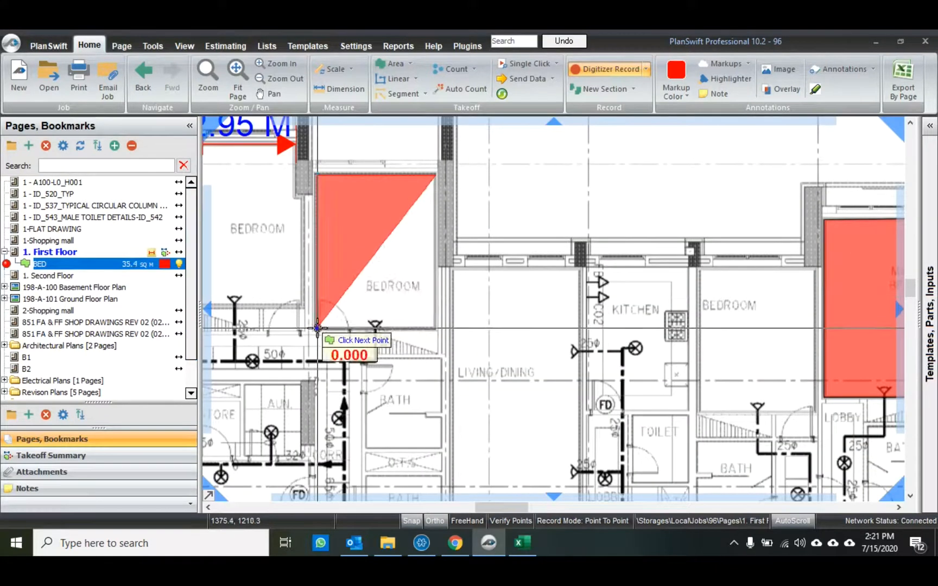
{"action": "left_click", "coordinate": [435, 330]}
{"action": "scroll", "coordinate": [549, 184], "scroll_direction": "up", "scroll_amount": 2}
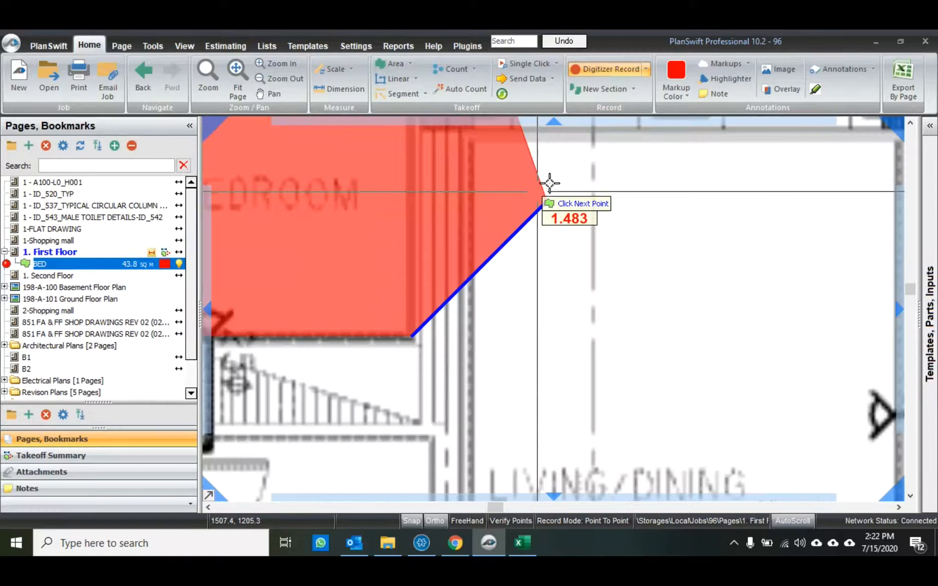
{"action": "scroll", "coordinate": [497, 251], "scroll_direction": "down", "scroll_amount": 2}
{"action": "scroll", "coordinate": [402, 293], "scroll_direction": "up", "scroll_amount": 2}
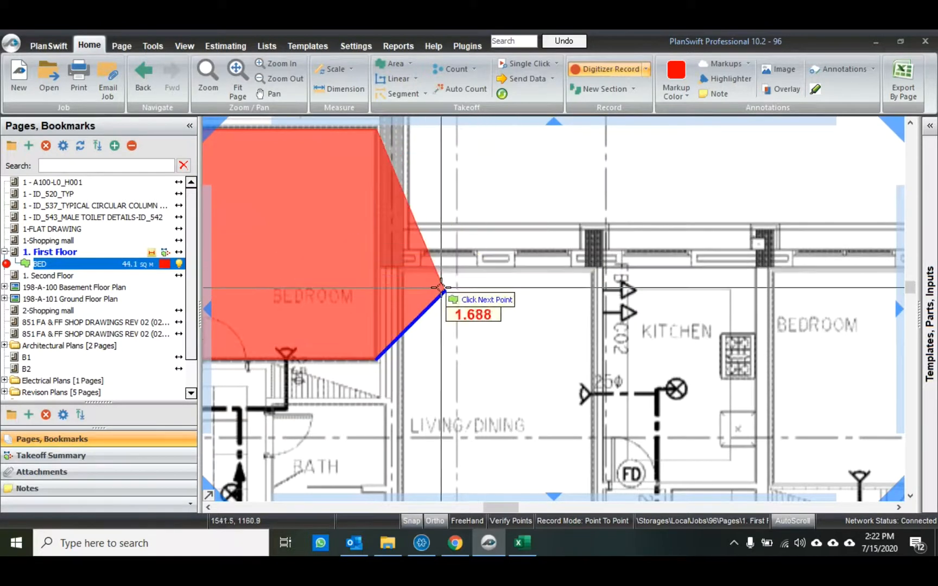
{"action": "left_click_drag", "start_coordinate": [413, 322], "coordinate": [512, 266]}
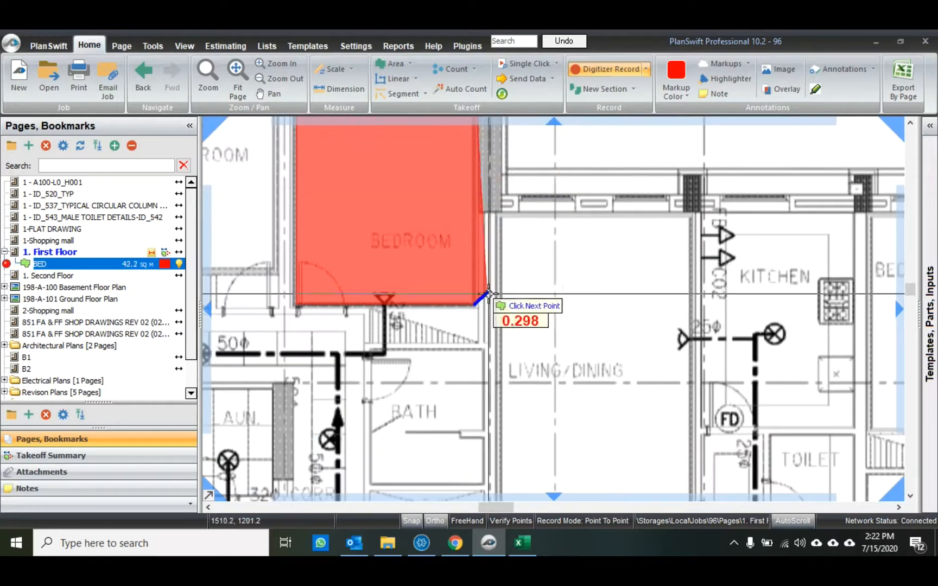
{"action": "left_click", "coordinate": [476, 302]}
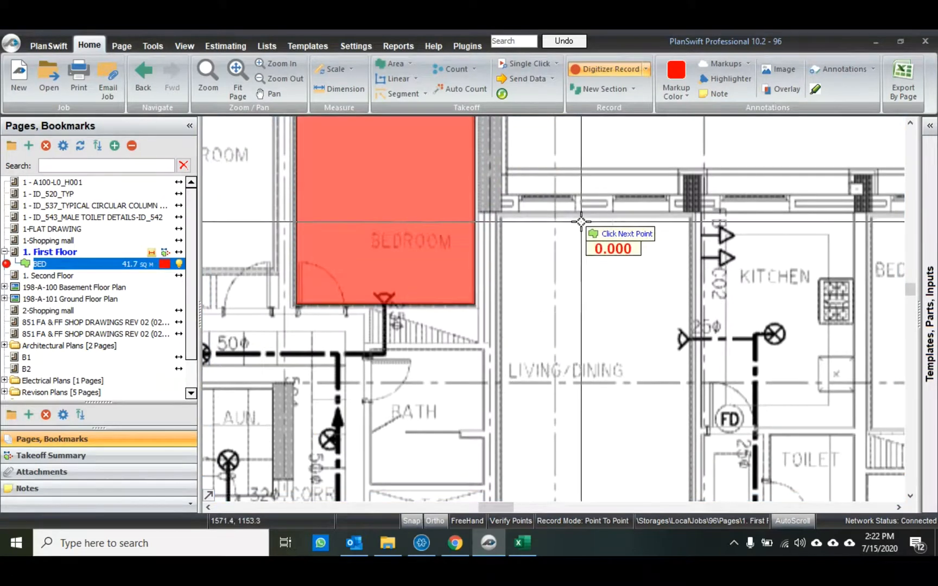
Trace the Living/Dining room to the right of the last bedroom as another section of the BED area.
{"action": "left_click", "coordinate": [499, 216]}
{"action": "left_click", "coordinate": [692, 216]}
{"action": "left_click_drag", "start_coordinate": [697, 360], "coordinate": [700, 218]}
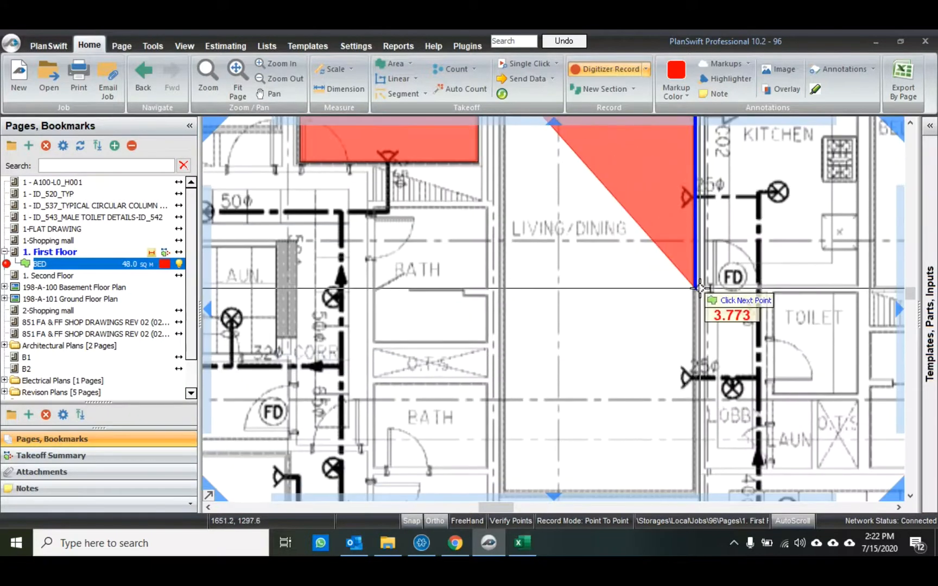
{"action": "left_click_drag", "start_coordinate": [697, 379], "coordinate": [717, 257]}
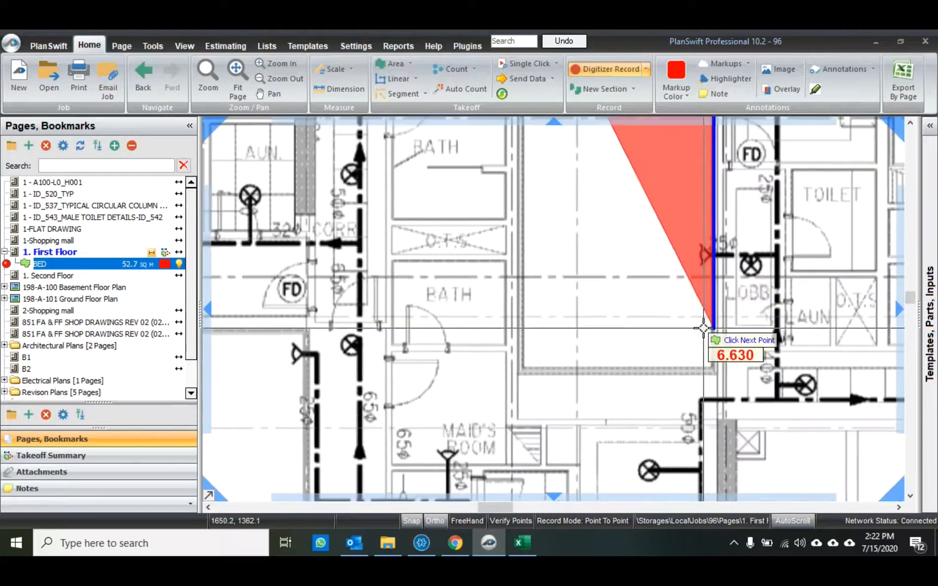
{"action": "scroll", "coordinate": [707, 330], "scroll_direction": "up", "scroll_amount": 2}
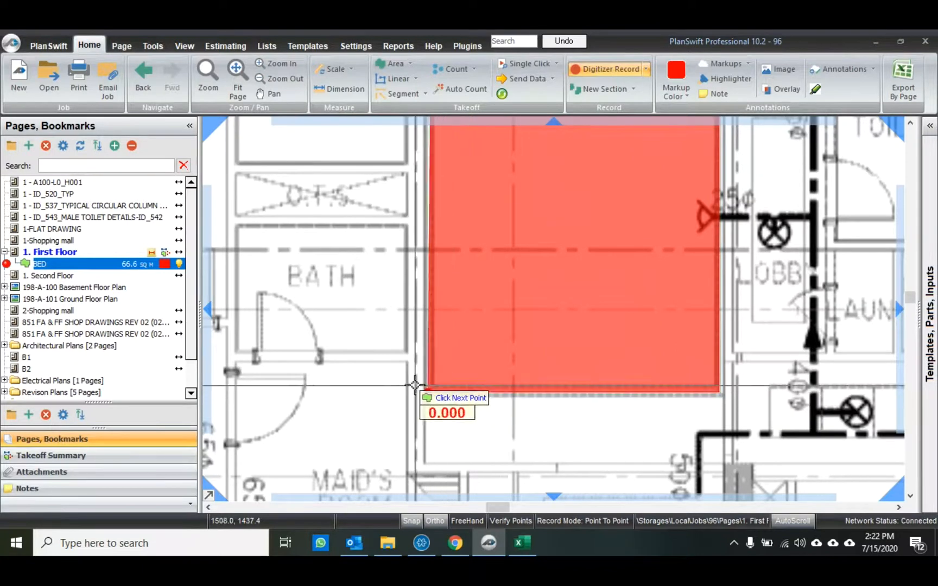
{"action": "scroll", "coordinate": [321, 280], "scroll_direction": "down", "scroll_amount": 2}
{"action": "left_click_drag", "start_coordinate": [319, 278], "coordinate": [544, 324]}
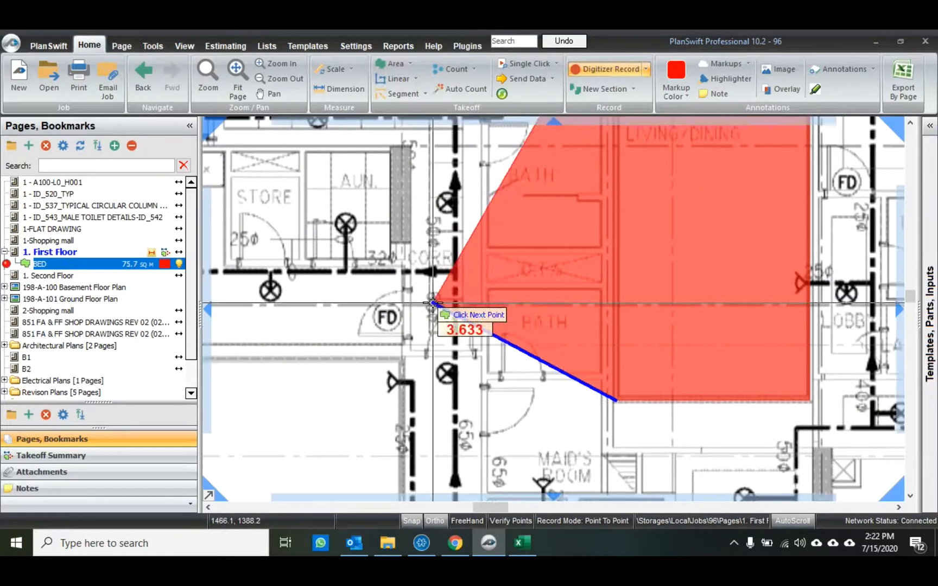
{"action": "left_click", "coordinate": [591, 388]}
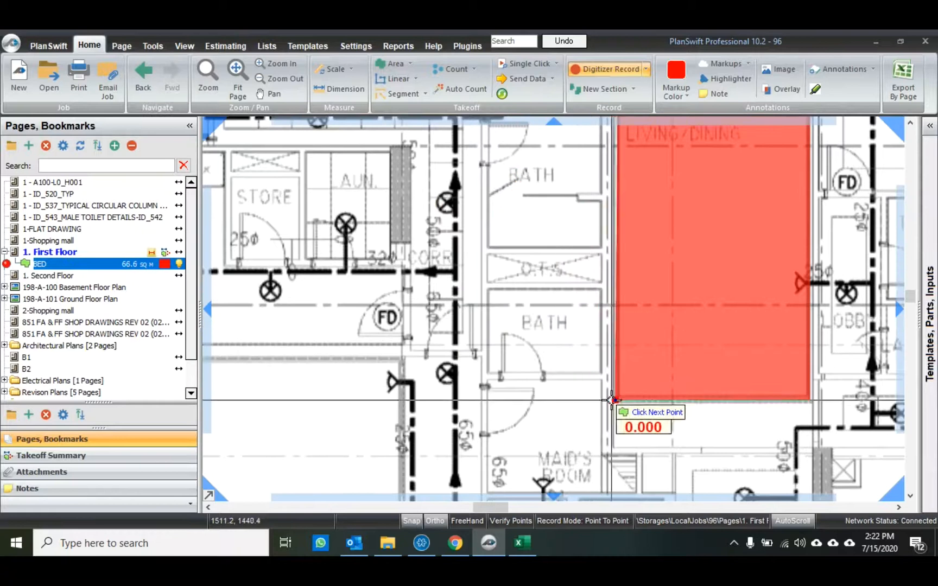
Trace the master bedroom left of the entrance stairs in the plan's lower row as a BED section, and stop recording.
{"action": "scroll", "coordinate": [550, 212], "scroll_direction": "down", "scroll_amount": 2}
{"action": "scroll", "coordinate": [502, 446], "scroll_direction": "down", "scroll_amount": 1}
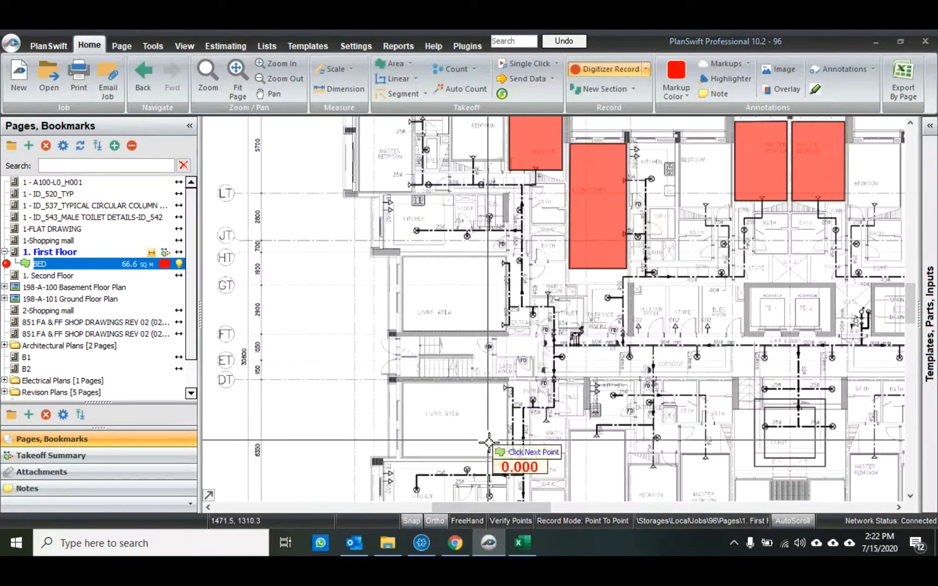
{"action": "scroll", "coordinate": [417, 341], "scroll_direction": "up", "scroll_amount": 5}
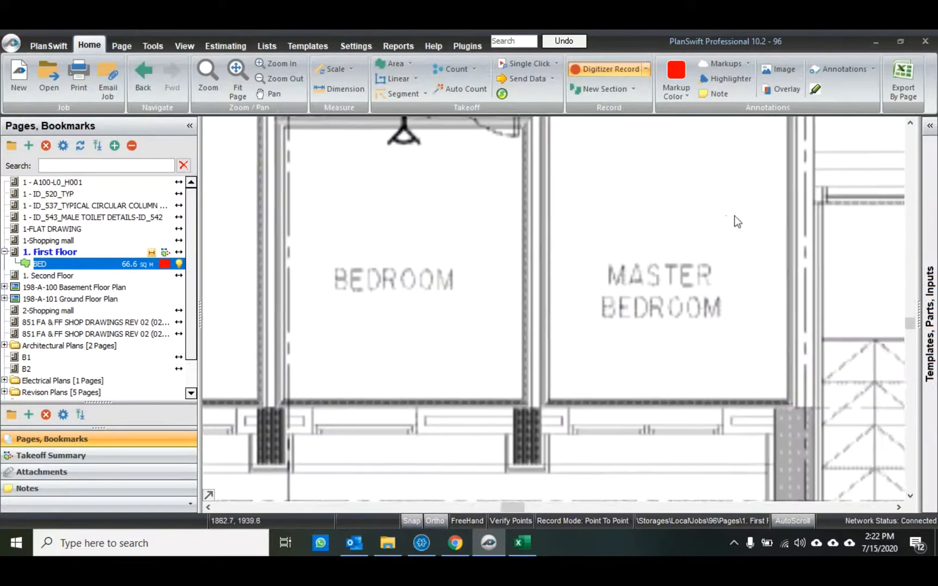
{"action": "scroll", "coordinate": [591, 289], "scroll_direction": "down", "scroll_amount": 2}
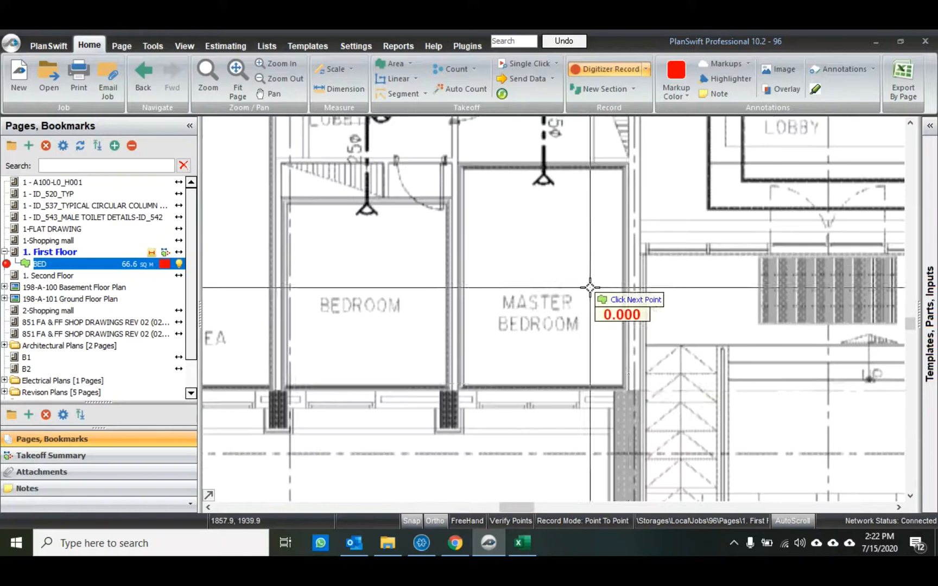
{"action": "left_click", "coordinate": [461, 387]}
{"action": "left_click", "coordinate": [468, 170]}
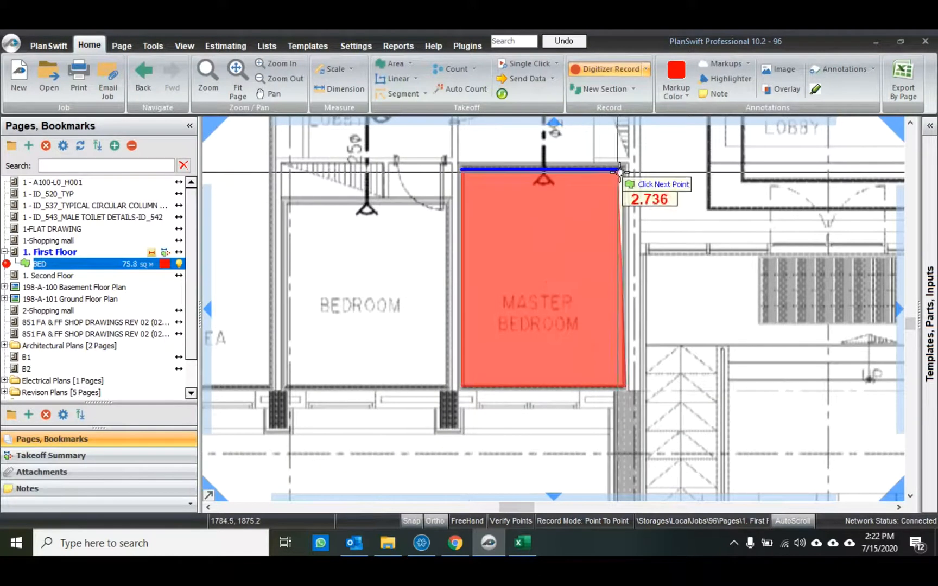
{"action": "right_click", "coordinate": [624, 175]}
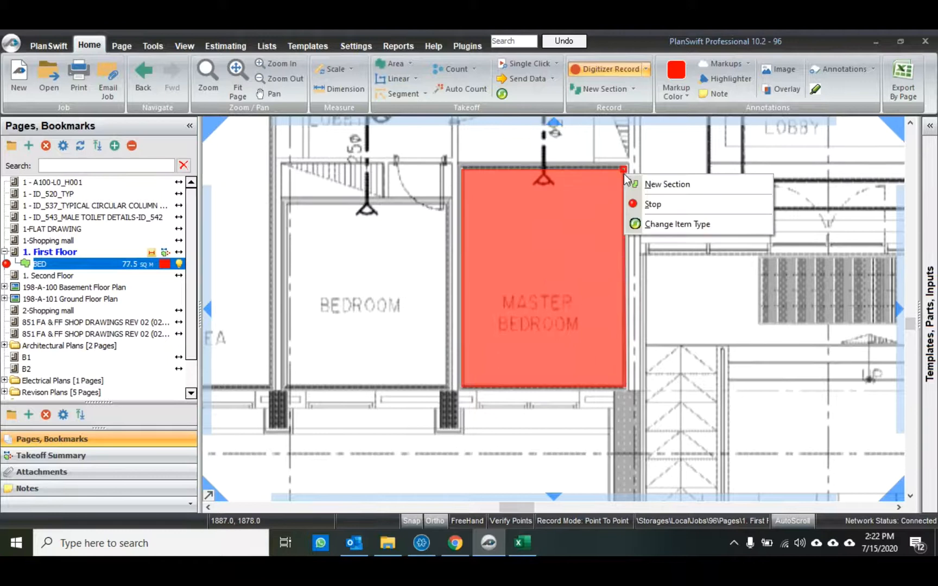
{"action": "left_click", "coordinate": [650, 204]}
Check the Bed -Area quantity in the Excel Estimation workbook, and return to PlanSwift to find the lower-row Living Area.
{"action": "scroll", "coordinate": [466, 283], "scroll_direction": "down", "scroll_amount": 5}
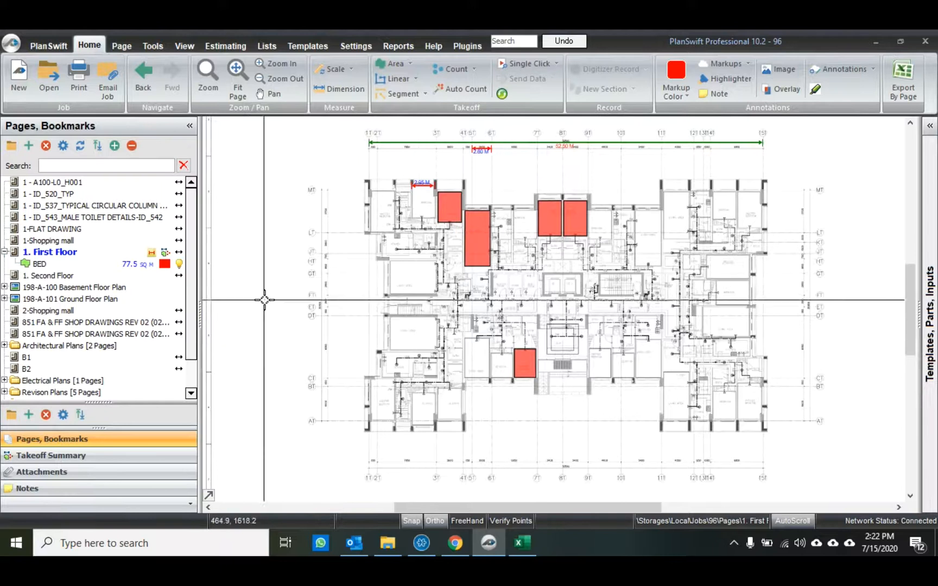
{"action": "left_click", "coordinate": [152, 276]}
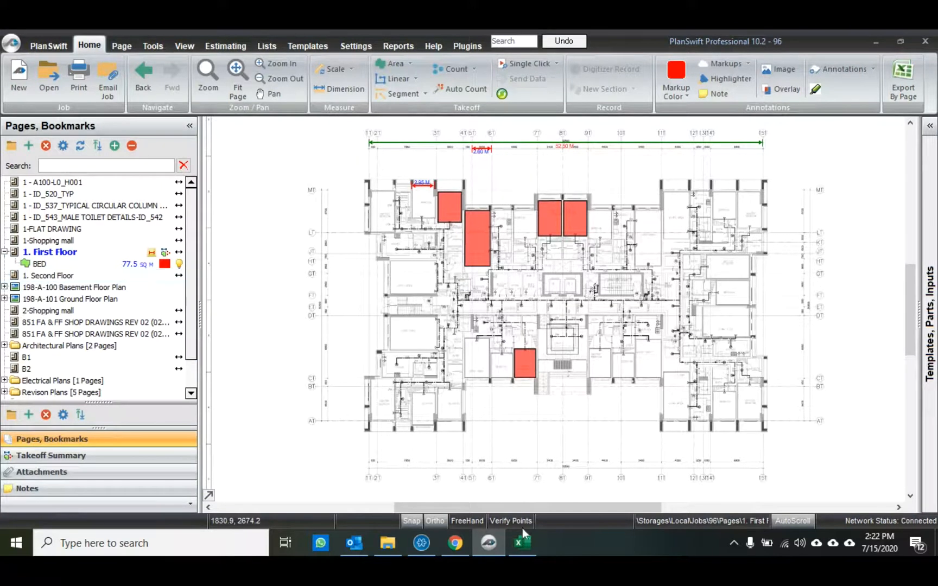
{"action": "left_click", "coordinate": [517, 553]}
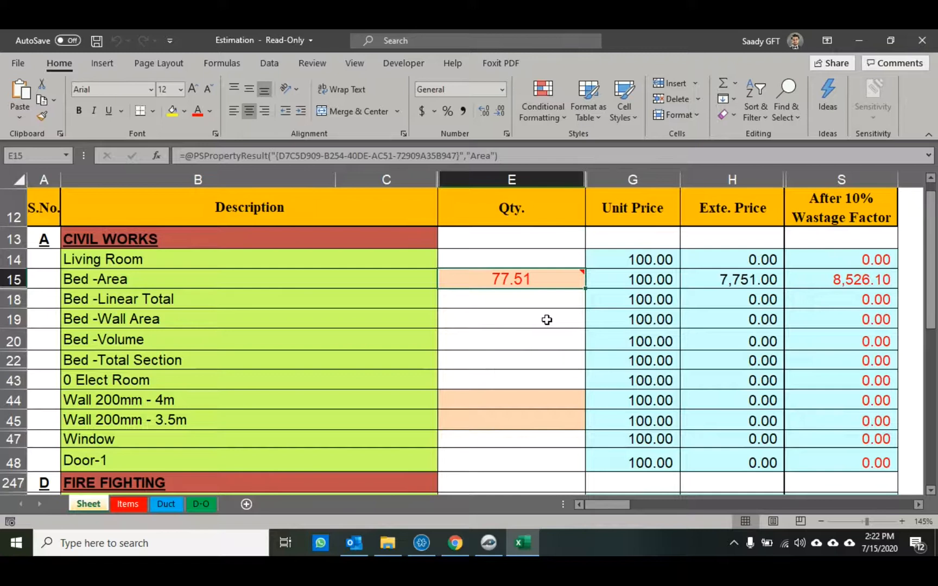
{"action": "left_click", "coordinate": [494, 539]}
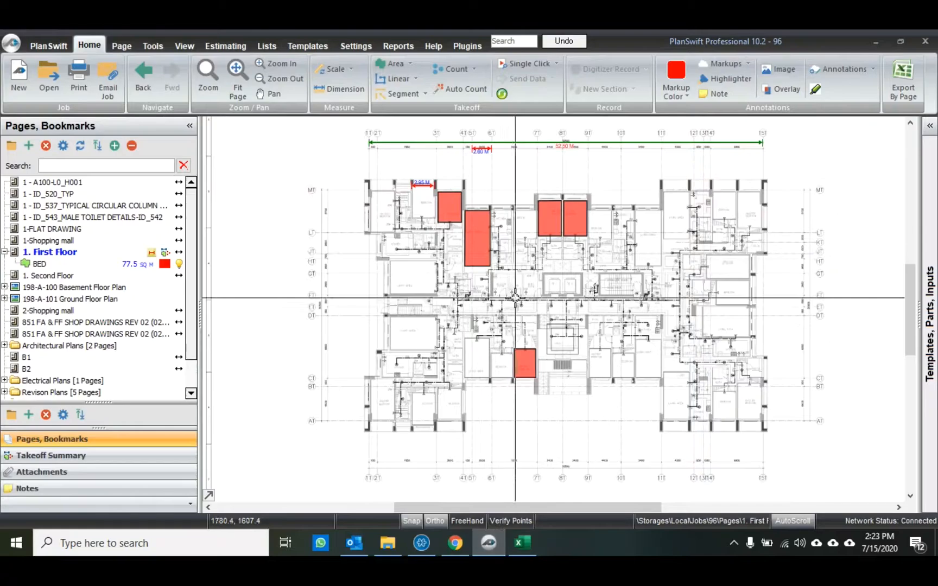
{"action": "scroll", "coordinate": [613, 374], "scroll_direction": "up", "scroll_amount": 3}
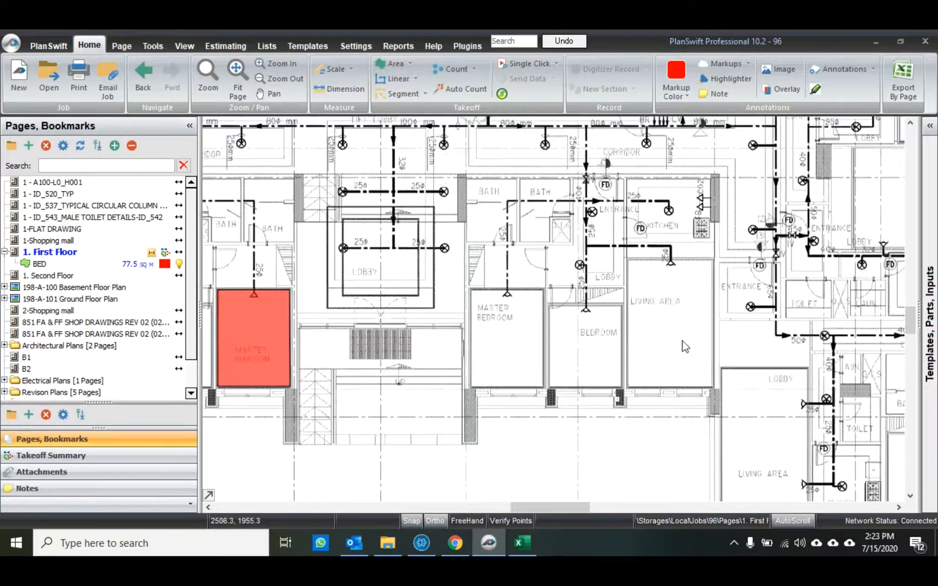
{"action": "scroll", "coordinate": [681, 346], "scroll_direction": "up", "scroll_amount": 3}
{"action": "left_click_drag", "start_coordinate": [567, 286], "coordinate": [506, 356]}
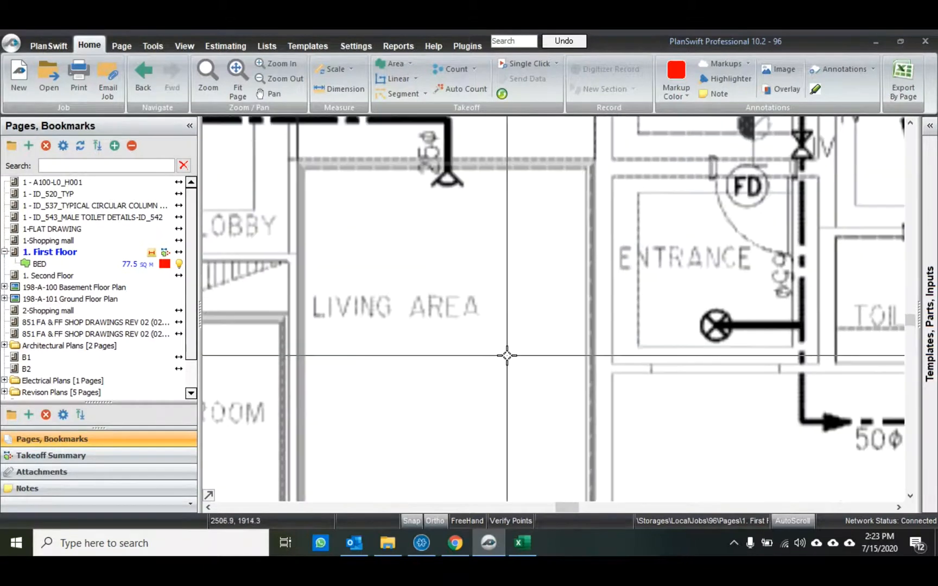
Switch to the Excel Estimation workbook and start a PlanSwift area takeoff from the Living Room quantity cell E14.
{"action": "left_click", "coordinate": [525, 544]}
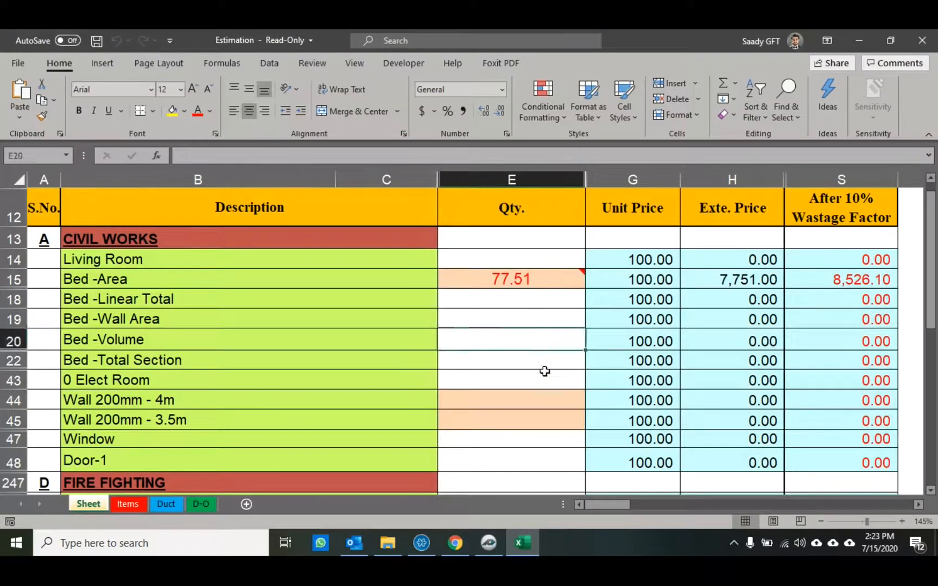
{"action": "left_click", "coordinate": [260, 260]}
{"action": "right_click", "coordinate": [568, 260]}
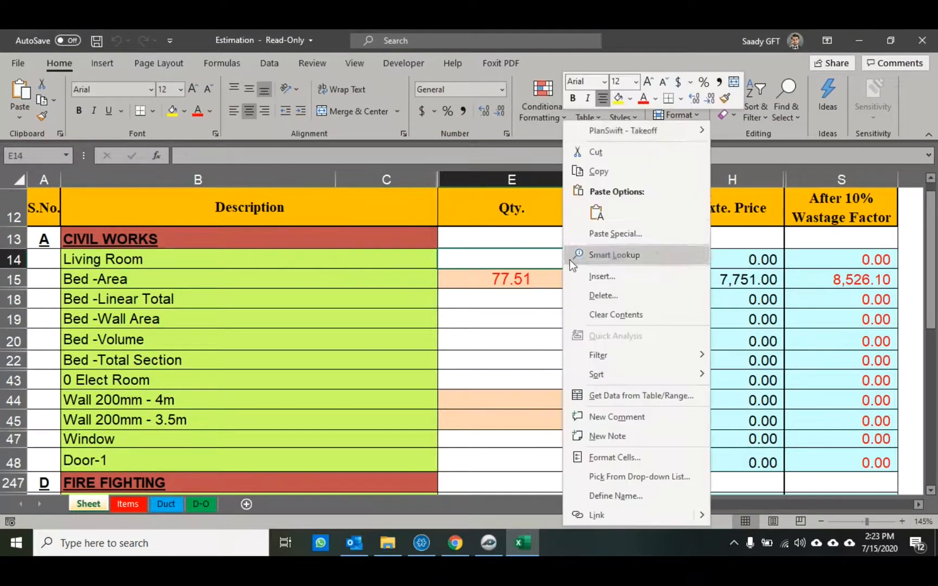
{"action": "mouse_move", "coordinate": [684, 131]}
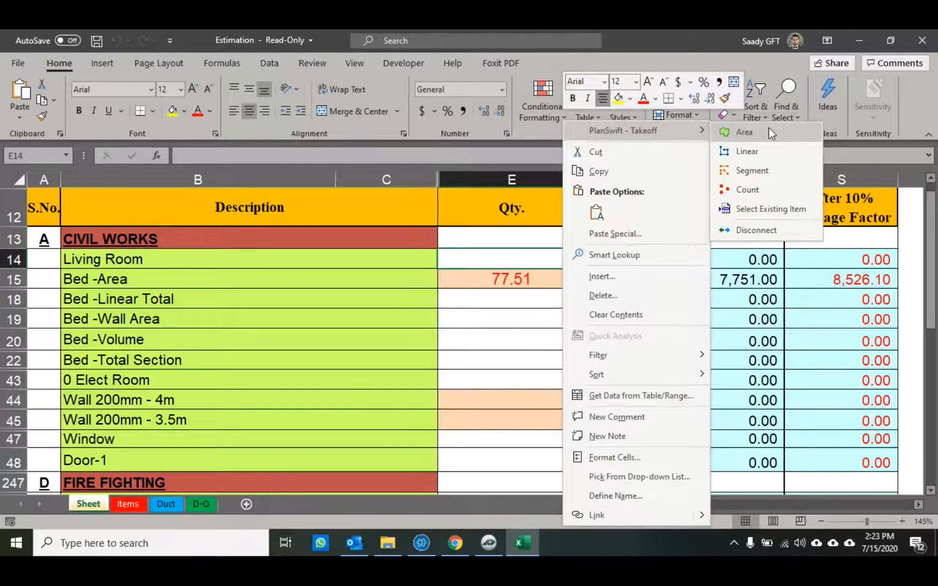
{"action": "left_click", "coordinate": [769, 131]}
Name the new area takeoff Living, set its color to green, and start recording it.
{"action": "type", "text": "Living"}
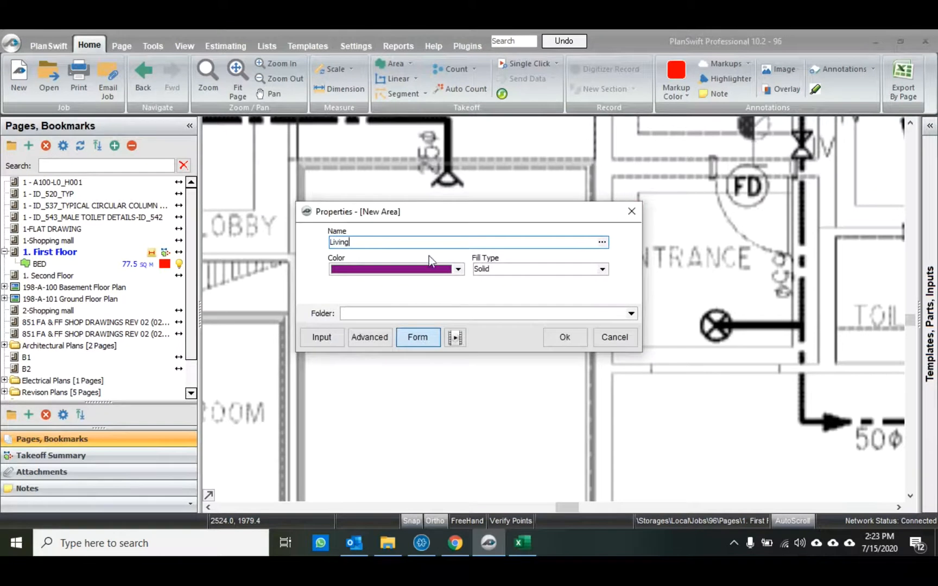
{"action": "left_click", "coordinate": [424, 270]}
{"action": "left_click", "coordinate": [374, 338]}
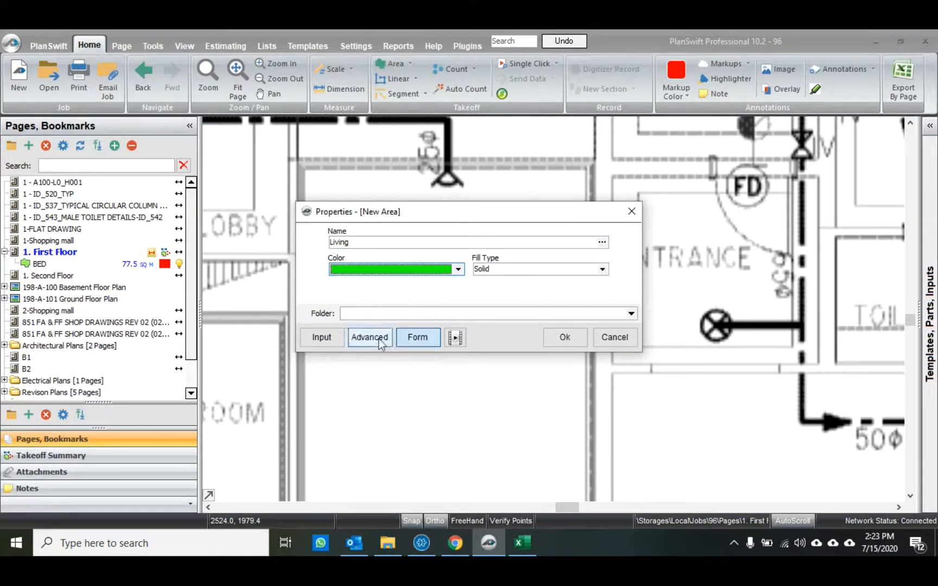
{"action": "left_click", "coordinate": [560, 338]}
Trace the Living Area directly right of the bedroom in the plan's lower row as the first Living area.
{"action": "scroll", "coordinate": [594, 287], "scroll_direction": "down", "scroll_amount": 5}
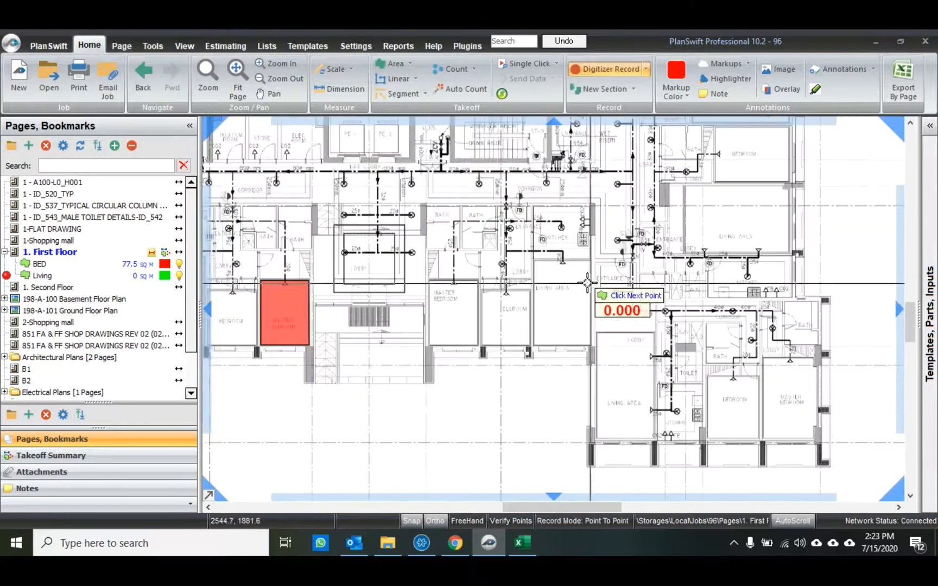
{"action": "left_click", "coordinate": [66, 253]}
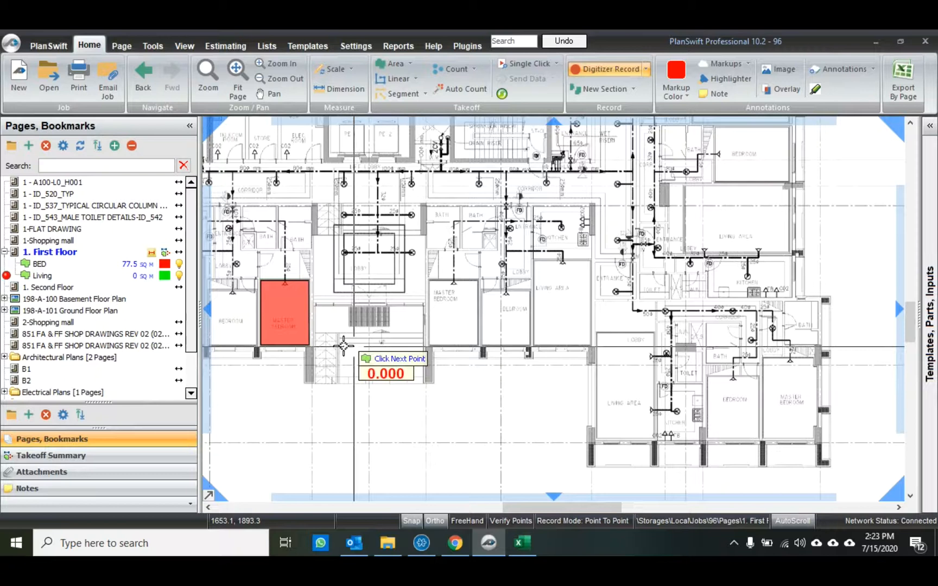
{"action": "scroll", "coordinate": [571, 347], "scroll_direction": "up", "scroll_amount": 5}
{"action": "left_click", "coordinate": [542, 349]}
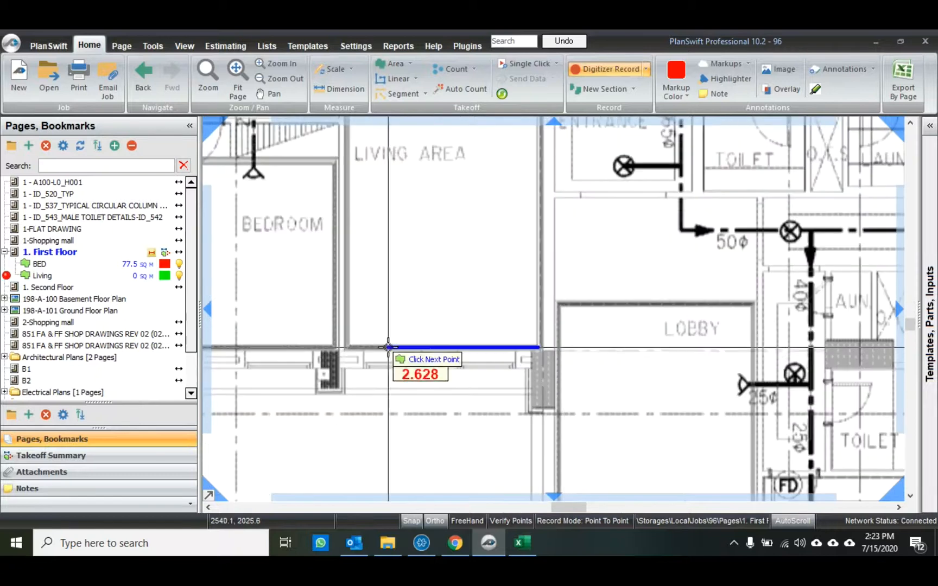
{"action": "left_click", "coordinate": [344, 349]}
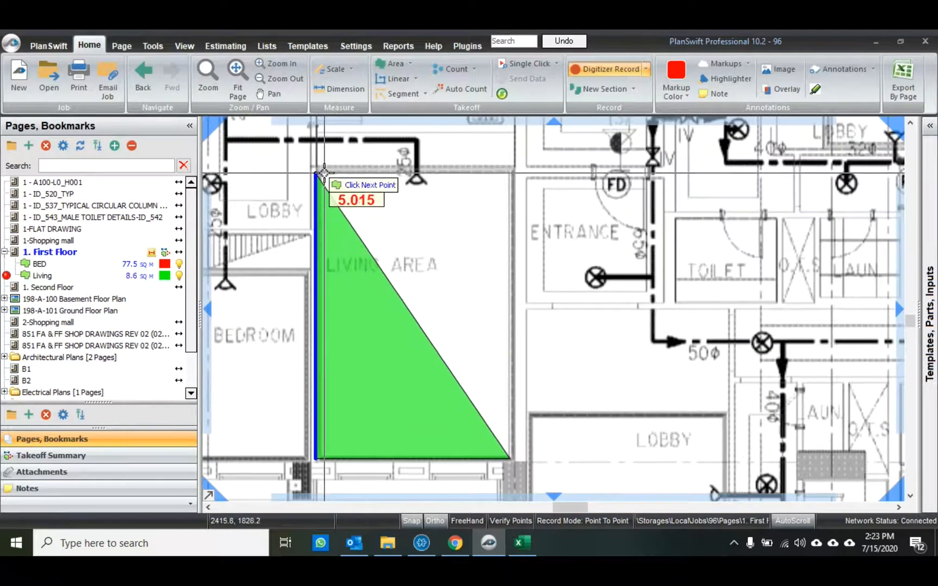
{"action": "left_click", "coordinate": [317, 173]}
{"action": "double_click", "coordinate": [510, 172]}
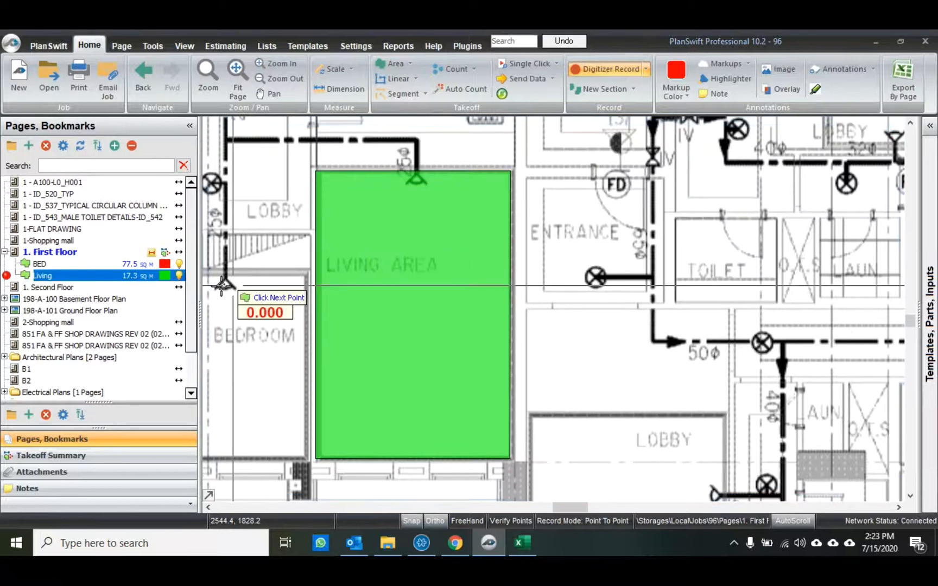
Trace the Living Area beside the kitchen in the lower-right flat, including its lobby end, as a second Living section.
{"action": "scroll", "coordinate": [440, 174], "scroll_direction": "down", "scroll_amount": 3}
{"action": "scroll", "coordinate": [558, 448], "scroll_direction": "up", "scroll_amount": 3}
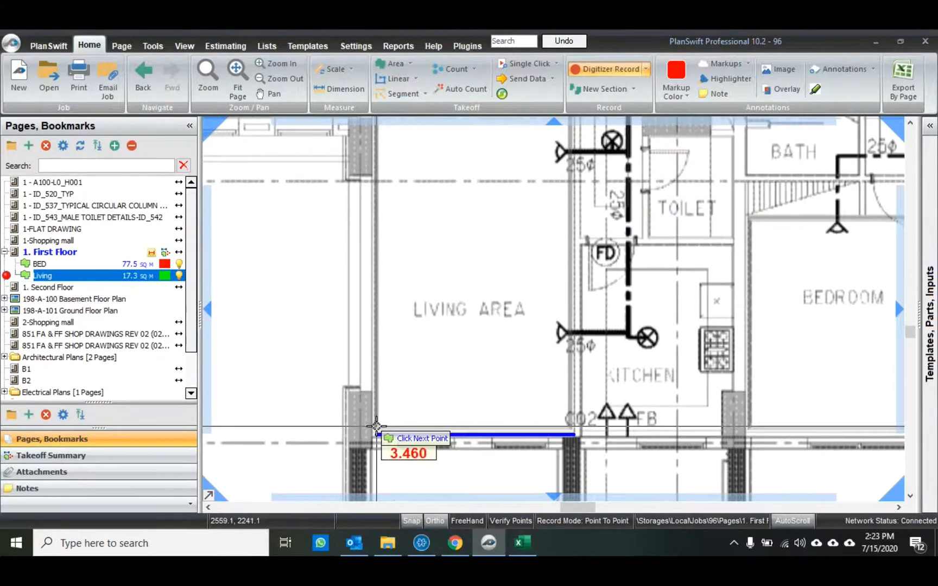
{"action": "left_click", "coordinate": [377, 426]}
{"action": "left_click", "coordinate": [363, 199]}
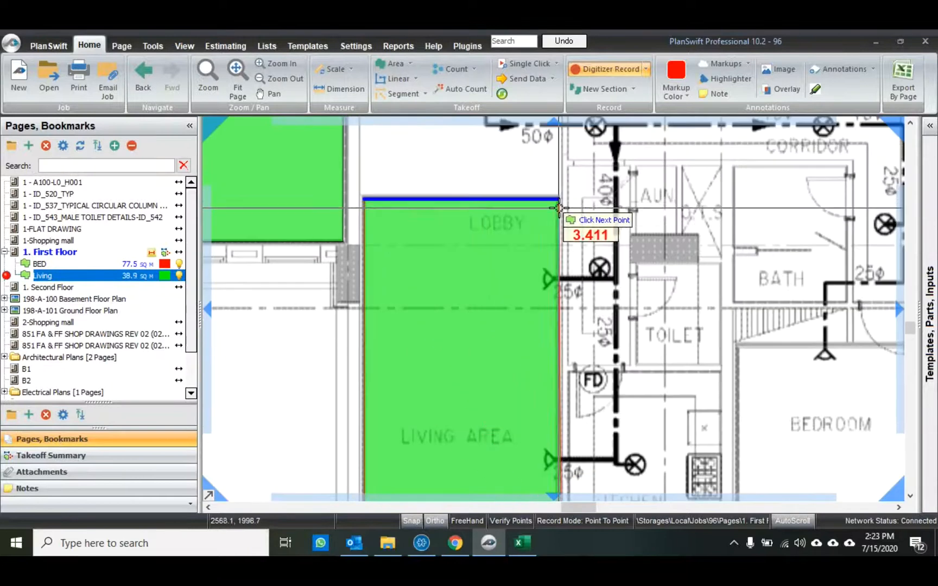
{"action": "left_click", "coordinate": [560, 206]}
Trace the bedroom directly right of the lower-right flat's kitchen as another section of the Living area.
{"action": "scroll", "coordinate": [570, 163], "scroll_direction": "down", "scroll_amount": 3}
{"action": "scroll", "coordinate": [671, 209], "scroll_direction": "up", "scroll_amount": 3}
{"action": "left_click", "coordinate": [647, 162]}
{"action": "left_click", "coordinate": [471, 162]}
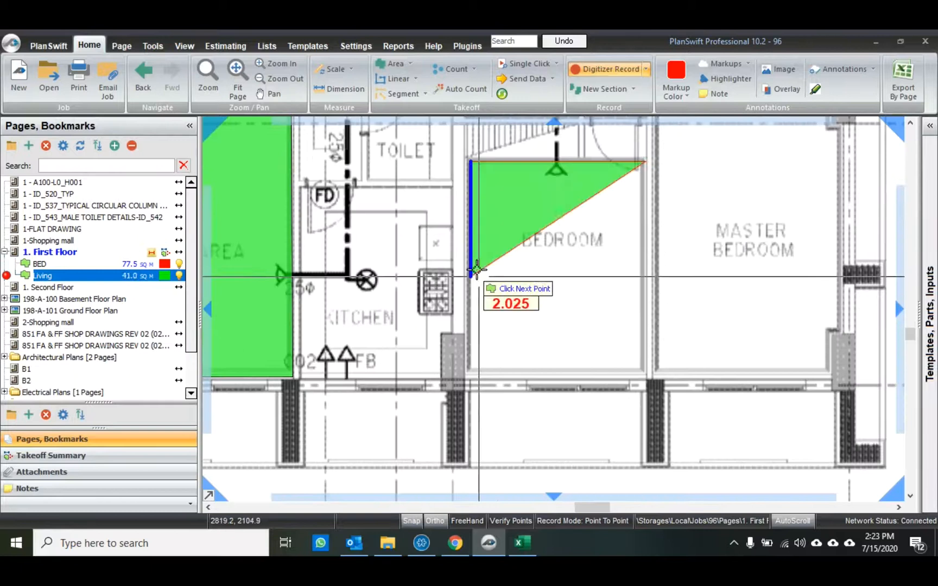
{"action": "left_click", "coordinate": [470, 374]}
{"action": "double_click", "coordinate": [644, 375]}
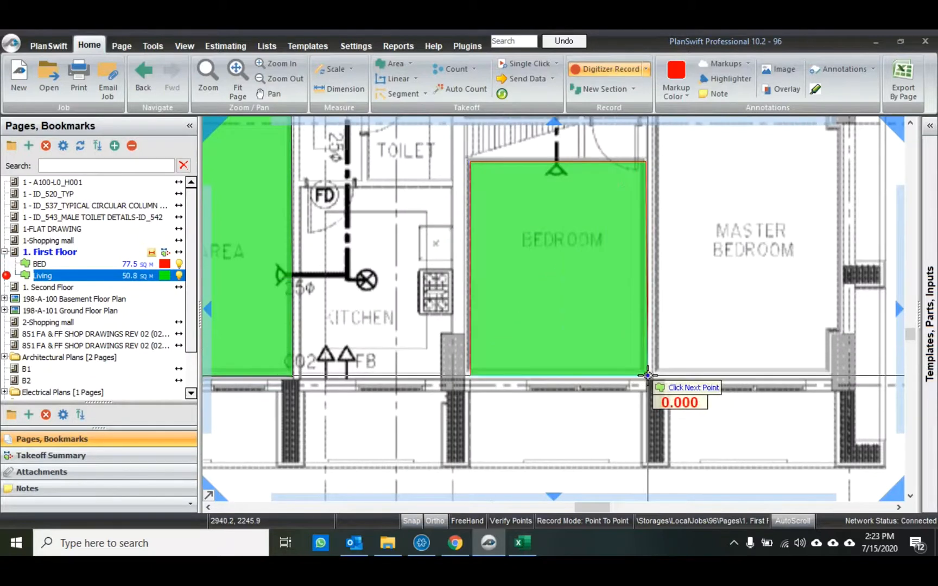
Stop recording the Living area at the large master bedroom in the upper-right flat, and resume recording the BED area.
{"action": "scroll", "coordinate": [644, 375], "scroll_direction": "down", "scroll_amount": 3}
{"action": "scroll", "coordinate": [605, 296], "scroll_direction": "up", "scroll_amount": 3}
{"action": "scroll", "coordinate": [566, 303], "scroll_direction": "down", "scroll_amount": 3}
{"action": "scroll", "coordinate": [562, 267], "scroll_direction": "up", "scroll_amount": 5}
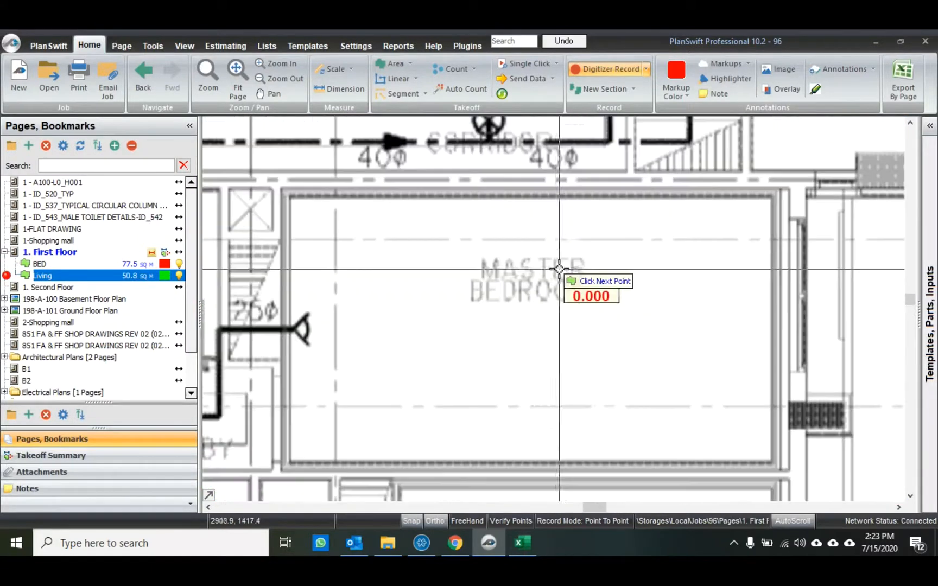
{"action": "right_click", "coordinate": [697, 187]}
{"action": "left_click", "coordinate": [717, 213]}
{"action": "left_click", "coordinate": [51, 265]}
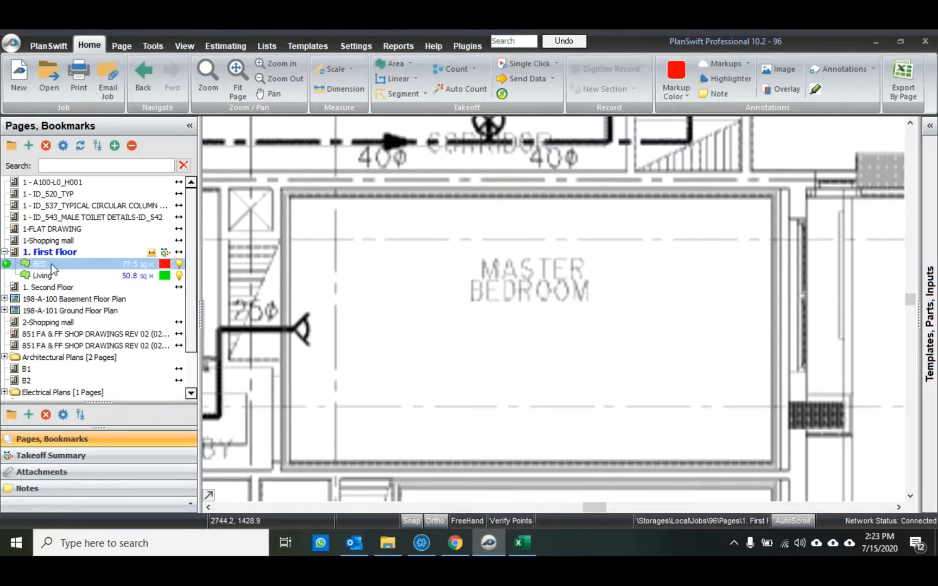
{"action": "left_click", "coordinate": [7, 265]}
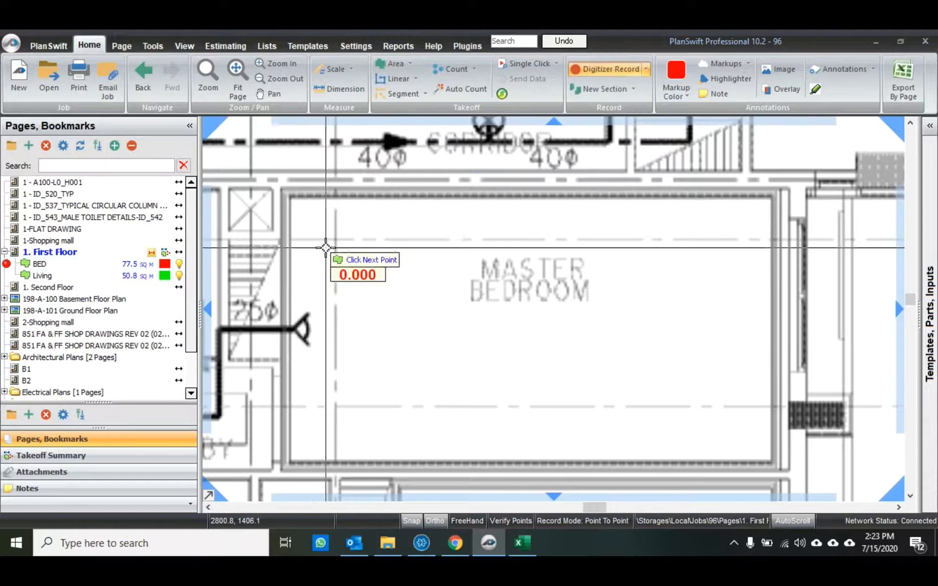
Trace the large master bedroom in the upper-right flat as another section of the BED area.
{"action": "left_click", "coordinate": [290, 198]}
{"action": "left_click", "coordinate": [772, 198]}
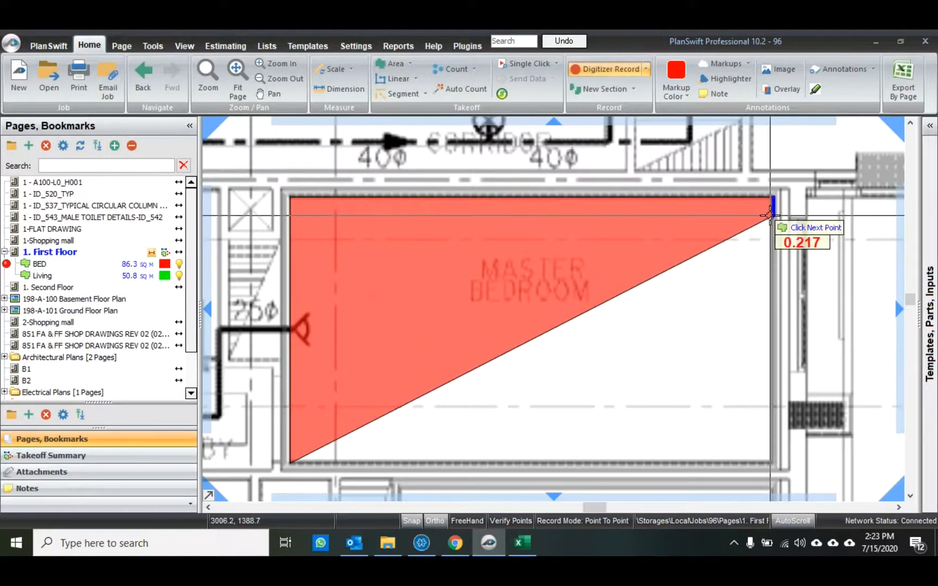
{"action": "left_click", "coordinate": [772, 466]}
{"action": "right_click", "coordinate": [772, 466]}
Stop recording the BED area and resume recording the Living area for the flat above the traced master bedroom.
{"action": "scroll", "coordinate": [662, 351], "scroll_direction": "down", "scroll_amount": 3}
{"action": "left_click_drag", "start_coordinate": [658, 247], "coordinate": [655, 423]}
{"action": "right_click", "coordinate": [414, 239]}
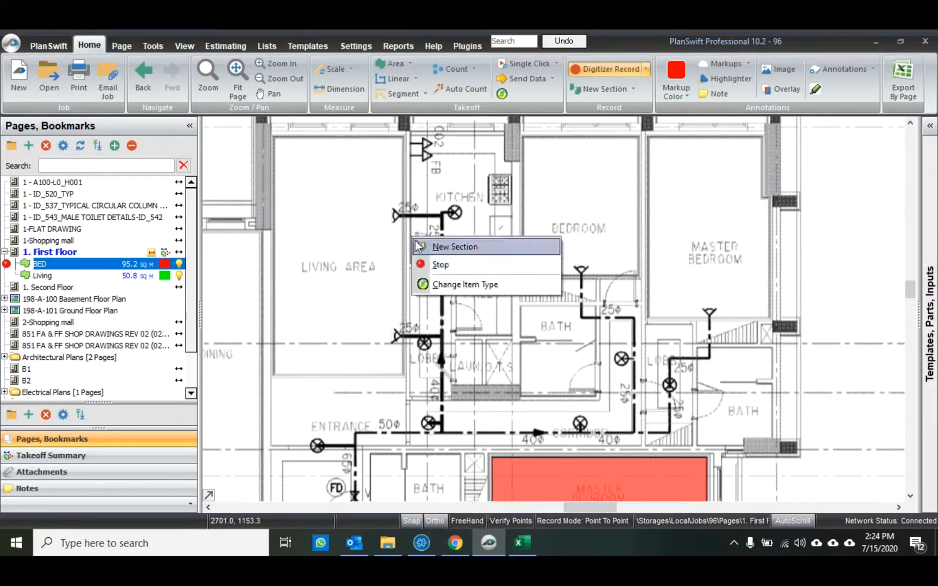
{"action": "left_click", "coordinate": [435, 265]}
{"action": "left_click", "coordinate": [6, 276]}
Trace the Living Area beside the top-right flat's kitchen as another Living section and stop recording.
{"action": "left_click", "coordinate": [274, 374]}
{"action": "left_click", "coordinate": [274, 136]}
{"action": "left_click", "coordinate": [405, 137]}
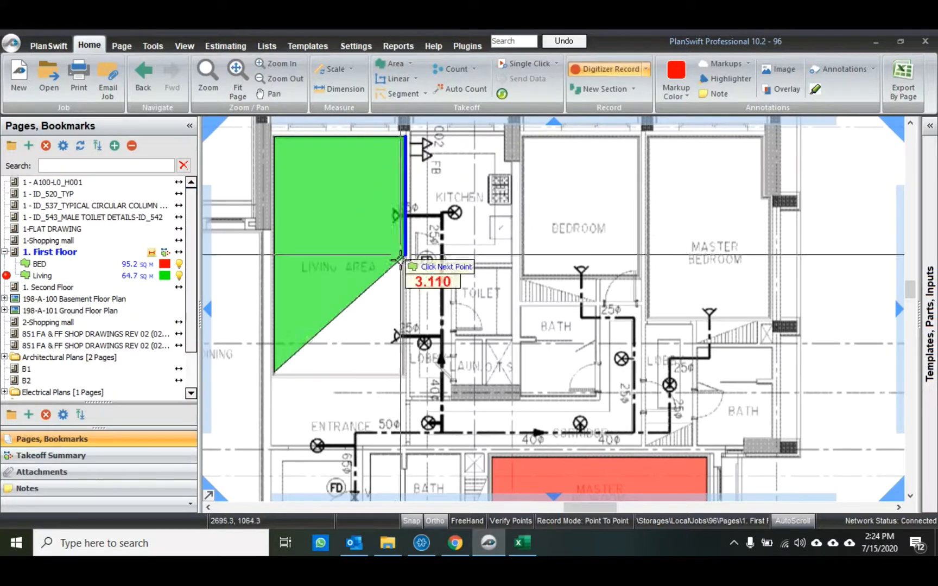
{"action": "left_click", "coordinate": [402, 372]}
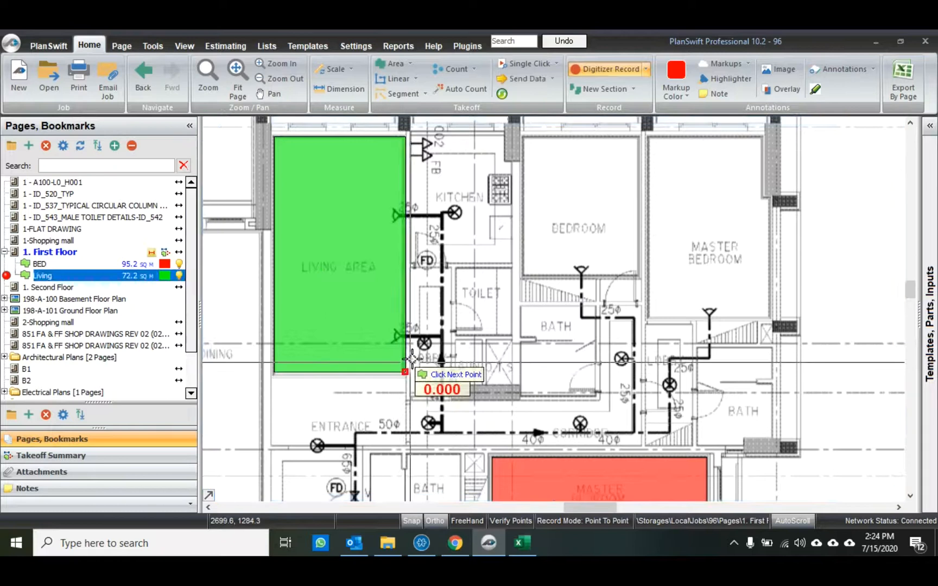
{"action": "scroll", "coordinate": [611, 242], "scroll_direction": "down", "scroll_amount": 5}
{"action": "right_click", "coordinate": [609, 237]}
{"action": "left_click", "coordinate": [633, 265]}
Select all BED and Living sections on the First Floor plan and show their labels.
{"action": "left_click_drag", "start_coordinate": [540, 314], "coordinate": [625, 261]}
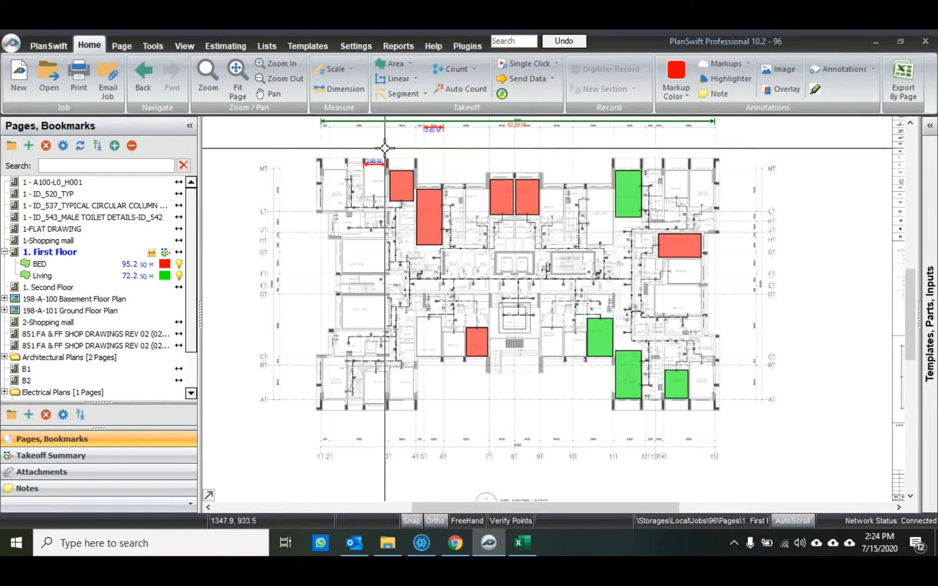
{"action": "mouse_move", "coordinate": [386, 142]}
{"action": "left_mouse_down"}
{"action": "mouse_move", "coordinate": [549, 387]}
{"action": "mouse_move", "coordinate": [737, 425]}
{"action": "left_mouse_up"}
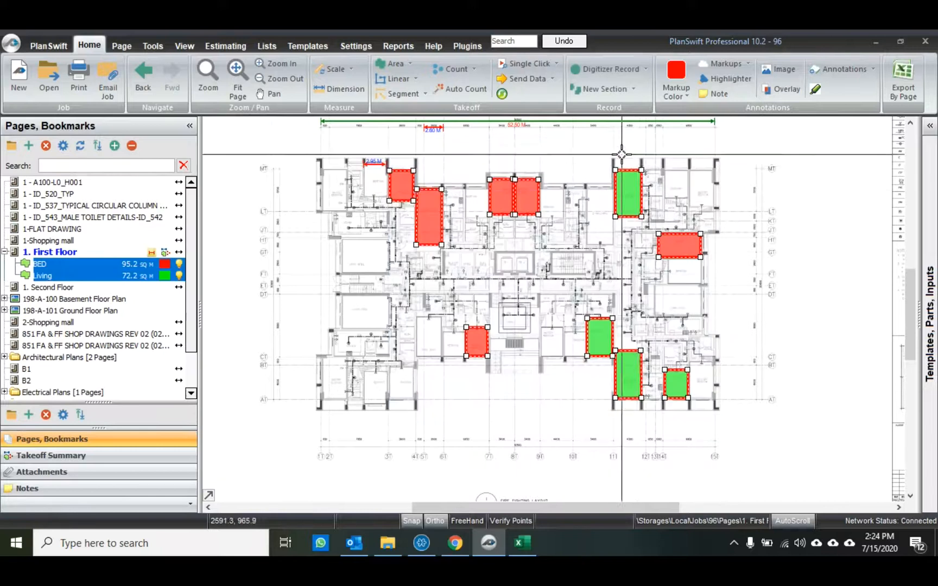
{"action": "scroll", "coordinate": [622, 155], "scroll_direction": "up", "scroll_amount": 2}
{"action": "scroll", "coordinate": [523, 199], "scroll_direction": "up", "scroll_amount": 2}
{"action": "right_click", "coordinate": [454, 233]}
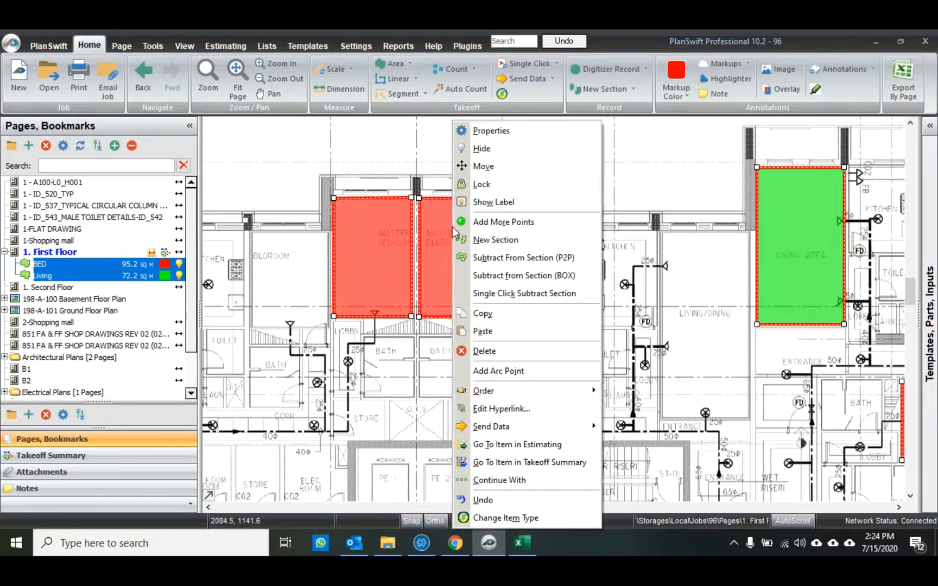
{"action": "left_click", "coordinate": [493, 202]}
{"action": "left_click", "coordinate": [530, 268]}
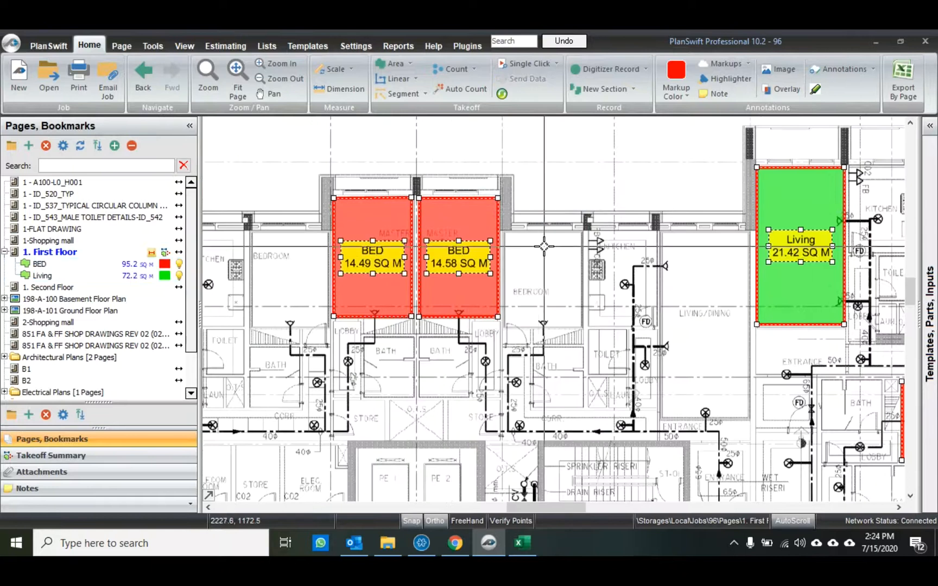
Examine the area labels of the BED and Living sections across the First Floor plan.
{"action": "scroll", "coordinate": [509, 259], "scroll_direction": "up", "scroll_amount": 2}
{"action": "scroll", "coordinate": [615, 281], "scroll_direction": "down", "scroll_amount": 1}
{"action": "left_click_drag", "start_coordinate": [701, 259], "coordinate": [351, 238]}
{"action": "scroll", "coordinate": [528, 257], "scroll_direction": "up", "scroll_amount": 2}
{"action": "scroll", "coordinate": [512, 245], "scroll_direction": "down", "scroll_amount": 2}
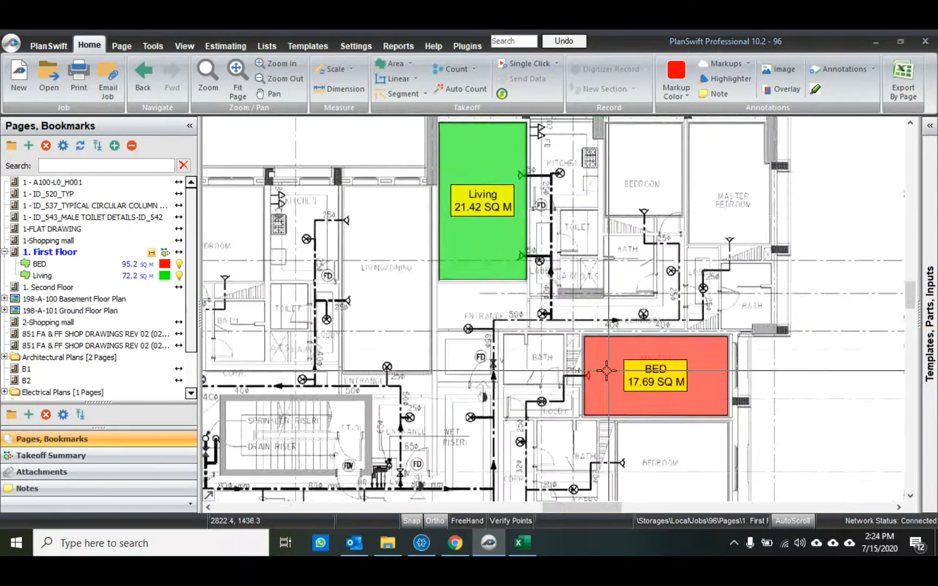
{"action": "scroll", "coordinate": [630, 373], "scroll_direction": "up", "scroll_amount": 2}
{"action": "left_click_drag", "start_coordinate": [631, 310], "coordinate": [650, 128]}
{"action": "scroll", "coordinate": [650, 129], "scroll_direction": "down", "scroll_amount": 1}
{"action": "scroll", "coordinate": [613, 325], "scroll_direction": "down", "scroll_amount": 2}
{"action": "scroll", "coordinate": [633, 324], "scroll_direction": "up", "scroll_amount": 1}
{"action": "mouse_move", "coordinate": [632, 325]}
{"action": "left_mouse_down"}
{"action": "mouse_move", "coordinate": [701, 217]}
{"action": "mouse_move", "coordinate": [703, 177]}
{"action": "left_mouse_up"}
{"action": "scroll", "coordinate": [653, 325], "scroll_direction": "down", "scroll_amount": 1}
{"action": "scroll", "coordinate": [586, 286], "scroll_direction": "down", "scroll_amount": 1}
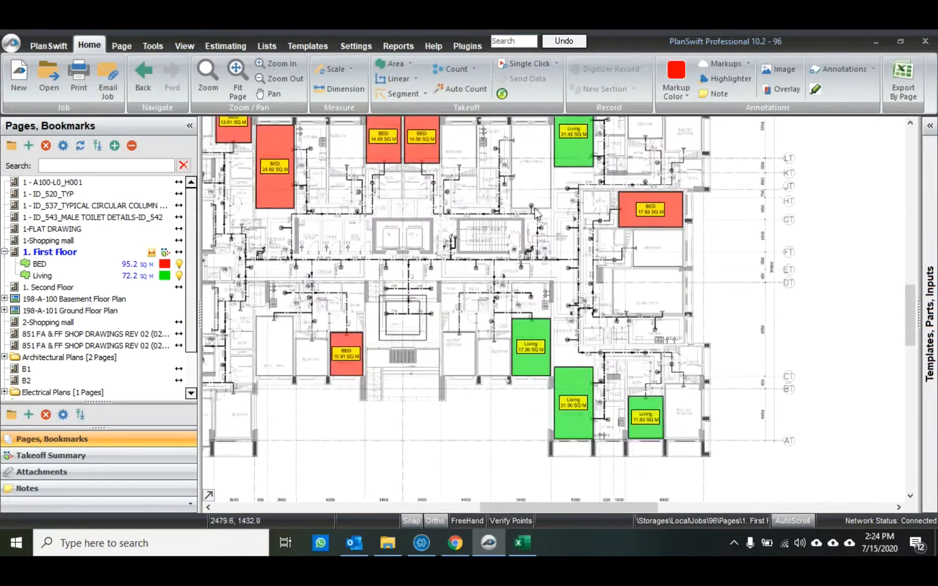
{"action": "left_click_drag", "start_coordinate": [536, 214], "coordinate": [593, 242]}
Check the Living Room and Bed -Area quantities in the Excel Estimation workbook, and return to PlanSwift.
{"action": "left_click", "coordinate": [125, 278]}
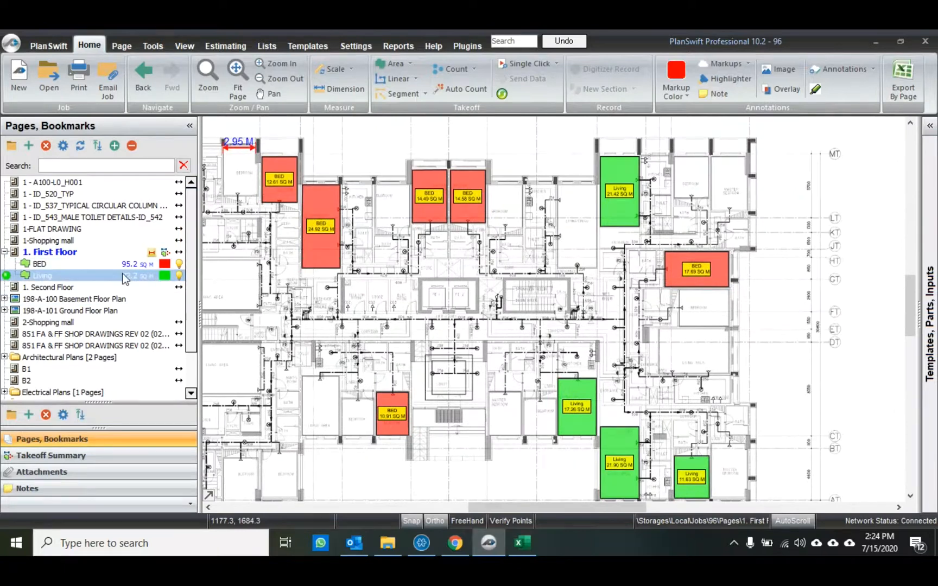
{"action": "left_click", "coordinate": [516, 541]}
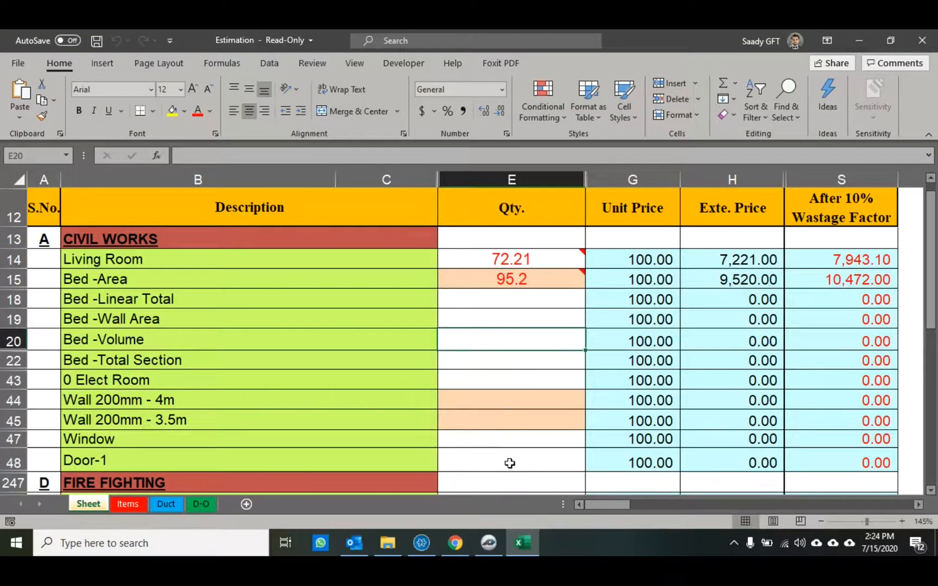
{"action": "left_click", "coordinate": [490, 542]}
Move the lower-left corner of the upper-right master bedroom's BED section slightly outward to the left.
{"action": "scroll", "coordinate": [604, 379], "scroll_direction": "up", "scroll_amount": 5}
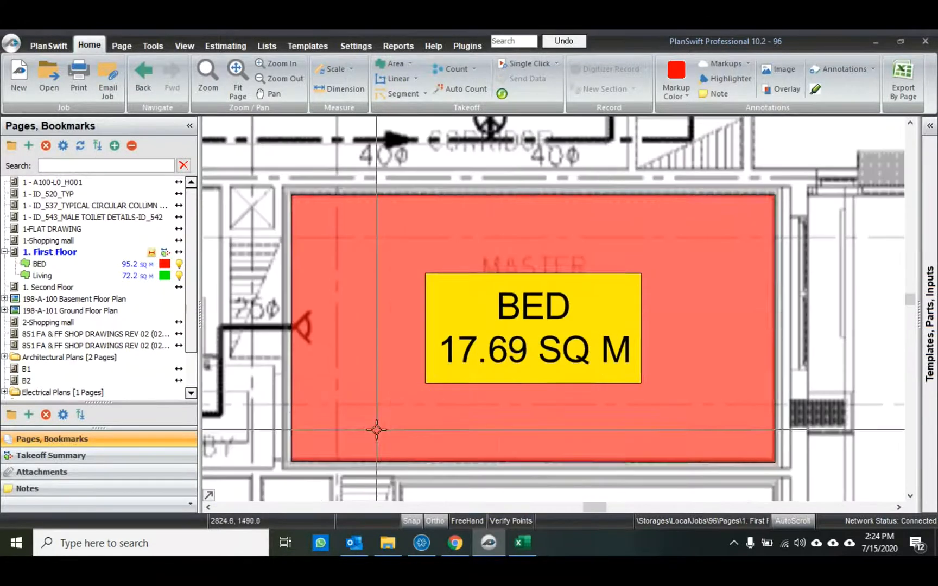
{"action": "left_click", "coordinate": [376, 430]}
{"action": "mouse_move", "coordinate": [291, 462]}
{"action": "left_mouse_down"}
{"action": "mouse_move", "coordinate": [486, 380]}
{"action": "mouse_move", "coordinate": [288, 462]}
{"action": "left_mouse_up"}
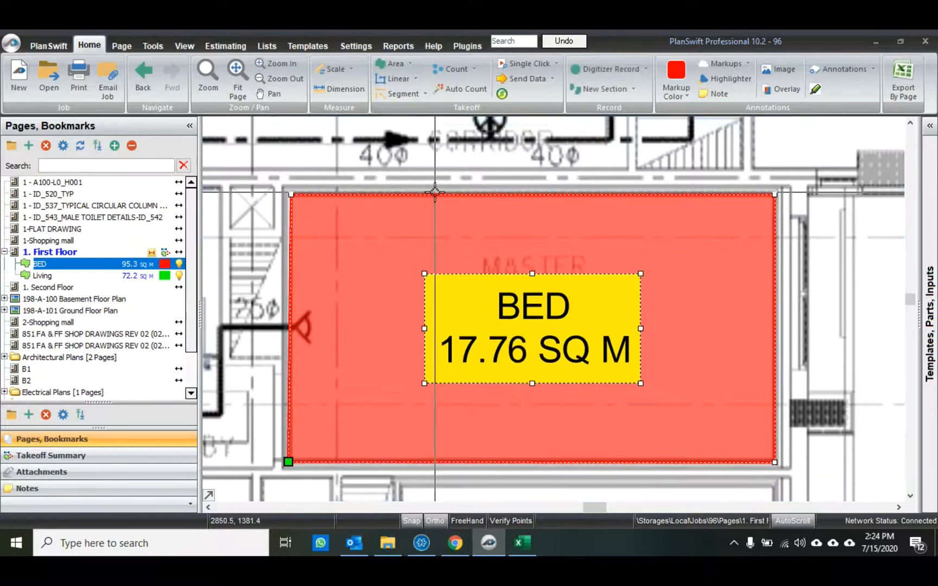
{"action": "left_click", "coordinate": [440, 182]}
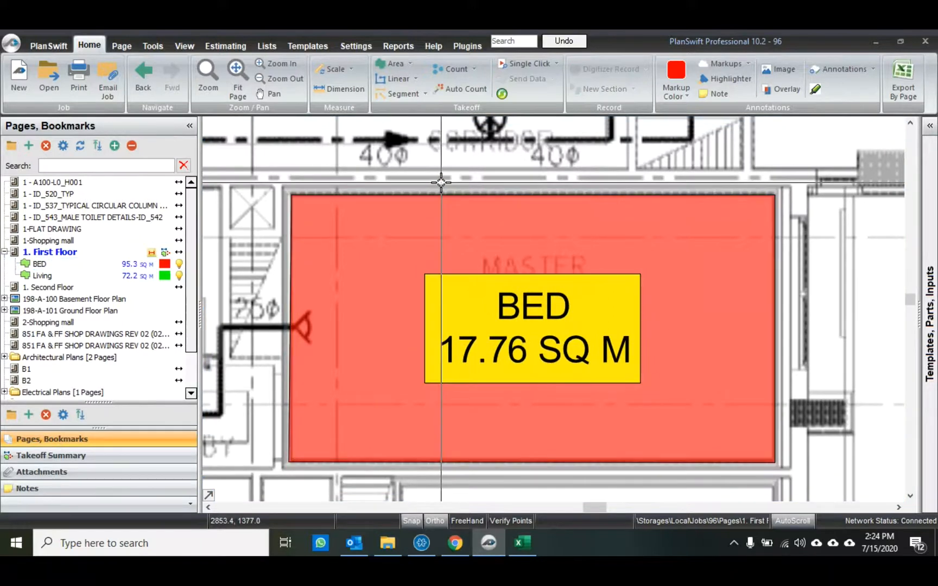
{"action": "scroll", "coordinate": [427, 253], "scroll_direction": "down", "scroll_amount": 5}
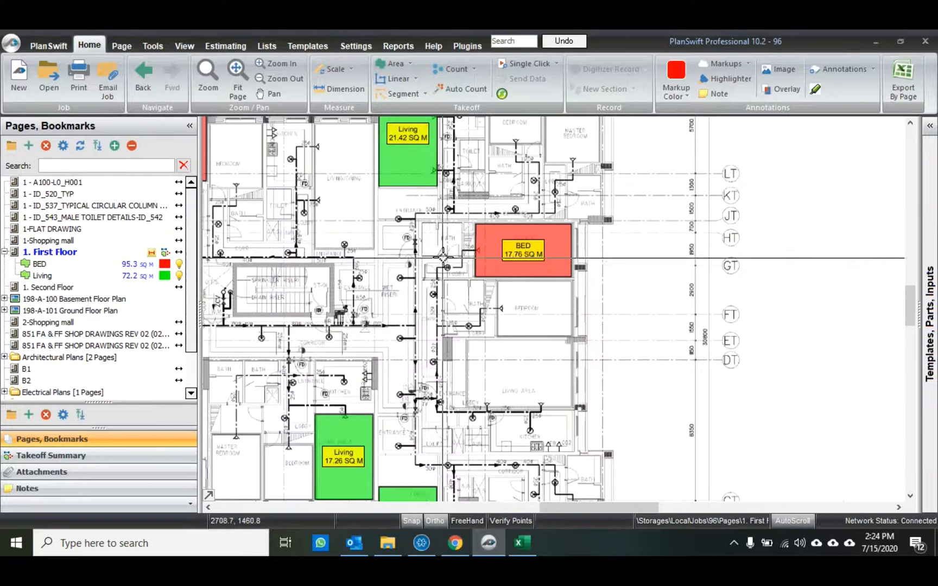
{"action": "scroll", "coordinate": [428, 253], "scroll_direction": "down", "scroll_amount": 5}
{"action": "scroll", "coordinate": [423, 217], "scroll_direction": "up", "scroll_amount": 4}
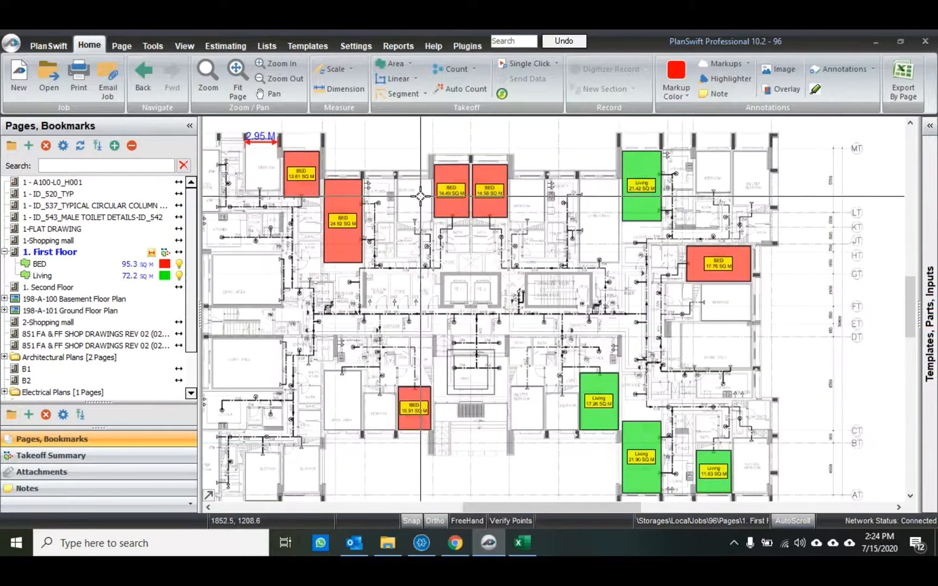
Open the 1. Second Floor page and start recording the First Floor's BED area item on it.
{"action": "left_click", "coordinate": [111, 288]}
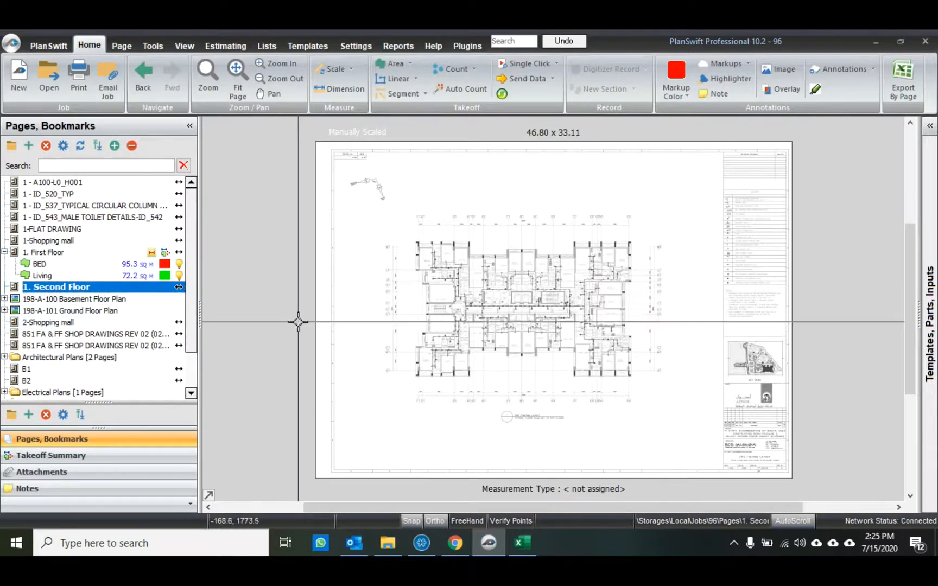
{"action": "scroll", "coordinate": [488, 342], "scroll_direction": "up", "scroll_amount": 5}
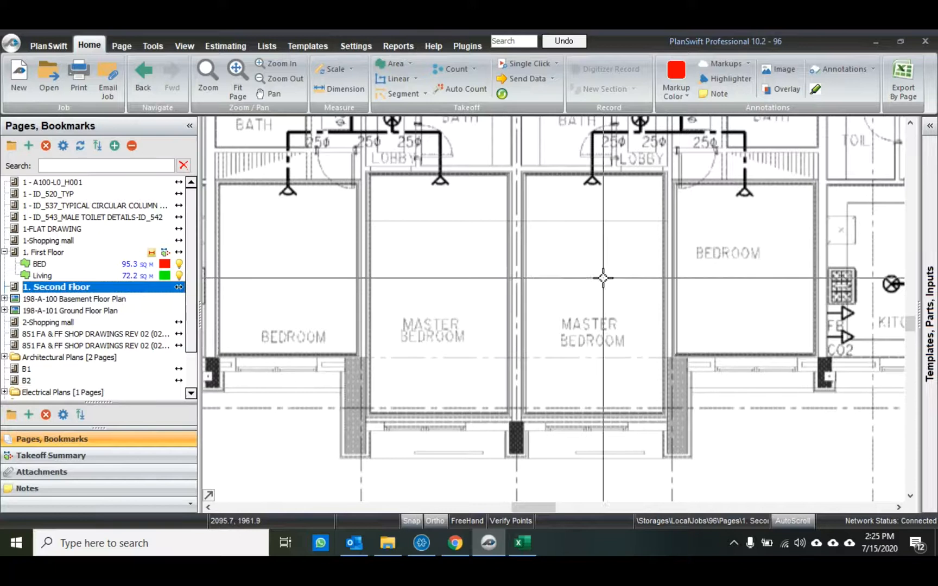
{"action": "mouse_move", "coordinate": [383, 293]}
{"action": "left_mouse_down"}
{"action": "mouse_move", "coordinate": [550, 303]}
{"action": "mouse_move", "coordinate": [485, 284]}
{"action": "left_mouse_up"}
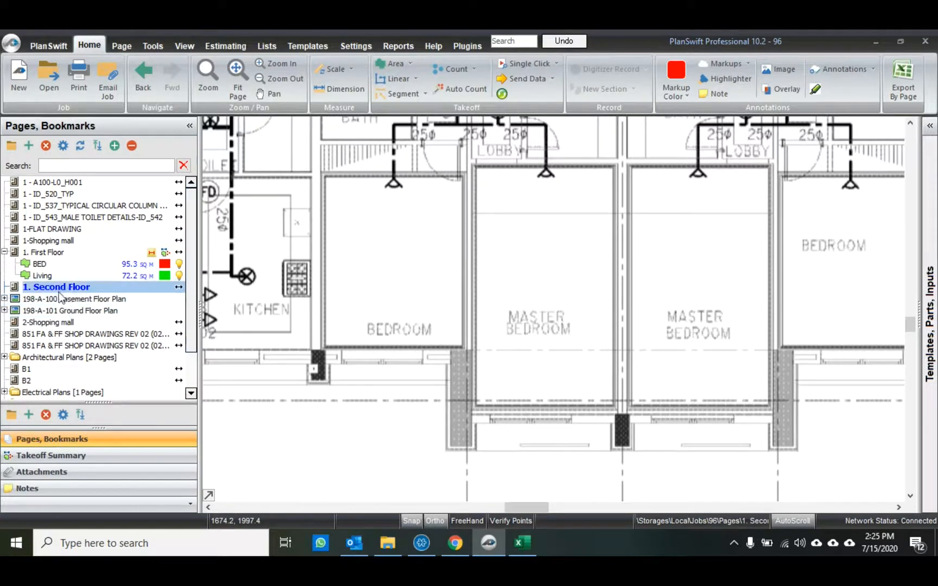
{"action": "left_click", "coordinate": [12, 266]}
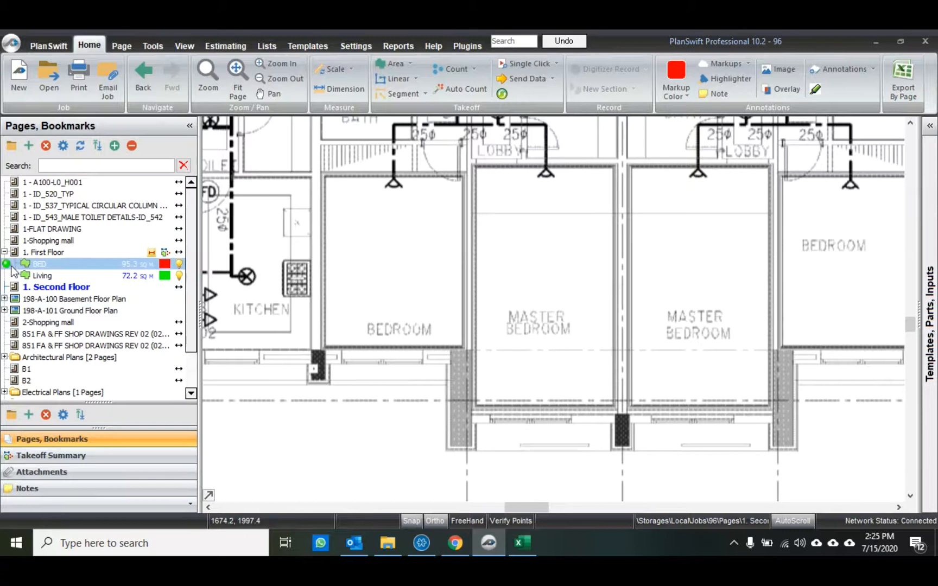
{"action": "scroll", "coordinate": [554, 324], "scroll_direction": "up", "scroll_amount": 2}
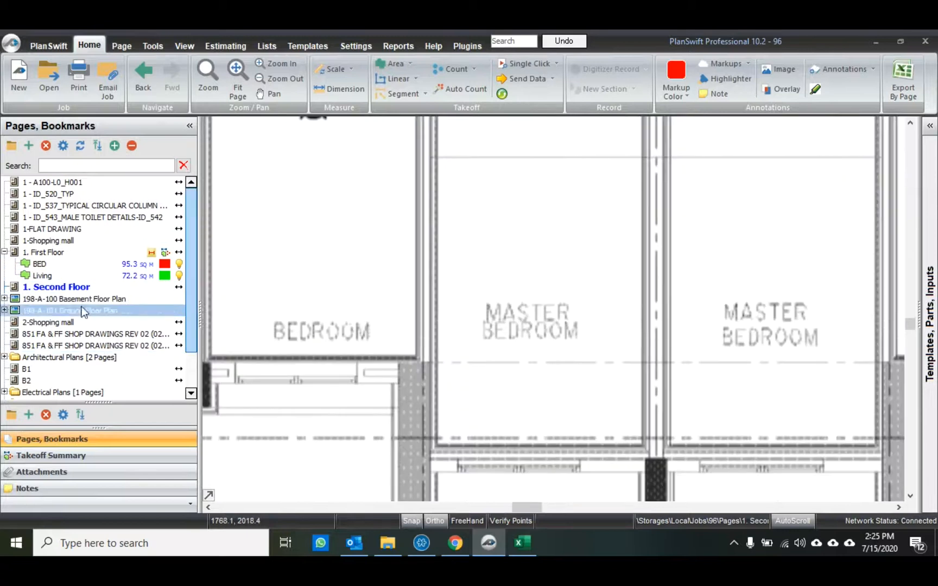
{"action": "left_click", "coordinate": [10, 266]}
{"action": "left_click", "coordinate": [30, 288]}
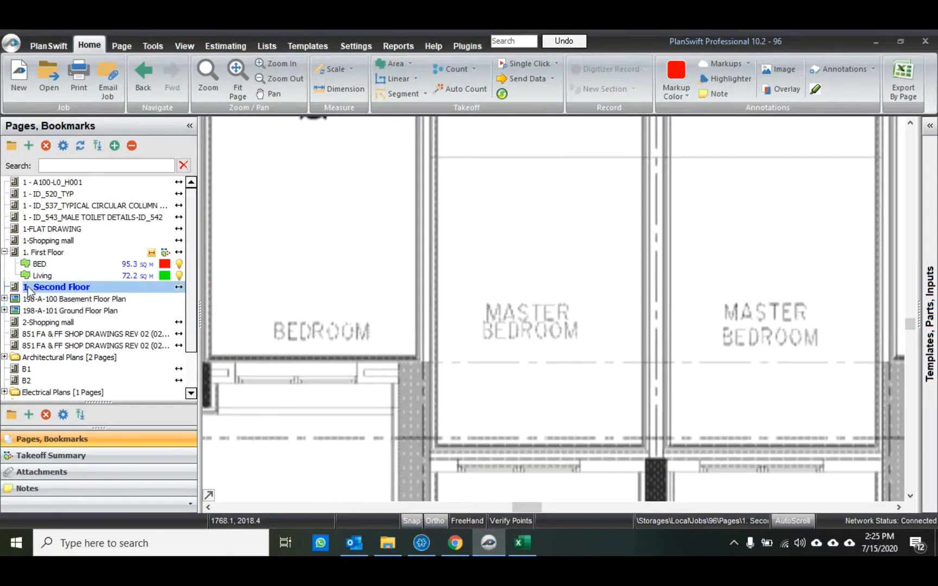
{"action": "left_click", "coordinate": [8, 267]}
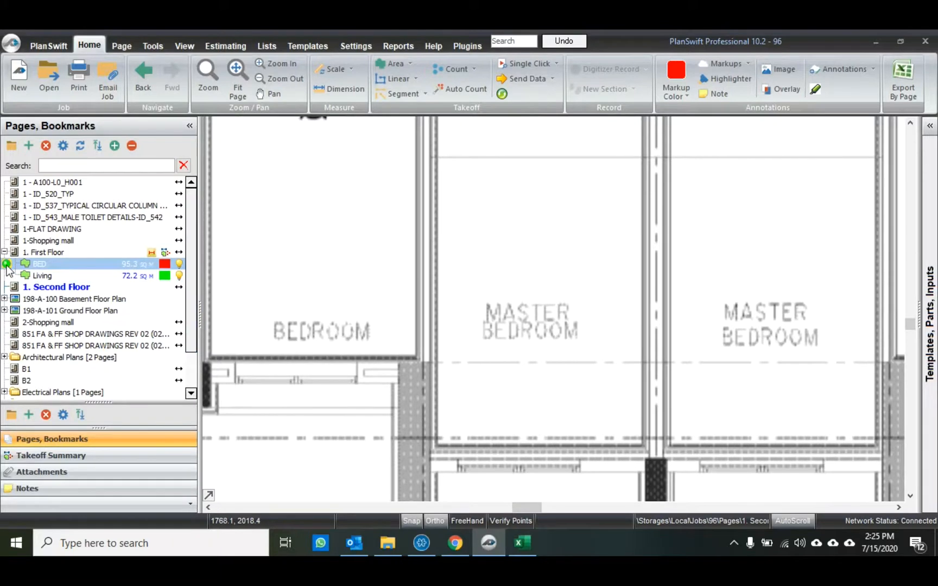
{"action": "left_click", "coordinate": [6, 265]}
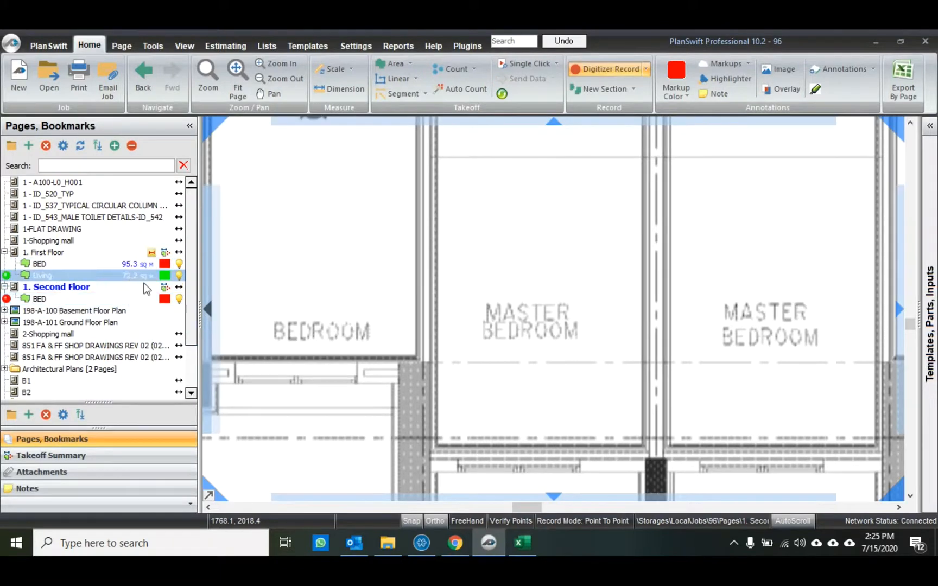
Trace the left one of the two adjoining master bedrooms in the Second Floor's lower row as the first BED section.
{"action": "left_click", "coordinate": [436, 448]}
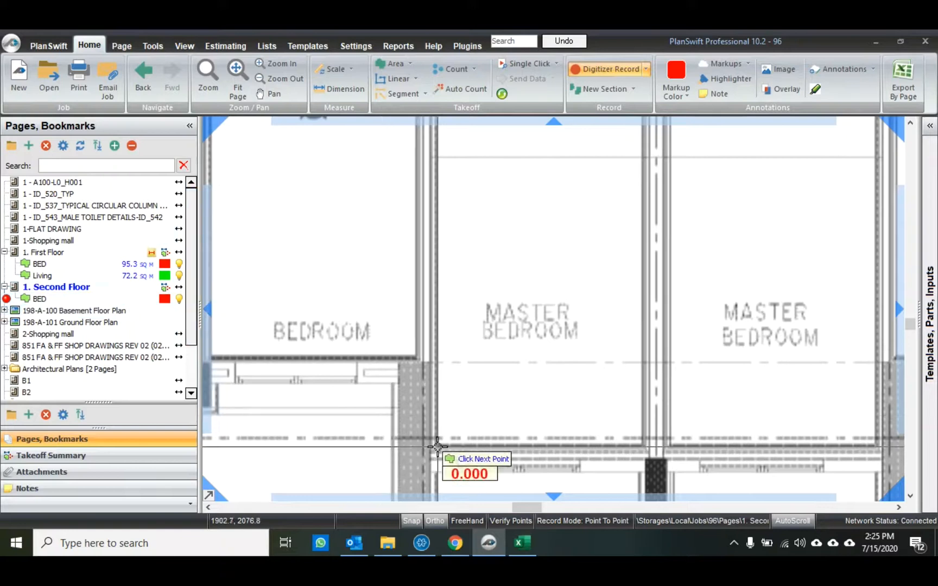
{"action": "scroll", "coordinate": [436, 447], "scroll_direction": "down", "scroll_amount": 2}
{"action": "left_click", "coordinate": [437, 289]}
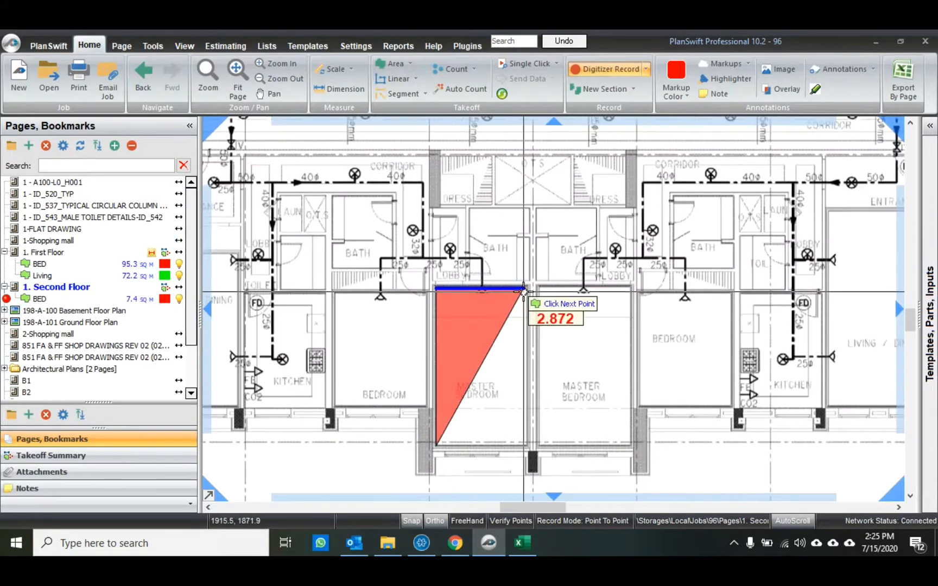
{"action": "left_click", "coordinate": [528, 288]}
{"action": "double_click", "coordinate": [528, 446]}
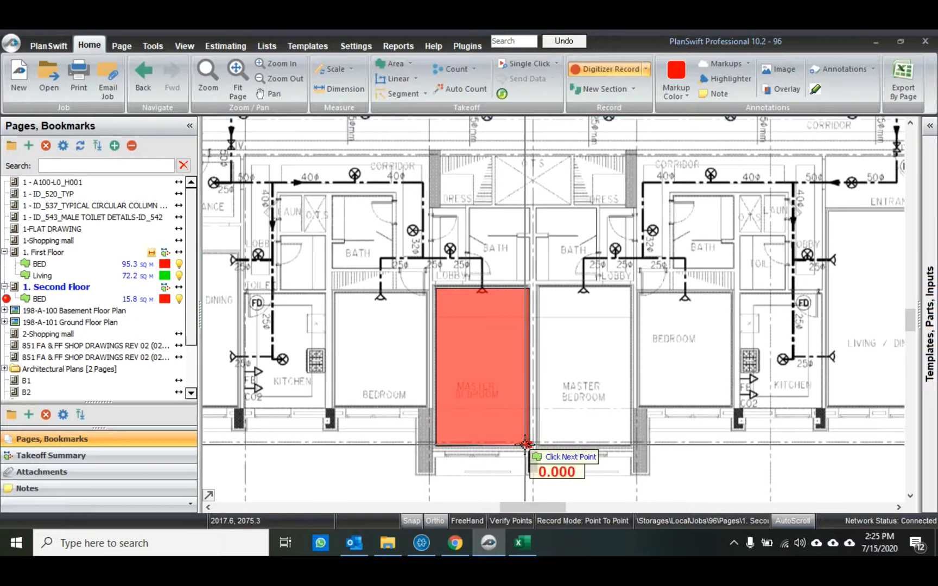
Trace the bedroom directly right of the two adjoining master bedrooms as a second BED section on the Second Floor.
{"action": "left_click", "coordinate": [731, 404]}
{"action": "left_click", "coordinate": [640, 404]}
{"action": "left_click", "coordinate": [640, 292]}
{"action": "double_click", "coordinate": [730, 292]}
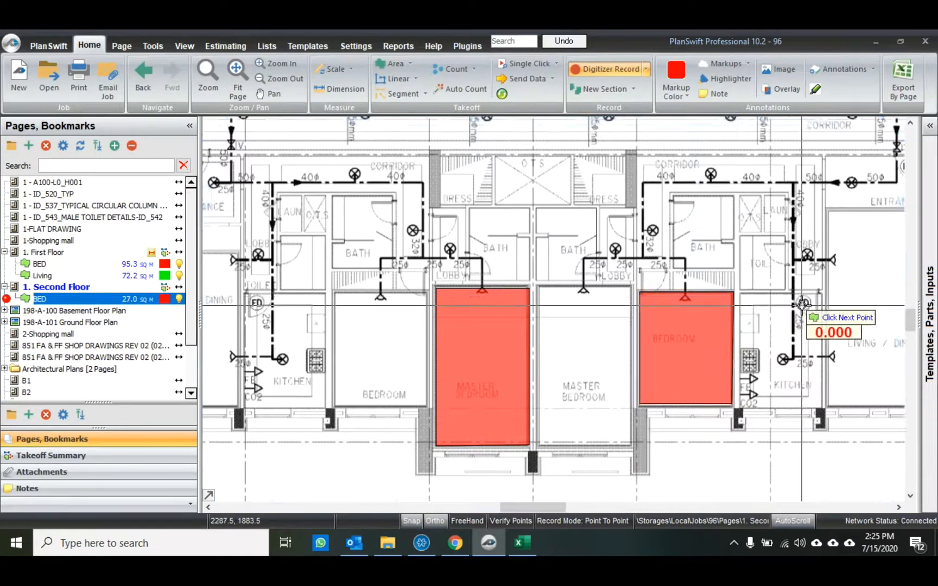
Stop recording the BED area and start recording the First Floor's Living area item on the Second Floor.
{"action": "scroll", "coordinate": [694, 346], "scroll_direction": "up", "scroll_amount": 2}
{"action": "right_click", "coordinate": [700, 302]}
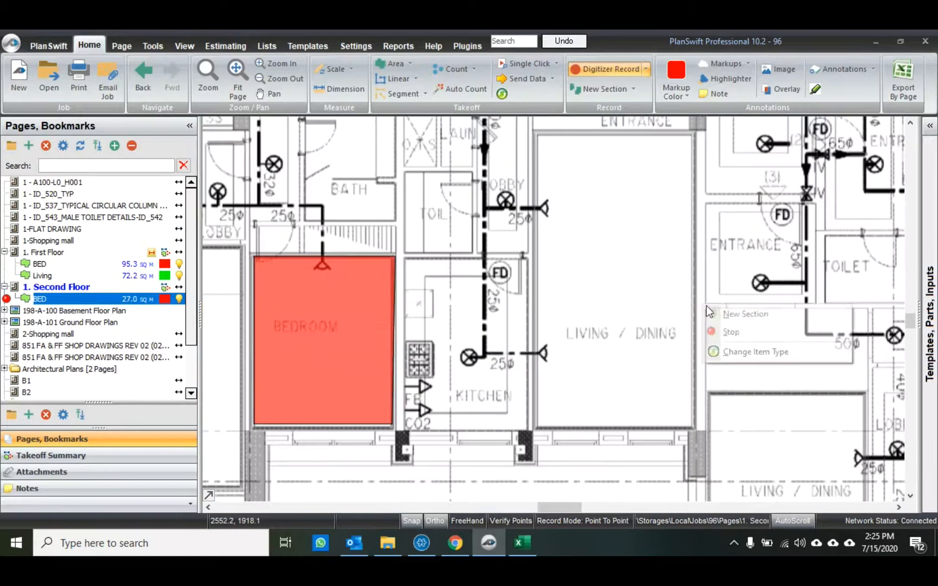
{"action": "left_click", "coordinate": [731, 332]}
{"action": "left_click", "coordinate": [6, 276]}
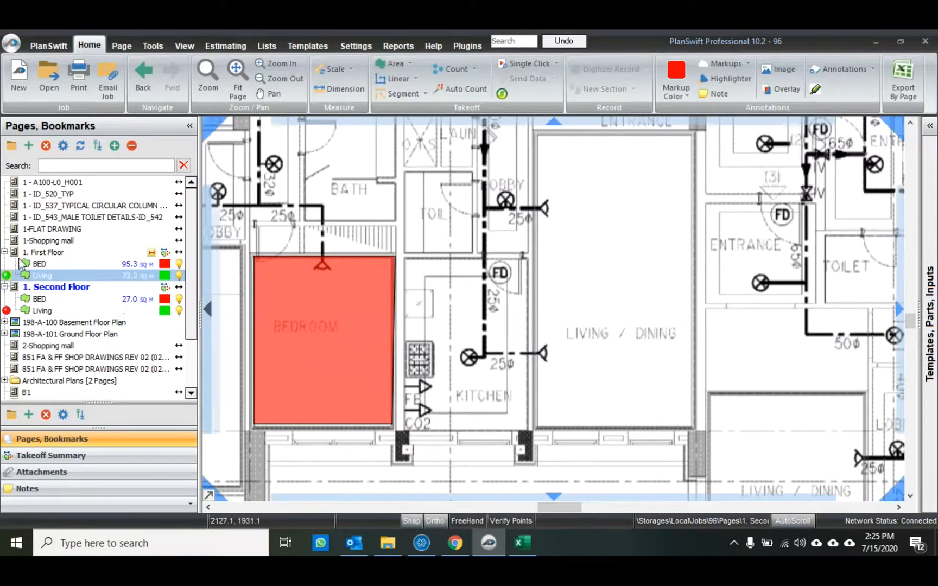
Trace the Living / Dining room right of the kitchen as the Second Floor's Living area and stop recording.
{"action": "left_click", "coordinate": [542, 431]}
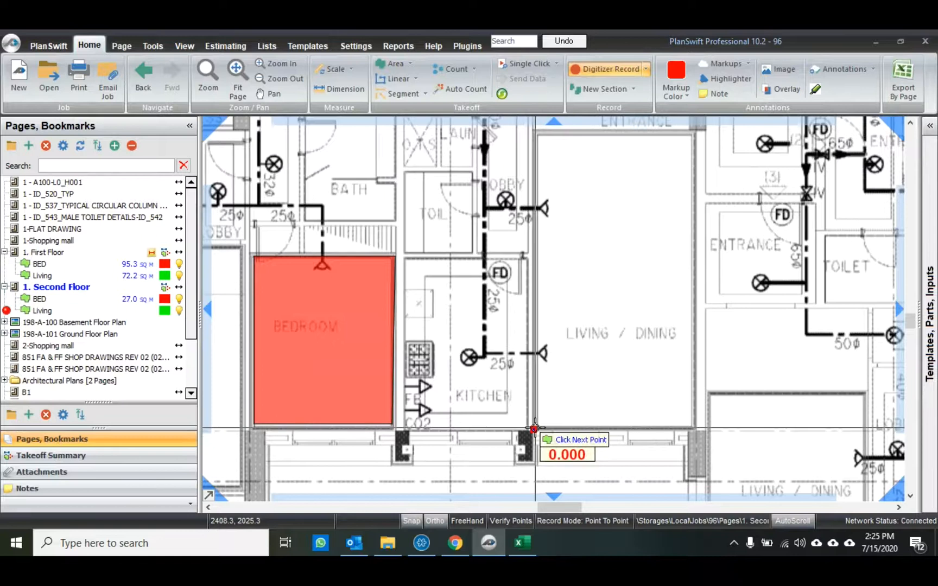
{"action": "left_click", "coordinate": [544, 134]}
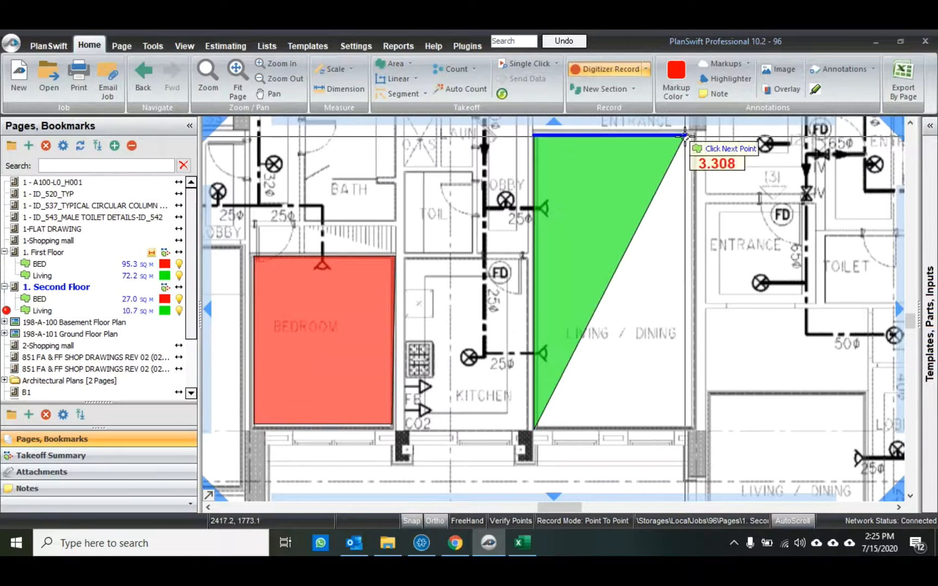
{"action": "left_click", "coordinate": [694, 136]}
{"action": "left_click", "coordinate": [691, 427]}
{"action": "scroll", "coordinate": [679, 358], "scroll_direction": "down", "scroll_amount": 5}
{"action": "right_click", "coordinate": [697, 307]}
{"action": "left_click", "coordinate": [703, 336]}
Select the BED and Living sections on the Second Floor plan and show their labels.
{"action": "scroll", "coordinate": [700, 339], "scroll_direction": "up", "scroll_amount": 2}
{"action": "left_click_drag", "start_coordinate": [660, 179], "coordinate": [418, 403]}
{"action": "scroll", "coordinate": [413, 398], "scroll_direction": "up", "scroll_amount": 2}
{"action": "right_click", "coordinate": [326, 297]}
{"action": "left_click", "coordinate": [353, 201]}
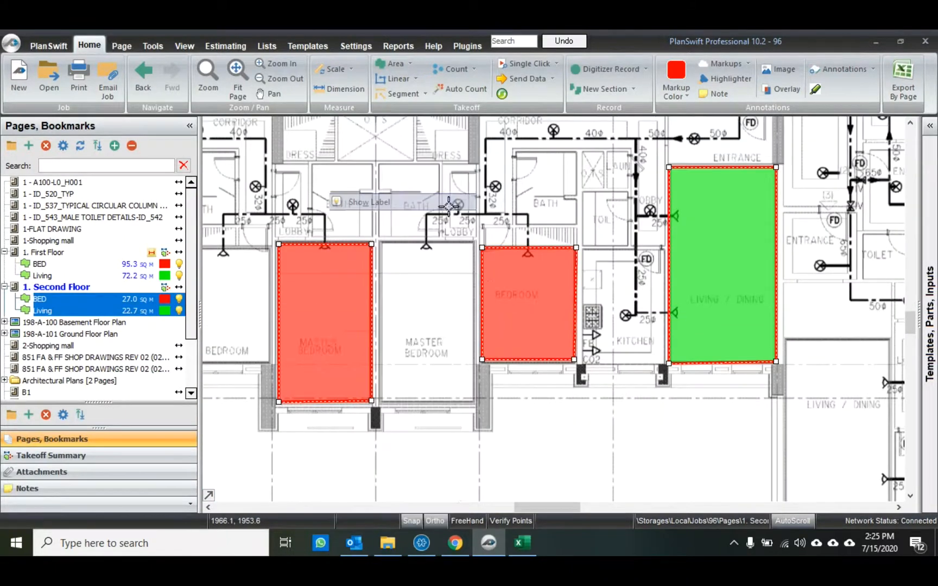
{"action": "left_click", "coordinate": [850, 232]}
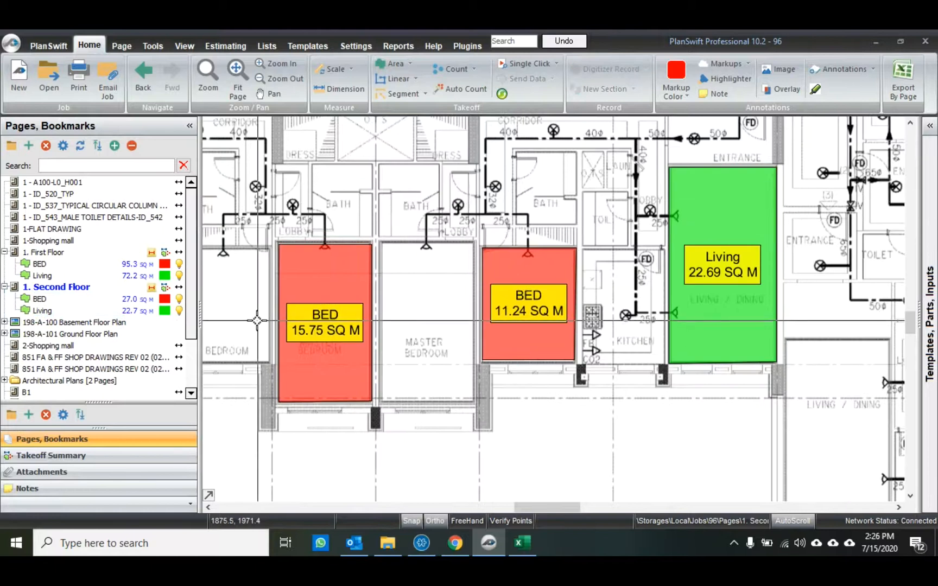
Open the First Floor page, check its quantities against the Excel workbook, and show the takeoff legend on the plan.
{"action": "left_click", "coordinate": [84, 253]}
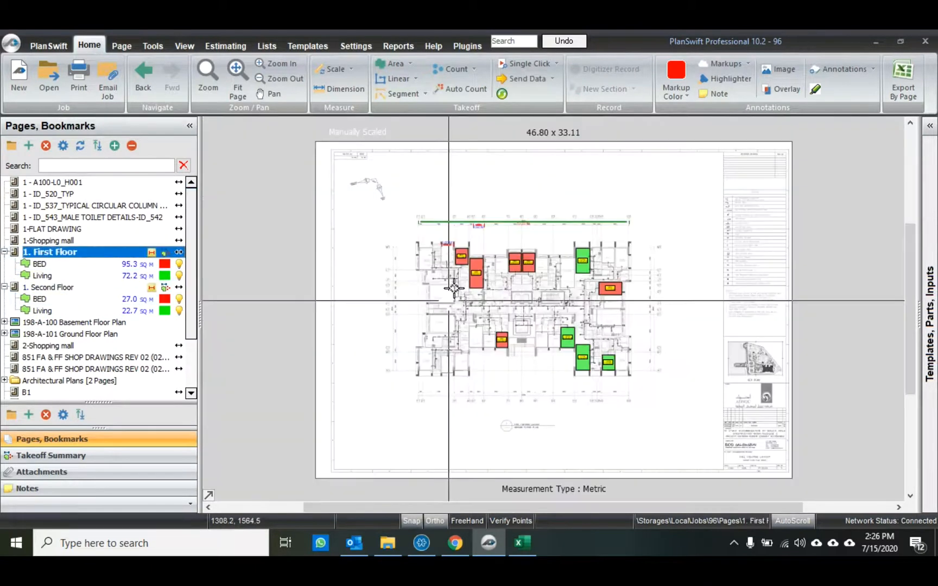
{"action": "left_click", "coordinate": [525, 546]}
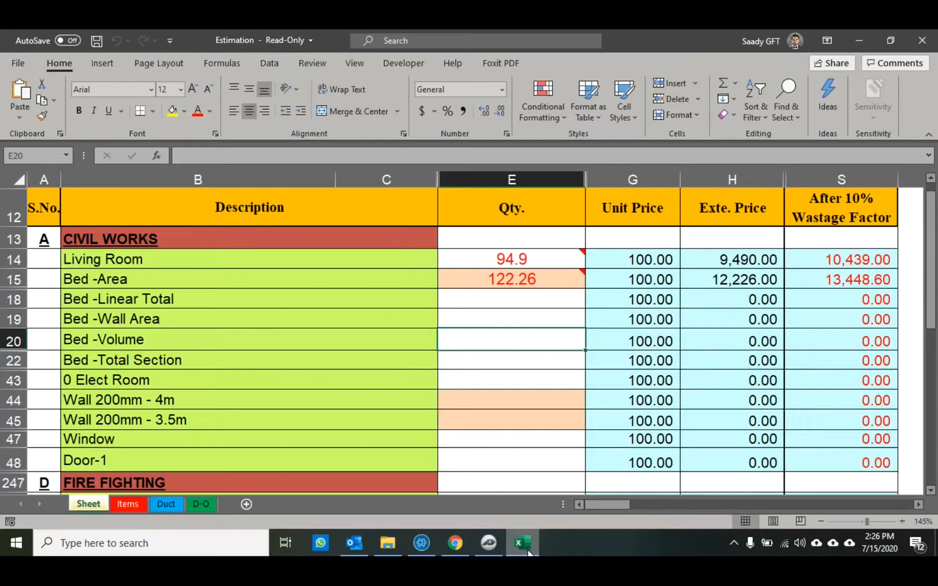
{"action": "left_click", "coordinate": [500, 542]}
{"action": "scroll", "coordinate": [350, 465], "scroll_direction": "up", "scroll_amount": 5}
{"action": "right_click", "coordinate": [408, 392]}
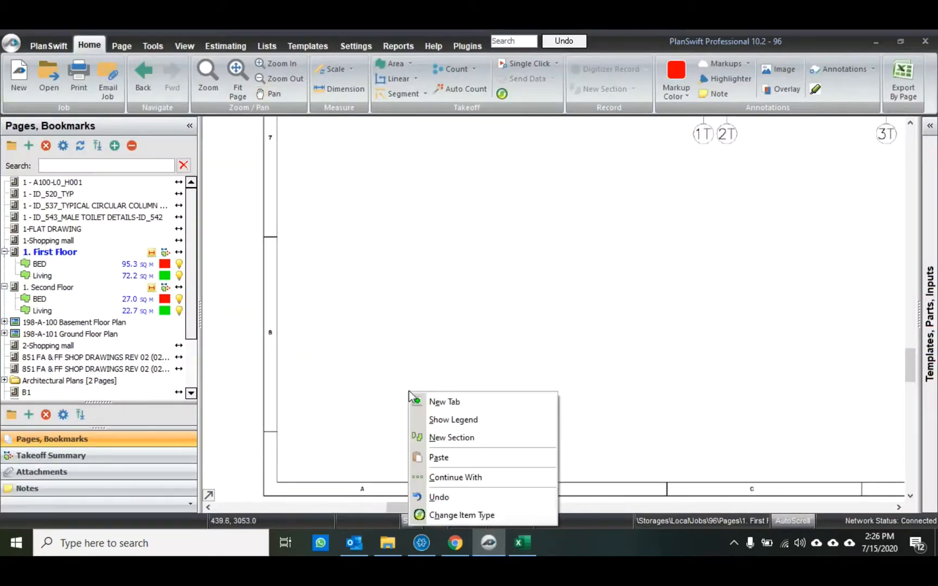
{"action": "left_click", "coordinate": [452, 420]}
{"action": "scroll", "coordinate": [426, 367], "scroll_direction": "down", "scroll_amount": 3}
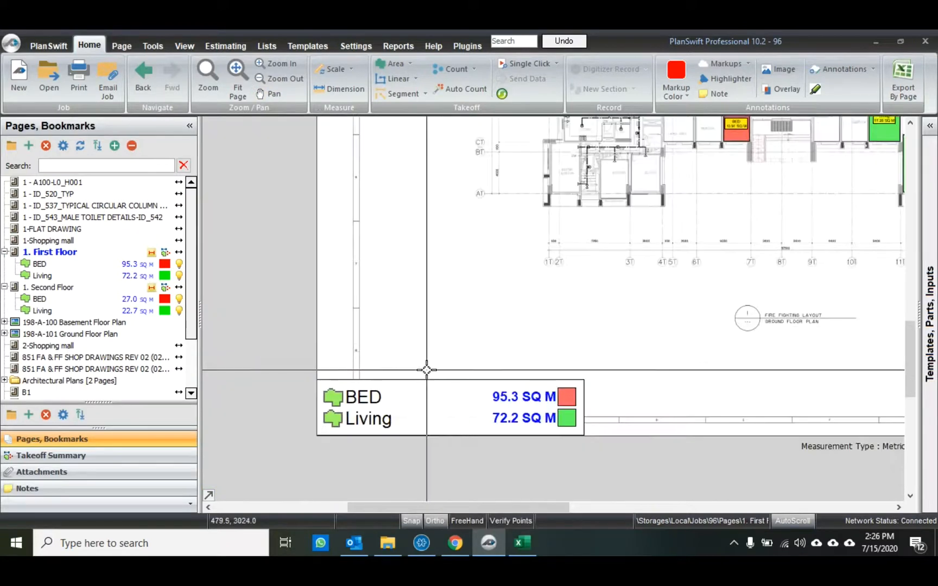
{"action": "scroll", "coordinate": [560, 289], "scroll_direction": "down", "scroll_amount": 2}
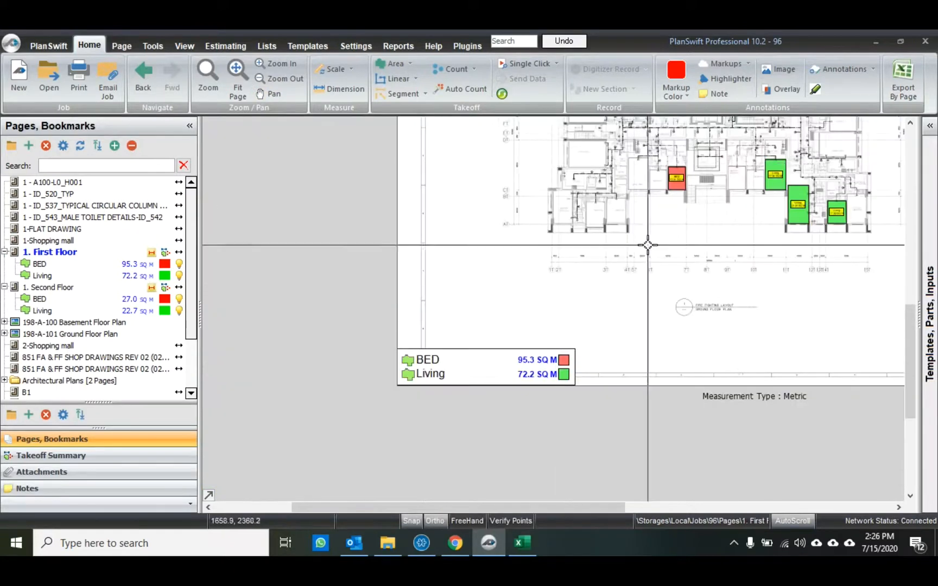
Widen the BED and Living legend at the lower-left corner of the First Floor sheet.
{"action": "scroll", "coordinate": [503, 383], "scroll_direction": "up", "scroll_amount": 2}
{"action": "scroll", "coordinate": [503, 383], "scroll_direction": "up", "scroll_amount": 1}
{"action": "scroll", "coordinate": [496, 360], "scroll_direction": "down", "scroll_amount": 1}
{"action": "left_click", "coordinate": [668, 297]}
{"action": "left_click_drag", "start_coordinate": [668, 298], "coordinate": [841, 290]}
{"action": "left_click", "coordinate": [745, 230]}
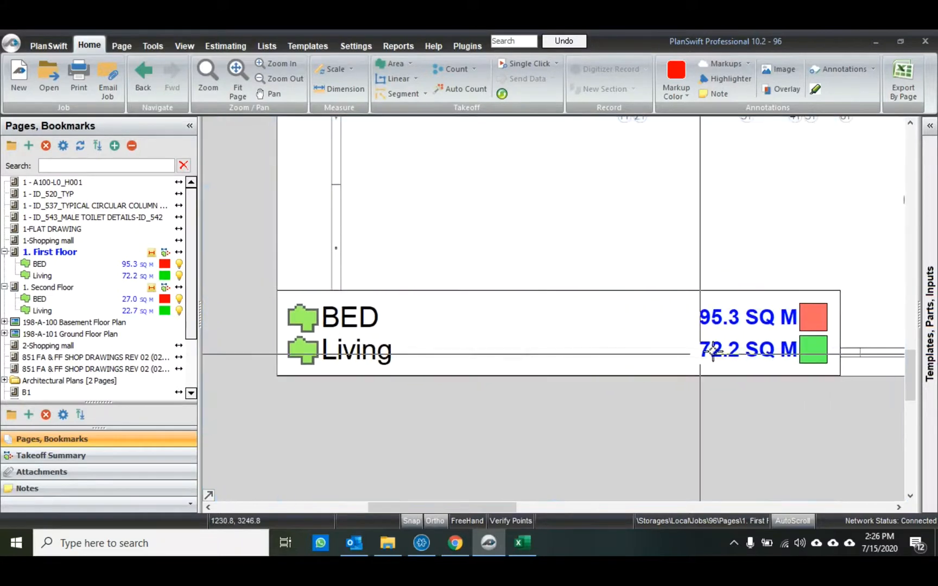
Examine the First Floor legend and traced rooms alongside the Living Room and Bed -Area quantities in the Excel sheet.
{"action": "scroll", "coordinate": [617, 226], "scroll_direction": "down", "scroll_amount": 2}
{"action": "scroll", "coordinate": [454, 391], "scroll_direction": "up", "scroll_amount": 1}
{"action": "scroll", "coordinate": [441, 404], "scroll_direction": "down", "scroll_amount": 1}
{"action": "scroll", "coordinate": [539, 286], "scroll_direction": "down", "scroll_amount": 3}
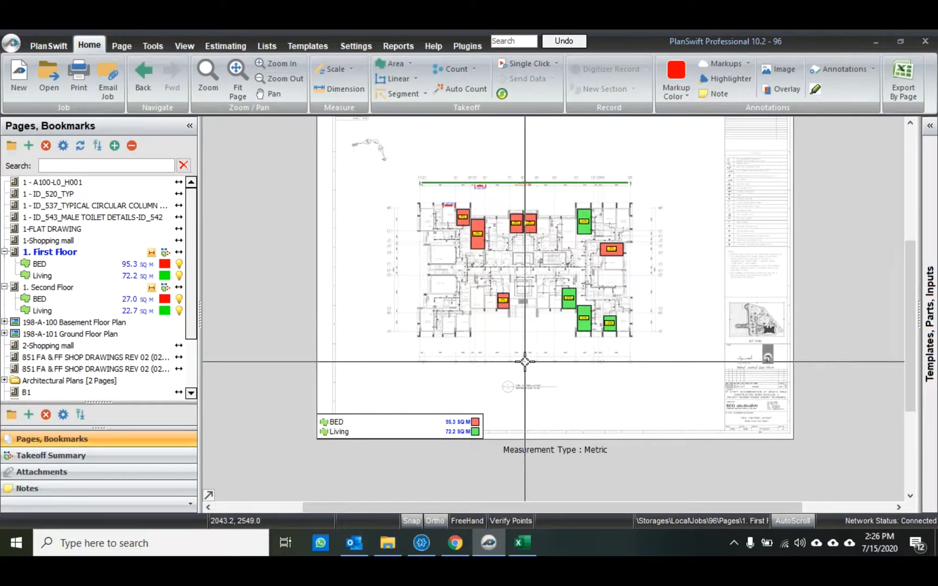
{"action": "scroll", "coordinate": [526, 241], "scroll_direction": "up", "scroll_amount": 3}
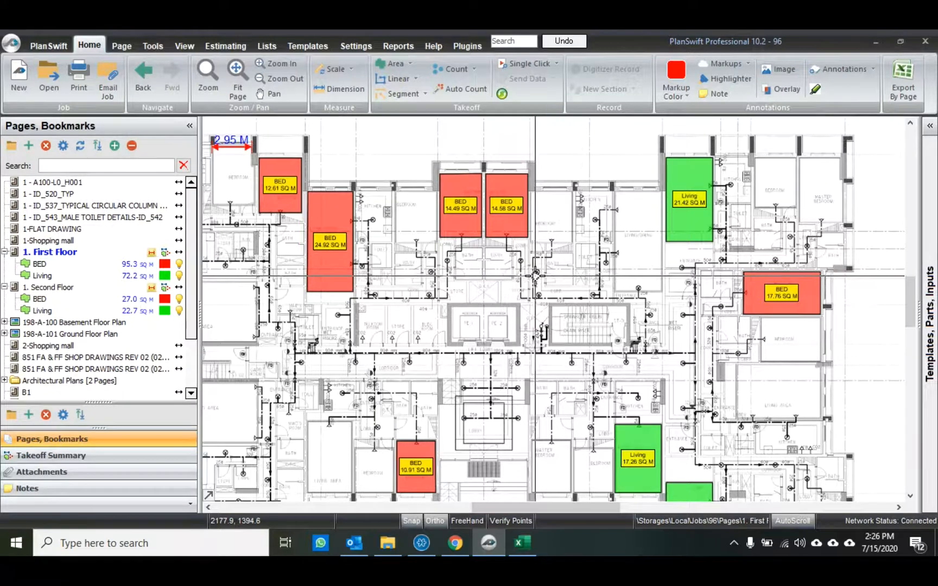
{"action": "left_click", "coordinate": [522, 543]}
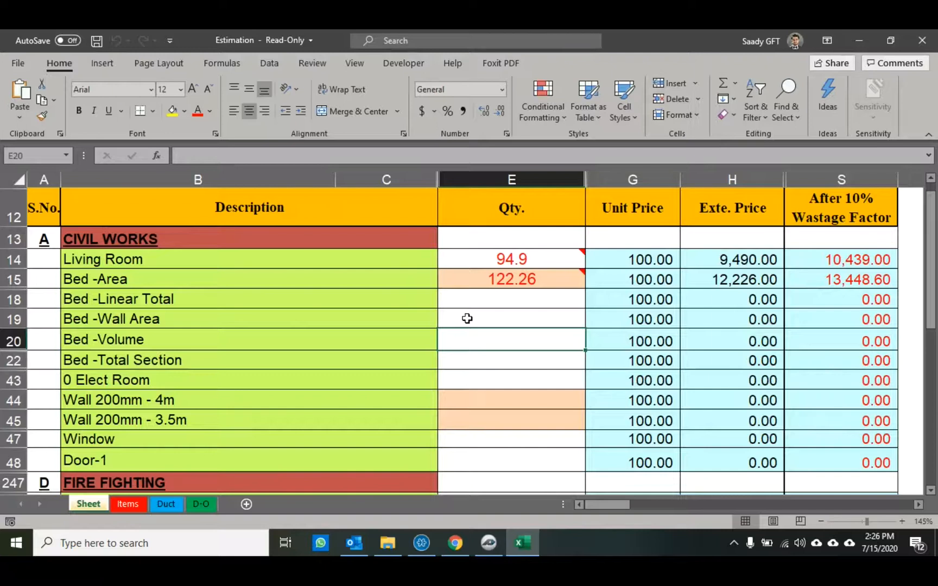
{"action": "key", "text": "XF86AudioRaiseVolume"}
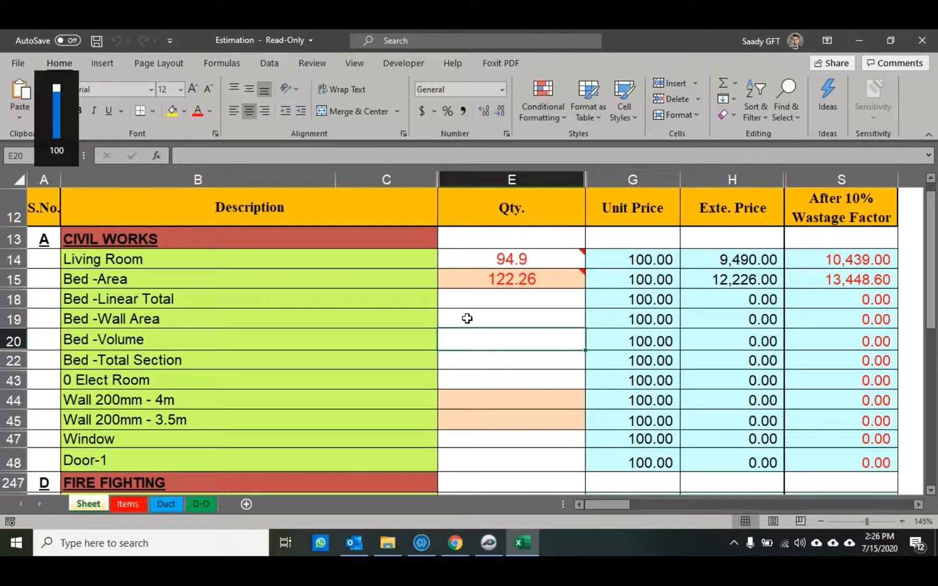
{"action": "left_click", "coordinate": [489, 543]}
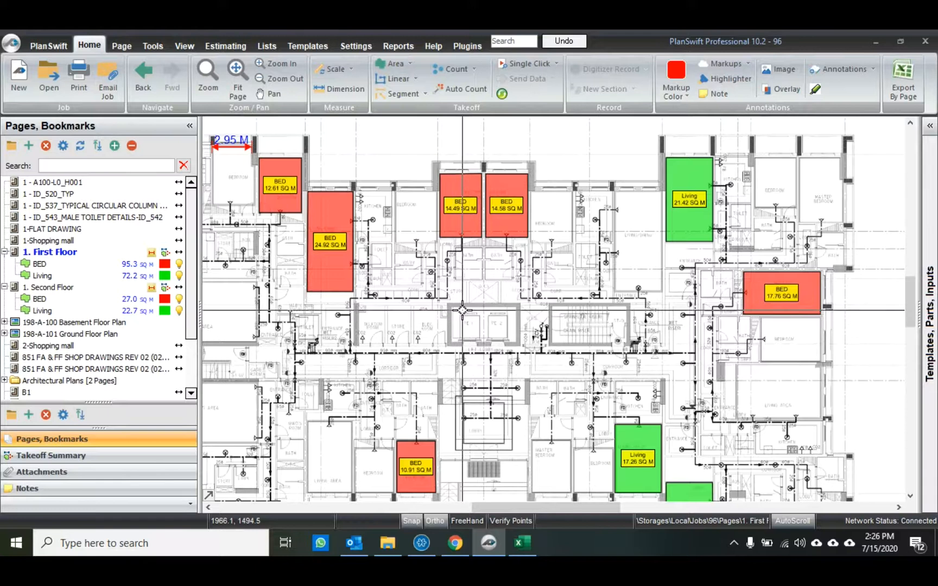
Examine the kitchen, store and living area rooms on the left side of the First Floor plan.
{"action": "left_click_drag", "start_coordinate": [460, 317], "coordinate": [494, 315]}
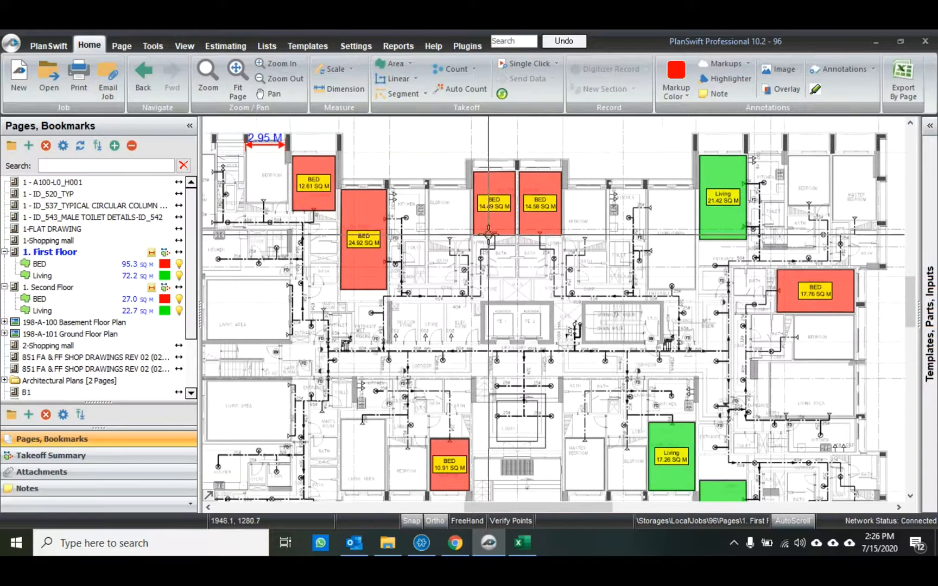
{"action": "scroll", "coordinate": [291, 272], "scroll_direction": "up", "scroll_amount": 5}
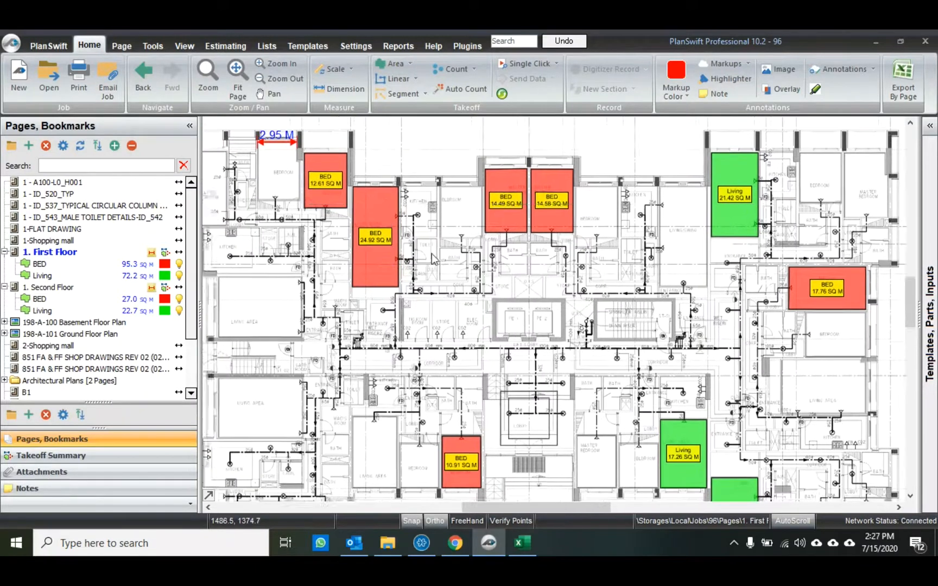
{"action": "mouse_move", "coordinate": [364, 169]}
{"action": "left_mouse_down"}
{"action": "mouse_move", "coordinate": [377, 180]}
{"action": "mouse_move", "coordinate": [310, 326]}
{"action": "left_mouse_up"}
{"action": "scroll", "coordinate": [389, 250], "scroll_direction": "up", "scroll_amount": 1}
{"action": "scroll", "coordinate": [391, 249], "scroll_direction": "up", "scroll_amount": 3}
{"action": "scroll", "coordinate": [430, 245], "scroll_direction": "down", "scroll_amount": 3}
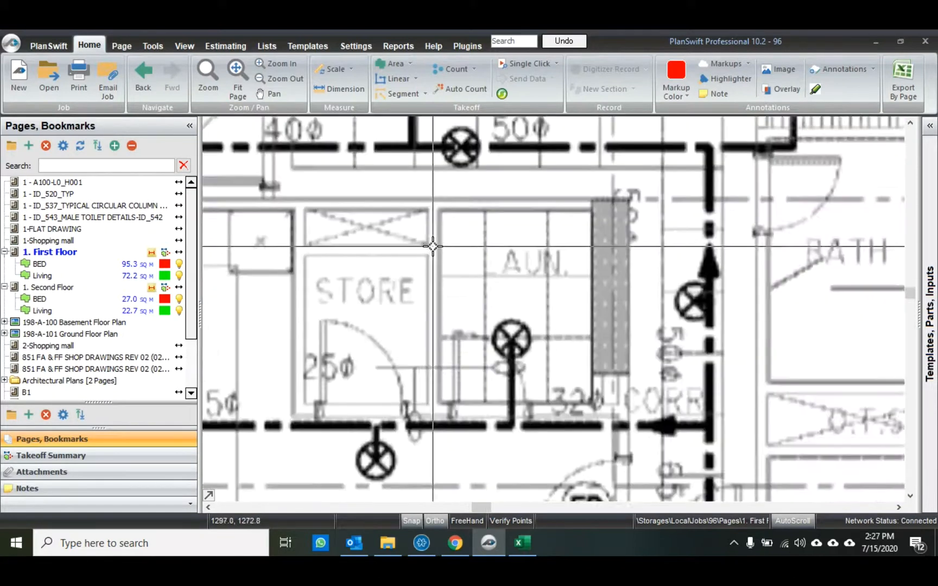
{"action": "scroll", "coordinate": [404, 209], "scroll_direction": "down", "scroll_amount": 2}
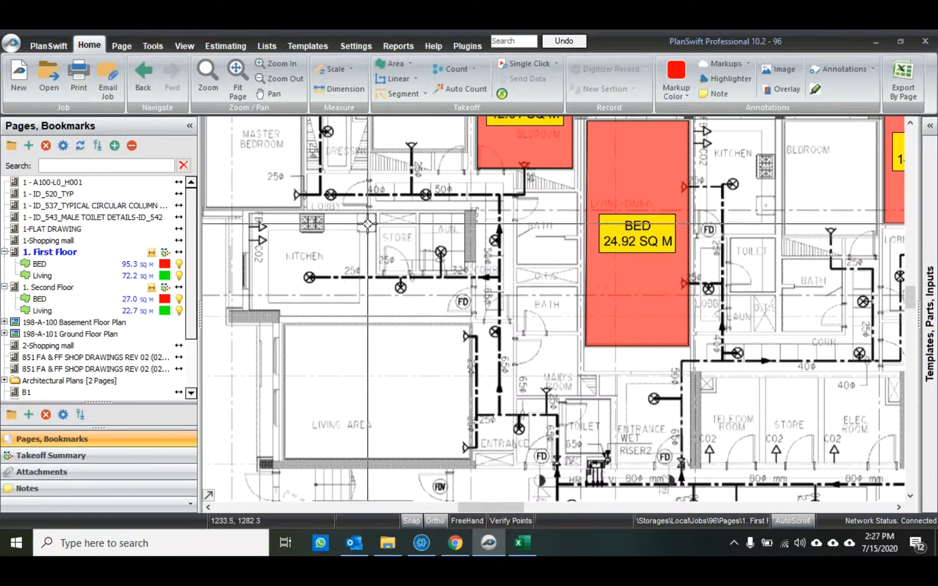
{"action": "mouse_move", "coordinate": [383, 300]}
{"action": "left_mouse_down"}
{"action": "mouse_move", "coordinate": [385, 272]}
{"action": "mouse_move", "coordinate": [363, 228]}
{"action": "left_mouse_up"}
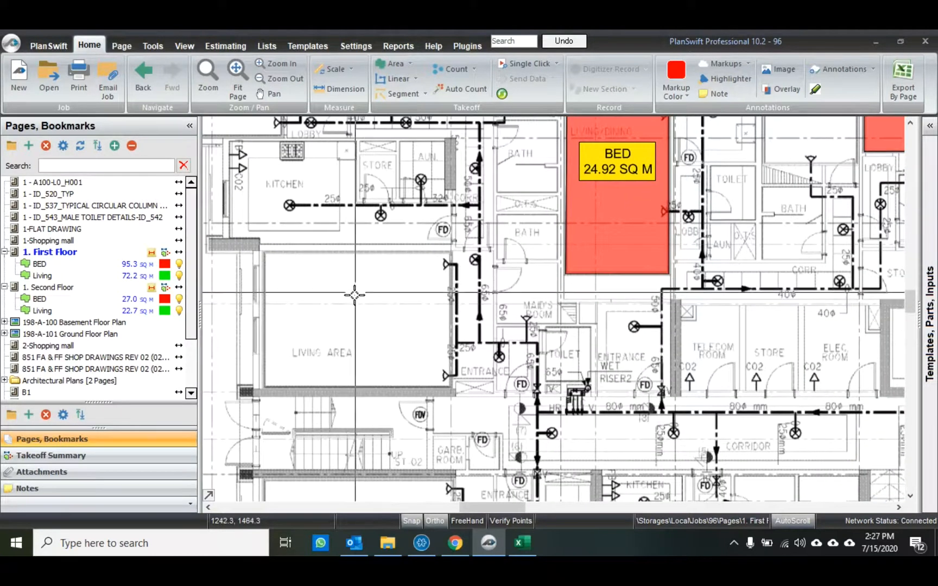
{"action": "scroll", "coordinate": [364, 290], "scroll_direction": "down", "scroll_amount": 1}
Hide the First Floor's BED and Living sections to view the bare plan, and show both again.
{"action": "left_click", "coordinate": [178, 275]}
{"action": "left_click", "coordinate": [179, 275]}
{"action": "left_click", "coordinate": [180, 264]}
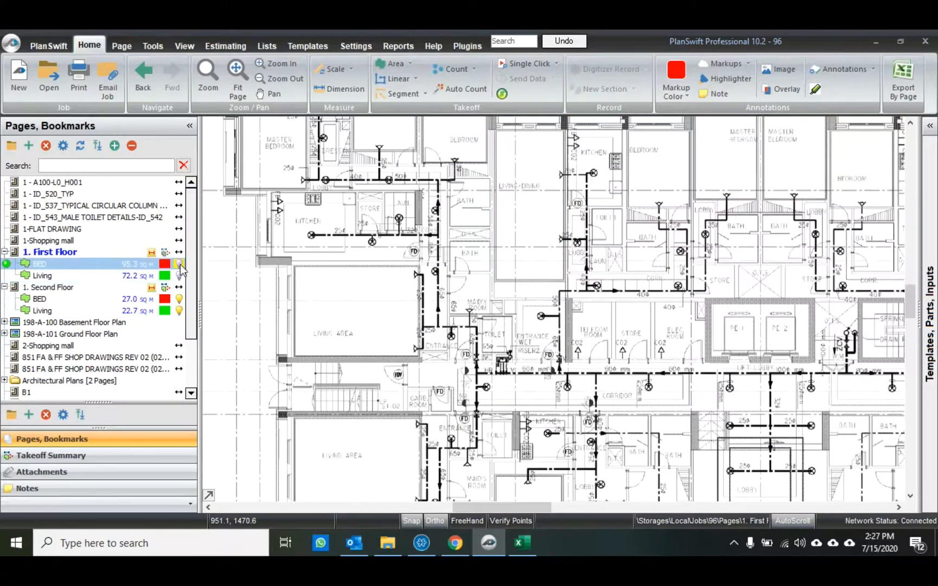
{"action": "scroll", "coordinate": [288, 313], "scroll_direction": "down", "scroll_amount": 3}
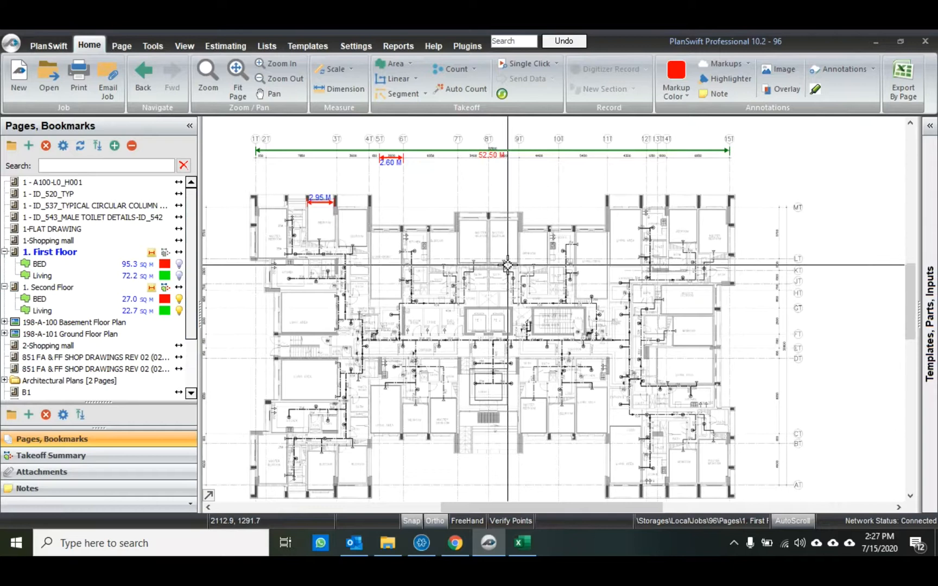
{"action": "scroll", "coordinate": [468, 279], "scroll_direction": "up", "scroll_amount": 2}
{"action": "left_click", "coordinate": [178, 276]}
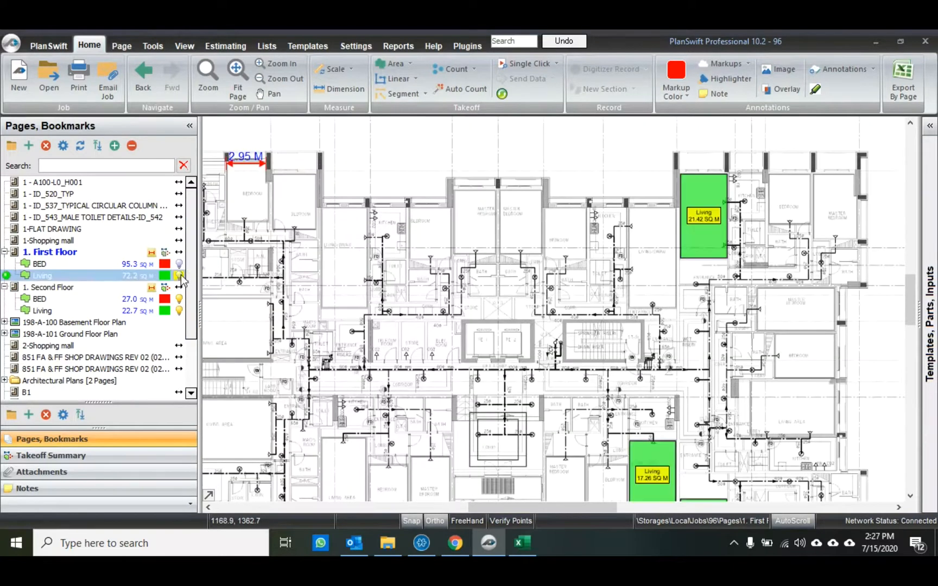
{"action": "left_click", "coordinate": [178, 264]}
Open the 1-FLAT DRAWING page for the wall takeoff.
{"action": "left_click", "coordinate": [73, 228]}
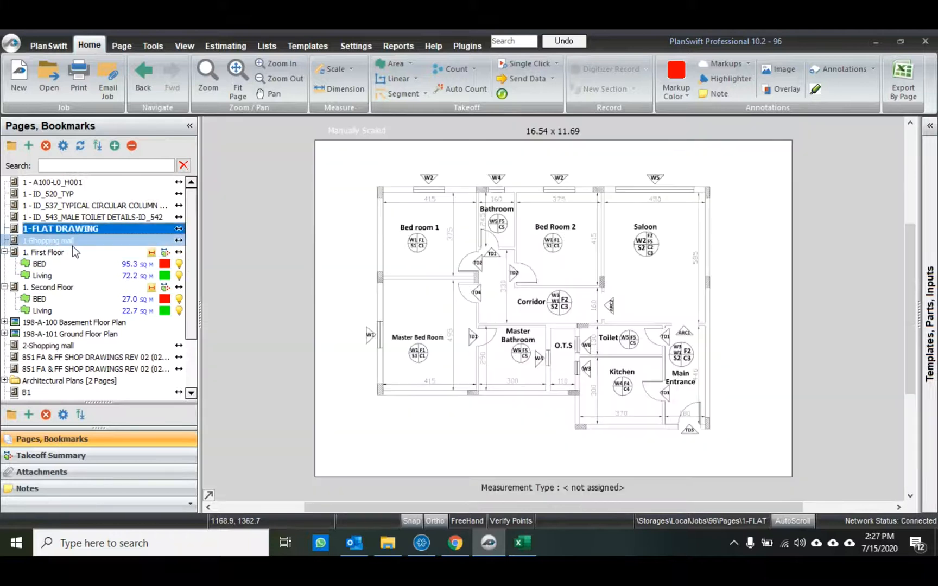
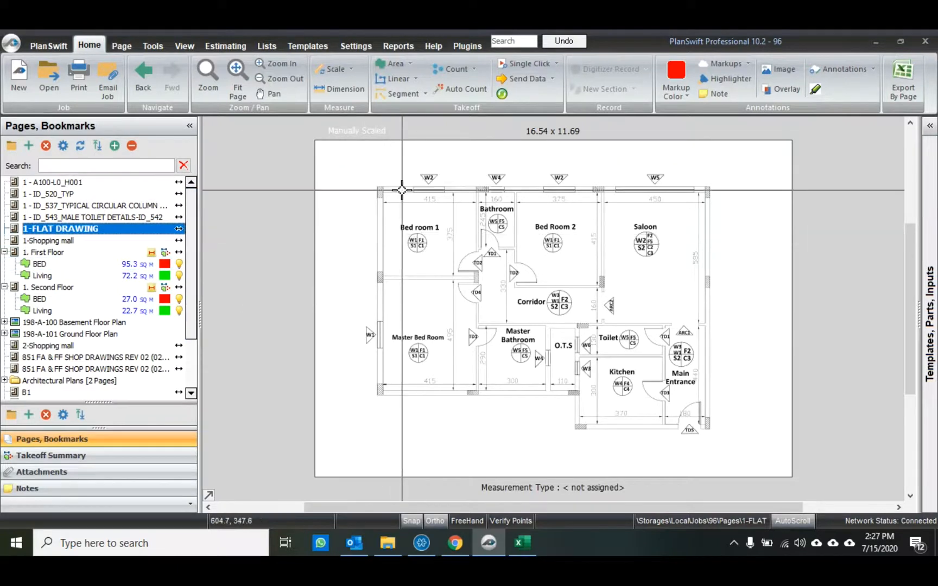
{"action": "scroll", "coordinate": [402, 190], "scroll_direction": "up", "scroll_amount": 3}
{"action": "scroll", "coordinate": [361, 189], "scroll_direction": "down", "scroll_amount": 2}
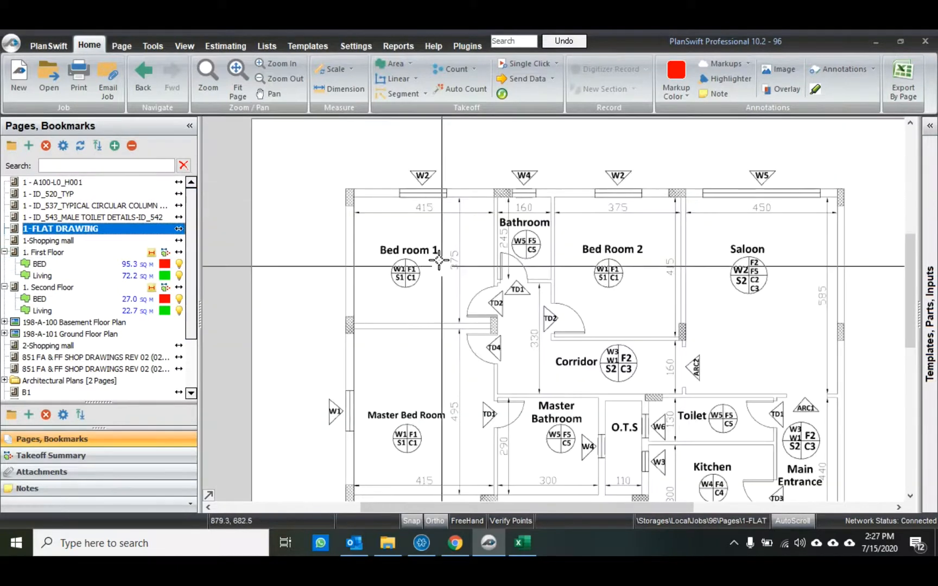
Switch to the Excel Estimation sheet and hide rows 18 to 22, from Bed -Linear Total through Bed -Total Section.
{"action": "left_click", "coordinate": [521, 543]}
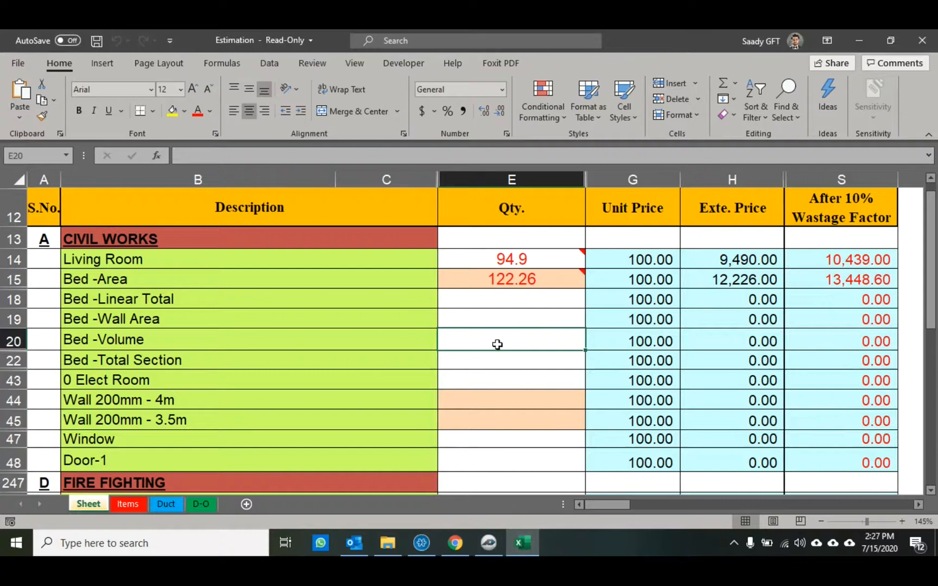
{"action": "left_click_drag", "start_coordinate": [14, 299], "coordinate": [15, 359]}
{"action": "right_click", "coordinate": [16, 360]}
{"action": "left_click", "coordinate": [44, 327]}
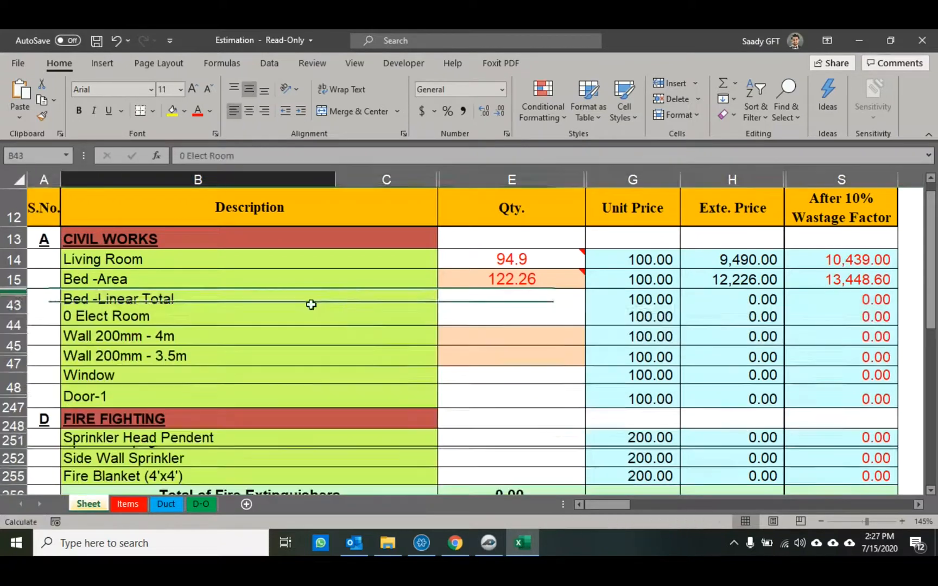
Start a PlanSwift linear takeoff from the Wall 200mm - 4m quantity cell E44, named Wall 200 and coloured red.
{"action": "left_click", "coordinate": [471, 324]}
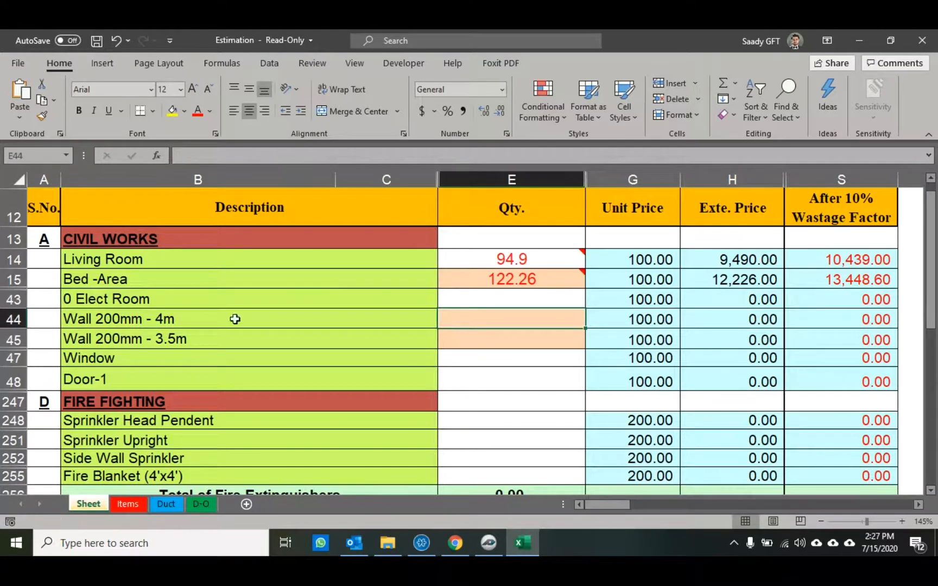
{"action": "right_click", "coordinate": [482, 322]}
{"action": "mouse_move", "coordinate": [608, 135]}
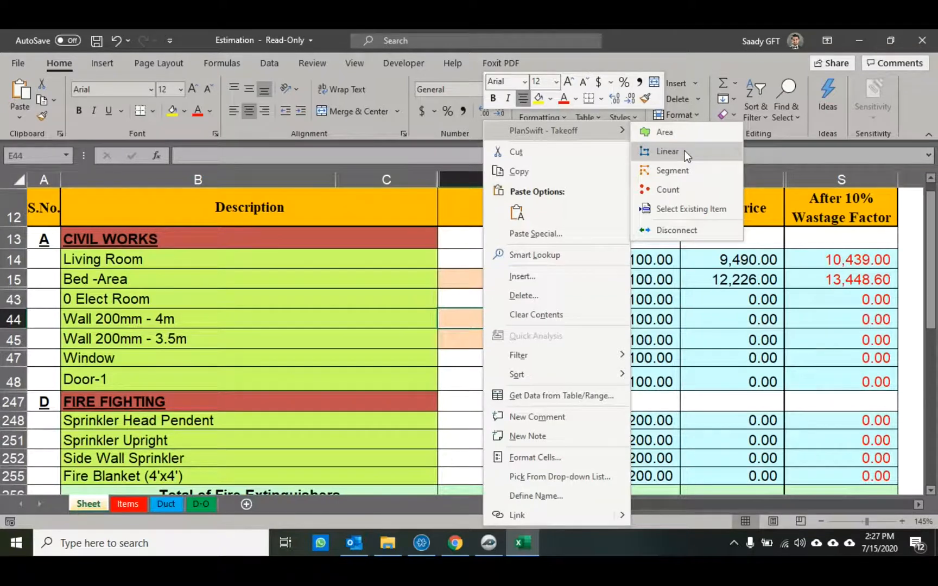
{"action": "left_click", "coordinate": [685, 154]}
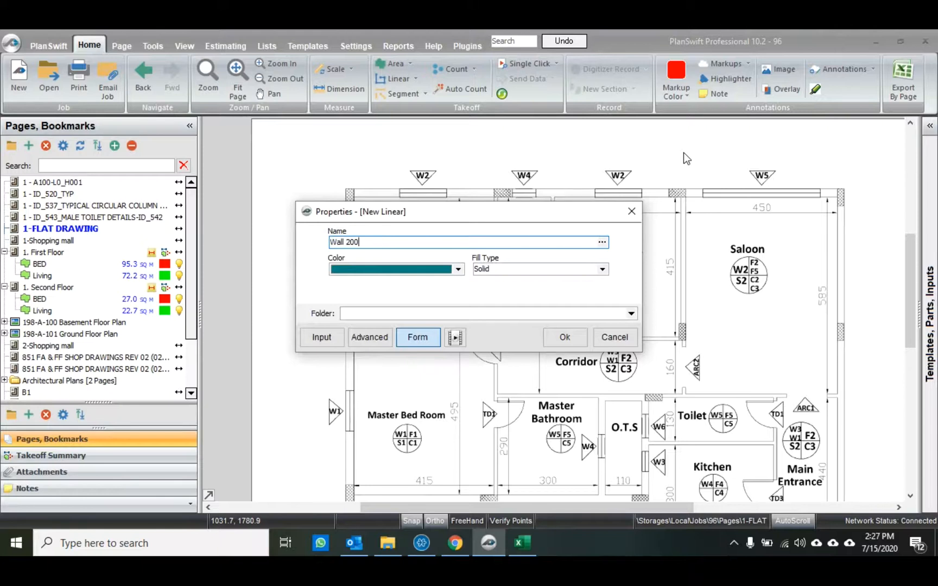
{"action": "left_click", "coordinate": [429, 271]}
{"action": "left_click", "coordinate": [341, 326]}
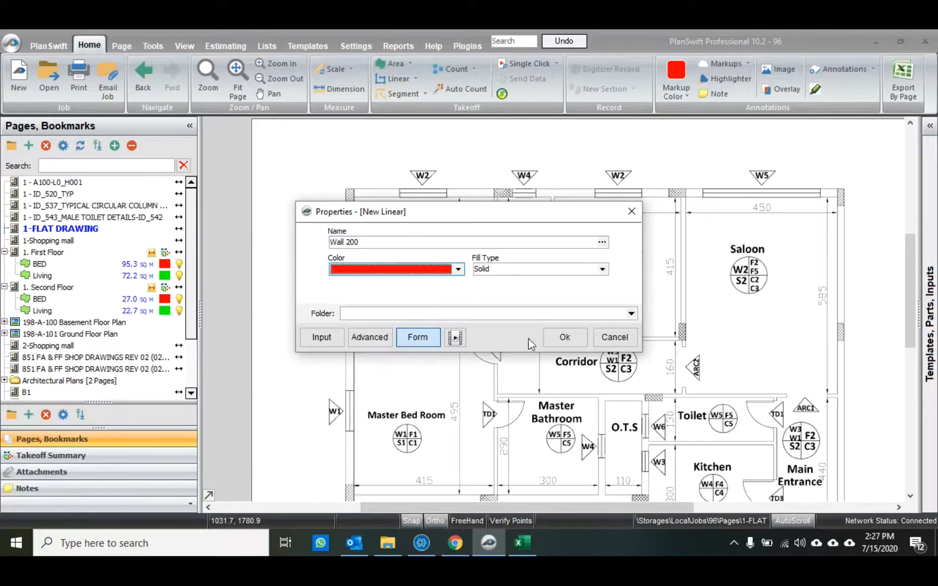
{"action": "left_click", "coordinate": [560, 342]}
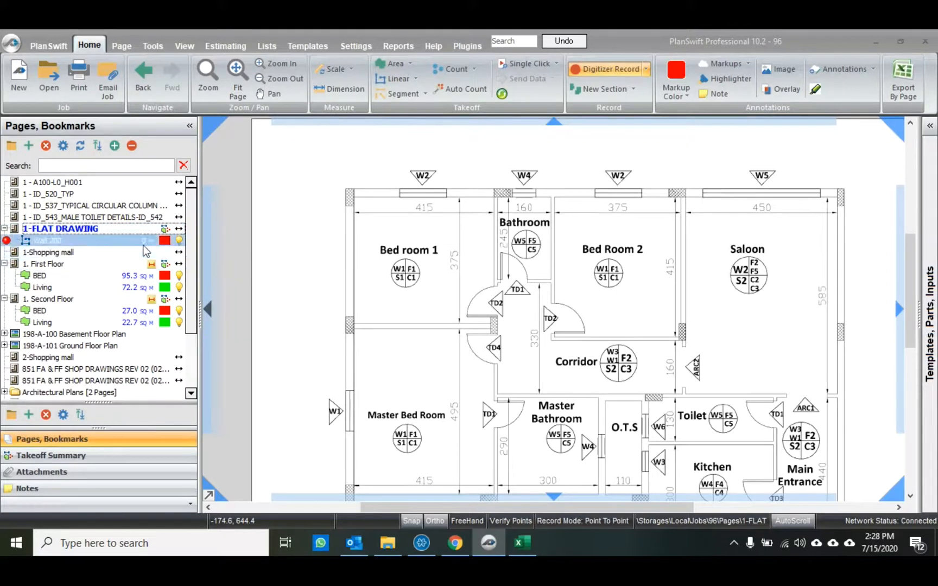
Trace the upper outer wall for Wall 200 from Bed room 1's corner column to the column between Bed Room 2 and Saloon.
{"action": "scroll", "coordinate": [380, 185], "scroll_direction": "up", "scroll_amount": 5}
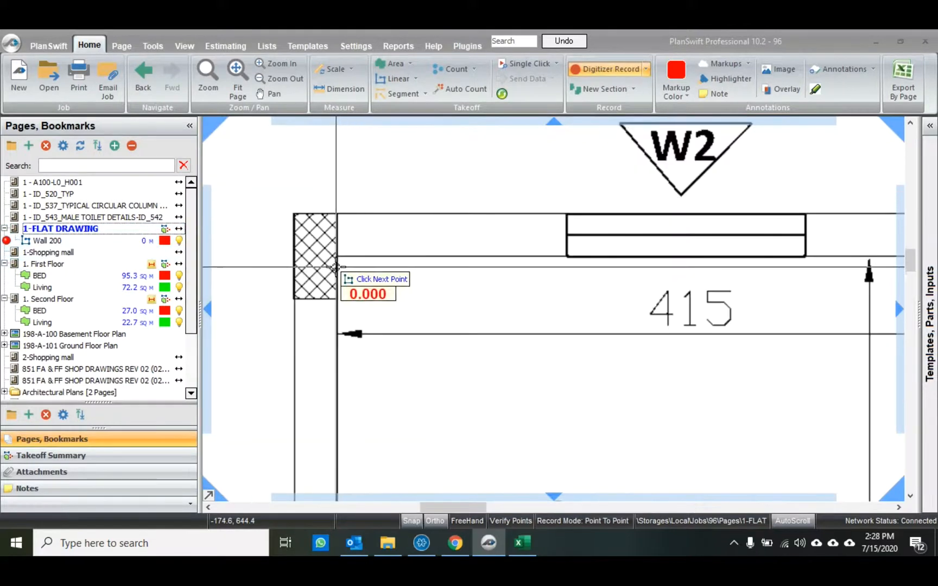
{"action": "scroll", "coordinate": [338, 248], "scroll_direction": "down", "scroll_amount": 1}
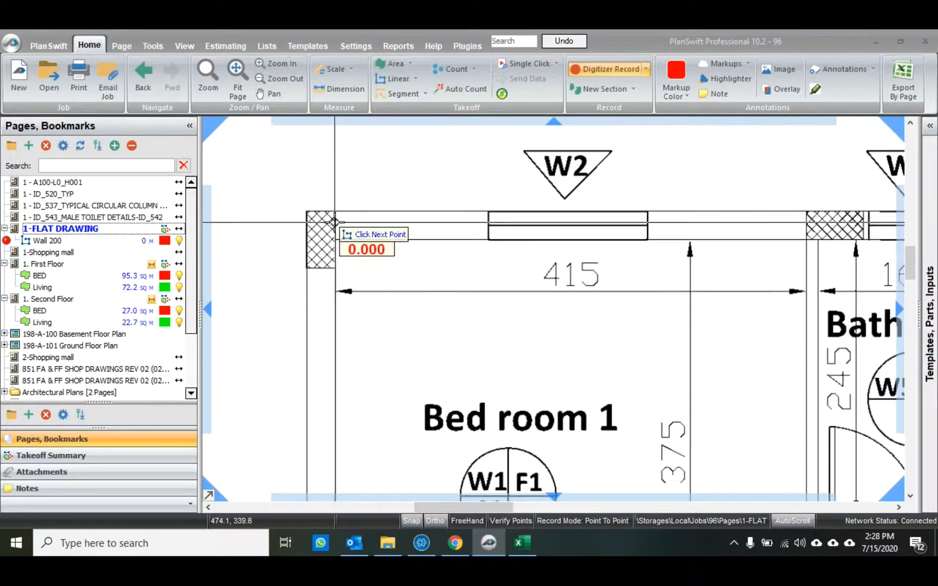
{"action": "left_click", "coordinate": [338, 242]}
{"action": "scroll", "coordinate": [340, 241], "scroll_direction": "down", "scroll_amount": 3}
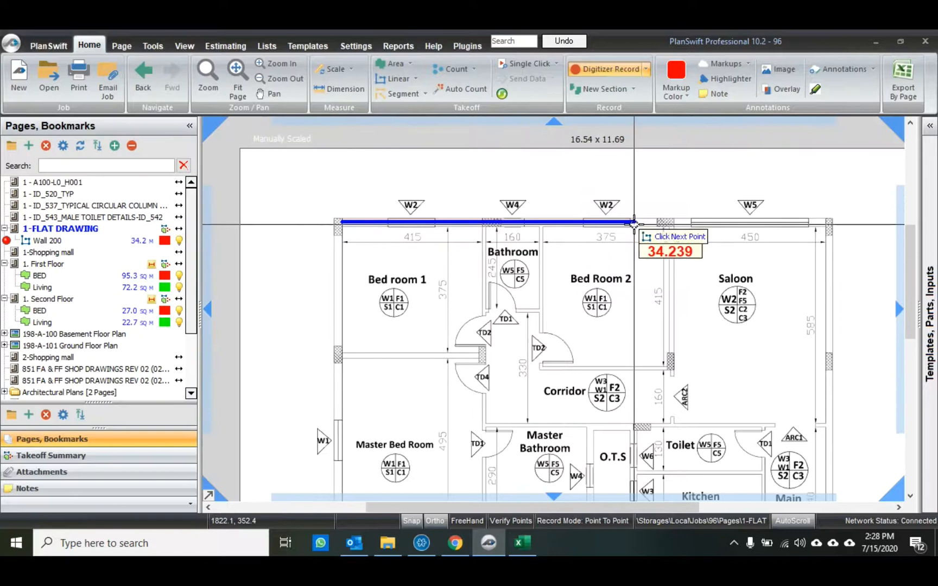
{"action": "scroll", "coordinate": [486, 217], "scroll_direction": "up", "scroll_amount": 3}
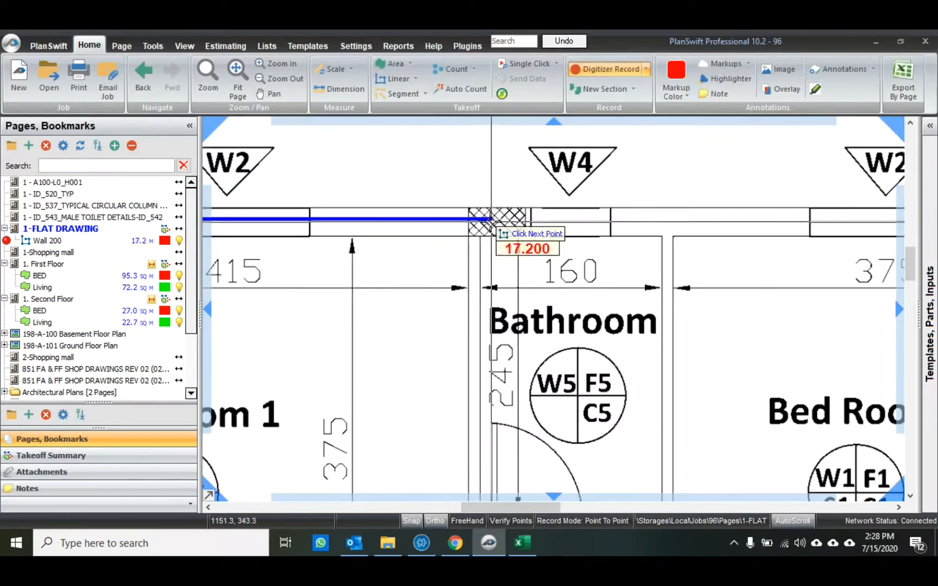
{"action": "scroll", "coordinate": [470, 220], "scroll_direction": "down", "scroll_amount": 3}
{"action": "scroll", "coordinate": [470, 220], "scroll_direction": "up", "scroll_amount": 4}
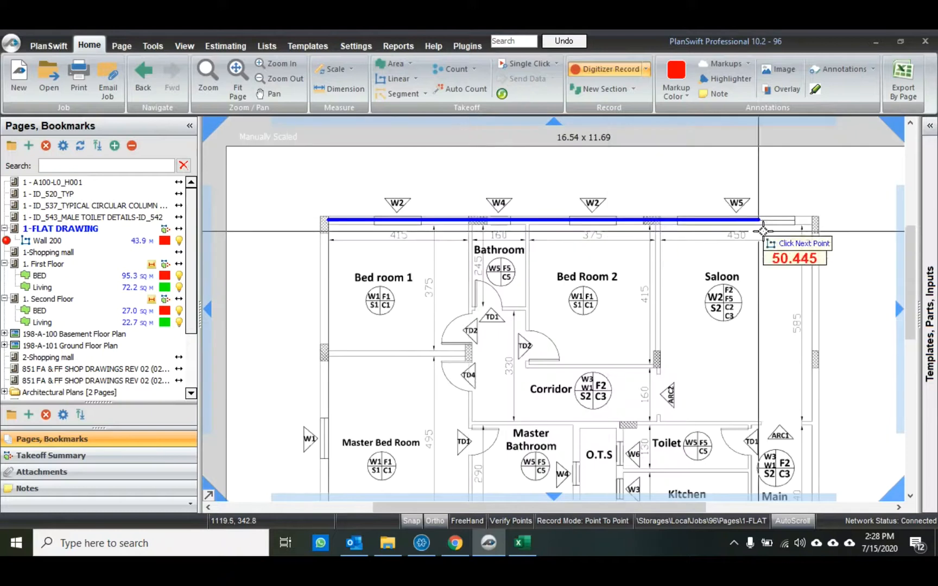
{"action": "scroll", "coordinate": [655, 220], "scroll_direction": "up", "scroll_amount": 2}
{"action": "scroll", "coordinate": [655, 220], "scroll_direction": "up", "scroll_amount": 3}
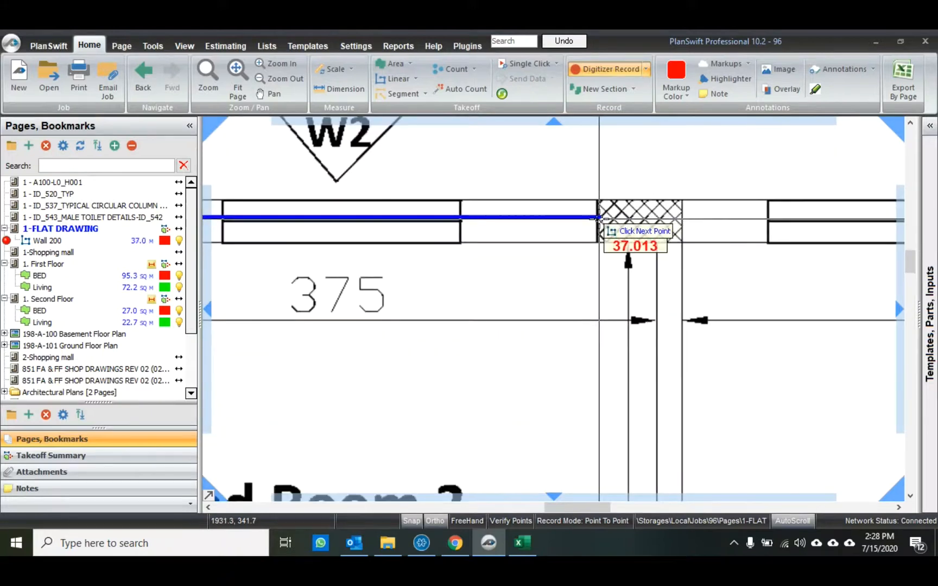
{"action": "left_click", "coordinate": [595, 219]}
Trace the remaining outer walls for Wall 200 from Saloon's upper wall around Main Entrance, Kitchen and Master Bed Room to Bed room 1's corner.
{"action": "scroll", "coordinate": [398, 318], "scroll_direction": "down", "scroll_amount": 4}
{"action": "scroll", "coordinate": [467, 282], "scroll_direction": "up", "scroll_amount": 5}
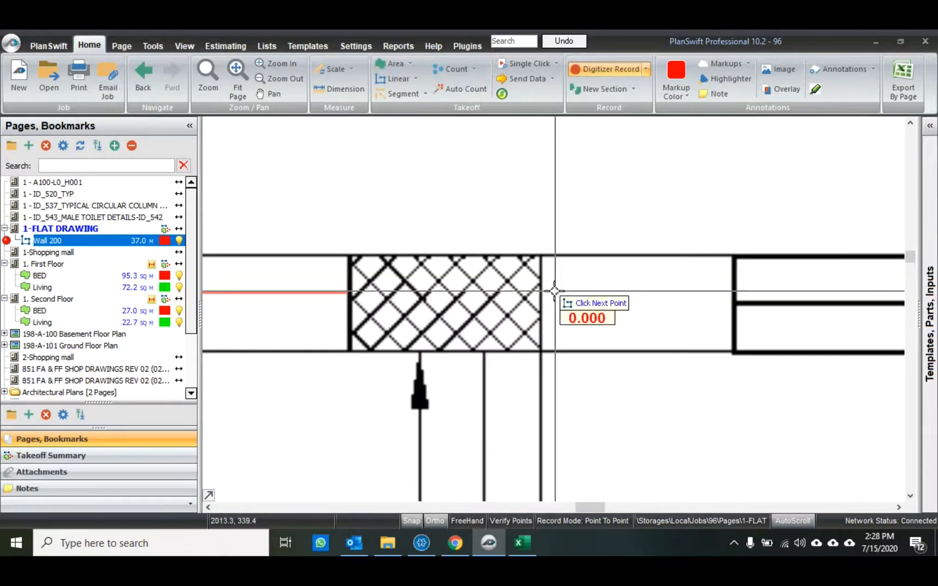
{"action": "scroll", "coordinate": [540, 295], "scroll_direction": "down", "scroll_amount": 4}
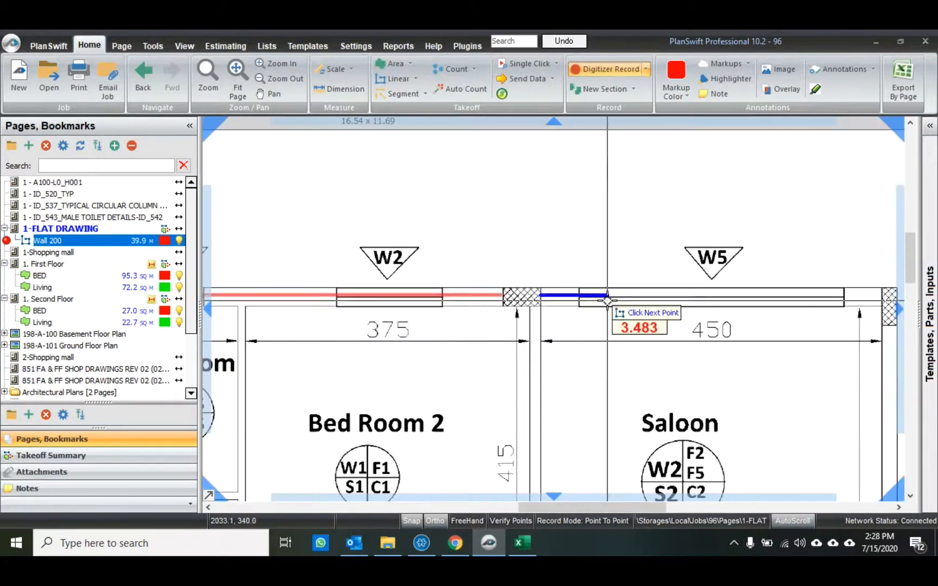
{"action": "scroll", "coordinate": [636, 196], "scroll_direction": "down", "scroll_amount": 2}
{"action": "scroll", "coordinate": [631, 217], "scroll_direction": "down", "scroll_amount": 2}
{"action": "left_click", "coordinate": [697, 146]}
{"action": "left_click", "coordinate": [697, 384]}
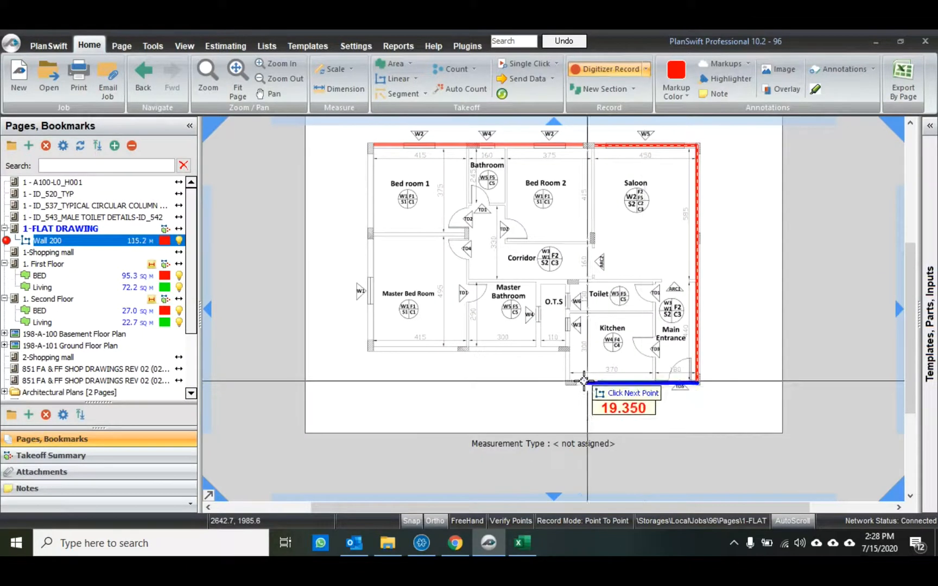
{"action": "left_click", "coordinate": [568, 384]}
{"action": "left_click", "coordinate": [568, 348]}
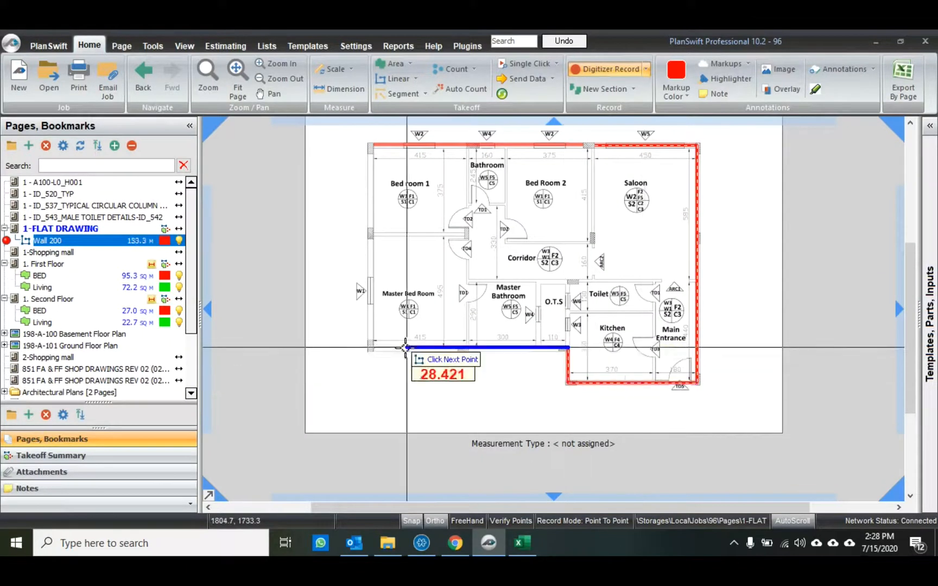
{"action": "left_click", "coordinate": [371, 348]}
{"action": "double_click", "coordinate": [371, 146]}
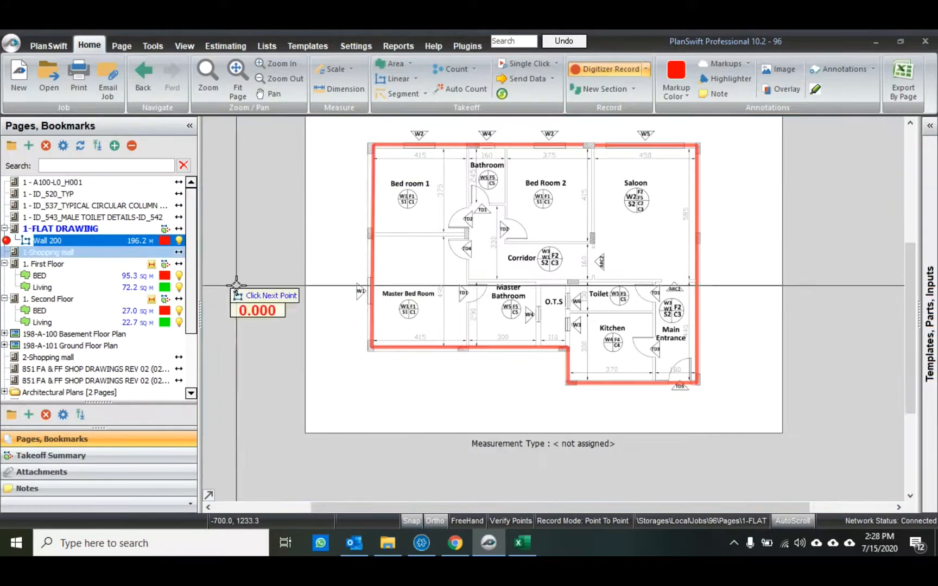
Trace the three inner walls around the O.T.S shaft as another Wall 200 section.
{"action": "scroll", "coordinate": [562, 310], "scroll_direction": "up", "scroll_amount": 3}
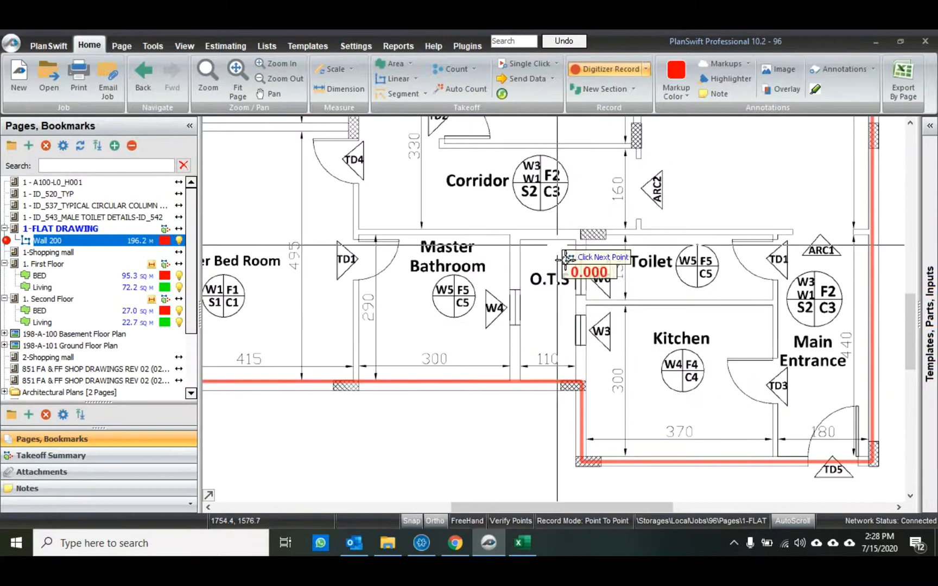
{"action": "scroll", "coordinate": [565, 293], "scroll_direction": "down", "scroll_amount": 2}
{"action": "scroll", "coordinate": [561, 283], "scroll_direction": "up", "scroll_amount": 2}
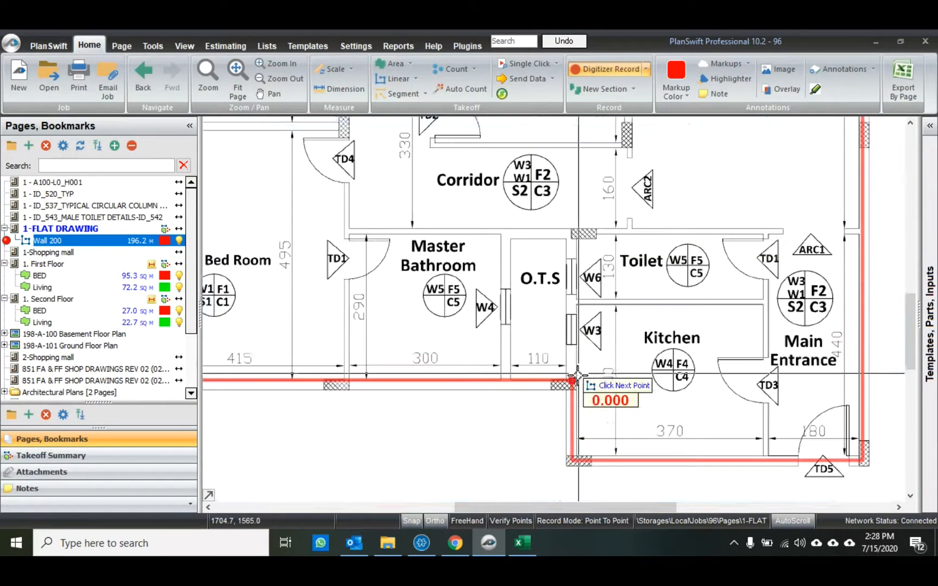
{"action": "left_click", "coordinate": [568, 350]}
{"action": "left_click", "coordinate": [569, 253]}
{"action": "left_click", "coordinate": [508, 240]}
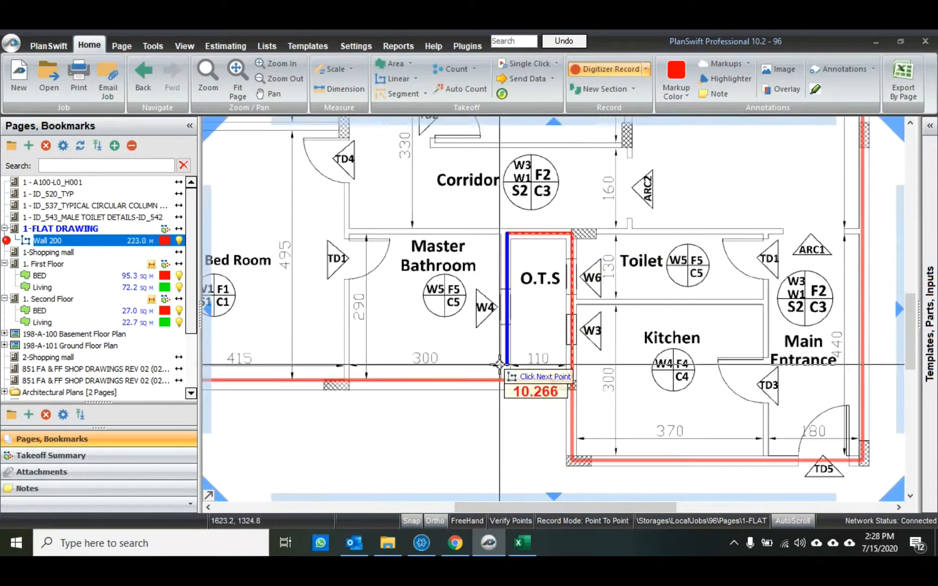
{"action": "right_click", "coordinate": [508, 379]}
{"action": "scroll", "coordinate": [580, 396], "scroll_direction": "down", "scroll_amount": 2}
{"action": "scroll", "coordinate": [581, 396], "scroll_direction": "down", "scroll_amount": 2}
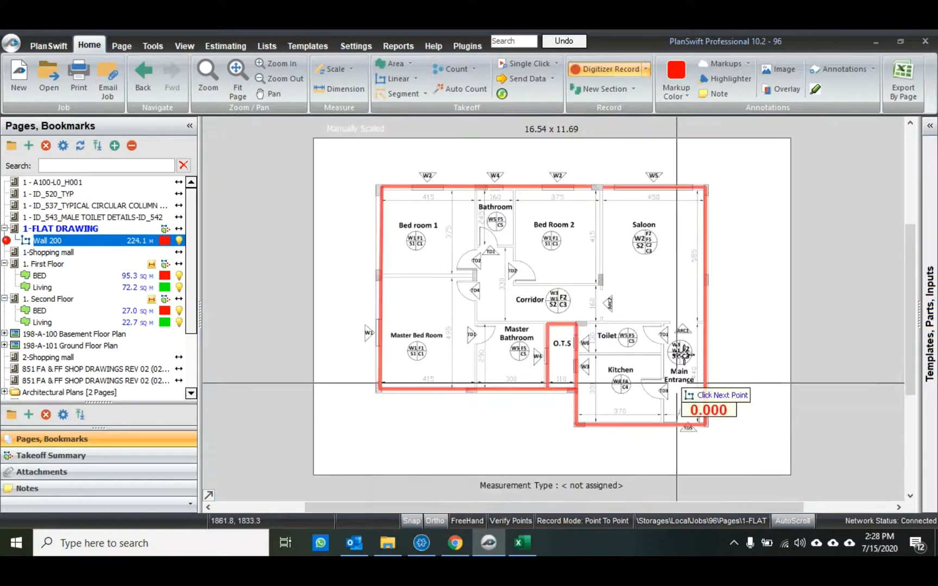
Trace the partition between Bed room 1 and Master Bed Room as a Wall 200 section.
{"action": "scroll", "coordinate": [365, 255], "scroll_direction": "up", "scroll_amount": 5}
{"action": "left_click", "coordinate": [368, 260]}
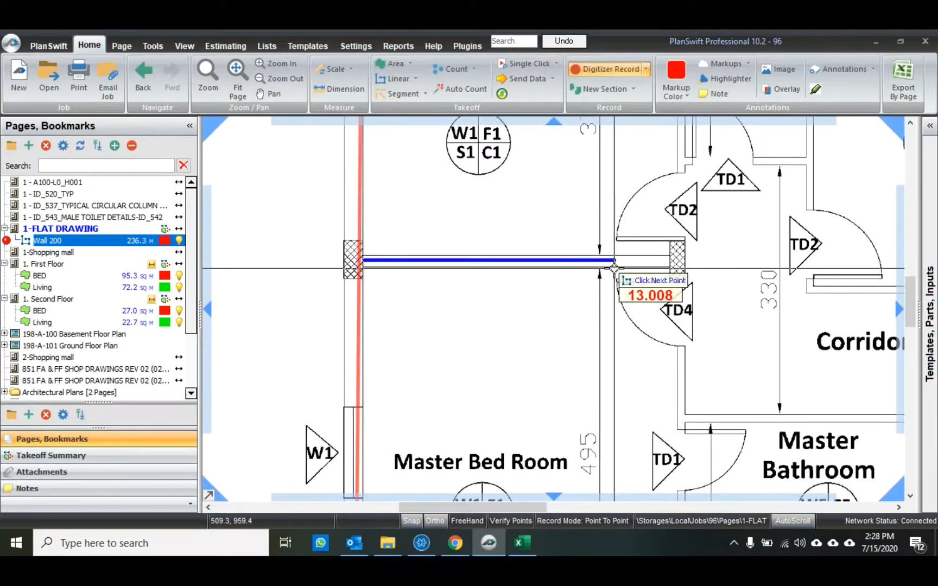
{"action": "right_click", "coordinate": [674, 261]}
{"action": "scroll", "coordinate": [491, 332], "scroll_direction": "down", "scroll_amount": 5}
Trace the wall between Bed Room 2 and Saloon up to the outer wall and stop recording Wall 200.
{"action": "scroll", "coordinate": [695, 281], "scroll_direction": "up", "scroll_amount": 3}
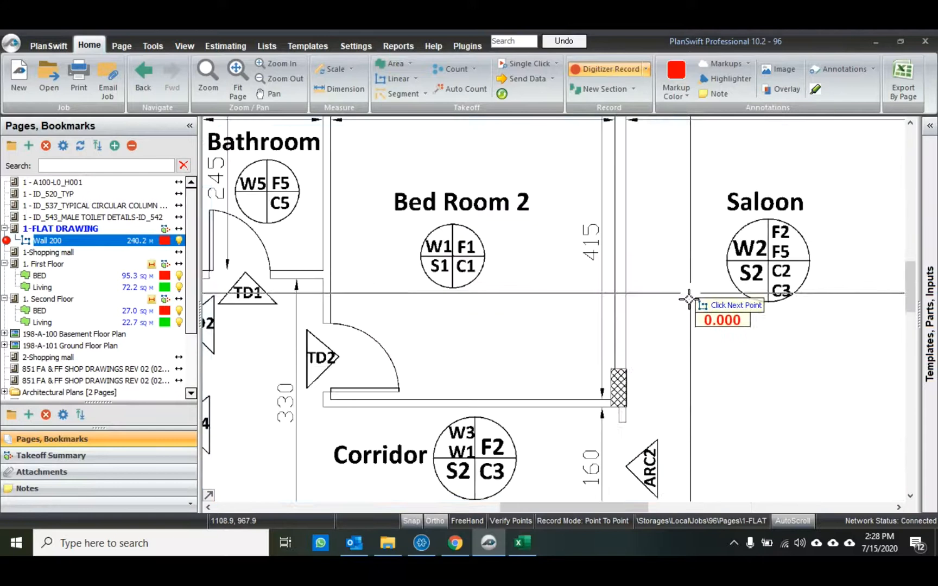
{"action": "left_click", "coordinate": [621, 368]}
{"action": "scroll", "coordinate": [621, 369], "scroll_direction": "down", "scroll_amount": 1}
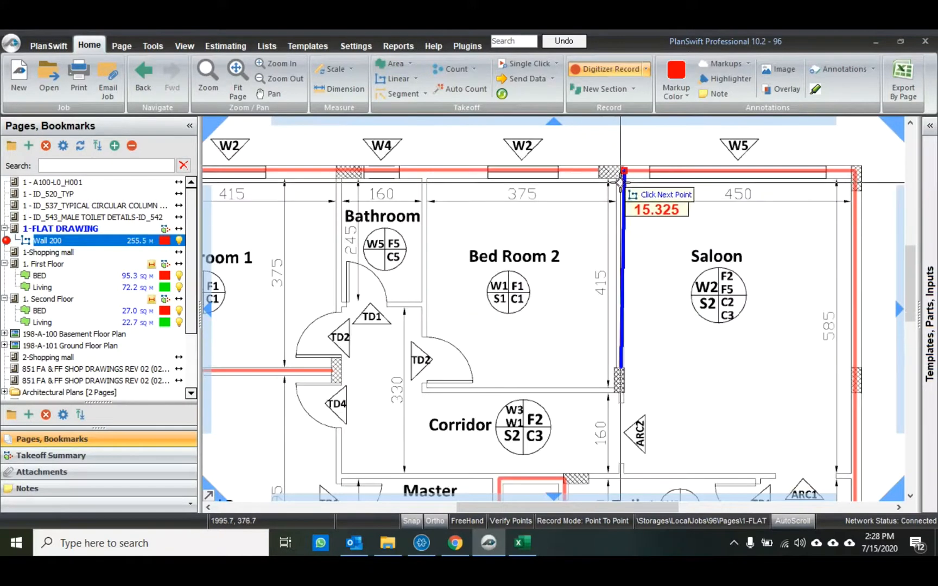
{"action": "scroll", "coordinate": [619, 174], "scroll_direction": "up", "scroll_amount": 3}
{"action": "left_click", "coordinate": [617, 172]}
{"action": "scroll", "coordinate": [616, 172], "scroll_direction": "down", "scroll_amount": 3}
{"action": "right_click", "coordinate": [554, 223]}
{"action": "left_click", "coordinate": [580, 253]}
Show the takeoff legend on the flat drawing and size it to fit below Master Bed Room.
{"action": "right_click", "coordinate": [384, 300]}
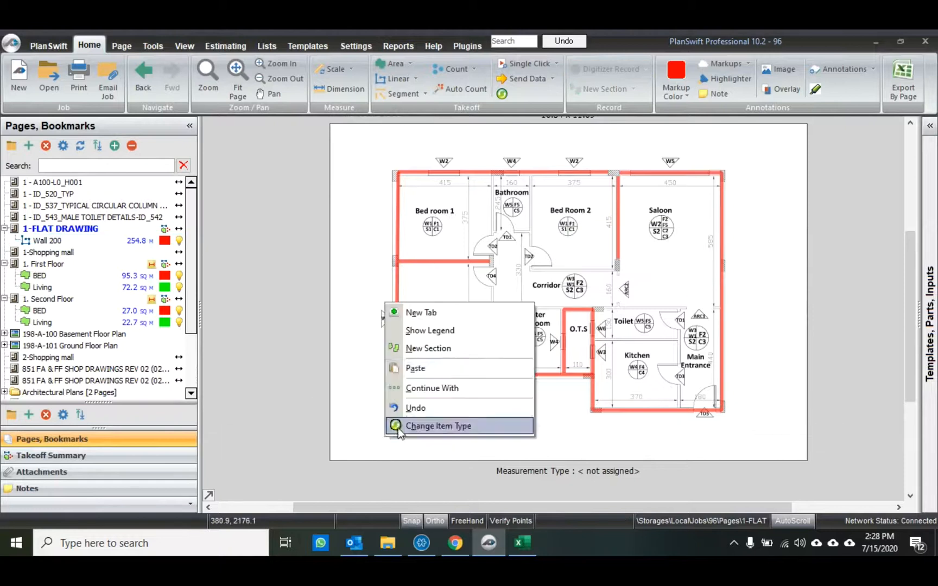
{"action": "left_click", "coordinate": [421, 329]}
{"action": "left_click_drag", "start_coordinate": [450, 445], "coordinate": [539, 422]}
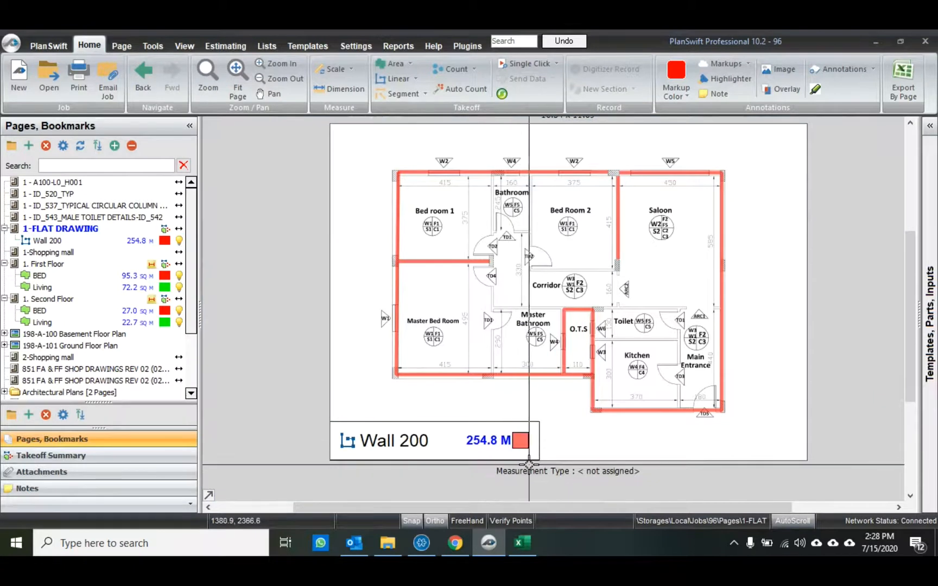
Check the Wall 200mm - 4m quantity in the Excel Estimation sheet and return to PlanSwift.
{"action": "left_click", "coordinate": [526, 543]}
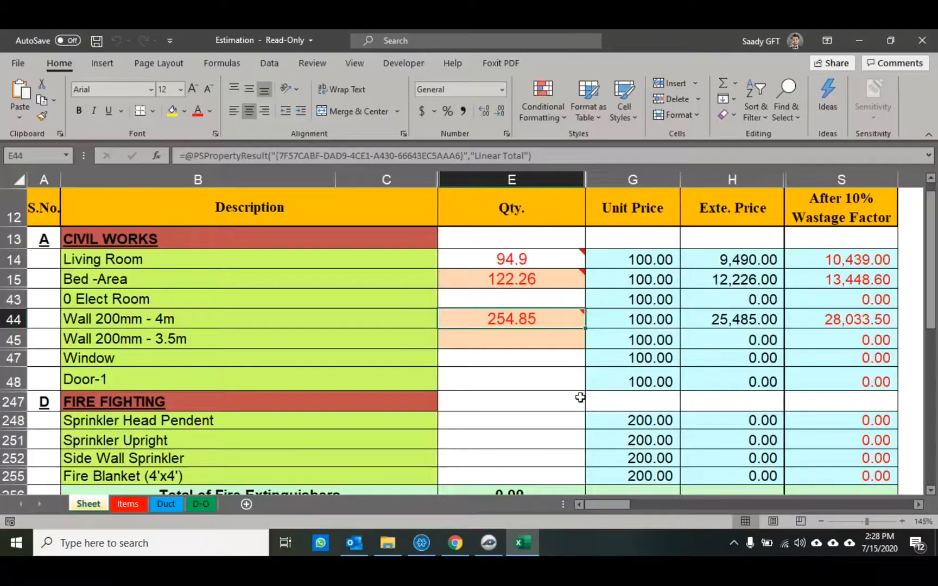
{"action": "left_click", "coordinate": [539, 375]}
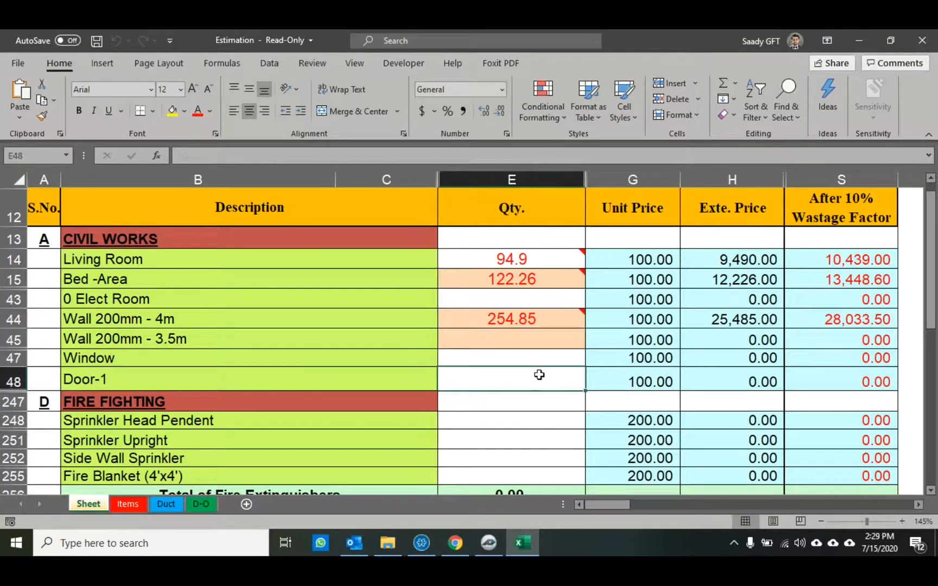
{"action": "left_click", "coordinate": [488, 543]}
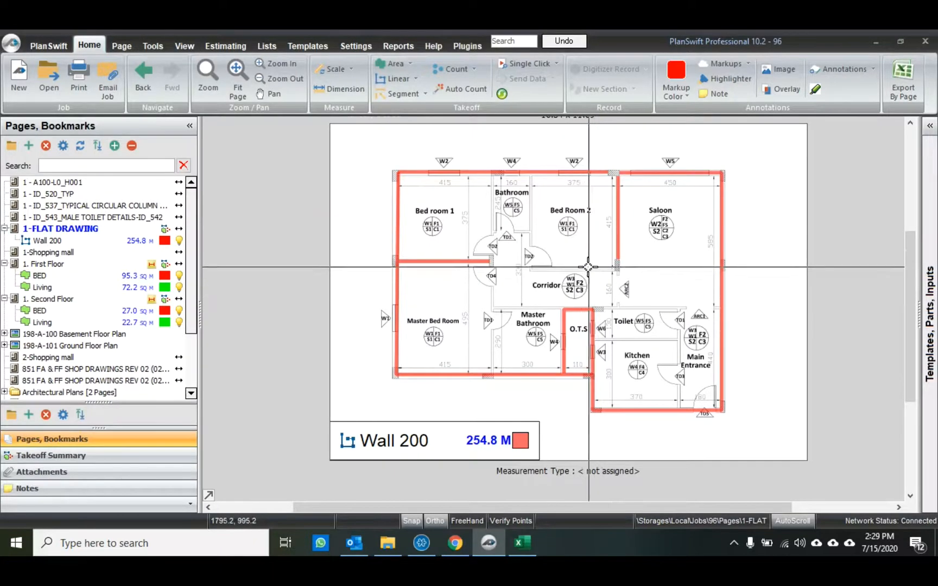
Record the Master Bathroom floor on the flat drawing as a section of the First Floor's BED area takeoff, and stop recording.
{"action": "scroll", "coordinate": [593, 179], "scroll_direction": "up", "scroll_amount": 3}
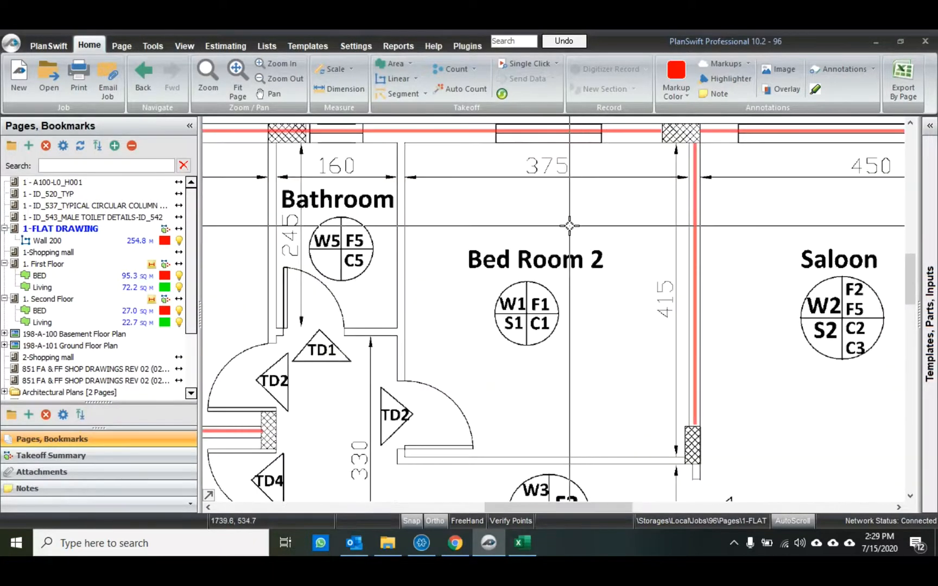
{"action": "scroll", "coordinate": [570, 226], "scroll_direction": "down", "scroll_amount": 3}
{"action": "scroll", "coordinate": [467, 417], "scroll_direction": "up", "scroll_amount": 3}
{"action": "scroll", "coordinate": [467, 417], "scroll_direction": "up", "scroll_amount": 1}
{"action": "left_click_drag", "start_coordinate": [466, 411], "coordinate": [473, 311]}
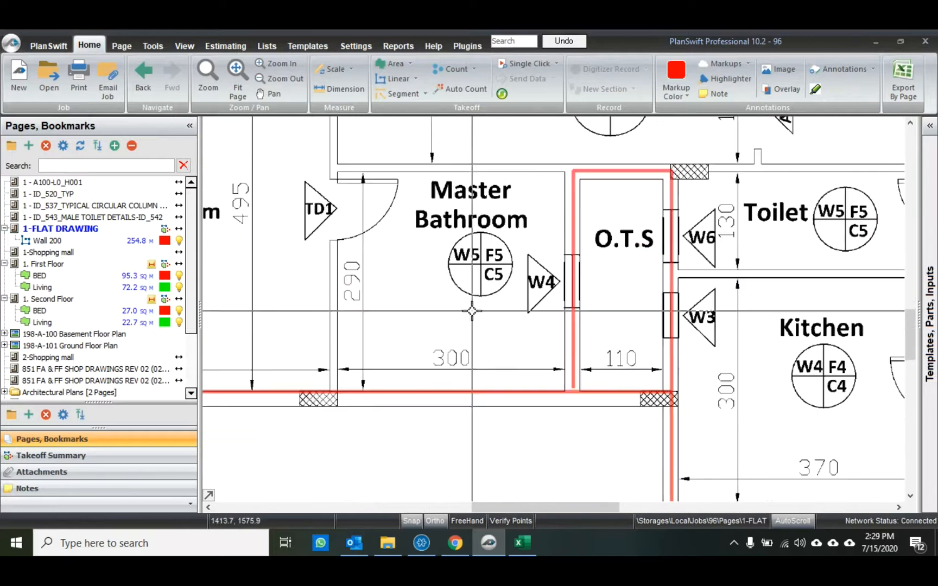
{"action": "left_click", "coordinate": [7, 275]}
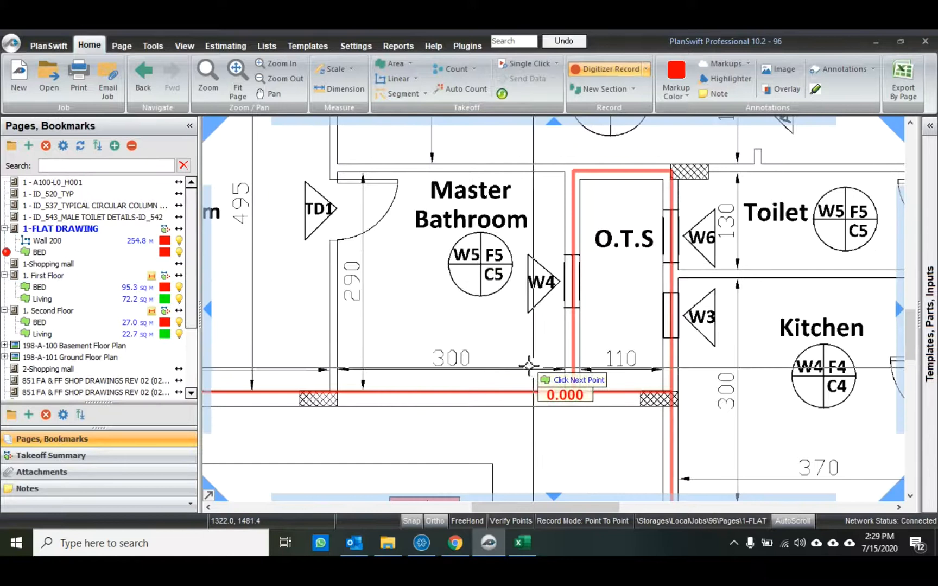
{"action": "scroll", "coordinate": [564, 392], "scroll_direction": "up", "scroll_amount": 3}
{"action": "scroll", "coordinate": [515, 345], "scroll_direction": "down", "scroll_amount": 3}
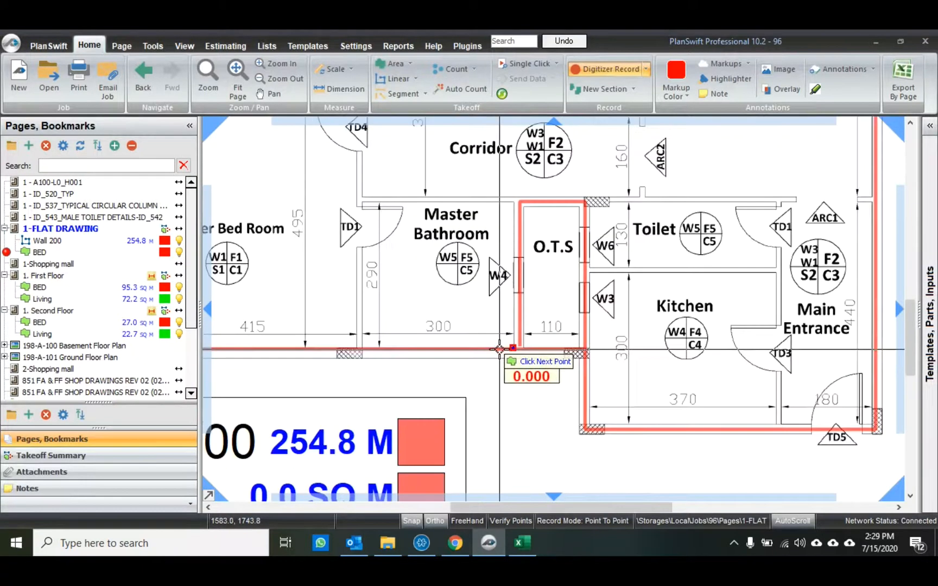
{"action": "scroll", "coordinate": [370, 347], "scroll_direction": "up", "scroll_amount": 3}
{"action": "left_click", "coordinate": [315, 342]}
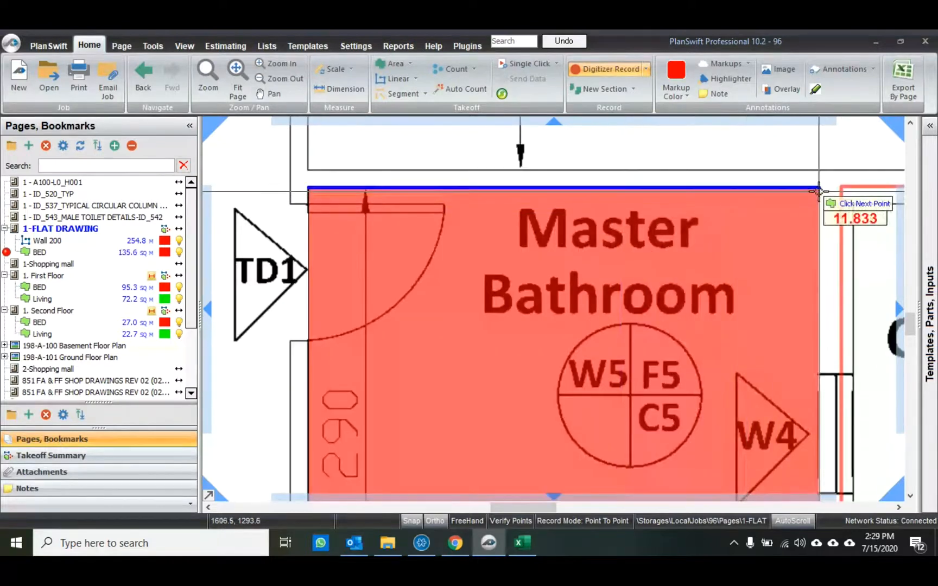
{"action": "left_click", "coordinate": [820, 188]}
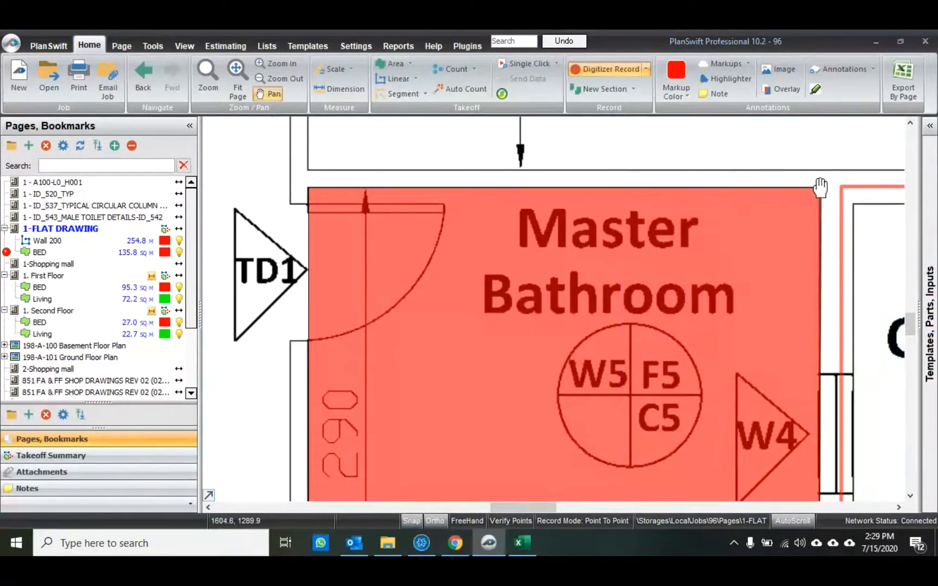
{"action": "right_click", "coordinate": [826, 195]}
{"action": "left_click", "coordinate": [830, 223]}
Label the Master Bathroom section with its takeoff name and area, and make the page legend wider and shorter.
{"action": "scroll", "coordinate": [499, 248], "scroll_direction": "down", "scroll_amount": 5}
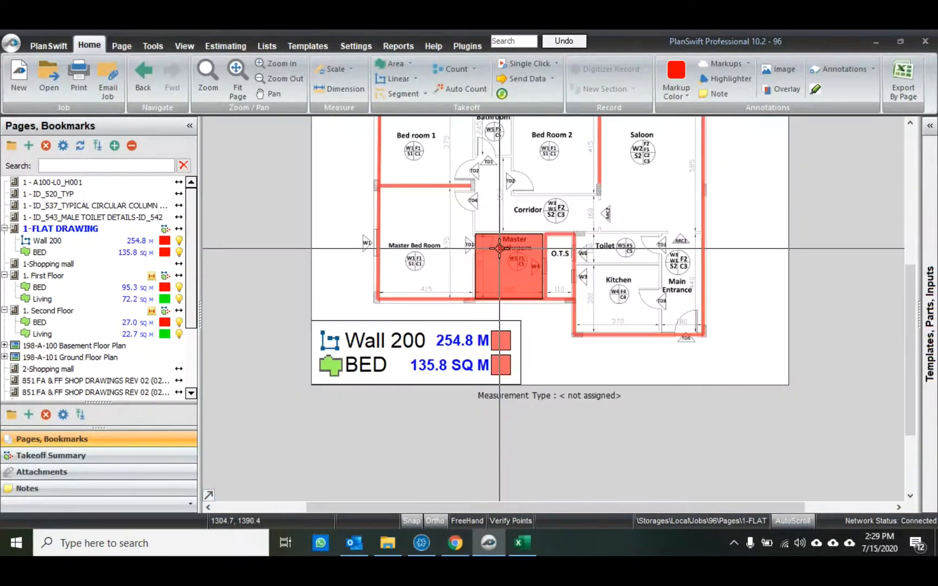
{"action": "right_click", "coordinate": [500, 248]}
{"action": "left_click", "coordinate": [538, 203]}
{"action": "scroll", "coordinate": [489, 317], "scroll_direction": "up", "scroll_amount": 2}
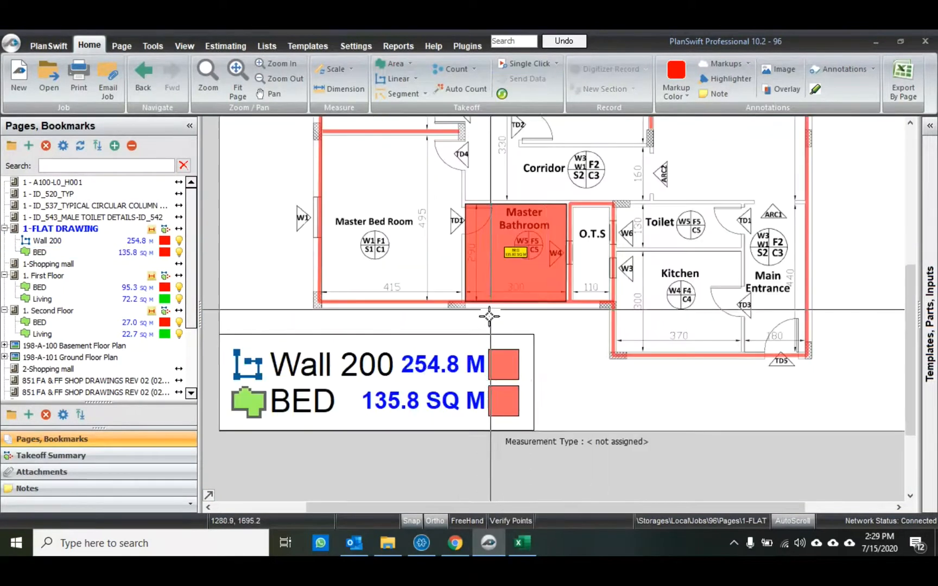
{"action": "left_click_drag", "start_coordinate": [534, 335], "coordinate": [565, 359]}
Open the colour choices for the Wall 200 takeoff.
{"action": "left_click", "coordinate": [164, 240]}
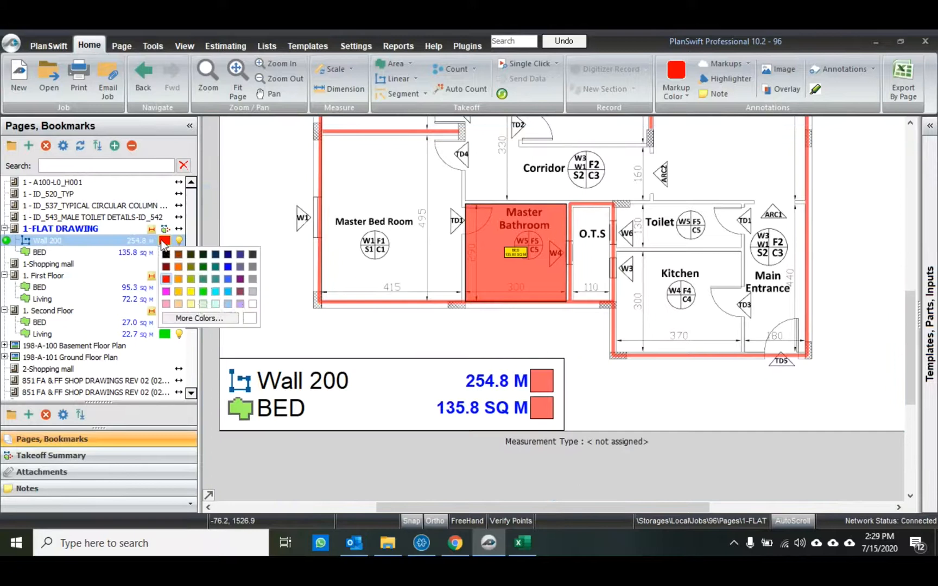
Change the Wall 200 takeoff's color to blue on the flat drawing and toggle the BED takeoff's visibility off and on.
{"action": "left_click", "coordinate": [227, 271]}
{"action": "scroll", "coordinate": [387, 293], "scroll_direction": "down", "scroll_amount": 2}
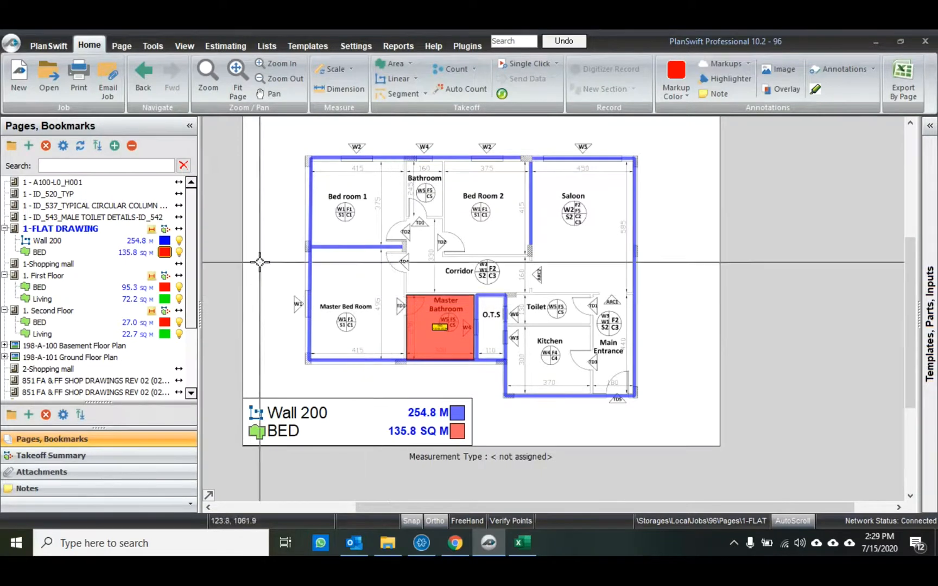
{"action": "left_click", "coordinate": [180, 253]}
{"action": "left_click", "coordinate": [181, 255]}
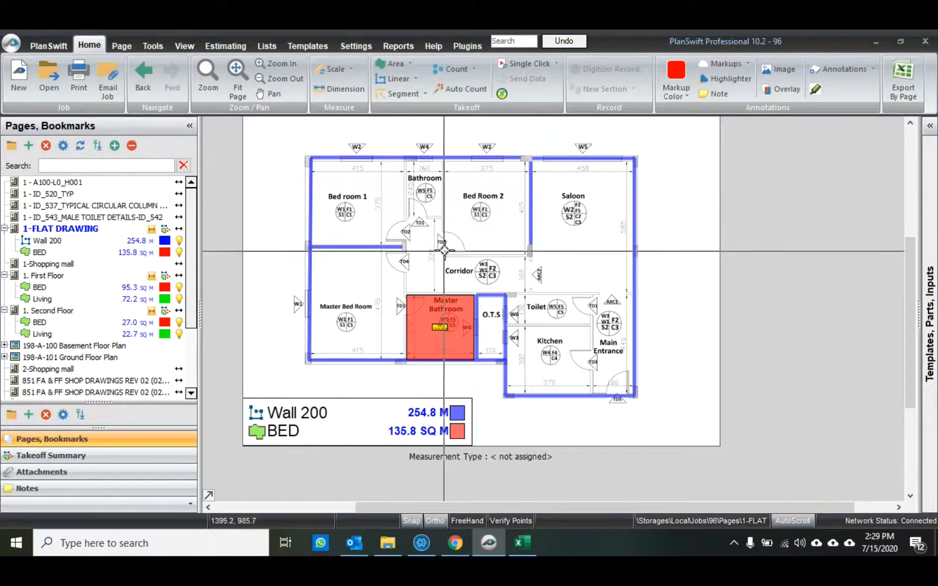
View the First Floor page and return to the 1-FLAT DRAWING page to look at its walls.
{"action": "left_click", "coordinate": [127, 276]}
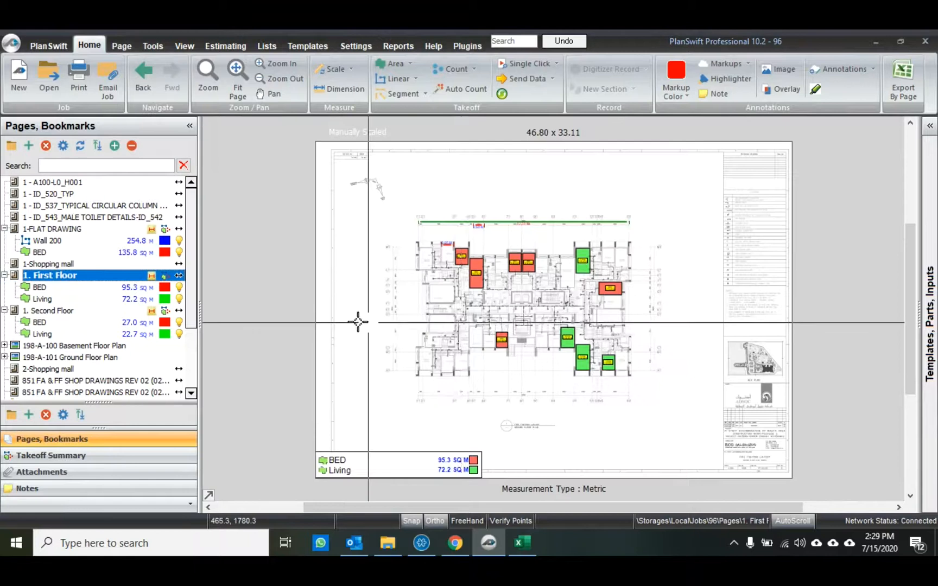
{"action": "left_click", "coordinate": [62, 229]}
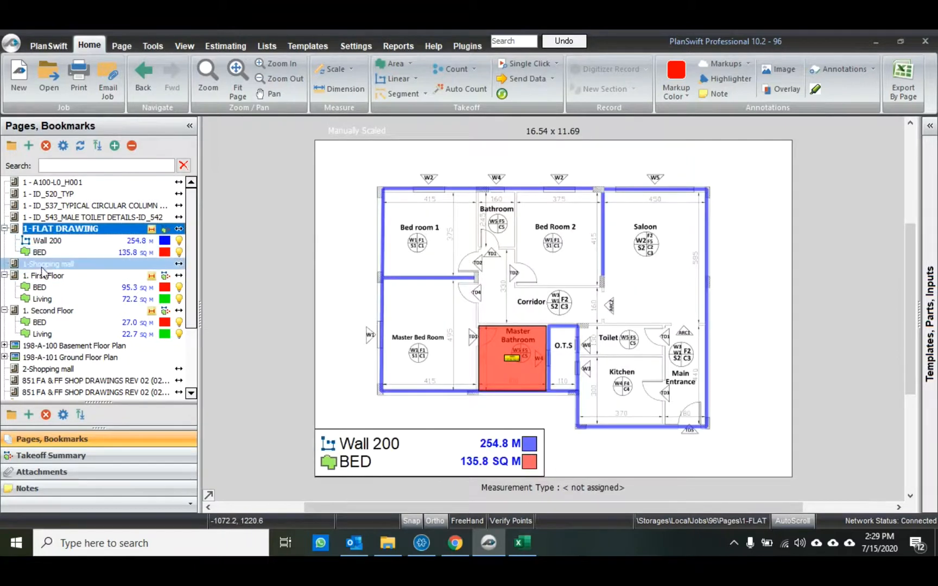
{"action": "scroll", "coordinate": [518, 251], "scroll_direction": "up", "scroll_amount": 1}
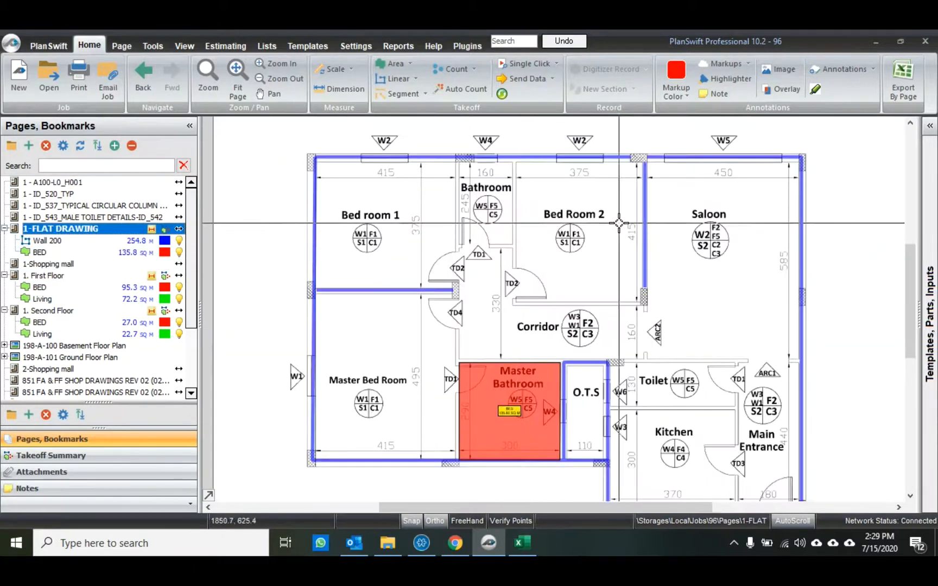
Open the First Floor page to inspect the pipe layout around the lobby, and toggle the Living takeoff's visibility off and on.
{"action": "left_click", "coordinate": [59, 276]}
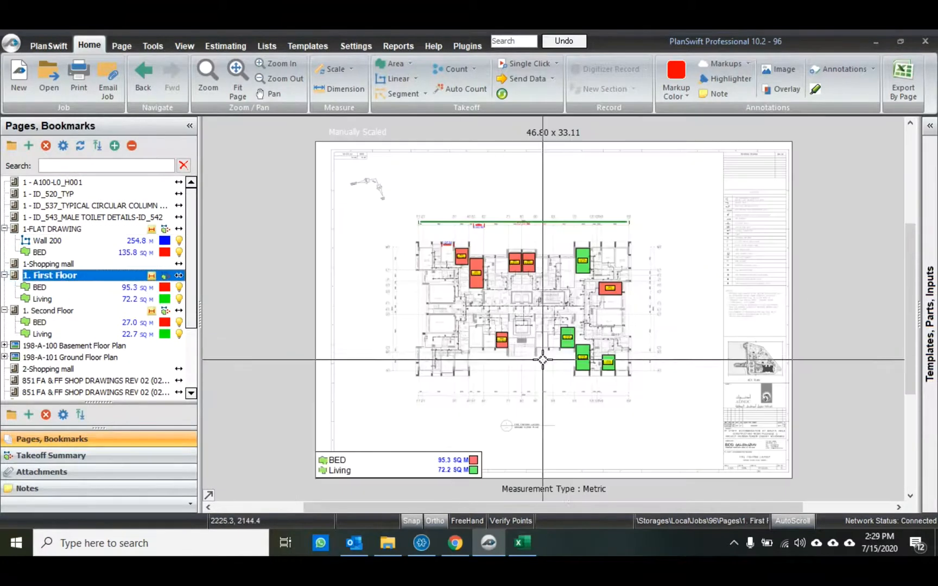
{"action": "scroll", "coordinate": [570, 353], "scroll_direction": "up", "scroll_amount": 3}
{"action": "scroll", "coordinate": [380, 272], "scroll_direction": "up", "scroll_amount": 2}
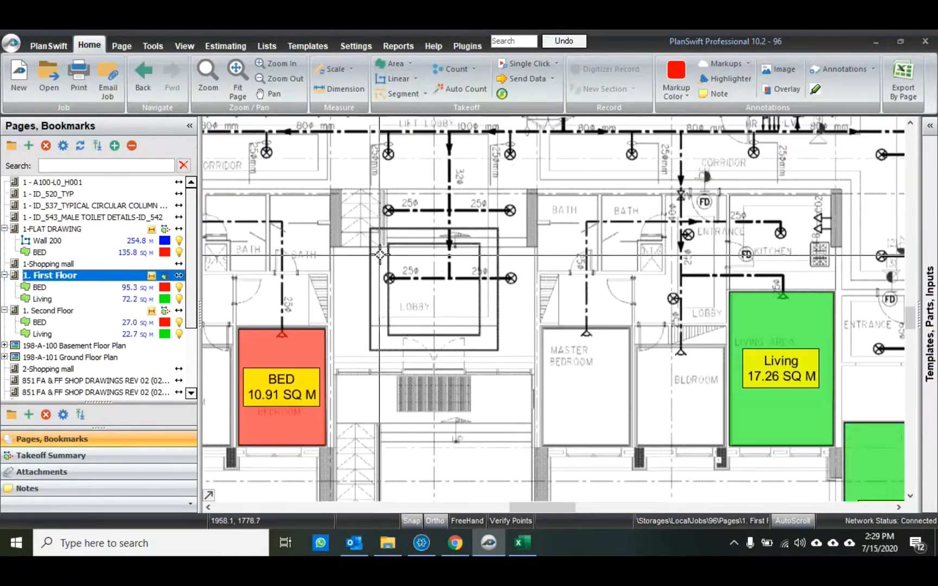
{"action": "left_click_drag", "start_coordinate": [445, 294], "coordinate": [505, 320]}
{"action": "left_click_drag", "start_coordinate": [411, 277], "coordinate": [491, 299]}
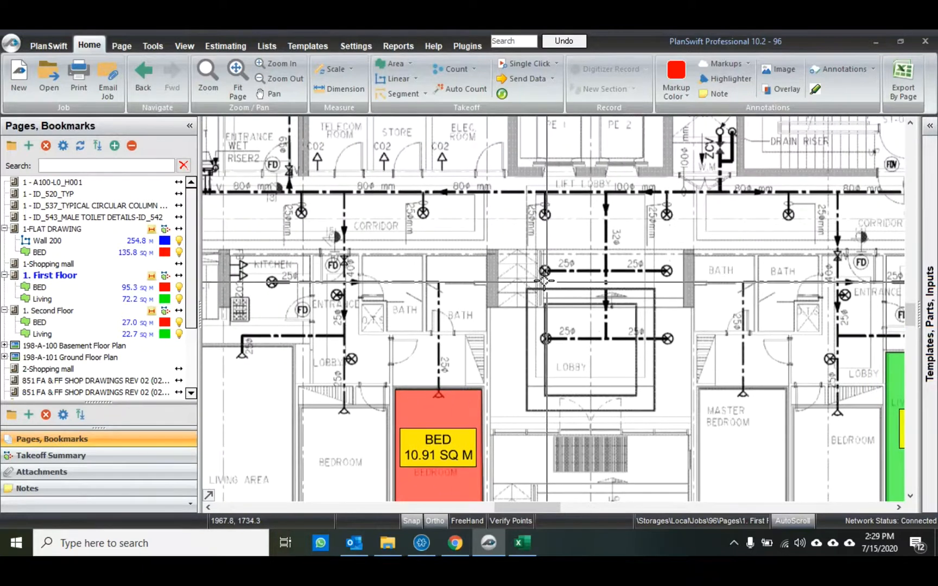
{"action": "scroll", "coordinate": [544, 281], "scroll_direction": "down", "scroll_amount": 2}
{"action": "left_click", "coordinate": [180, 299]}
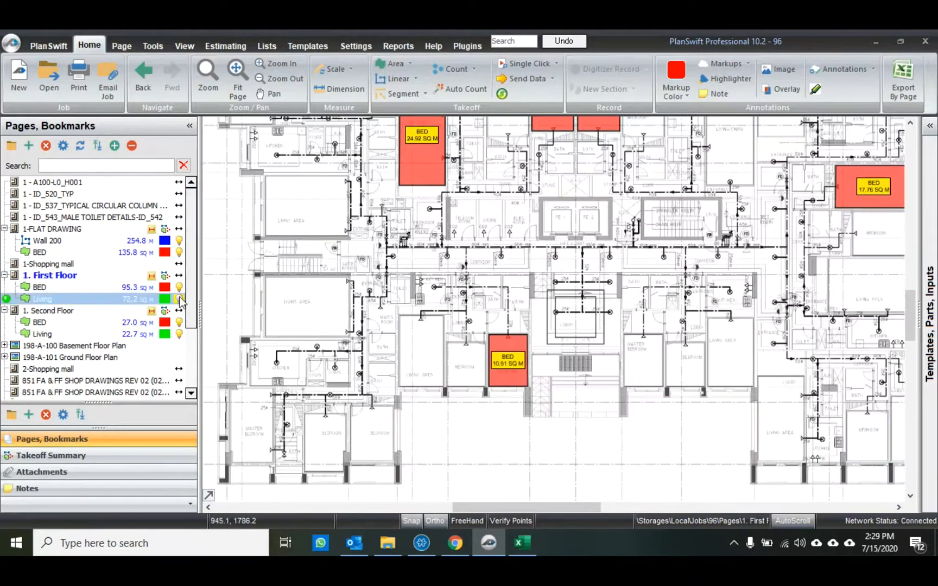
{"action": "left_click", "coordinate": [180, 299]}
Switch to the Estimation workbook in Excel and bring the Pipes & Cables section into view.
{"action": "left_click", "coordinate": [522, 542]}
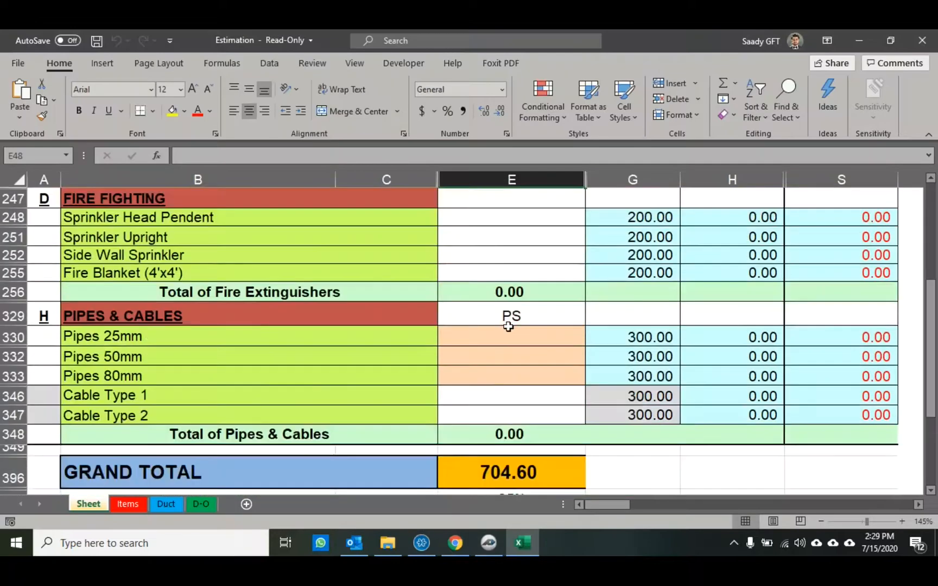
{"action": "scroll", "coordinate": [508, 326], "scroll_direction": "down", "scroll_amount": 1}
{"action": "right_click", "coordinate": [492, 300]}
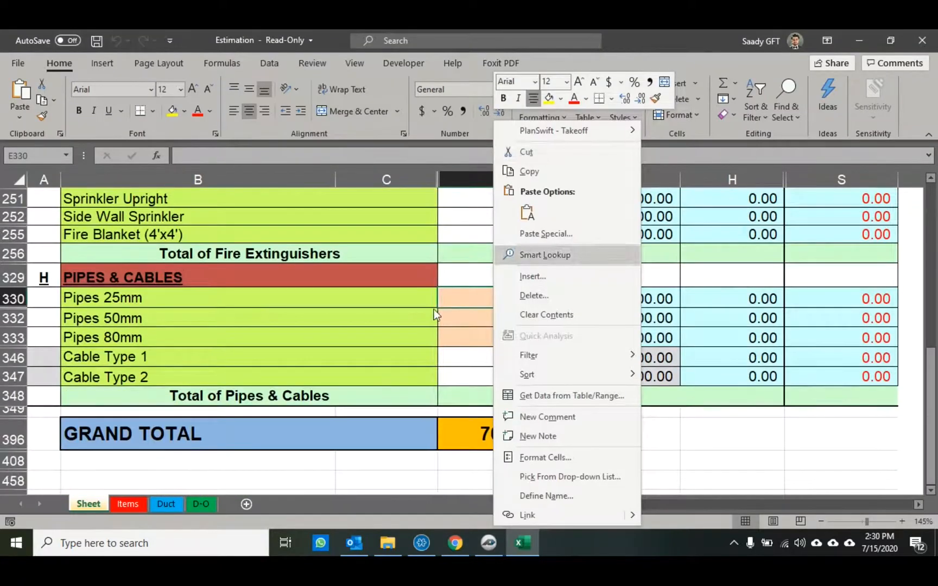
{"action": "key", "text": "Escape"}
{"action": "scroll", "coordinate": [516, 330], "scroll_direction": "up", "scroll_amount": 4}
{"action": "scroll", "coordinate": [516, 330], "scroll_direction": "down", "scroll_amount": 3}
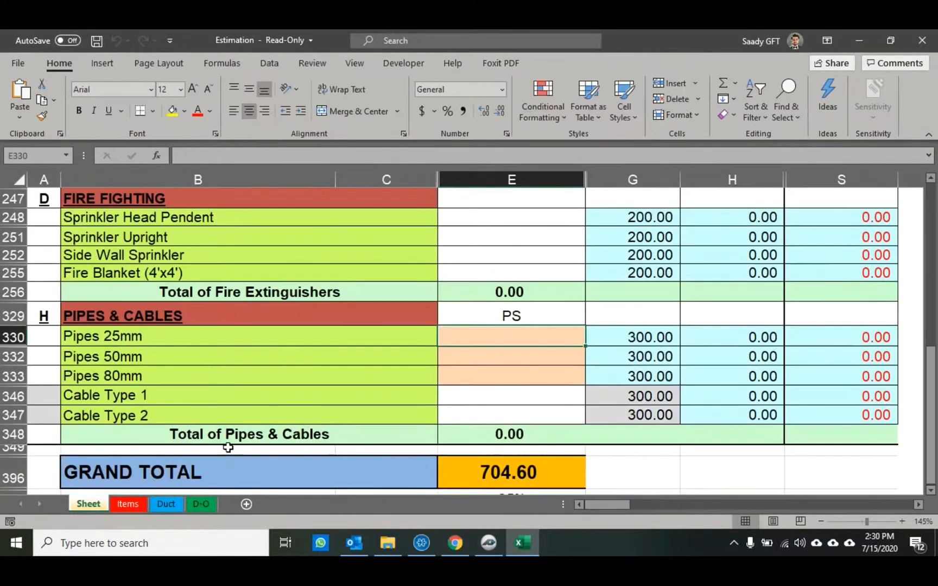
Look through the Items, Duct and D-O sheets of the workbook and return to the main Sheet.
{"action": "left_click", "coordinate": [129, 504]}
{"action": "left_click", "coordinate": [166, 504]}
{"action": "left_click", "coordinate": [201, 504]}
{"action": "left_click", "coordinate": [166, 504]}
{"action": "left_click", "coordinate": [96, 505]}
Start a PlanSwift linear takeoff from the Pipes 25mm quantity cell E330, named 25mm and colored blue.
{"action": "right_click", "coordinate": [530, 338]}
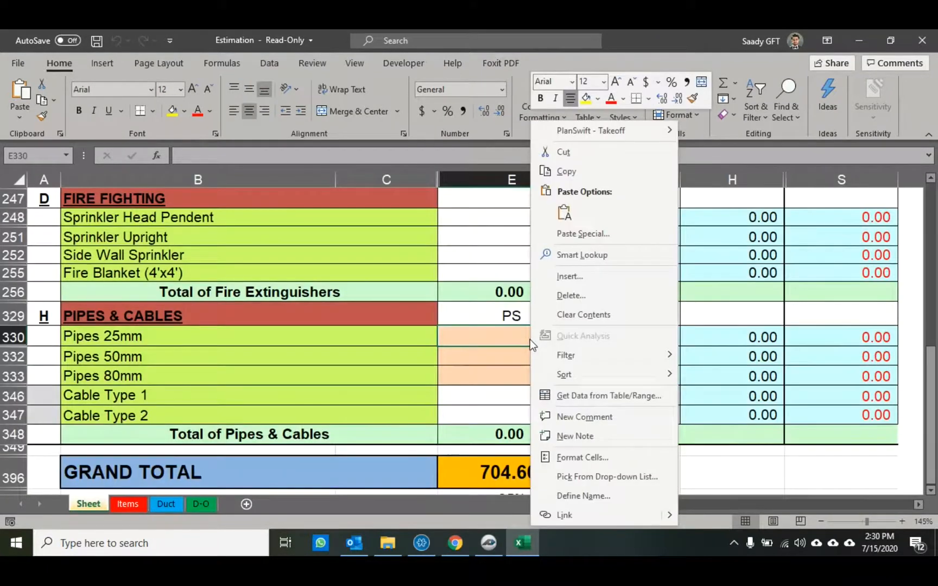
{"action": "mouse_move", "coordinate": [650, 133]}
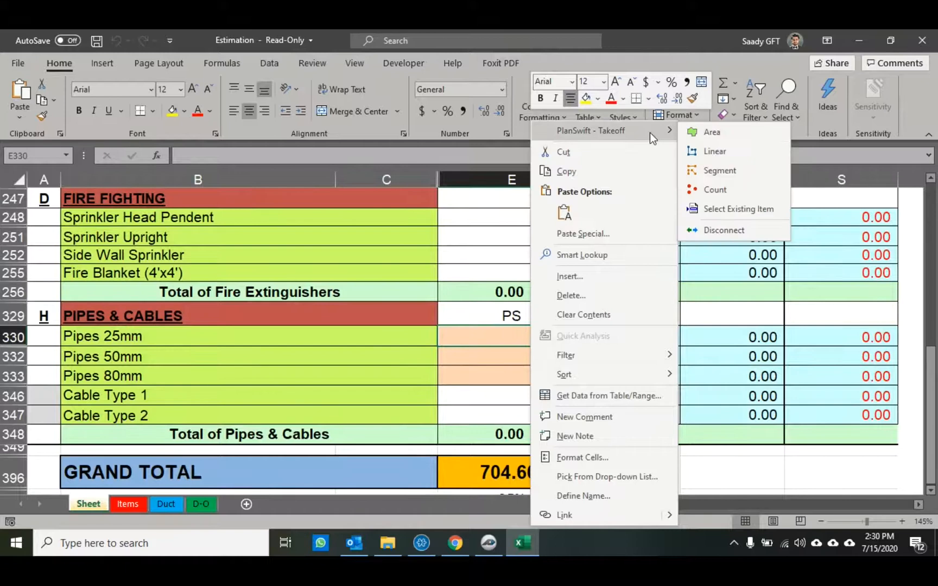
{"action": "left_click", "coordinate": [723, 153]}
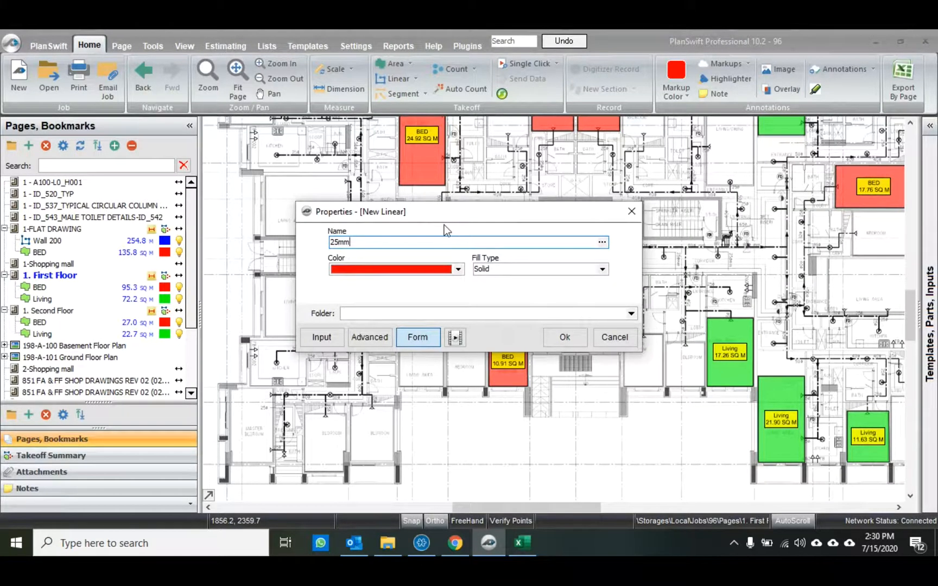
{"action": "left_click", "coordinate": [441, 269]}
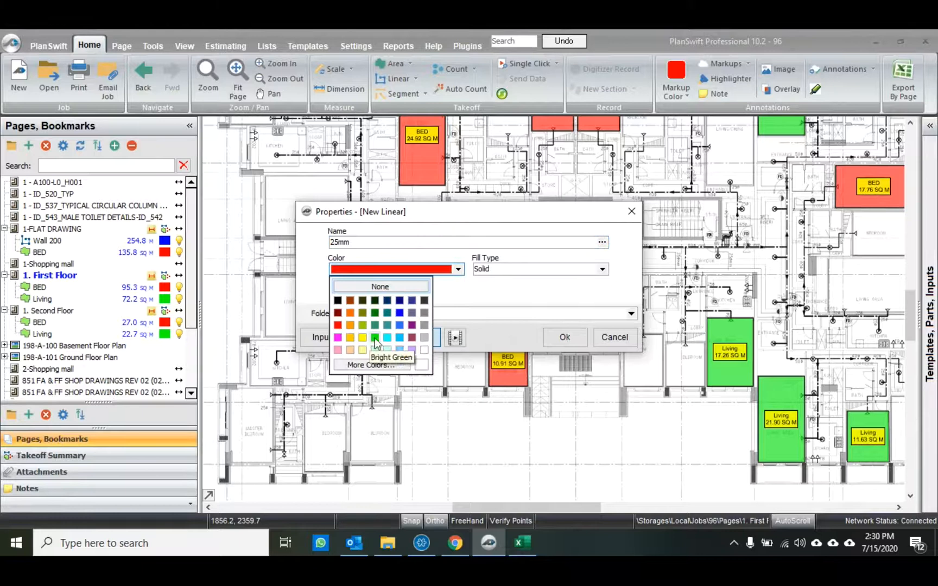
{"action": "left_click", "coordinate": [399, 314]}
{"action": "left_click", "coordinate": [565, 339]}
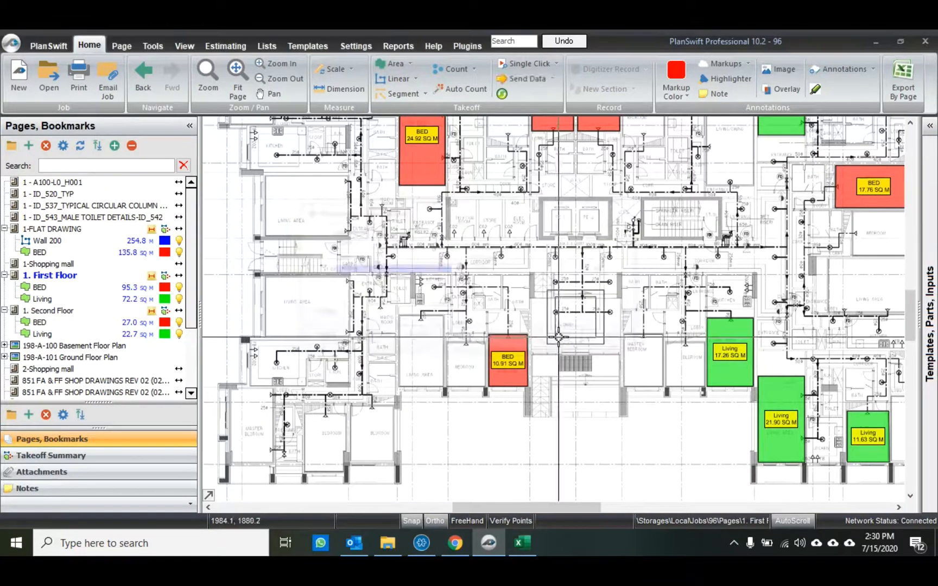
{"action": "left_click", "coordinate": [85, 321]}
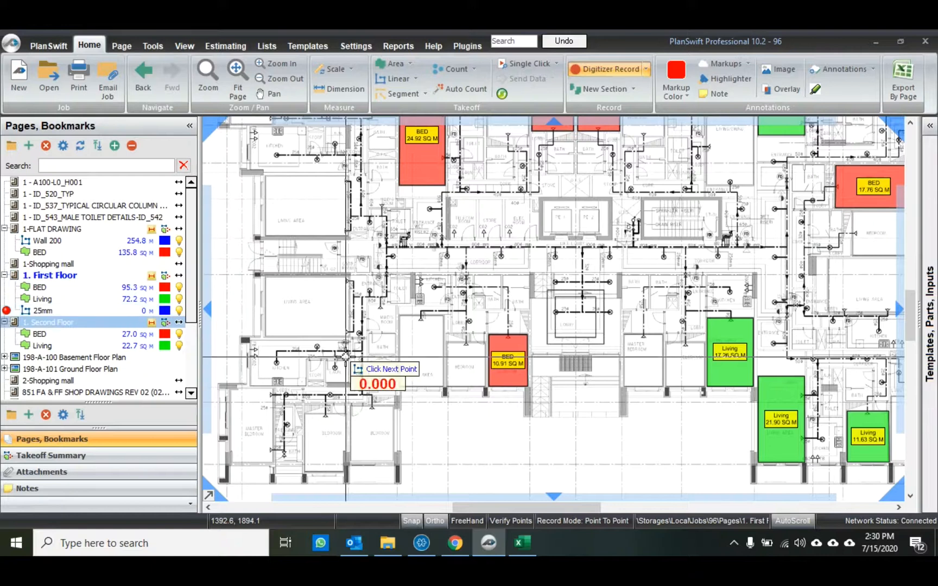
Trace the two horizontal 25ø pipes between the sprinklers at the central lobby, each about 4 m long.
{"action": "scroll", "coordinate": [588, 302], "scroll_direction": "up", "scroll_amount": 3}
{"action": "scroll", "coordinate": [588, 302], "scroll_direction": "up", "scroll_amount": 3}
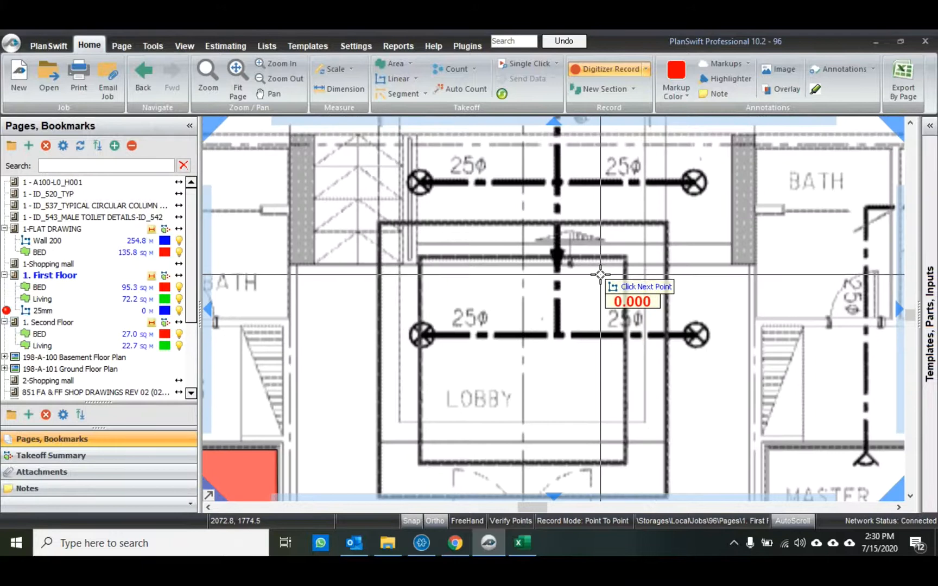
{"action": "left_click_drag", "start_coordinate": [598, 240], "coordinate": [603, 273]}
{"action": "left_click", "coordinate": [702, 370]}
{"action": "double_click", "coordinate": [427, 369]}
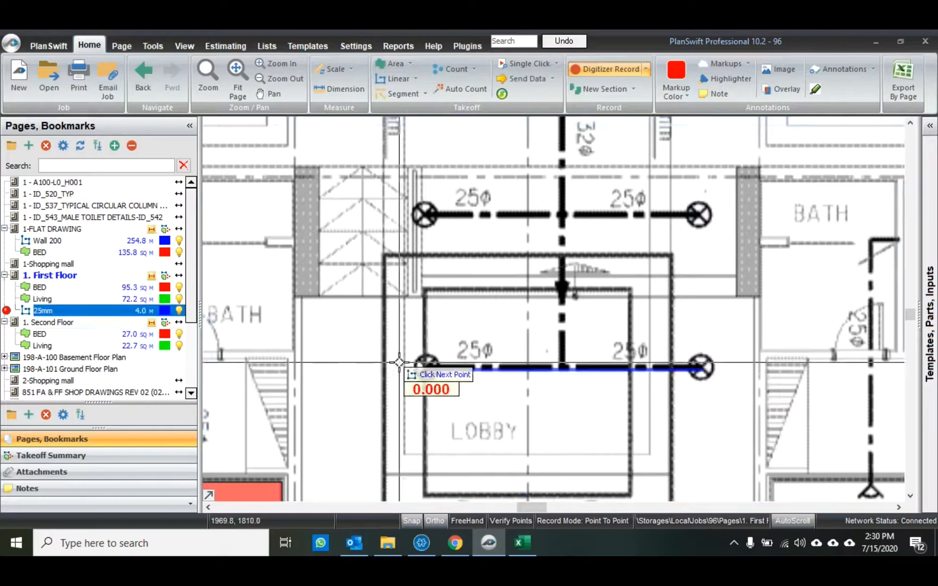
{"action": "left_click", "coordinate": [701, 215]}
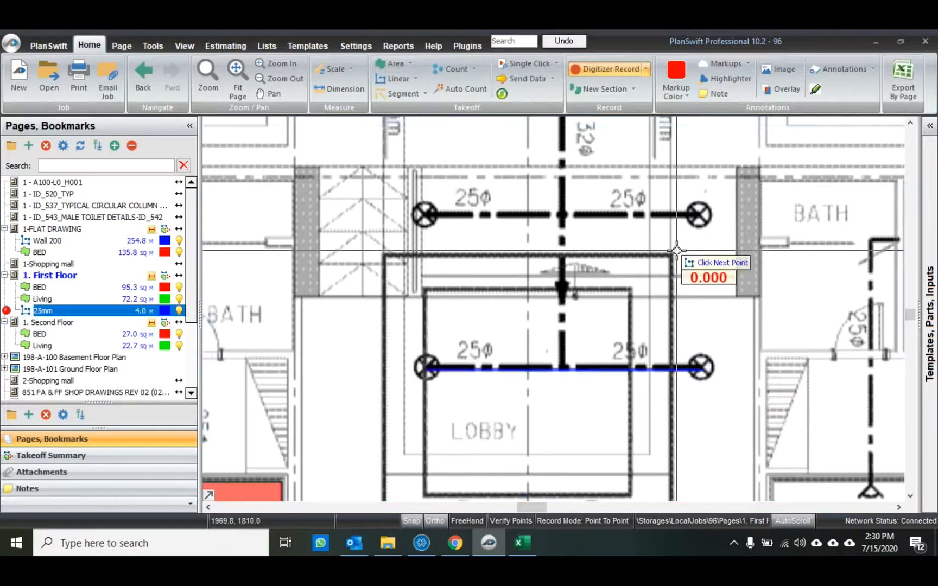
{"action": "double_click", "coordinate": [425, 215]}
{"action": "scroll", "coordinate": [541, 330], "scroll_direction": "down", "scroll_amount": 3}
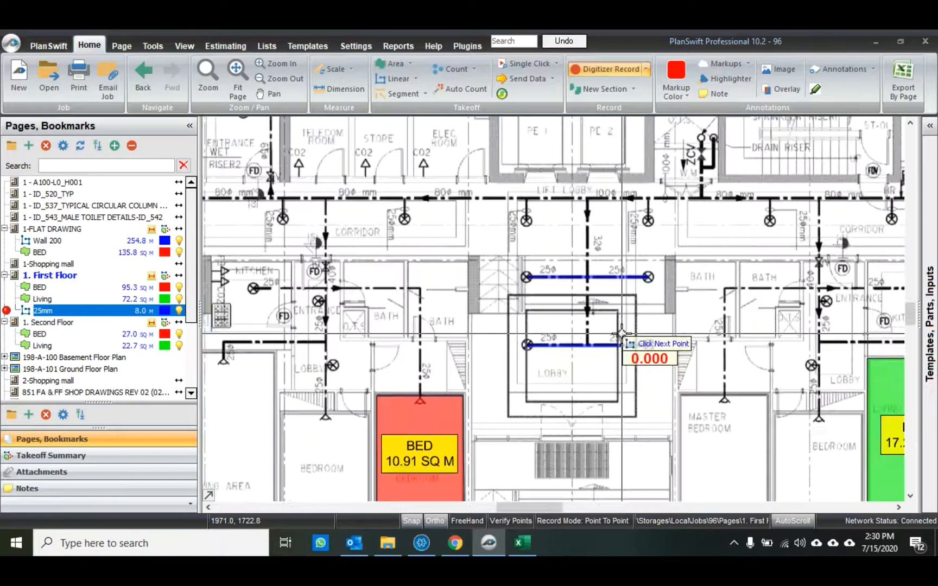
Trace the L-shaped 25ø pipe from the kitchen sprinkler past the baths to the red BED room, about 9.1 m long.
{"action": "scroll", "coordinate": [379, 341], "scroll_direction": "up", "scroll_amount": 3}
{"action": "left_click", "coordinate": [378, 266]}
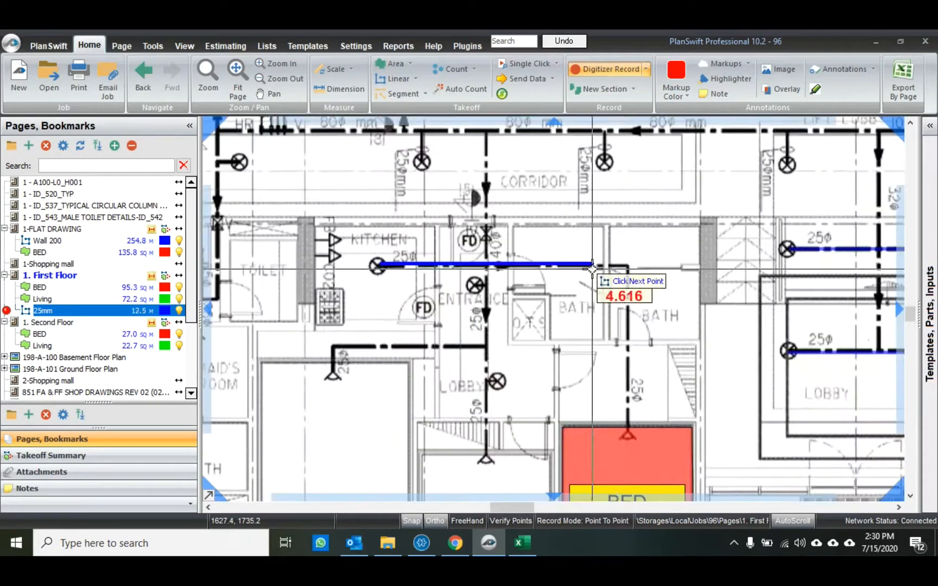
{"action": "left_click", "coordinate": [627, 266]}
{"action": "double_click", "coordinate": [627, 434]}
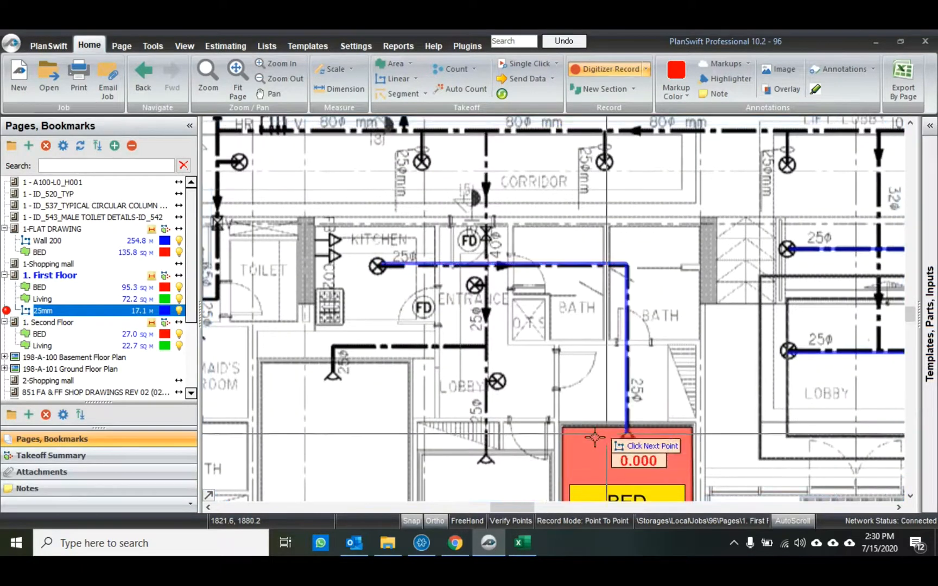
Trace the 25ø pipe from the adjacent bedroom sprinkler up through the lobby and across to the living area, about 6.3 m long.
{"action": "scroll", "coordinate": [485, 467], "scroll_direction": "up", "scroll_amount": 2}
{"action": "left_click", "coordinate": [485, 445]}
{"action": "scroll", "coordinate": [486, 414], "scroll_direction": "down", "scroll_amount": 1}
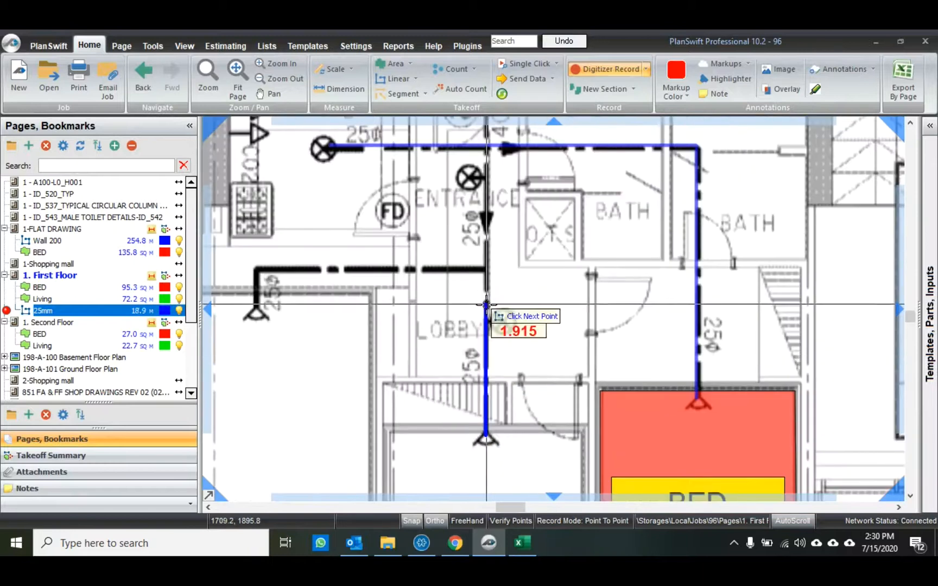
{"action": "left_click", "coordinate": [486, 271]}
{"action": "left_click", "coordinate": [256, 271]}
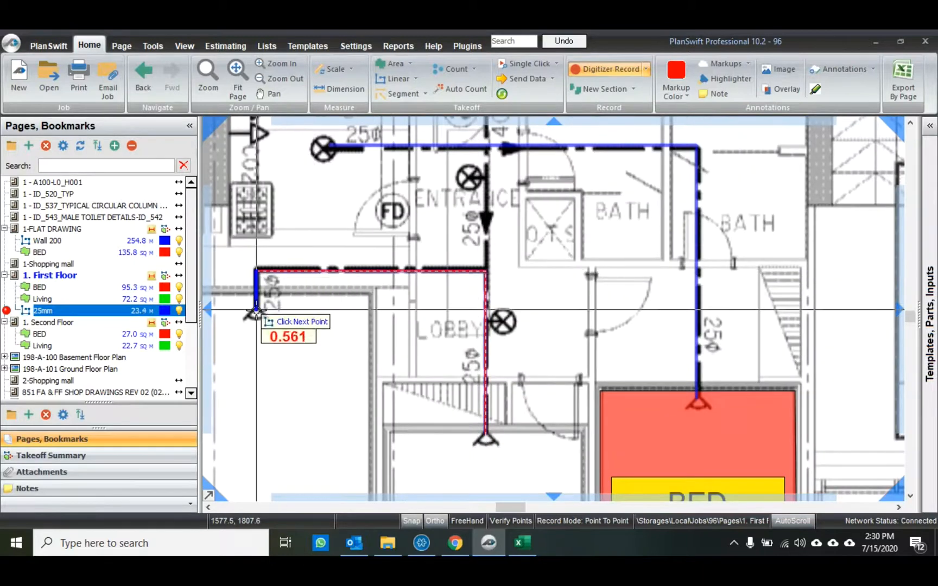
Trace the 25ø pipe from the opposite flat's entrance past the baths to the master bedroom, about 6.8 m, and stop recording.
{"action": "scroll", "coordinate": [257, 311], "scroll_direction": "down", "scroll_amount": 3}
{"action": "scroll", "coordinate": [655, 245], "scroll_direction": "up", "scroll_amount": 3}
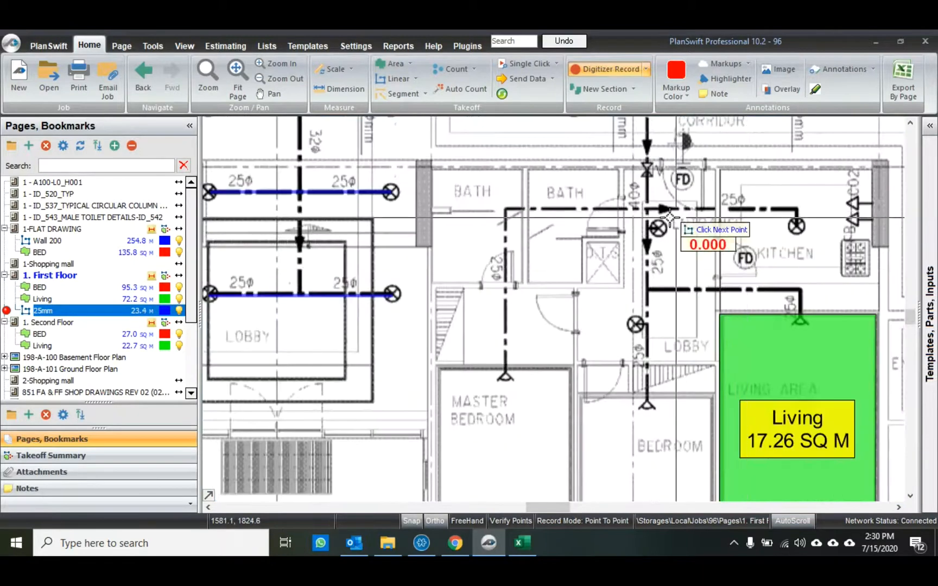
{"action": "left_click", "coordinate": [506, 208]}
{"action": "left_click", "coordinate": [506, 379]}
{"action": "scroll", "coordinate": [537, 348], "scroll_direction": "down", "scroll_amount": 3}
{"action": "right_click", "coordinate": [561, 257]}
{"action": "left_click", "coordinate": [586, 282]}
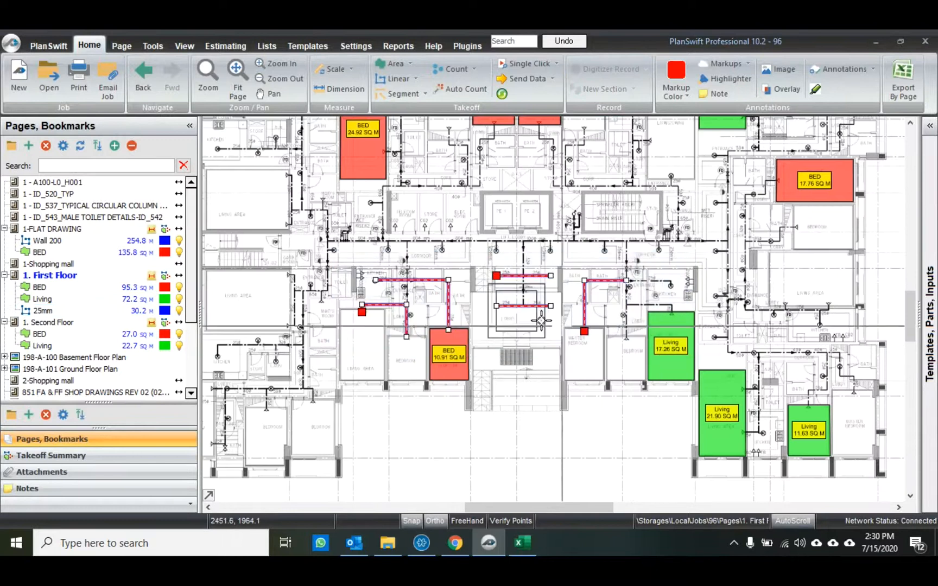
Show the labels on all sections of the 25mm linear takeoff.
{"action": "scroll", "coordinate": [519, 287], "scroll_direction": "up", "scroll_amount": 3}
{"action": "right_click", "coordinate": [535, 255]}
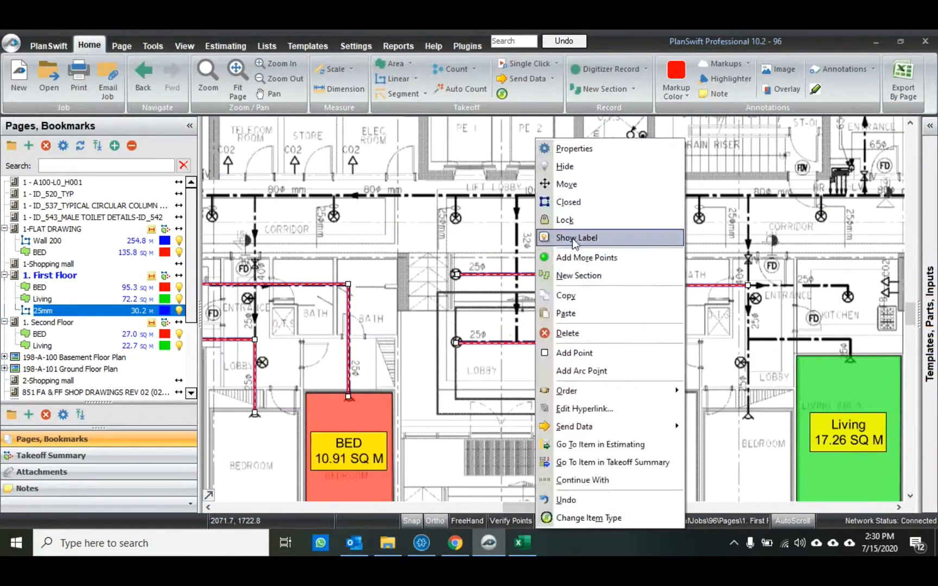
{"action": "left_click", "coordinate": [562, 237]}
{"action": "left_click", "coordinate": [508, 296]}
{"action": "left_click_drag", "start_coordinate": [526, 297], "coordinate": [618, 270]}
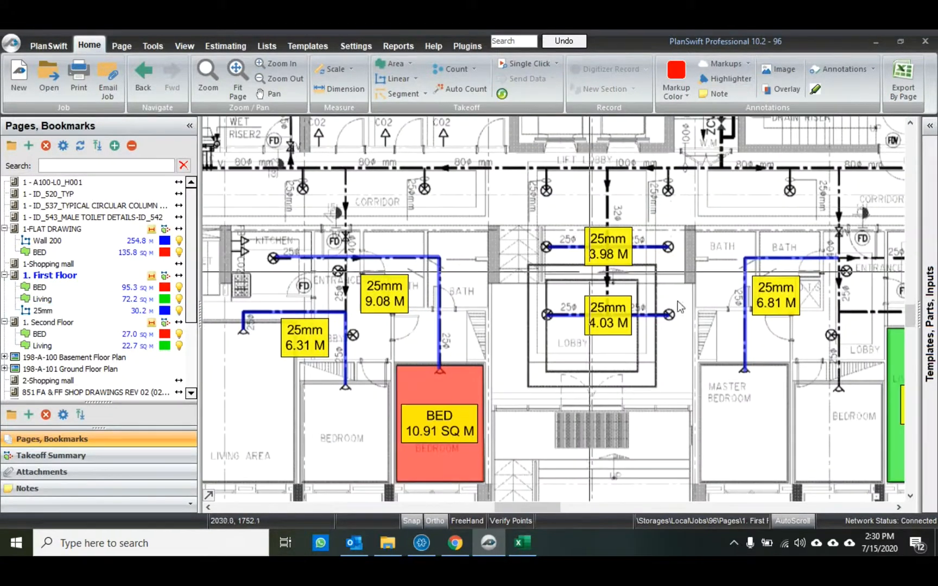
Move the labels of the three bent 25mm pipe runs onto their horizontal pipe lines.
{"action": "left_click_drag", "start_coordinate": [782, 294], "coordinate": [770, 266]}
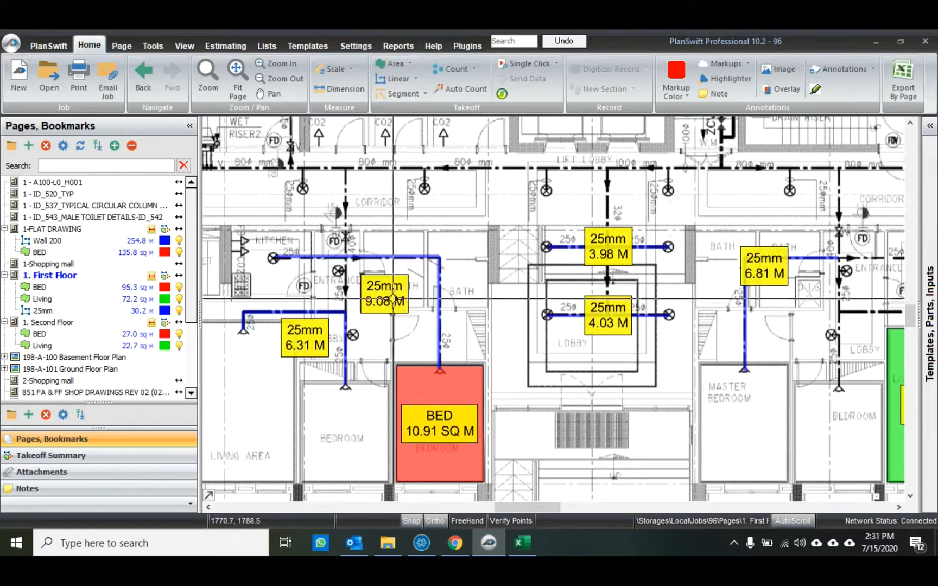
{"action": "left_click_drag", "start_coordinate": [383, 296], "coordinate": [389, 265]}
{"action": "left_click_drag", "start_coordinate": [307, 334], "coordinate": [305, 317]}
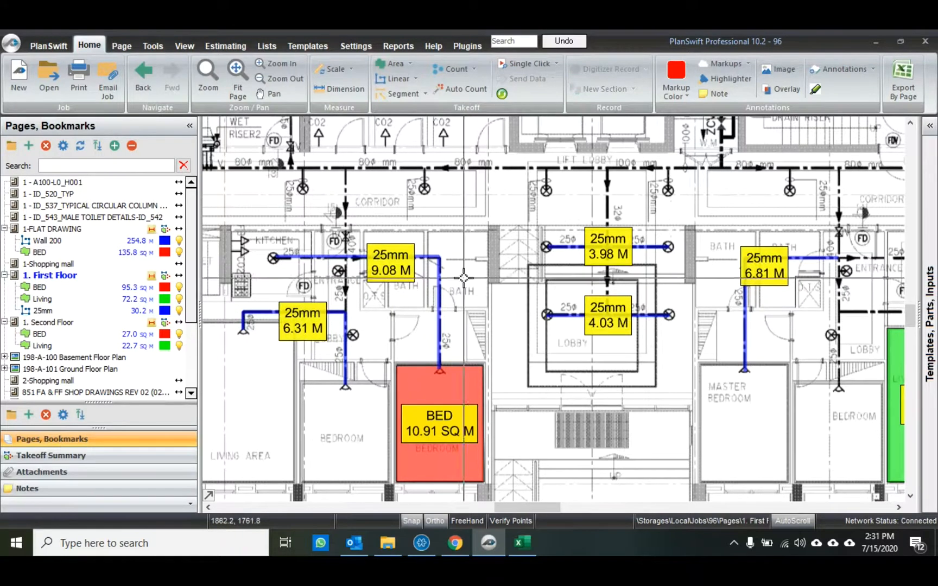
Start a linear takeoff from the Pipes 80mm quantity cell in Excel, named 80mm and coloured turquoise.
{"action": "left_click_drag", "start_coordinate": [270, 154], "coordinate": [351, 177]}
{"action": "scroll", "coordinate": [350, 176], "scroll_direction": "up", "scroll_amount": 5}
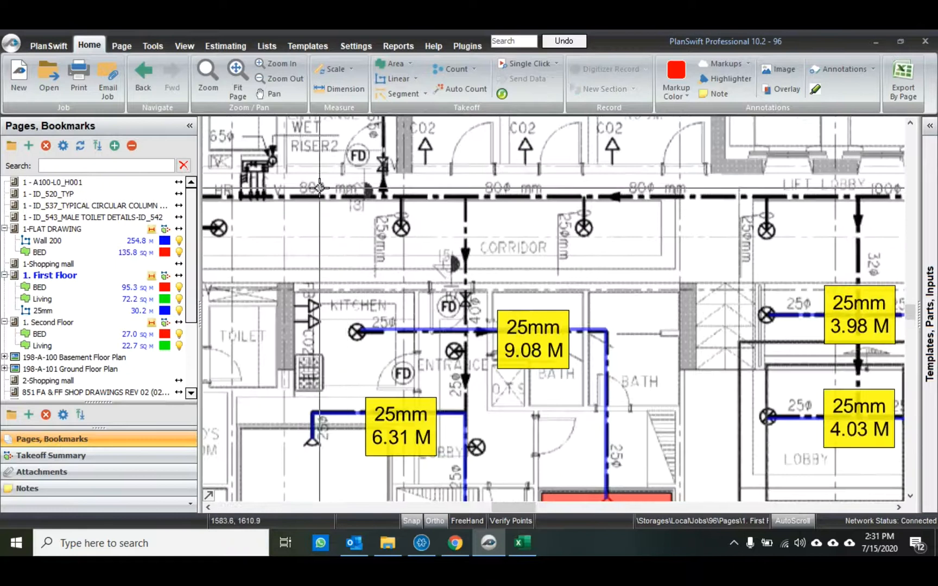
{"action": "left_click", "coordinate": [522, 544]}
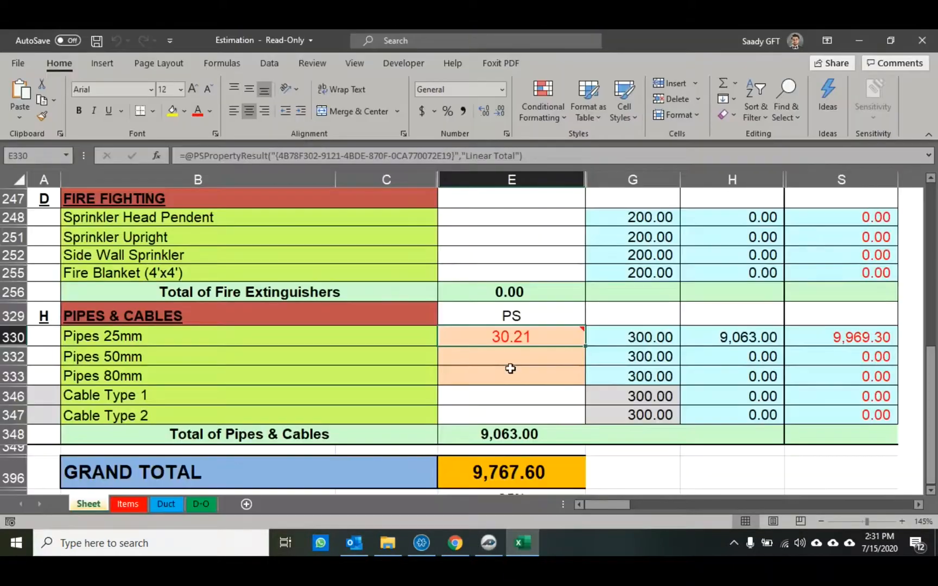
{"action": "right_click", "coordinate": [503, 376]}
{"action": "mouse_move", "coordinate": [598, 130]}
{"action": "left_click", "coordinate": [657, 181]}
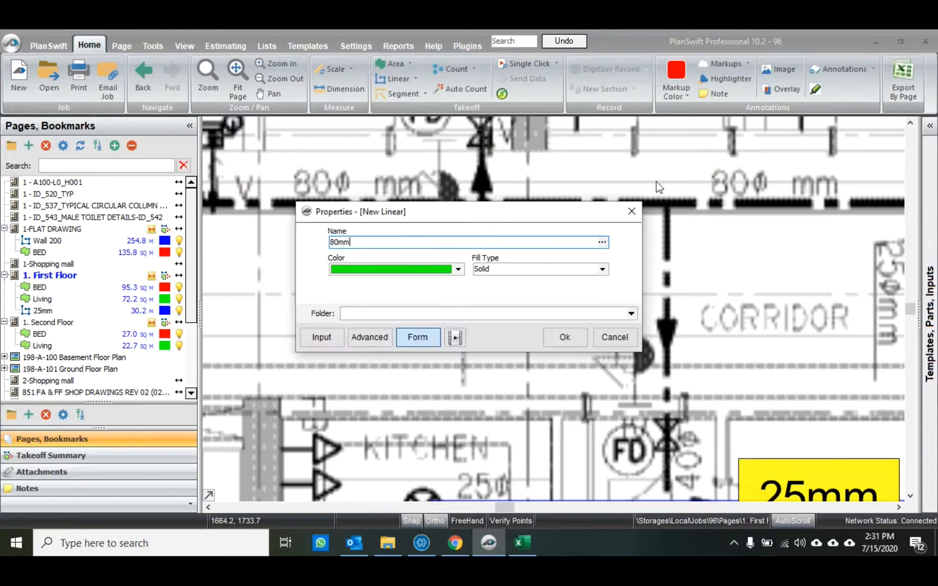
{"action": "left_click", "coordinate": [432, 267]}
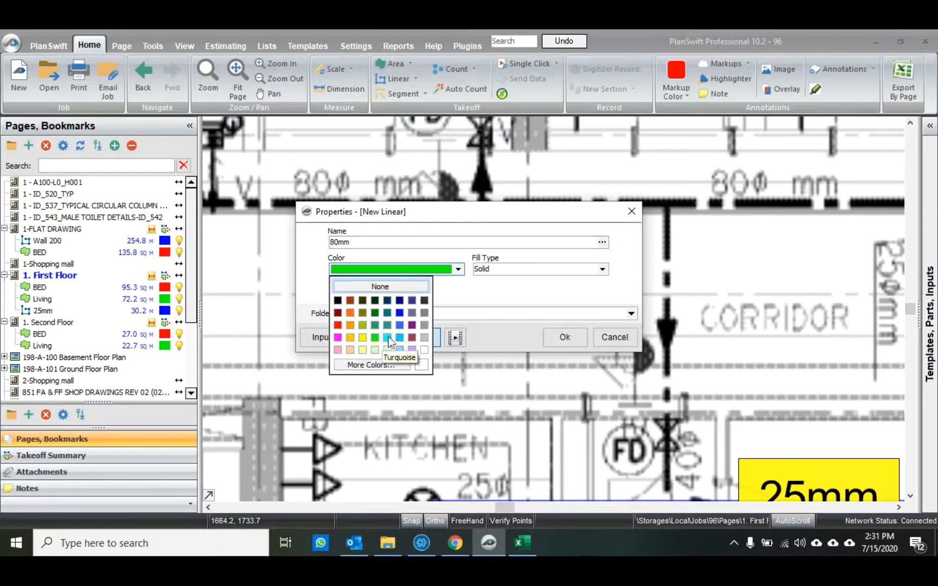
{"action": "left_click", "coordinate": [389, 338]}
{"action": "left_click", "coordinate": [559, 337]}
Trace the 80ø main along the full lift lobby corridor, about 29.75 m, and show its label.
{"action": "scroll", "coordinate": [390, 260], "scroll_direction": "down", "scroll_amount": 2}
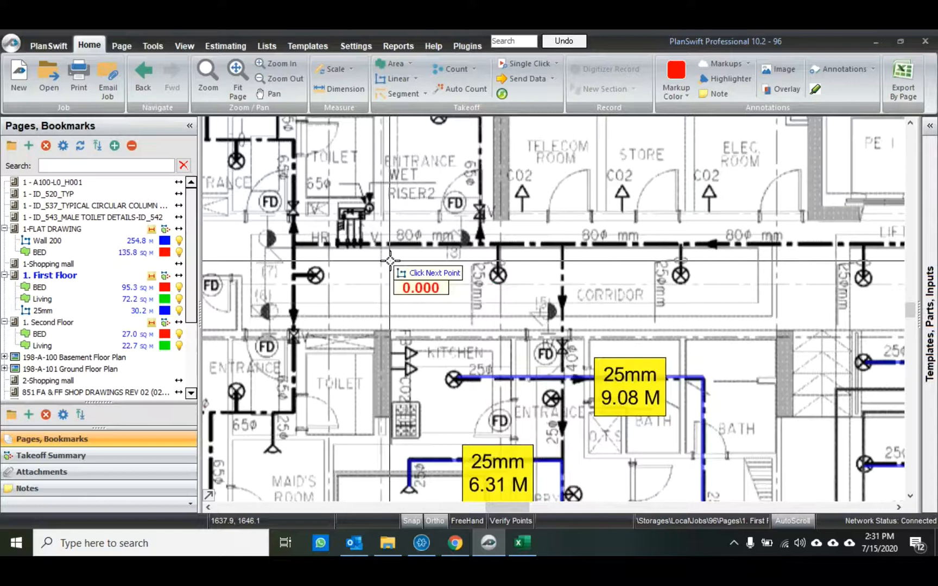
{"action": "scroll", "coordinate": [389, 261], "scroll_direction": "down", "scroll_amount": 2}
{"action": "scroll", "coordinate": [325, 249], "scroll_direction": "down", "scroll_amount": 3}
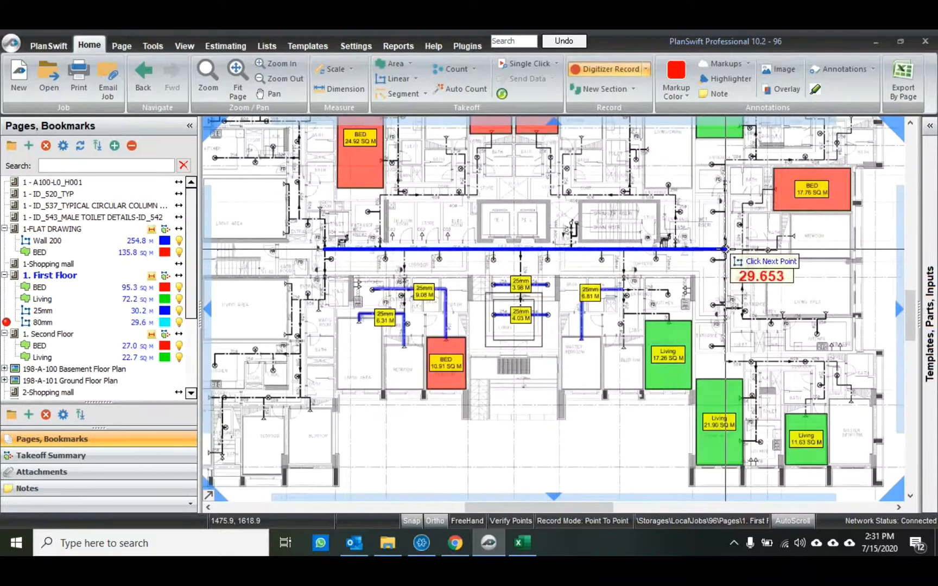
{"action": "double_click", "coordinate": [705, 250]}
{"action": "right_click", "coordinate": [706, 250]}
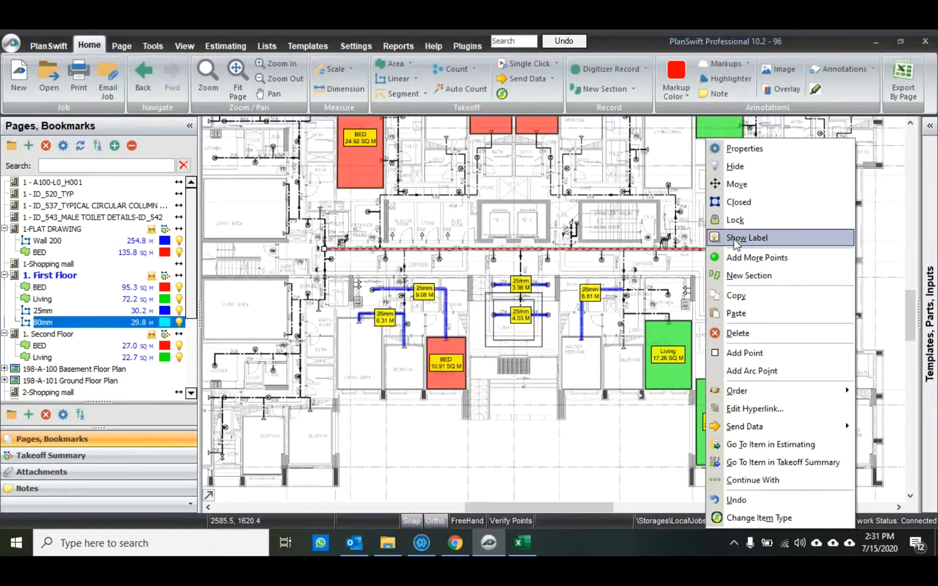
{"action": "left_click", "coordinate": [754, 239]}
{"action": "scroll", "coordinate": [519, 227], "scroll_direction": "up", "scroll_amount": 2}
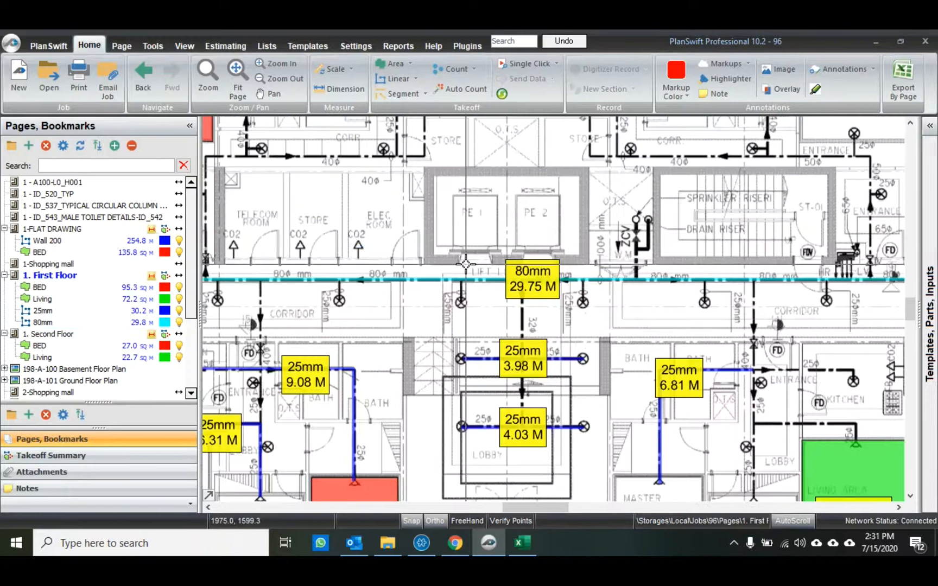
Check the linked Pipes 80mm quantity in the Excel estimation sheet, and return to the PlanSwift drawing.
{"action": "left_click", "coordinate": [146, 288]}
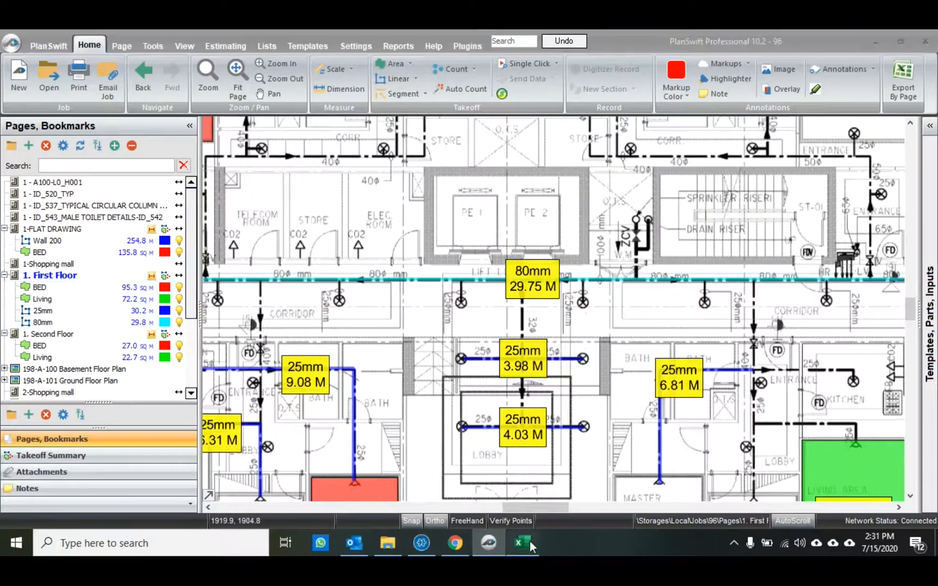
{"action": "left_click", "coordinate": [527, 543]}
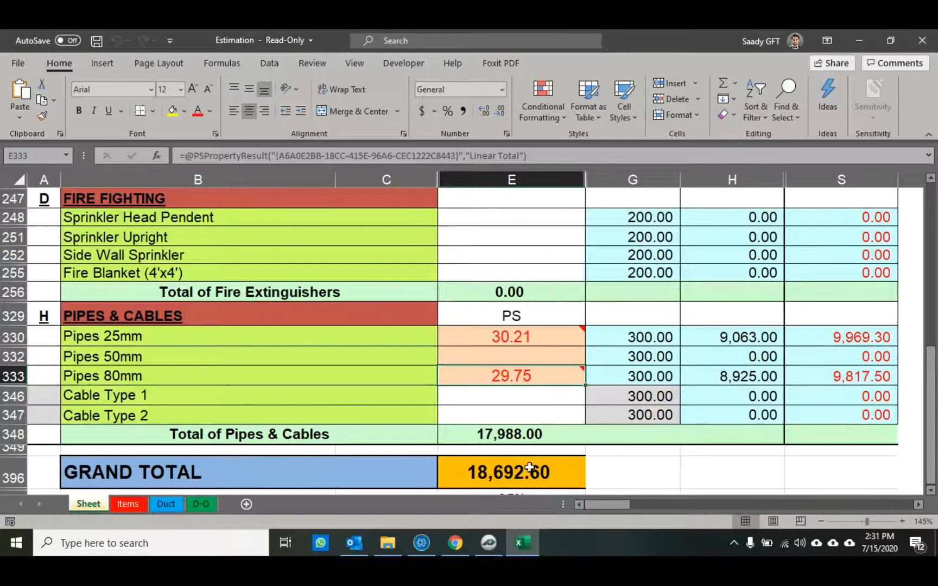
{"action": "left_click", "coordinate": [491, 538]}
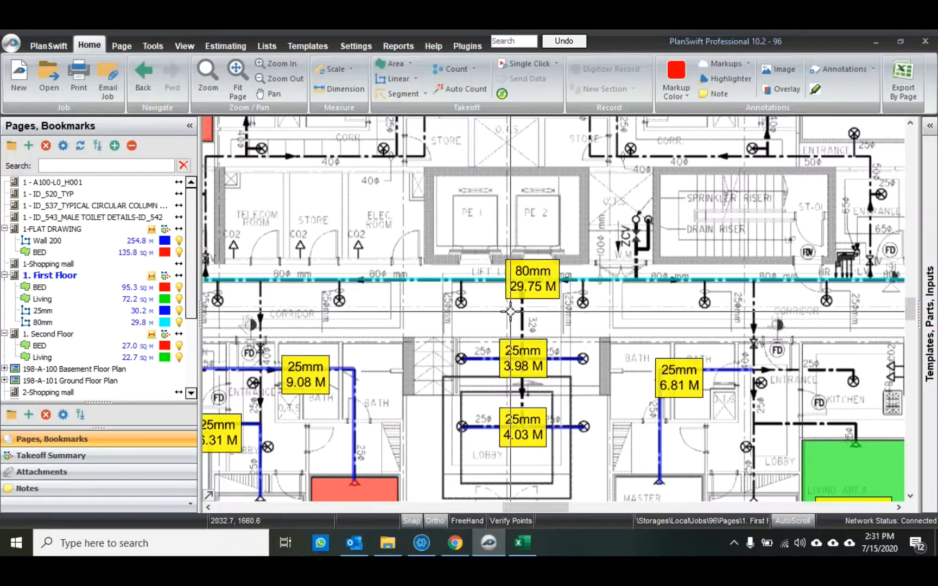
Examine the diameters of the remaining branch pipes in the flats and the pipe quantity rows of the Excel sheet.
{"action": "scroll", "coordinate": [513, 314], "scroll_direction": "down", "scroll_amount": 1}
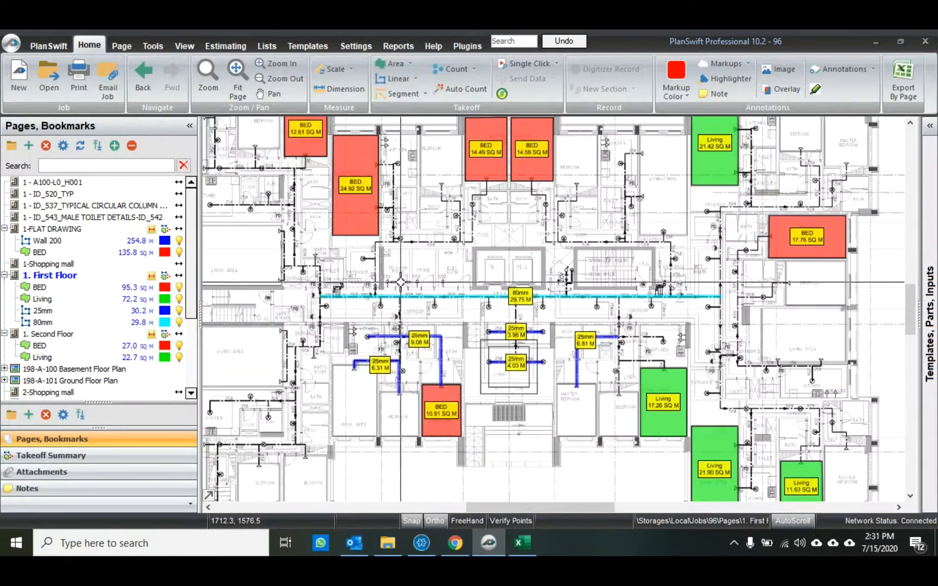
{"action": "left_click_drag", "start_coordinate": [411, 287], "coordinate": [506, 293]}
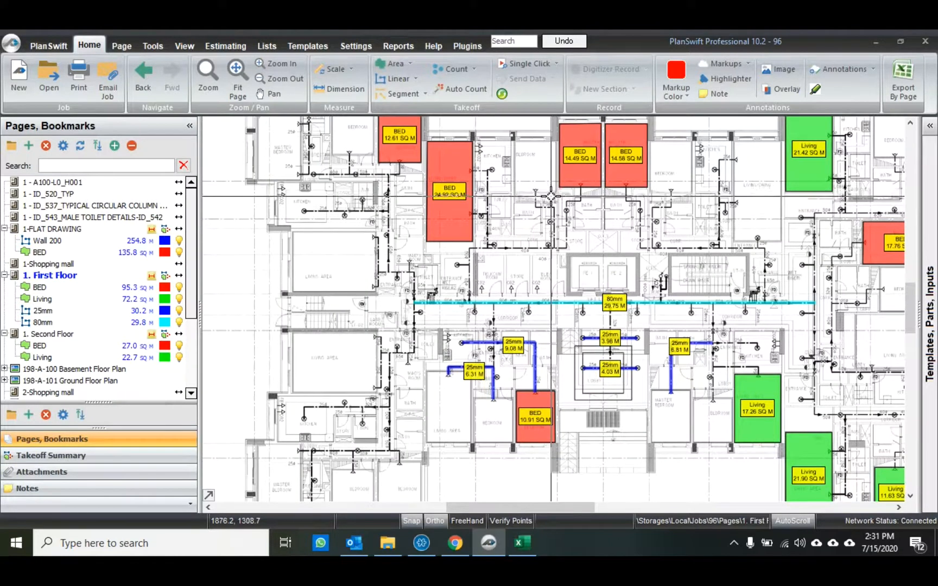
{"action": "scroll", "coordinate": [544, 218], "scroll_direction": "up", "scroll_amount": 3}
{"action": "scroll", "coordinate": [538, 220], "scroll_direction": "down", "scroll_amount": 3}
{"action": "scroll", "coordinate": [533, 222], "scroll_direction": "up", "scroll_amount": 3}
{"action": "scroll", "coordinate": [533, 222], "scroll_direction": "down", "scroll_amount": 3}
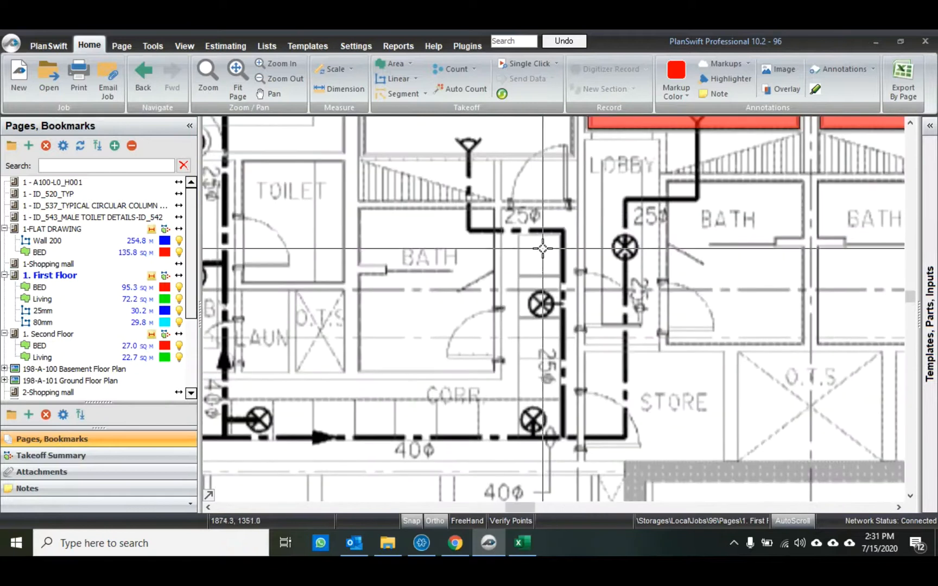
{"action": "scroll", "coordinate": [510, 348], "scroll_direction": "up", "scroll_amount": 3}
{"action": "scroll", "coordinate": [507, 354], "scroll_direction": "down", "scroll_amount": 4}
{"action": "scroll", "coordinate": [478, 283], "scroll_direction": "down", "scroll_amount": 2}
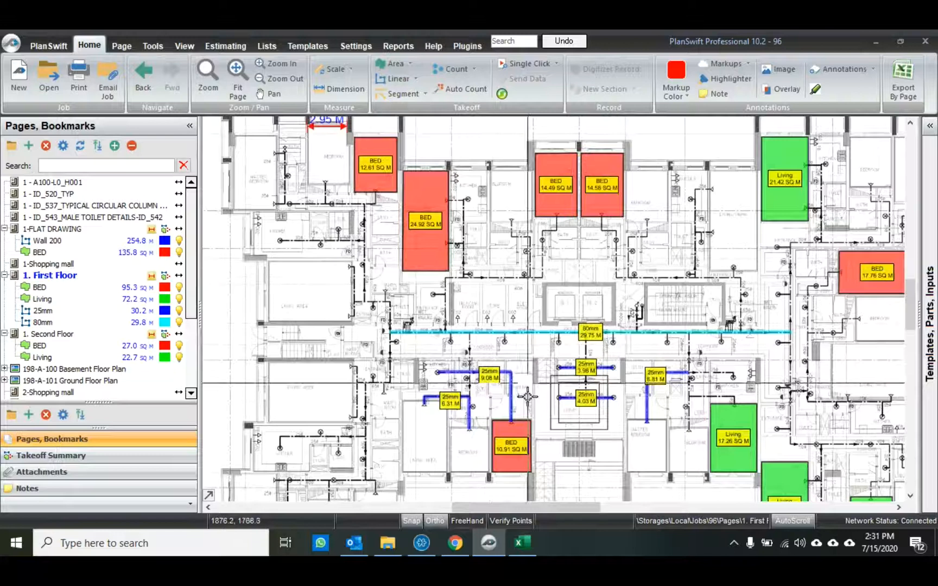
{"action": "left_click", "coordinate": [523, 543]}
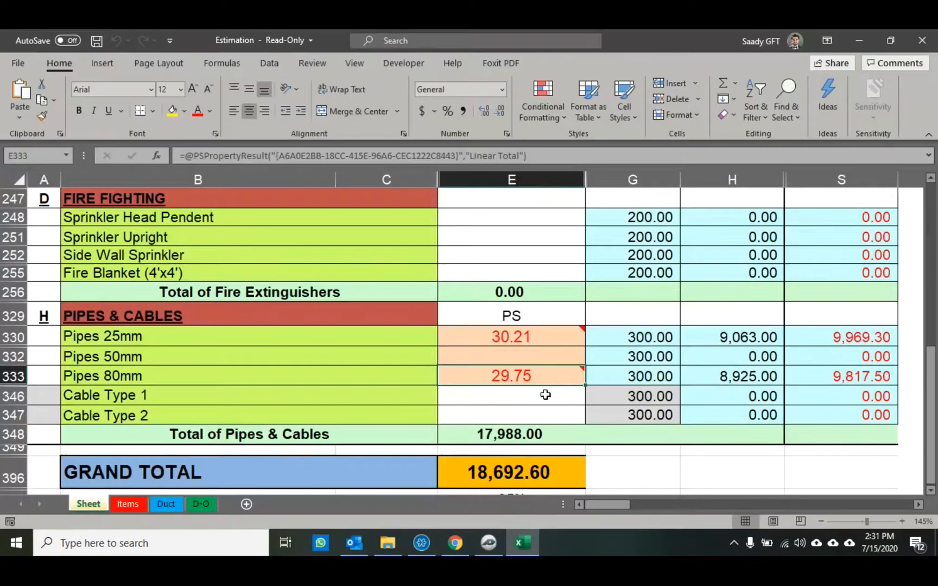
{"action": "left_click", "coordinate": [488, 542]}
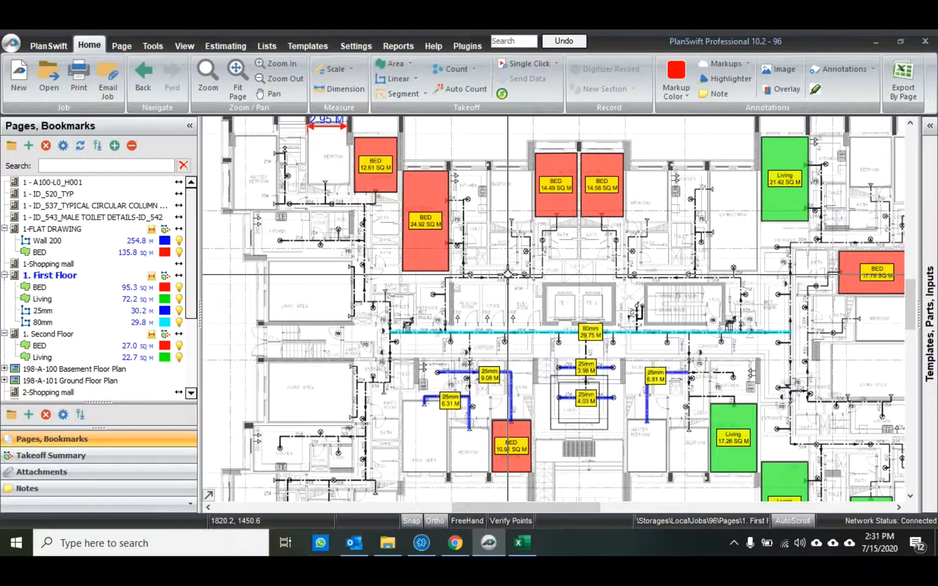
{"action": "scroll", "coordinate": [470, 262], "scroll_direction": "up", "scroll_amount": 4}
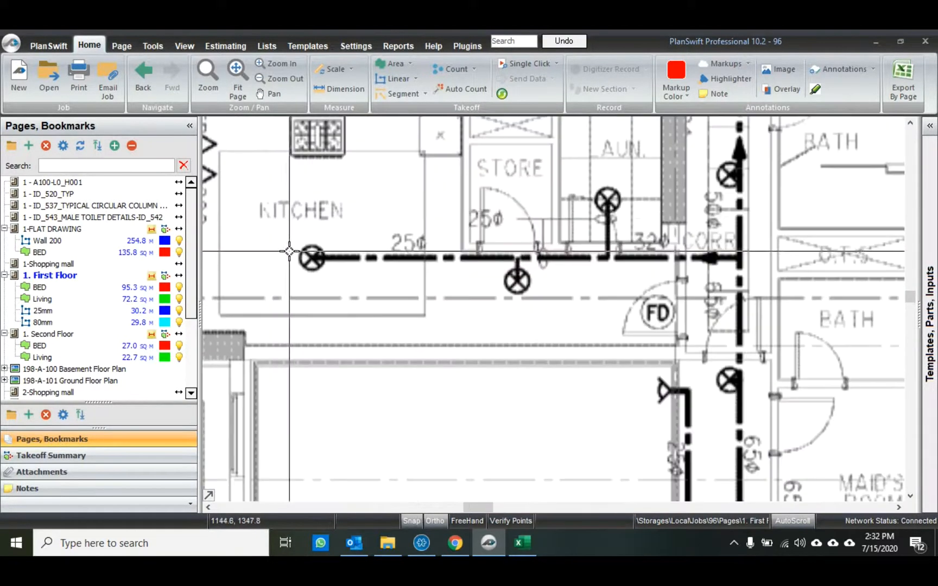
{"action": "scroll", "coordinate": [343, 185], "scroll_direction": "down", "scroll_amount": 3}
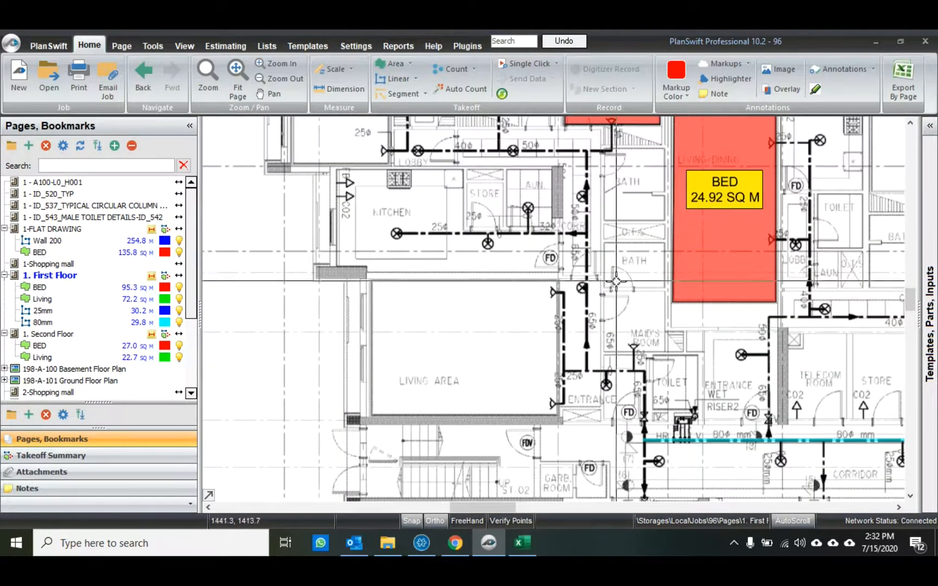
Start a count takeoff from the Door-1 quantity cell in Excel, named D-1, with scaled magenta diamond markers.
{"action": "left_click", "coordinate": [524, 544]}
{"action": "scroll", "coordinate": [511, 319], "scroll_direction": "up", "scroll_amount": 4}
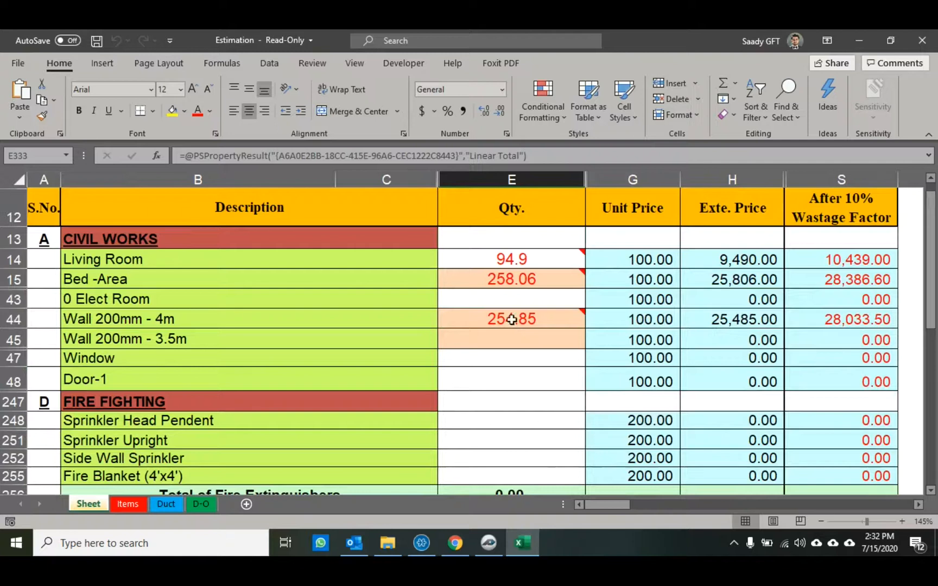
{"action": "right_click", "coordinate": [503, 383]}
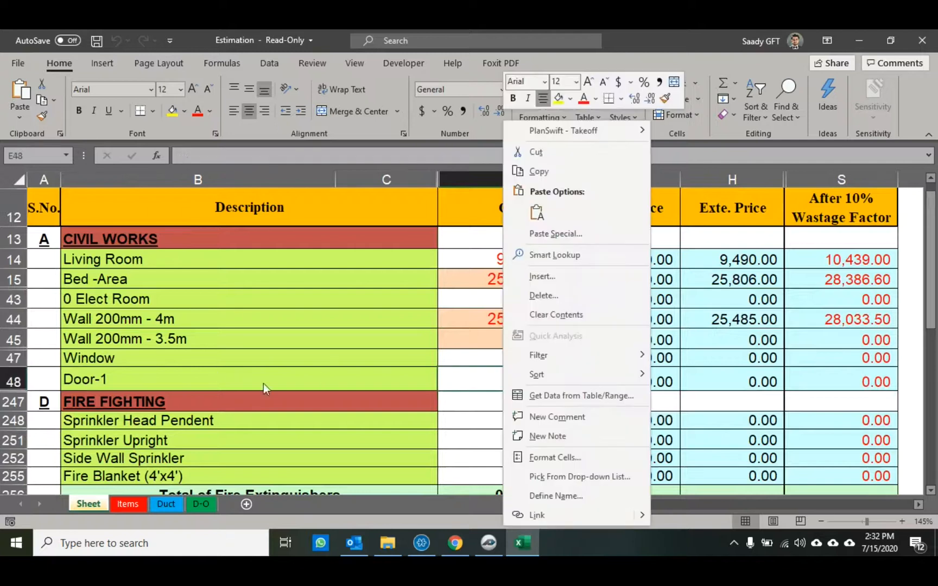
{"action": "mouse_move", "coordinate": [633, 131]}
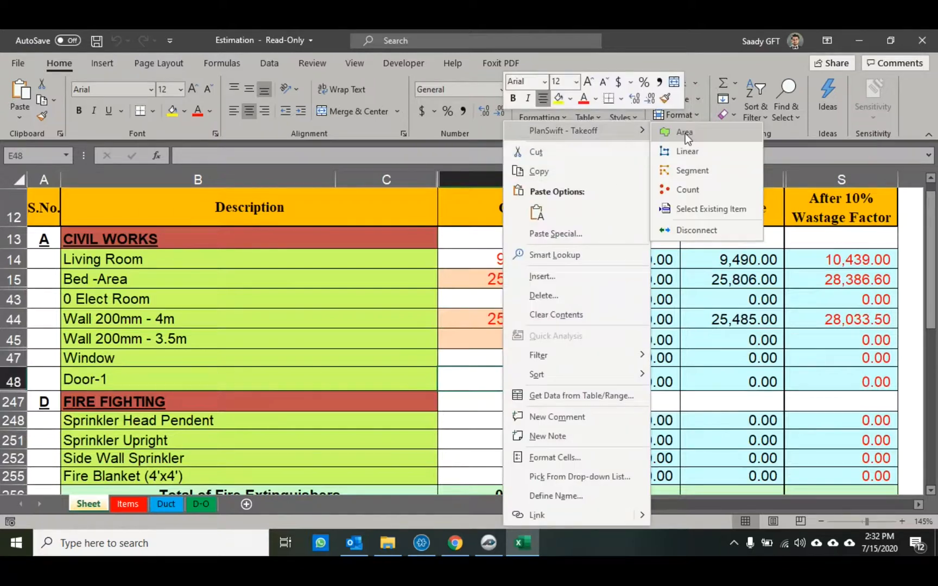
{"action": "left_click", "coordinate": [706, 189]}
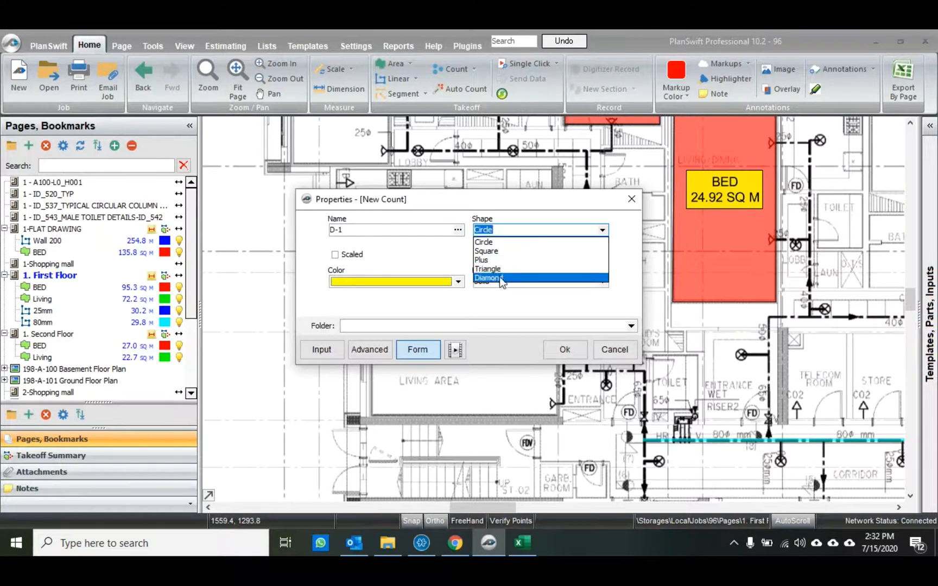
{"action": "left_click", "coordinate": [335, 255]}
{"action": "left_click", "coordinate": [347, 282]}
{"action": "left_click", "coordinate": [338, 352]}
{"action": "left_click", "coordinate": [562, 352]}
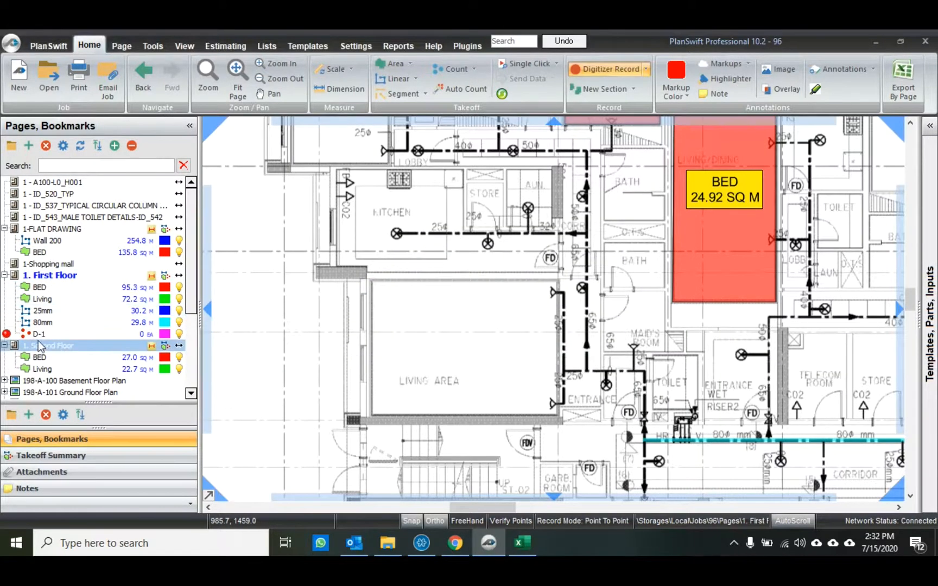
Place D-1 markers on the doors around the lobby, kitchen, laundry and baths of the flat beside the 12.61 SQ M bedroom.
{"action": "left_click_drag", "start_coordinate": [506, 196], "coordinate": [470, 278]}
{"action": "left_click", "coordinate": [410, 233]}
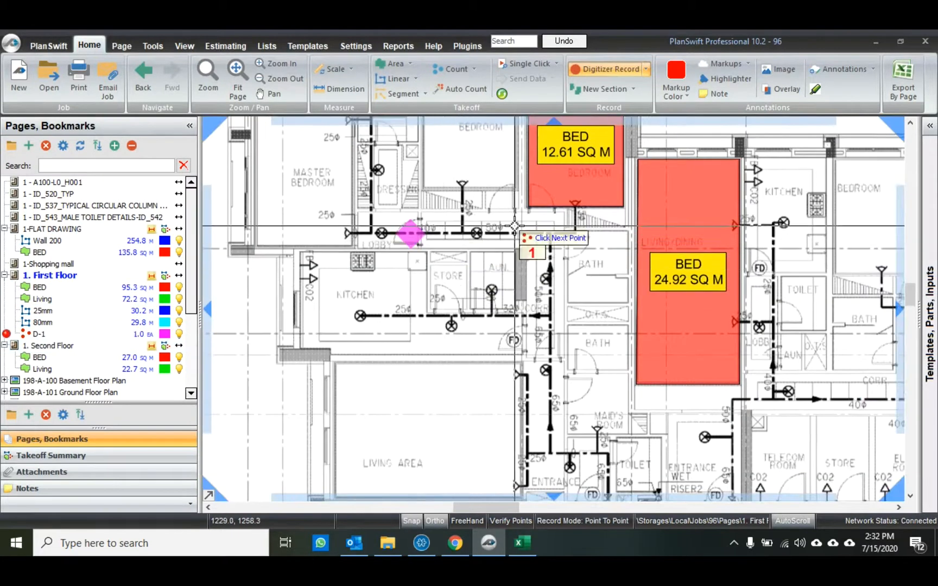
{"action": "left_click", "coordinate": [509, 204]}
{"action": "left_click", "coordinate": [545, 203]}
{"action": "left_click", "coordinate": [572, 250]}
{"action": "left_click", "coordinate": [439, 299]}
{"action": "left_click", "coordinate": [515, 340]}
{"action": "left_click", "coordinate": [551, 352]}
{"action": "left_click", "coordinate": [590, 361]}
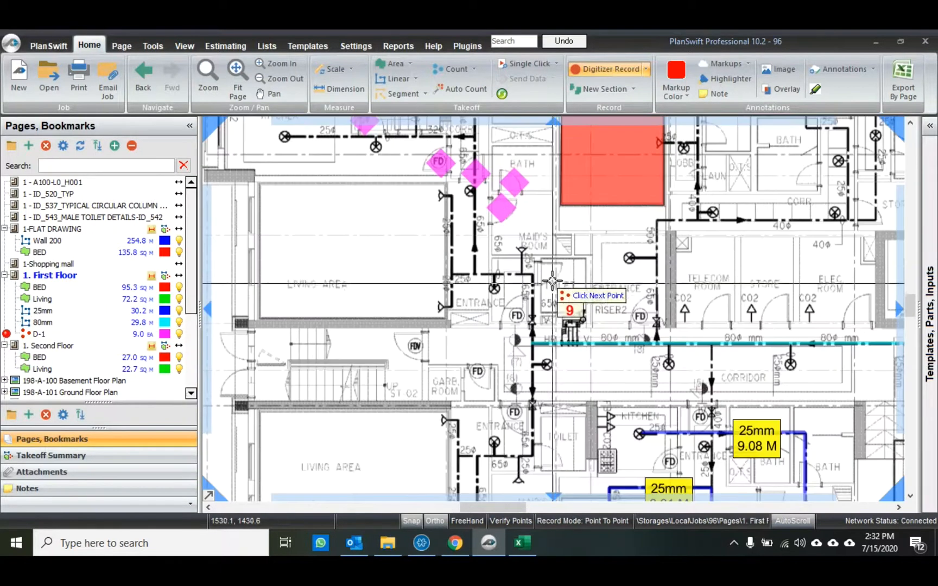
Add D-1 markers at the maid's toilet, the two facing flat entrances and the garbage room by stair ST-02.
{"action": "left_click", "coordinate": [553, 269]}
{"action": "left_click", "coordinate": [519, 300]}
{"action": "left_click", "coordinate": [478, 371]}
{"action": "left_click", "coordinate": [513, 415]}
Add D-1 markers at the wet riser entrance, the telecom, store and electrical rooms, and the doors of the flat behind them.
{"action": "left_click", "coordinate": [657, 324]}
{"action": "left_click", "coordinate": [652, 311]}
{"action": "left_click", "coordinate": [730, 319]}
{"action": "left_click", "coordinate": [780, 314]}
{"action": "left_click", "coordinate": [866, 321]}
{"action": "left_click", "coordinate": [856, 212]}
{"action": "left_click", "coordinate": [804, 181]}
{"action": "left_click", "coordinate": [701, 146]}
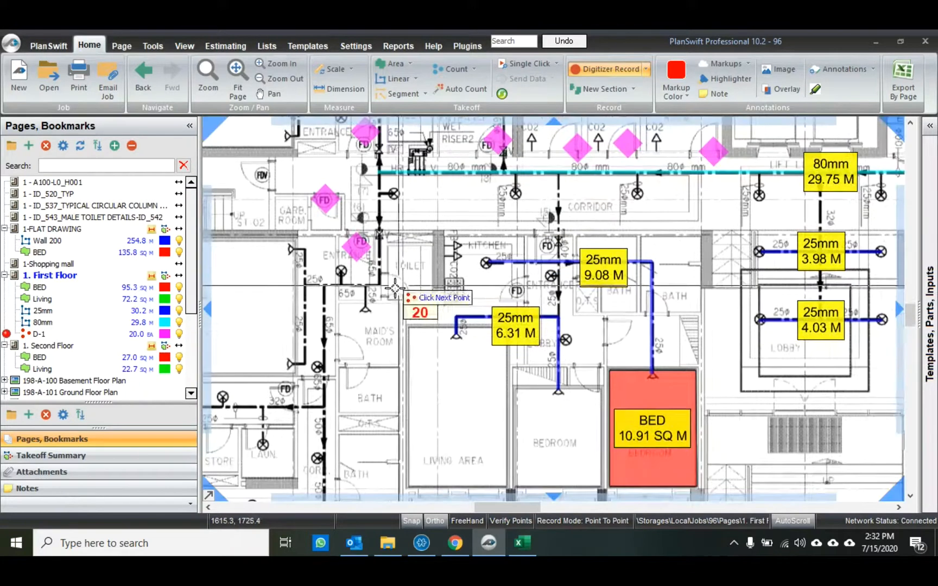
Add D-1 markers to the toilet, maid's room, bath, kitchen, store and laundry doors of the flat below stair ST-02.
{"action": "left_click", "coordinate": [388, 292]}
{"action": "left_click", "coordinate": [343, 342]}
{"action": "left_click", "coordinate": [358, 373]}
{"action": "left_click", "coordinate": [217, 432]}
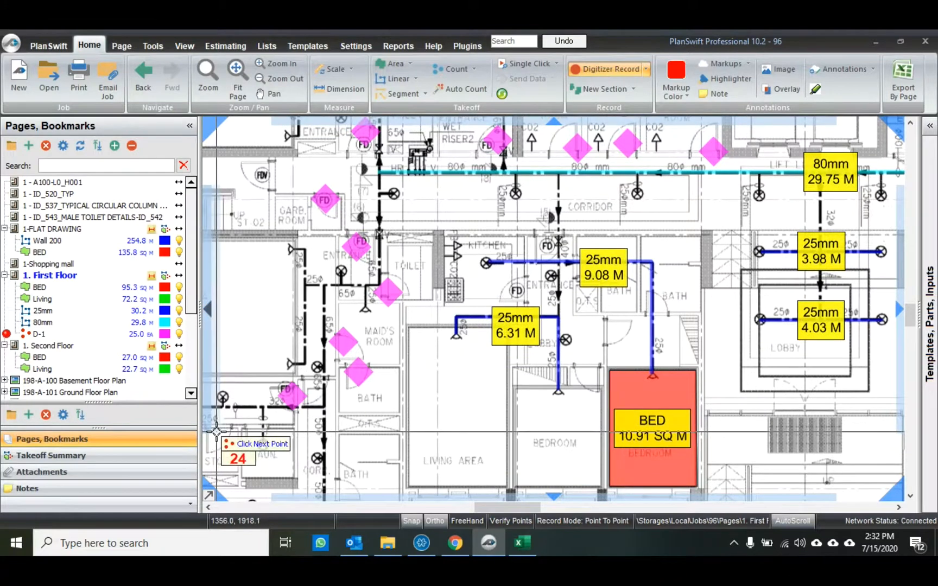
{"action": "left_click", "coordinate": [265, 433]}
{"action": "left_click", "coordinate": [303, 395]}
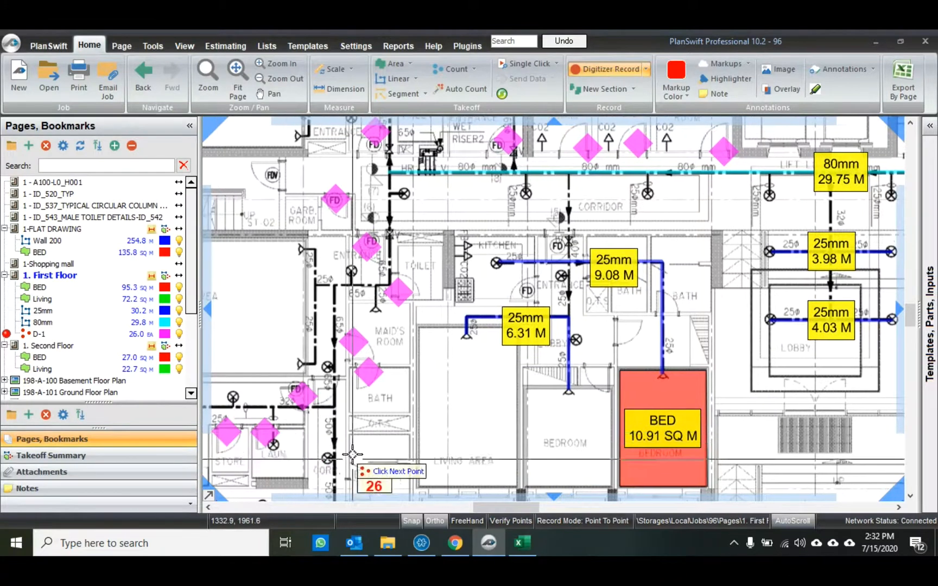
Add four D-1 markers to the doors of the flat containing the 10.91 SQ M bedroom.
{"action": "left_click", "coordinate": [524, 291]}
{"action": "left_click", "coordinate": [623, 329]}
{"action": "left_click", "coordinate": [591, 372]}
{"action": "left_click", "coordinate": [667, 306]}
Add D-1 markers to four doors of the flat with the 6.81 M pipe run and to the entrance across the corridor.
{"action": "left_click", "coordinate": [601, 337]}
{"action": "left_click", "coordinate": [561, 307]}
{"action": "left_click", "coordinate": [638, 267]}
{"action": "left_click", "coordinate": [686, 248]}
{"action": "left_click", "coordinate": [803, 161]}
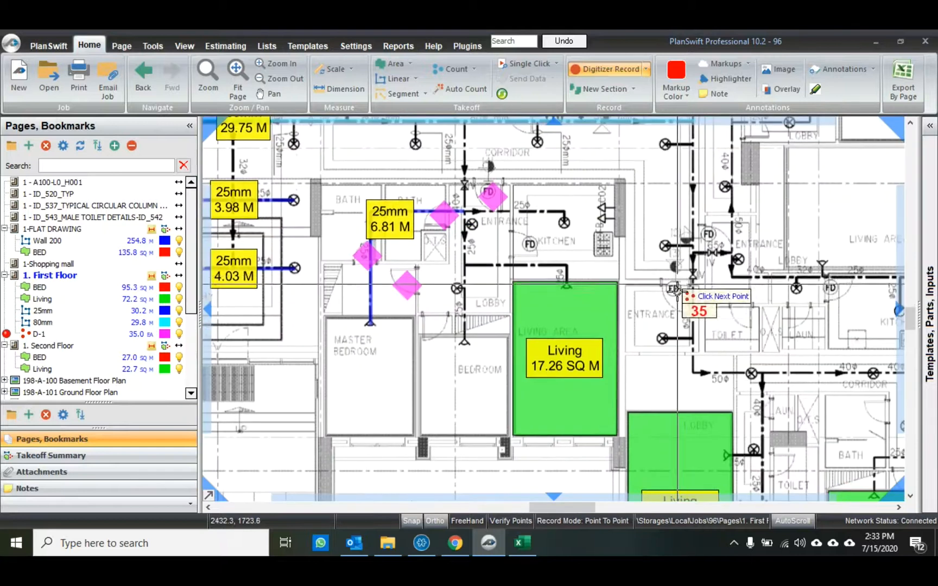
Add D-1 markers at the two flat entrances near the corridor's far end and stop recording.
{"action": "left_click", "coordinate": [677, 290]}
{"action": "left_click", "coordinate": [696, 213]}
{"action": "right_click", "coordinate": [646, 197]}
{"action": "left_click", "coordinate": [654, 223]}
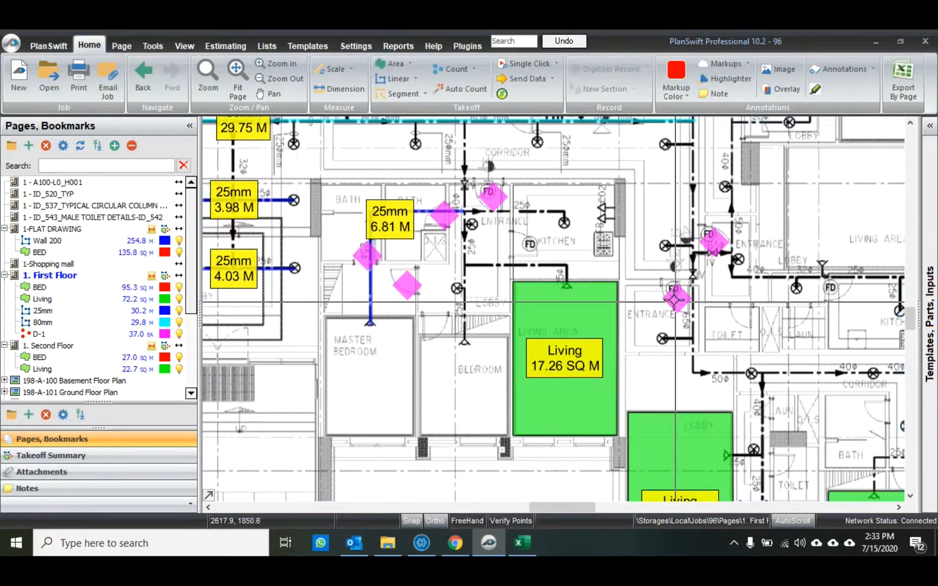
View the whole first-floor plan and check the linked Door-1 quantity in the Excel sheet.
{"action": "left_click", "coordinate": [140, 347]}
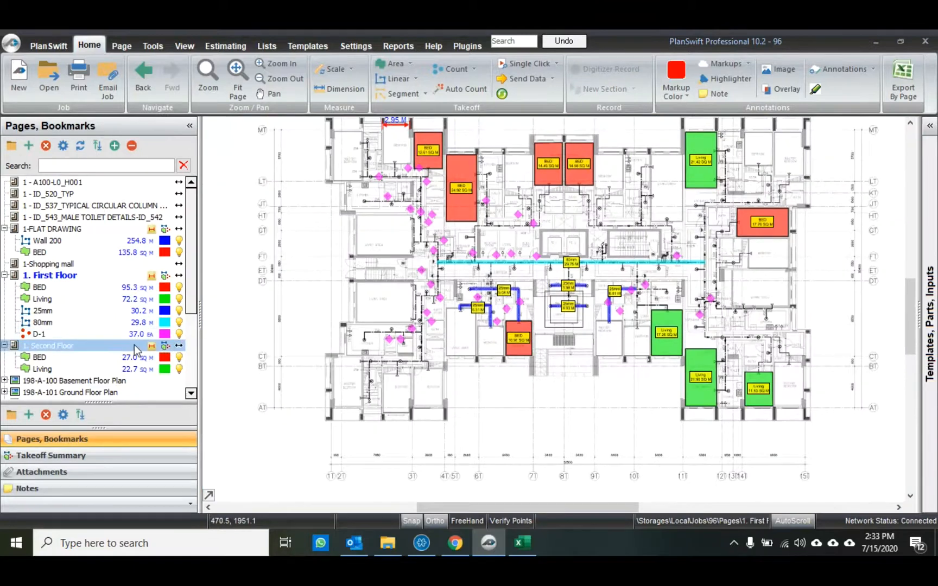
{"action": "left_click", "coordinate": [525, 547]}
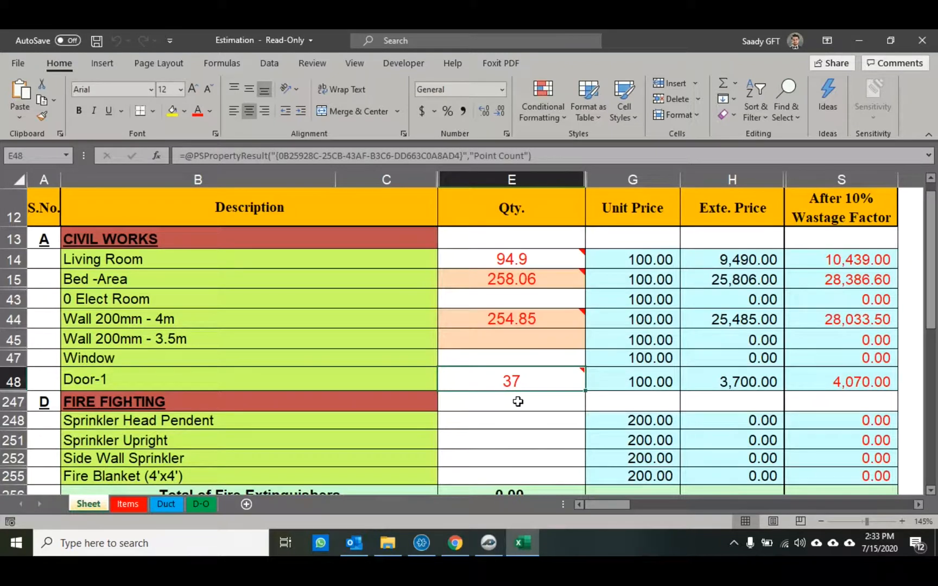
Return to PlanSwift and resume recording the D-1 count on the first floor.
{"action": "left_click", "coordinate": [488, 543]}
{"action": "left_click", "coordinate": [123, 333]}
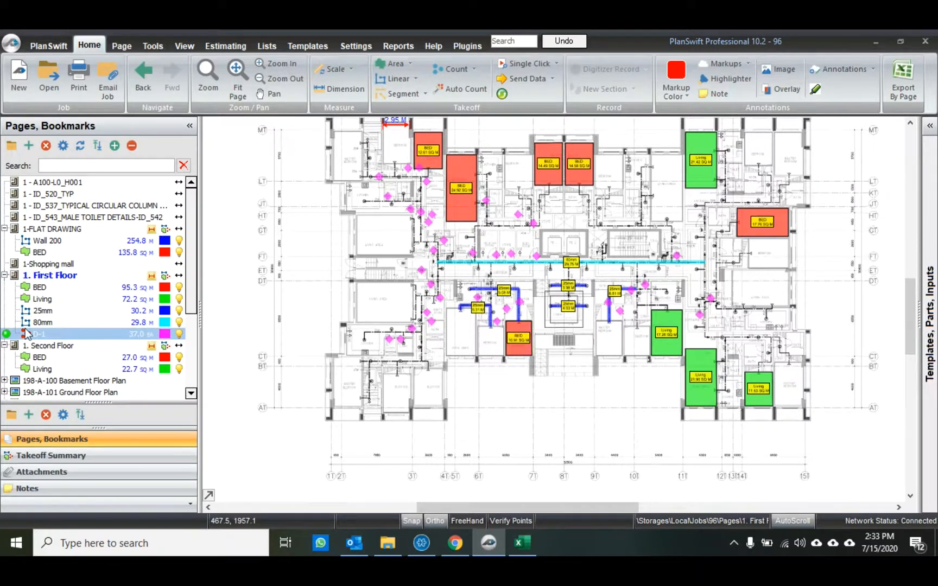
{"action": "left_click", "coordinate": [7, 334]}
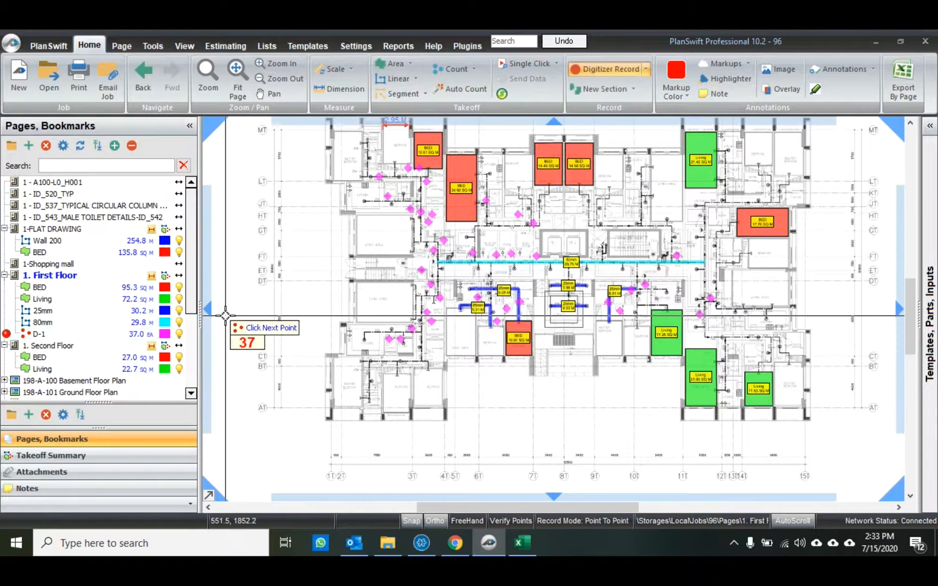
Add D-1 markers to the bath door and the two lobby doors opening off the flat's corridor, and stop recording.
{"action": "scroll", "coordinate": [747, 253], "scroll_direction": "up", "scroll_amount": 4}
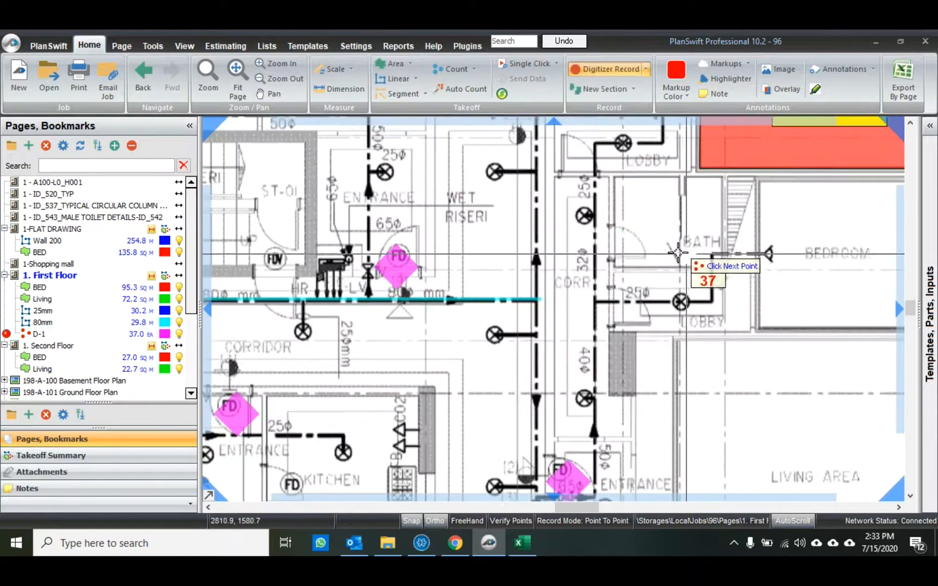
{"action": "left_click", "coordinate": [632, 247]}
{"action": "left_click", "coordinate": [627, 322]}
{"action": "left_click", "coordinate": [574, 163]}
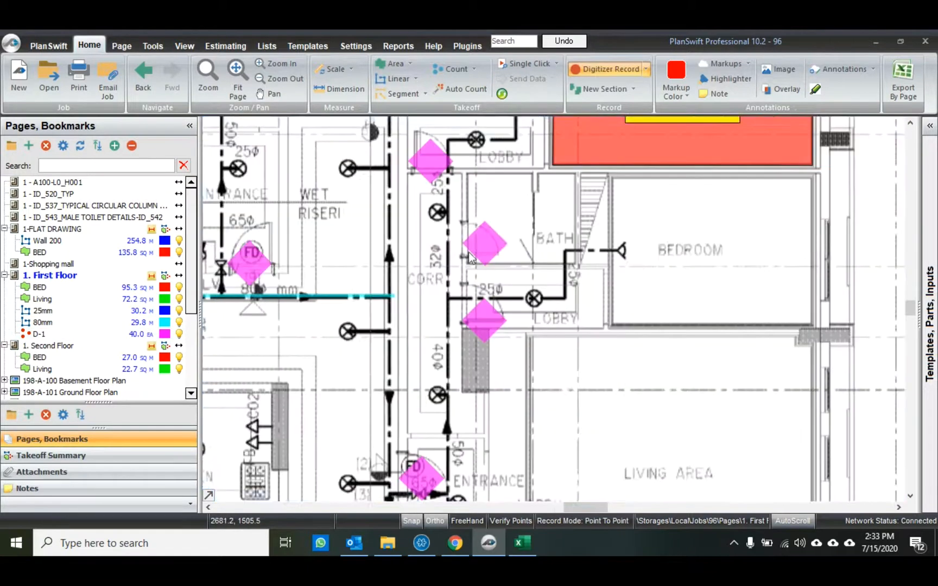
{"action": "scroll", "coordinate": [569, 216], "scroll_direction": "up", "scroll_amount": 1}
{"action": "right_click", "coordinate": [601, 220]}
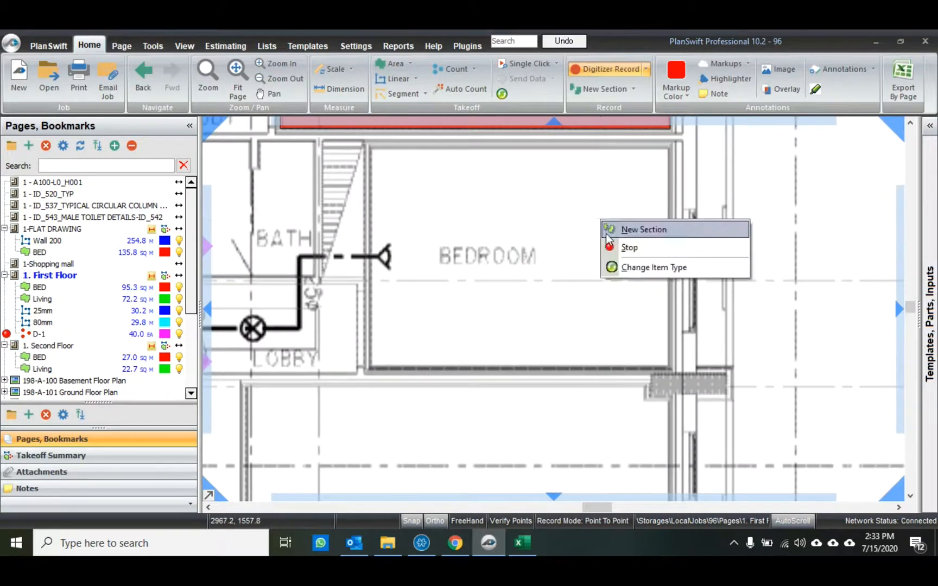
{"action": "left_click", "coordinate": [616, 248]}
Record another section of the first-floor BED area by tracing the four corners of the unmeasured bedroom beside the bath and lobby.
{"action": "left_click", "coordinate": [7, 288]}
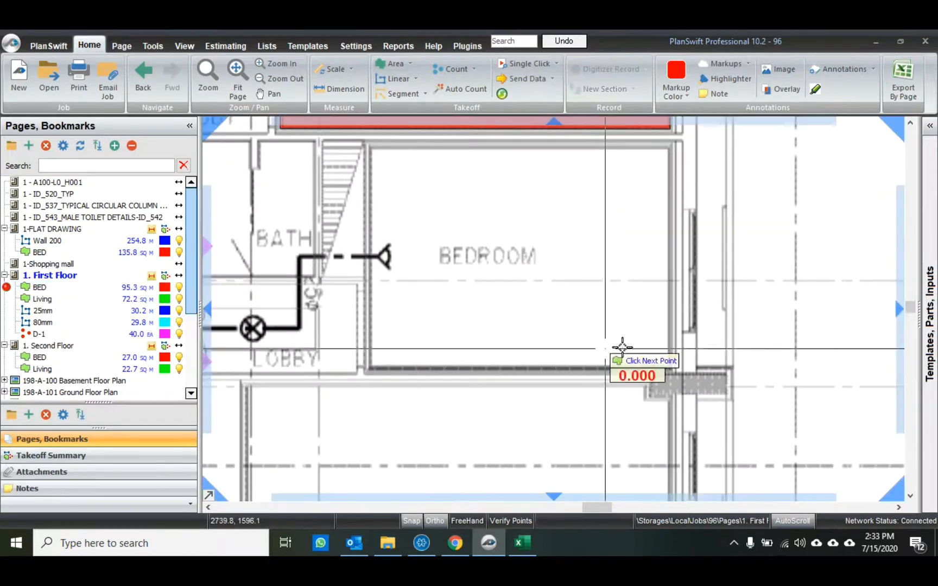
{"action": "left_click", "coordinate": [675, 369]}
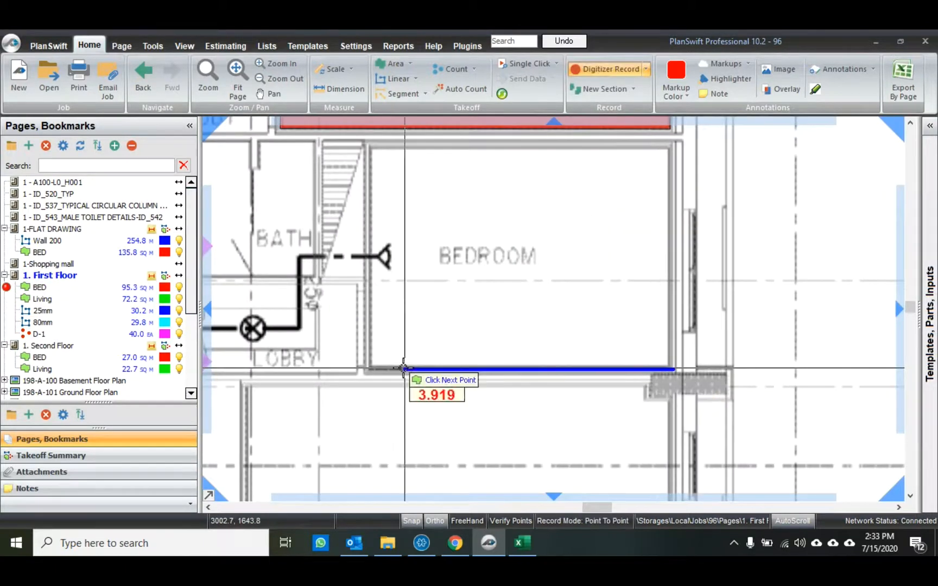
{"action": "left_click", "coordinate": [371, 368]}
{"action": "left_click", "coordinate": [371, 149]}
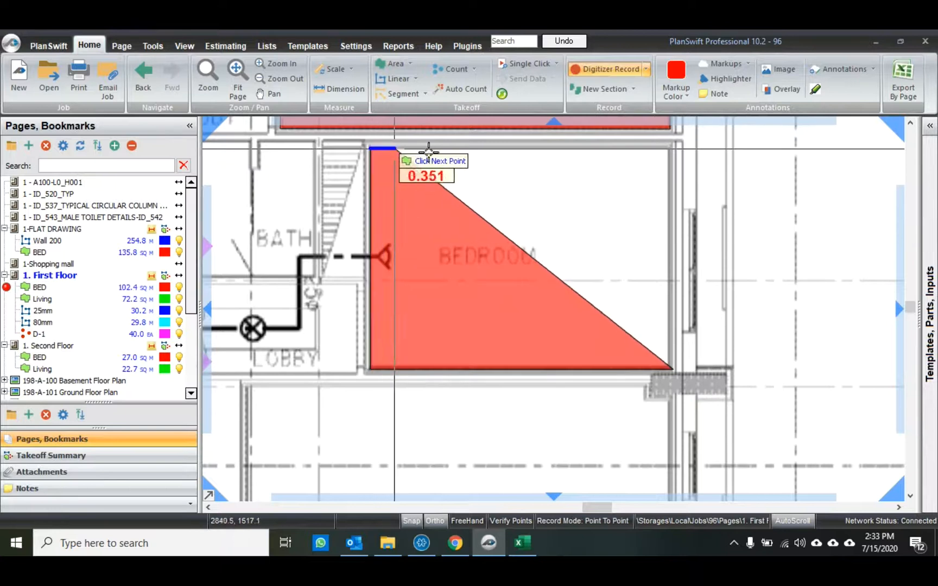
{"action": "right_click", "coordinate": [672, 149]}
{"action": "left_click", "coordinate": [702, 180]}
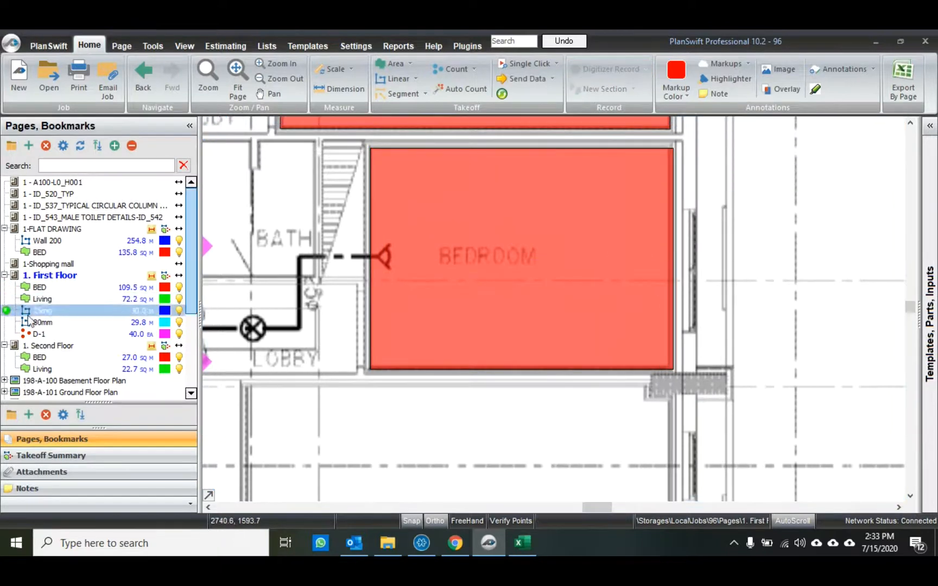
Resume the D-1 count, add six markers at the remaining doors of the neighbouring flat, and stop recording.
{"action": "left_click", "coordinate": [6, 333]}
{"action": "scroll", "coordinate": [465, 352], "scroll_direction": "down", "scroll_amount": 4}
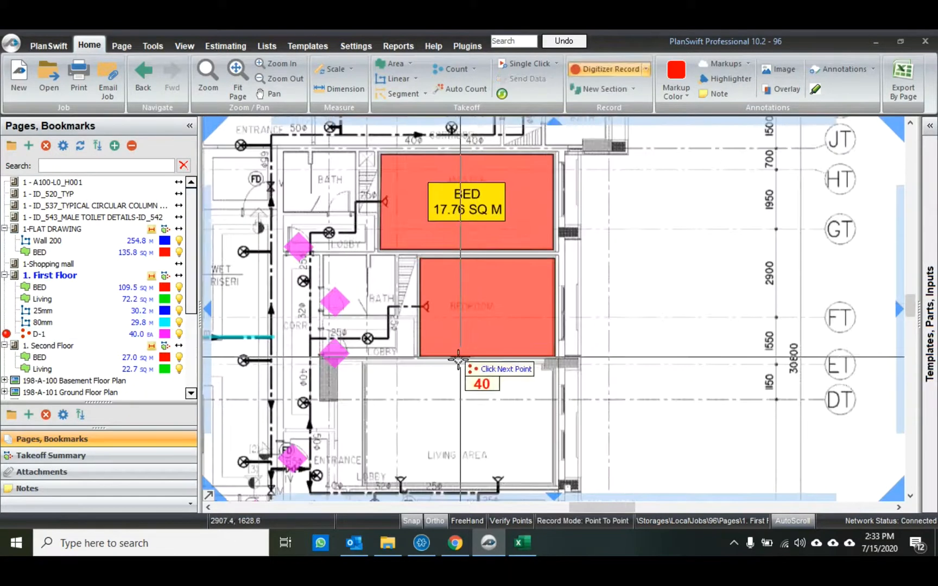
{"action": "scroll", "coordinate": [467, 315], "scroll_direction": "up", "scroll_amount": 1}
{"action": "left_click", "coordinate": [367, 323]}
{"action": "left_click", "coordinate": [458, 322]}
{"action": "left_click", "coordinate": [581, 209]}
{"action": "left_click", "coordinate": [677, 208]}
{"action": "left_click", "coordinate": [609, 143]}
{"action": "left_click", "coordinate": [484, 158]}
{"action": "scroll", "coordinate": [525, 191], "scroll_direction": "down", "scroll_amount": 2}
{"action": "scroll", "coordinate": [567, 205], "scroll_direction": "down", "scroll_amount": 2}
{"action": "right_click", "coordinate": [667, 209]}
{"action": "left_click", "coordinate": [694, 233]}
Hide the 25mm and 80mm pipe takeoffs on the first-floor plan.
{"action": "left_click_drag", "start_coordinate": [550, 275], "coordinate": [765, 261]}
{"action": "left_click", "coordinate": [180, 313]}
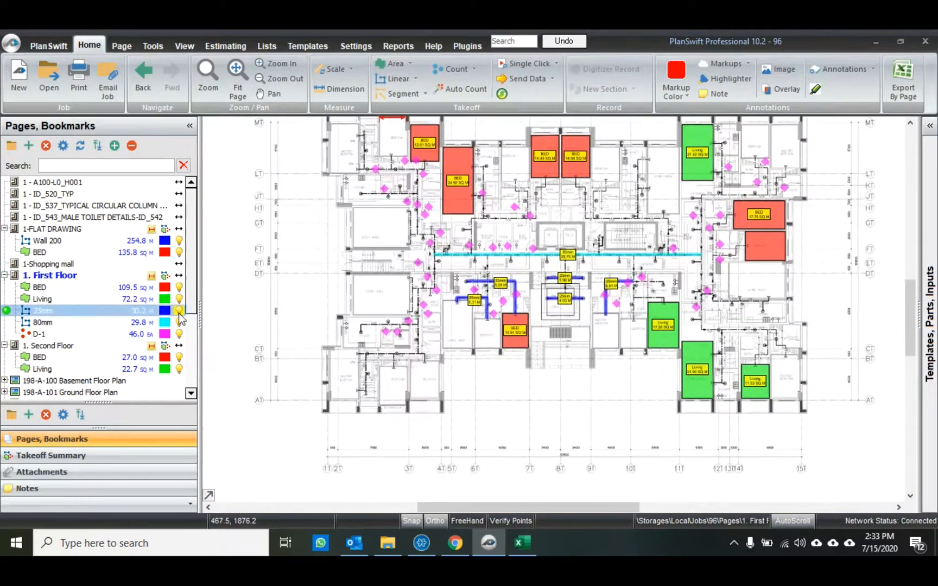
{"action": "left_click", "coordinate": [179, 312]}
{"action": "left_click", "coordinate": [179, 322]}
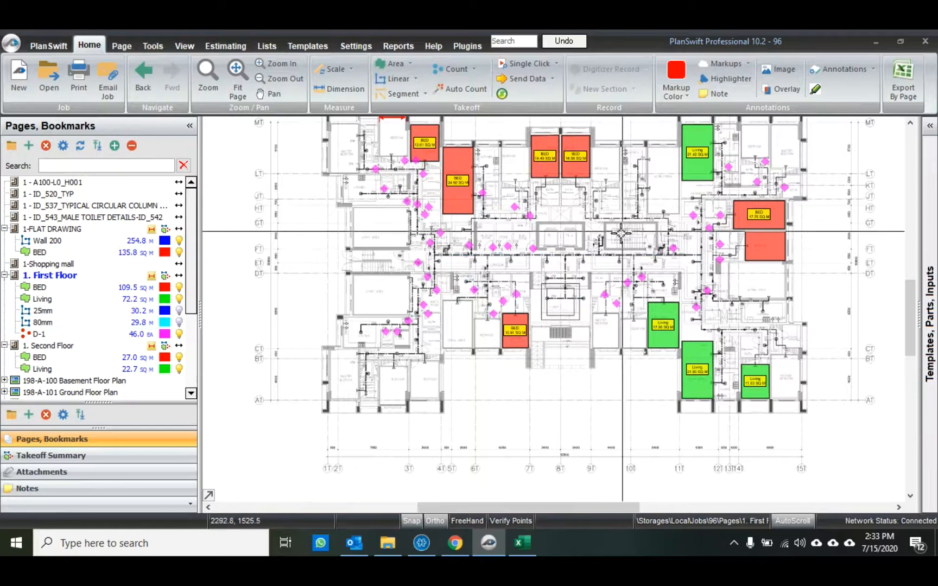
Show the label on the newly traced bedroom area and turn the 25mm and 80mm takeoffs back on.
{"action": "right_click", "coordinate": [758, 242]}
{"action": "left_click", "coordinate": [803, 202]}
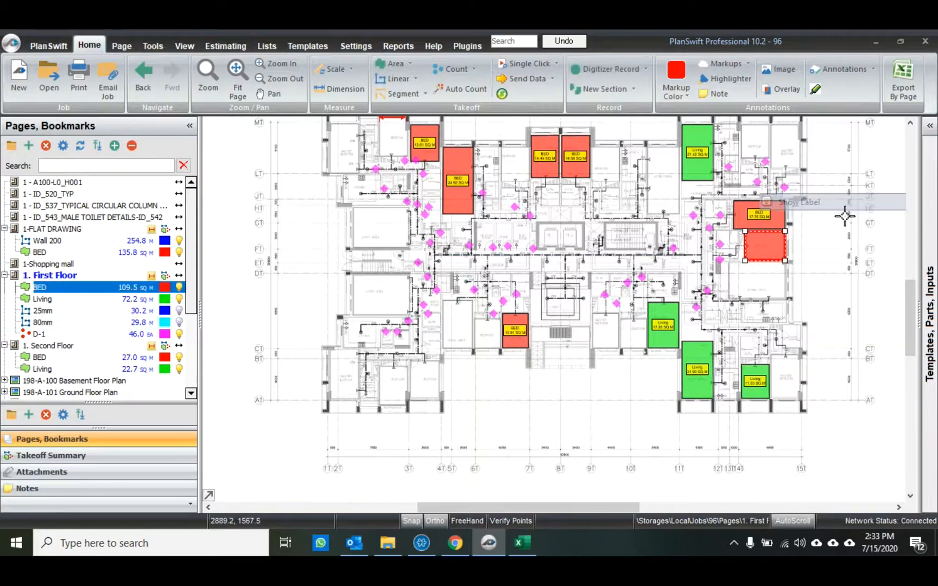
{"action": "left_click", "coordinate": [179, 310]}
{"action": "left_click", "coordinate": [180, 323]}
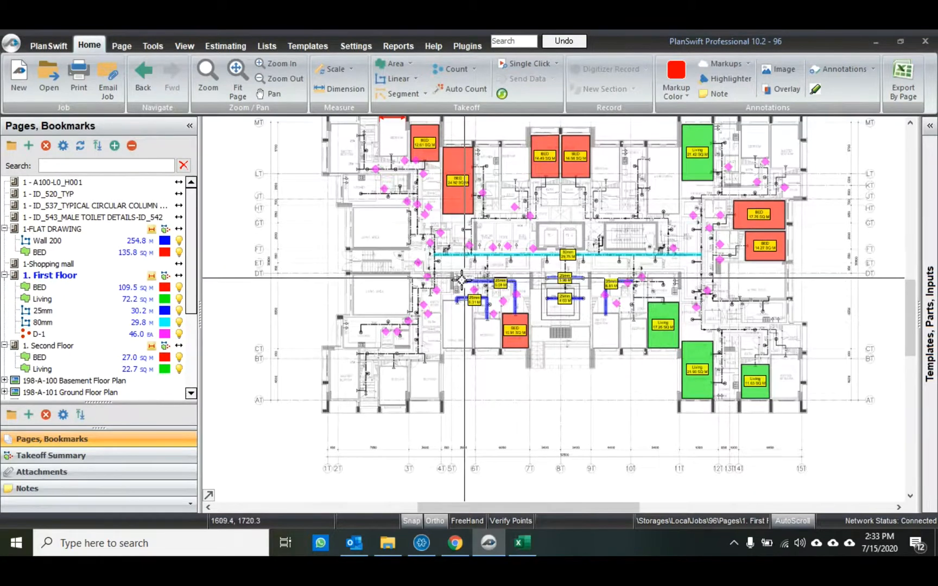
Compare the first-floor legend totals with the linked quantities in the Excel estimation sheet, and return to the PlanSwift plan.
{"action": "scroll", "coordinate": [461, 279], "scroll_direction": "down", "scroll_amount": 3}
{"action": "scroll", "coordinate": [405, 384], "scroll_direction": "up", "scroll_amount": 4}
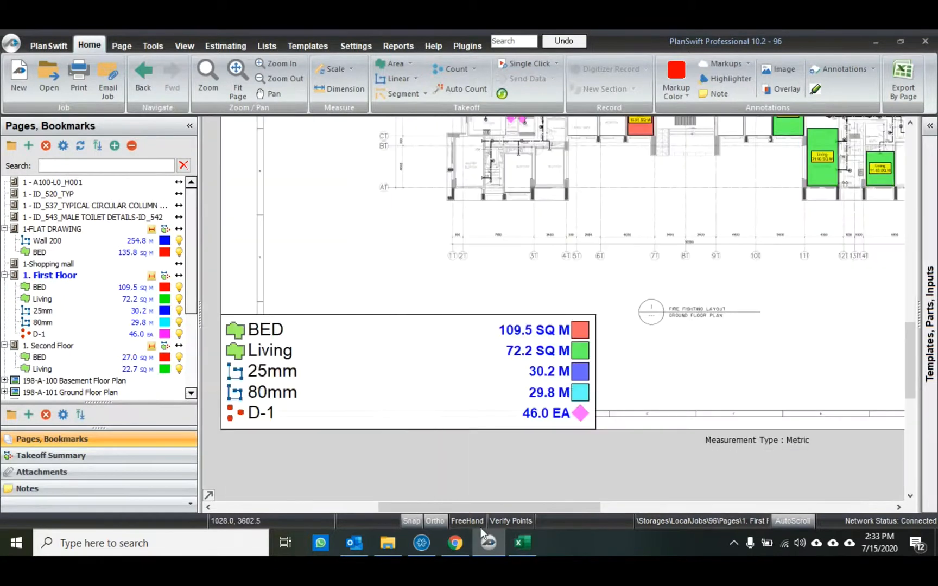
{"action": "left_click", "coordinate": [521, 543]}
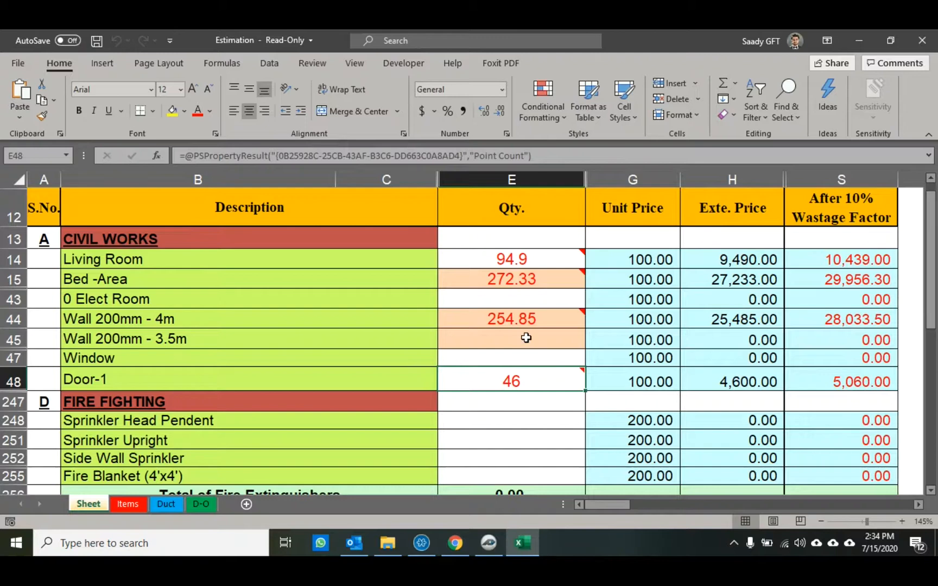
{"action": "left_click", "coordinate": [487, 541]}
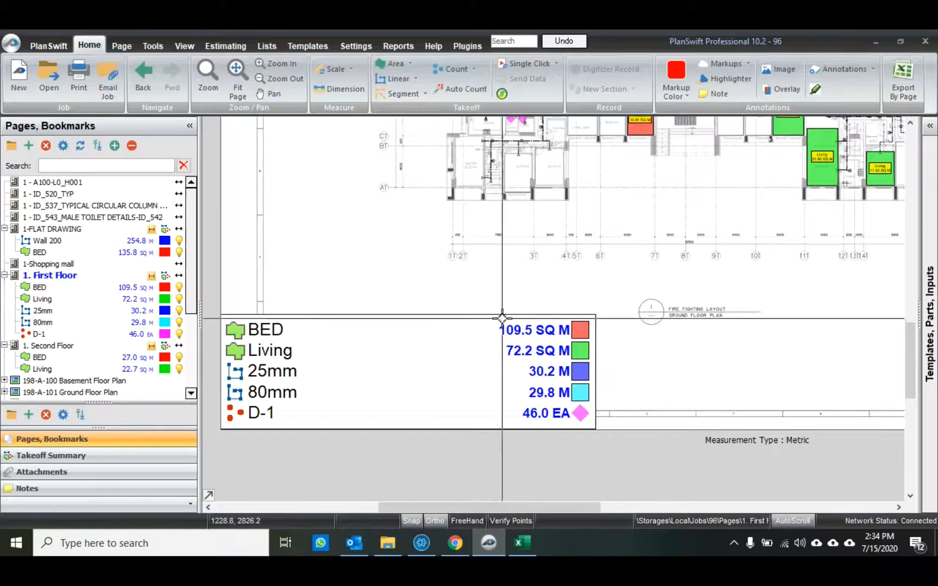
{"action": "scroll", "coordinate": [569, 280], "scroll_direction": "down", "scroll_amount": 2}
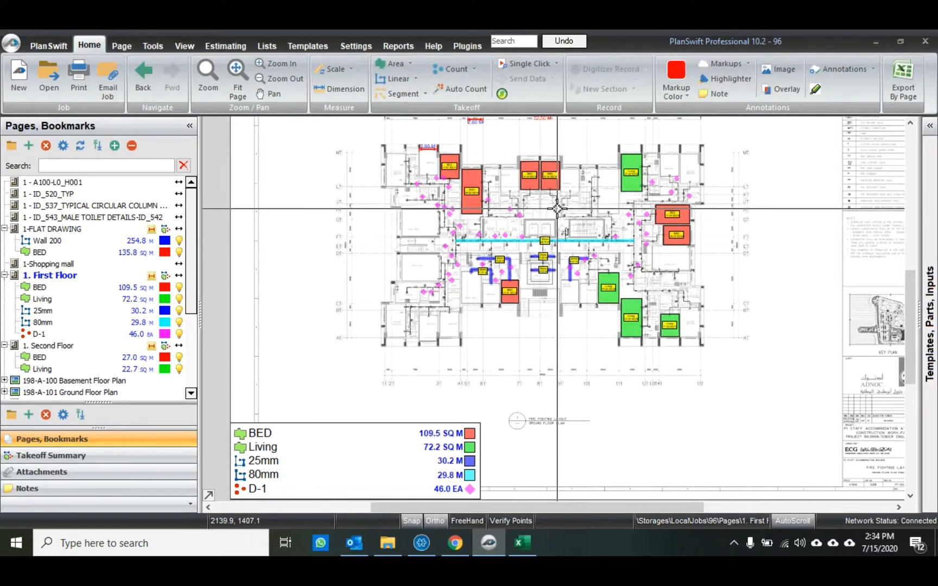
{"action": "scroll", "coordinate": [558, 208], "scroll_direction": "up", "scroll_amount": 2}
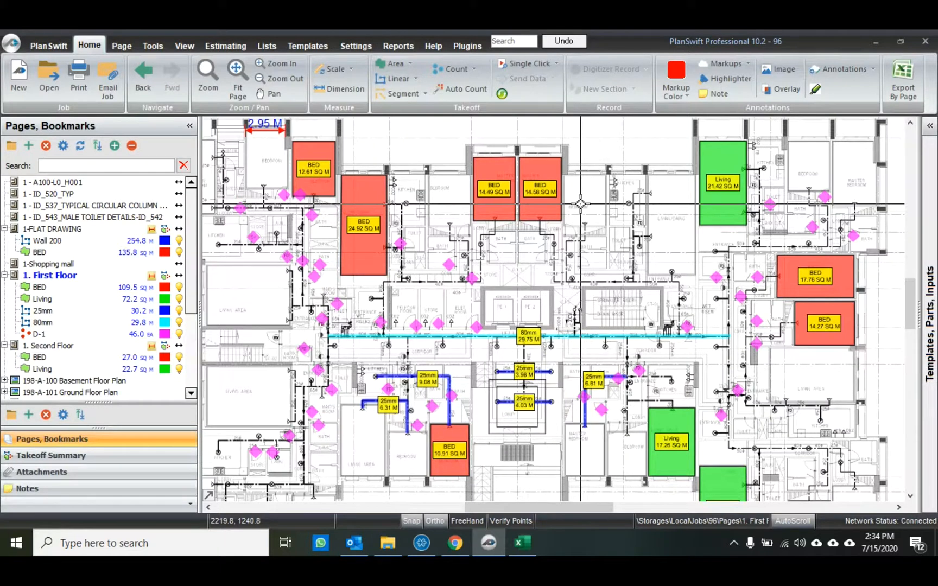
Collapse the page tree, expand the Single Click folder and open its second page, the site plan.
{"action": "left_click", "coordinate": [133, 148]}
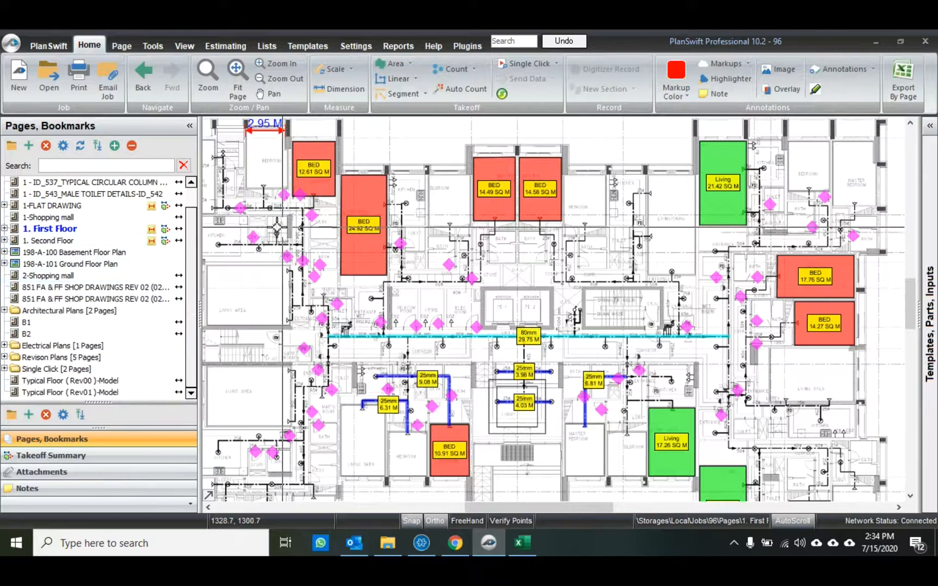
{"action": "scroll", "coordinate": [347, 188], "scroll_direction": "up", "scroll_amount": 3}
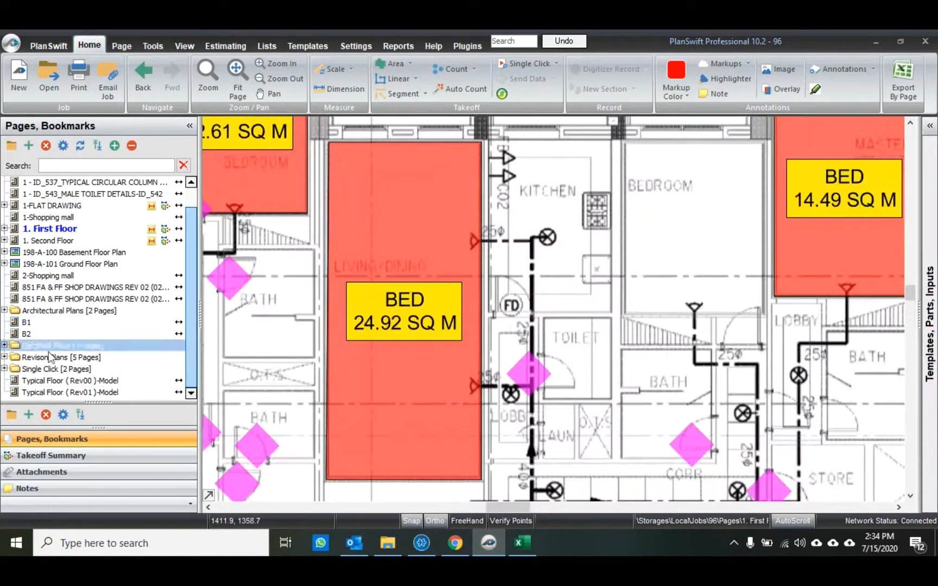
{"action": "left_click", "coordinate": [5, 369]}
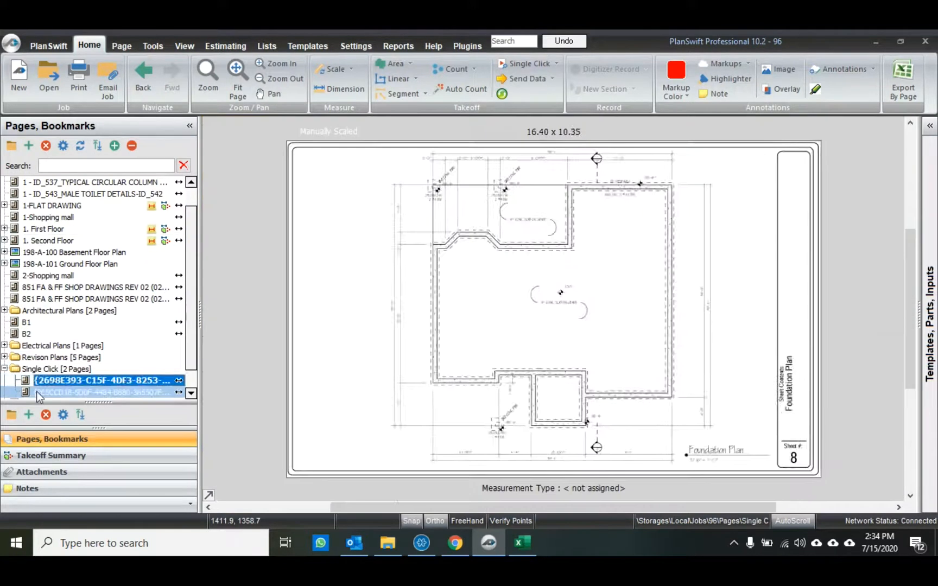
{"action": "left_click", "coordinate": [39, 392]}
Measure the house footprint on the site plan with a blue, solid-filled Single Click area takeoff named Area.
{"action": "scroll", "coordinate": [413, 305], "scroll_direction": "up", "scroll_amount": 4}
{"action": "left_click_drag", "start_coordinate": [428, 289], "coordinate": [402, 209]}
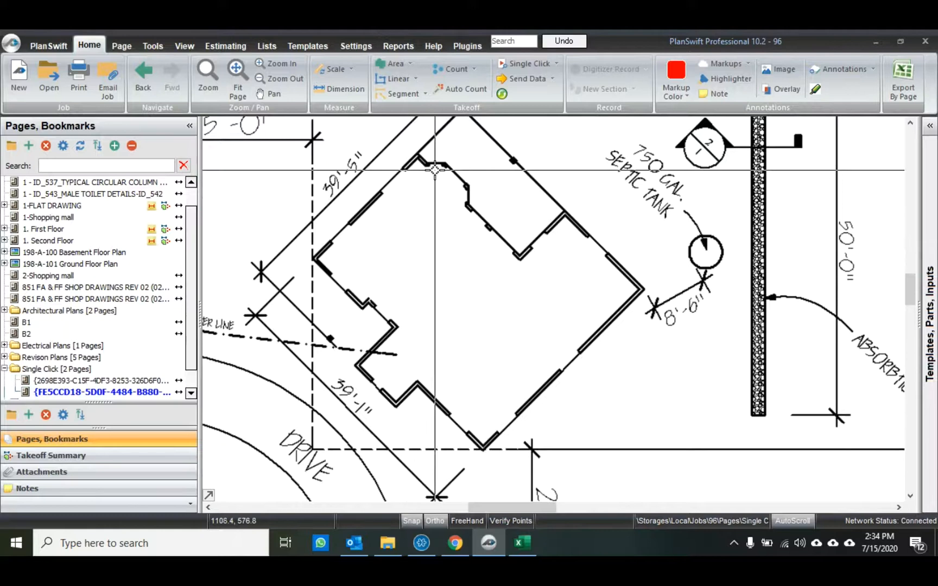
{"action": "scroll", "coordinate": [440, 168], "scroll_direction": "up", "scroll_amount": 4}
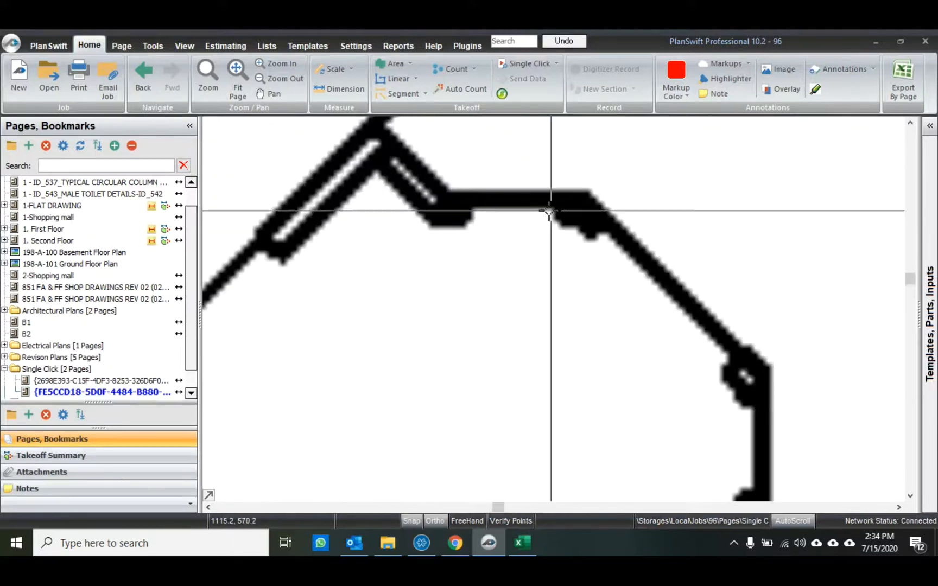
{"action": "scroll", "coordinate": [465, 231], "scroll_direction": "down", "scroll_amount": 4}
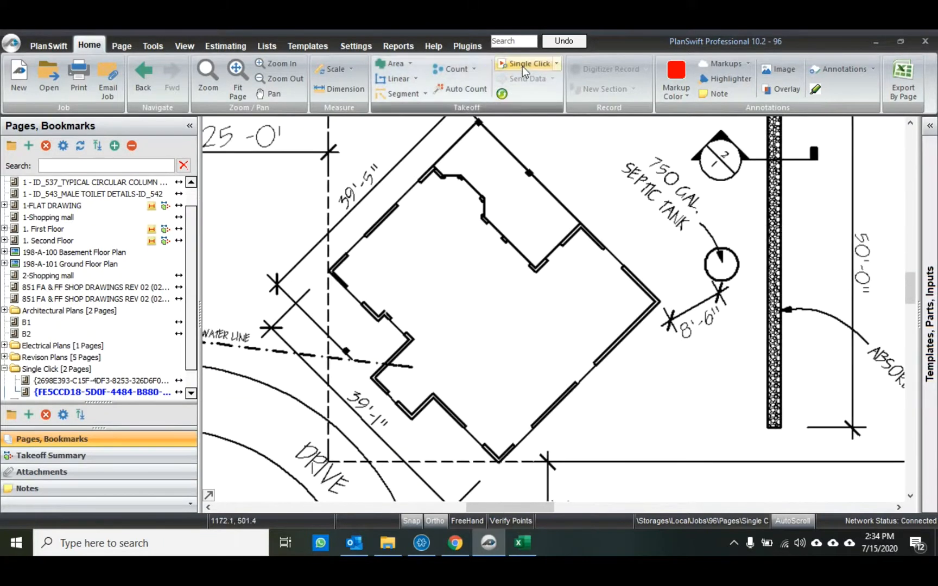
{"action": "left_click", "coordinate": [523, 65]}
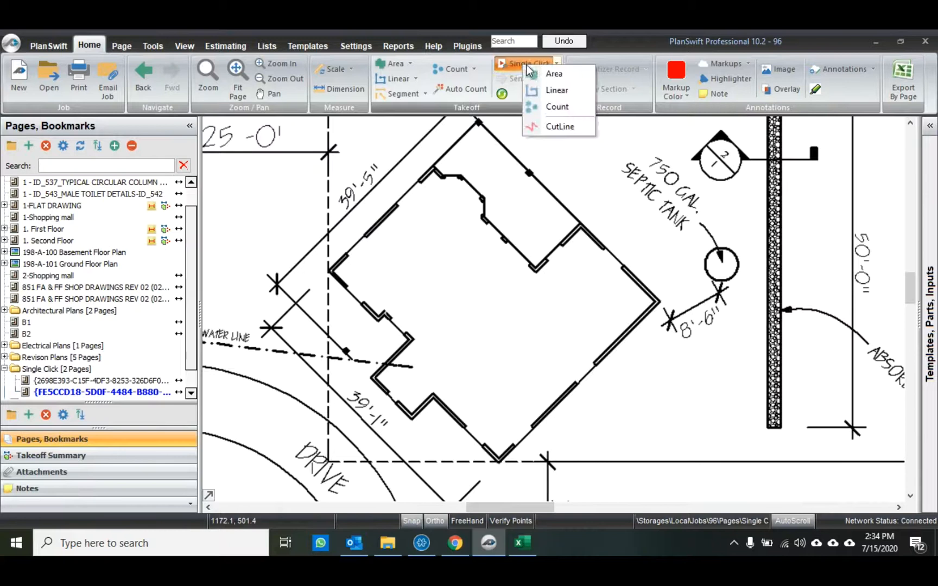
{"action": "left_click", "coordinate": [553, 73]}
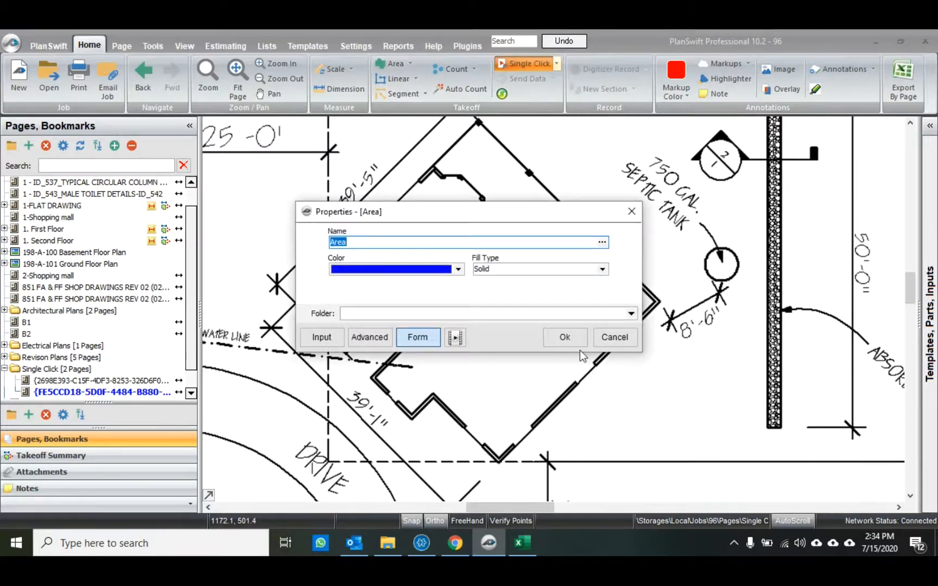
{"action": "left_click", "coordinate": [565, 338]}
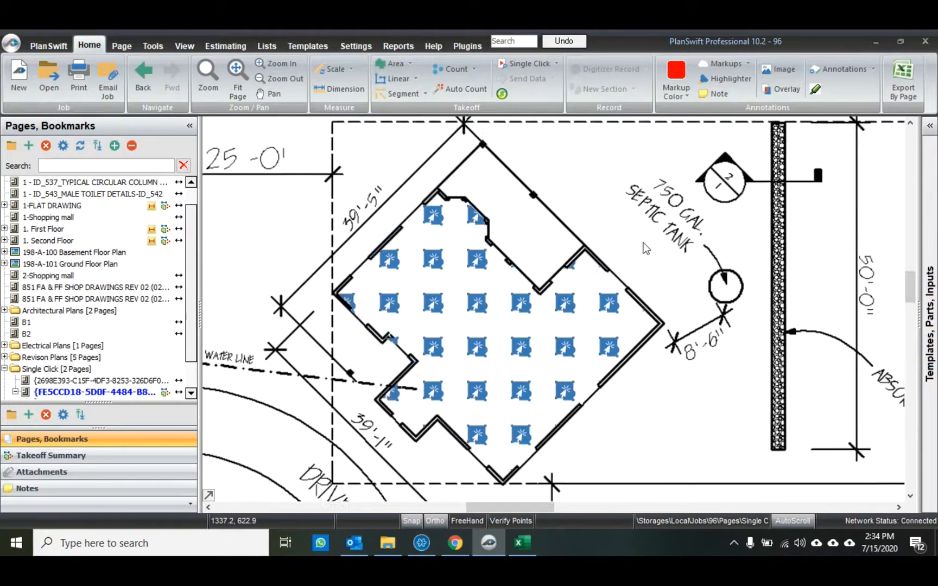
{"action": "key", "text": "Escape"}
{"action": "scroll", "coordinate": [666, 185], "scroll_direction": "down", "scroll_amount": 3}
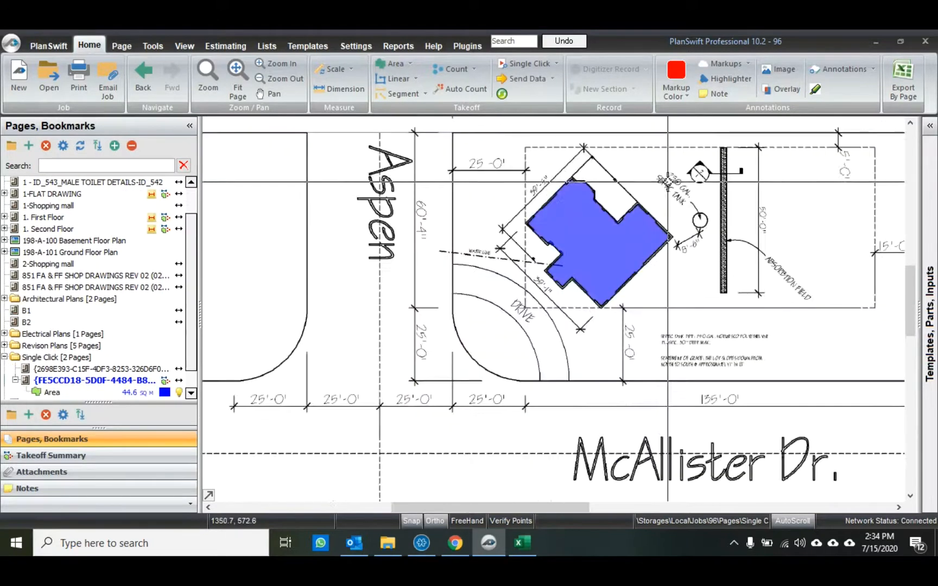
Show the label on the house footprint's area takeoff.
{"action": "left_click_drag", "start_coordinate": [608, 233], "coordinate": [608, 233]}
{"action": "right_click", "coordinate": [622, 233]}
{"action": "left_click", "coordinate": [661, 202]}
{"action": "scroll", "coordinate": [661, 207], "scroll_direction": "up", "scroll_amount": 3}
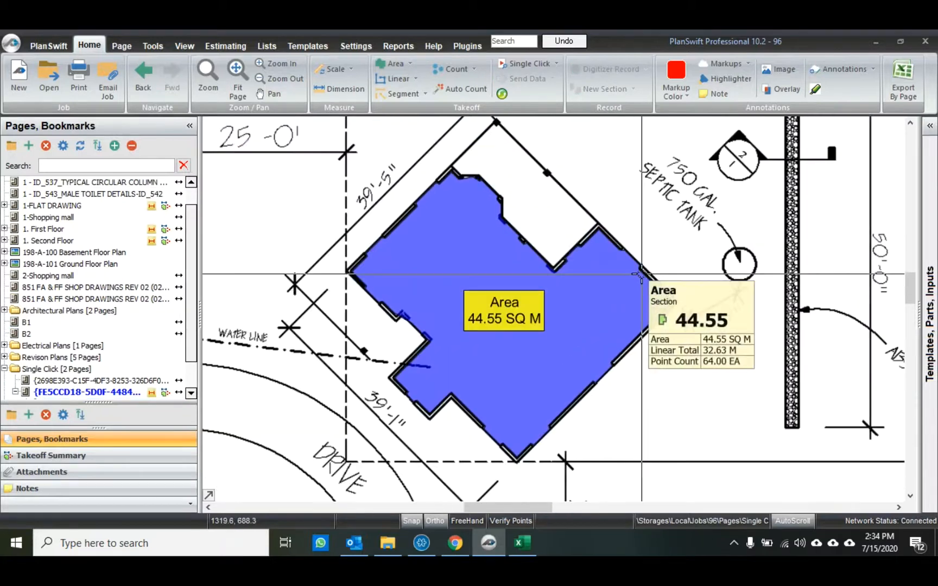
Create a second Single Click area takeoff covering the drive corner, the block across Aspen and the two blocks below McAllister Dr.
{"action": "scroll", "coordinate": [635, 291], "scroll_direction": "down", "scroll_amount": 4}
{"action": "left_click", "coordinate": [532, 67]}
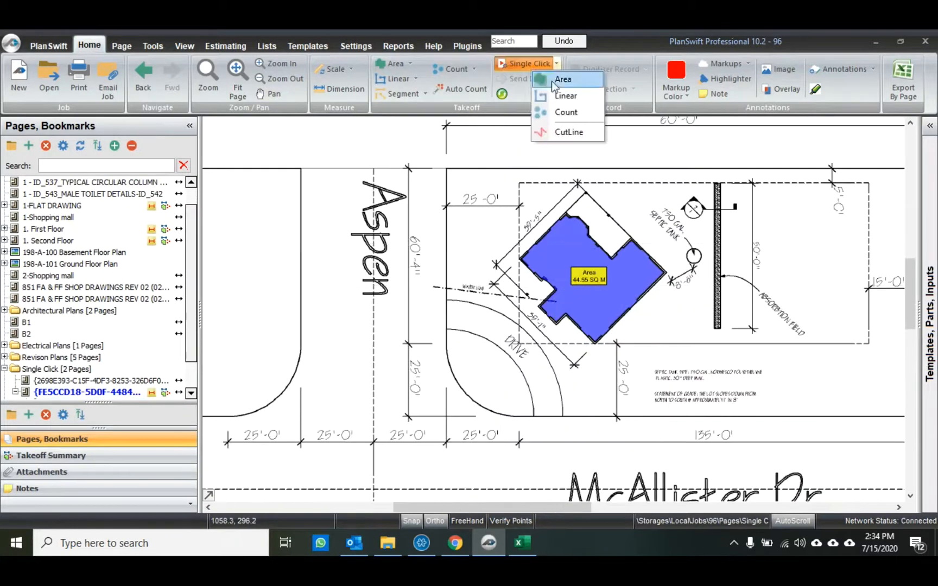
{"action": "left_click", "coordinate": [552, 80]}
{"action": "left_click", "coordinate": [560, 335]}
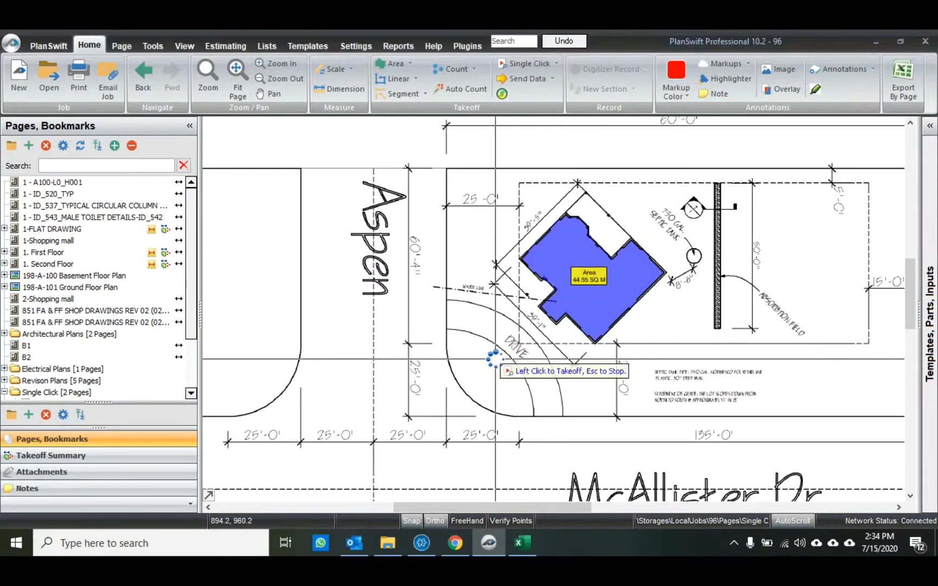
{"action": "left_click", "coordinate": [478, 361]}
{"action": "scroll", "coordinate": [502, 199], "scroll_direction": "down", "scroll_amount": 4}
{"action": "left_click", "coordinate": [384, 212]}
{"action": "left_click", "coordinate": [537, 377]}
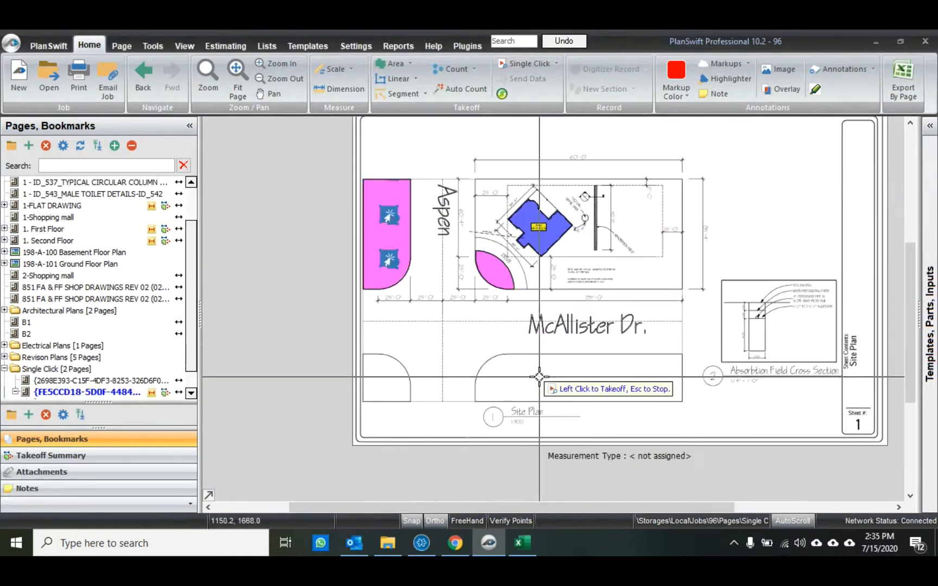
{"action": "left_click", "coordinate": [368, 382]}
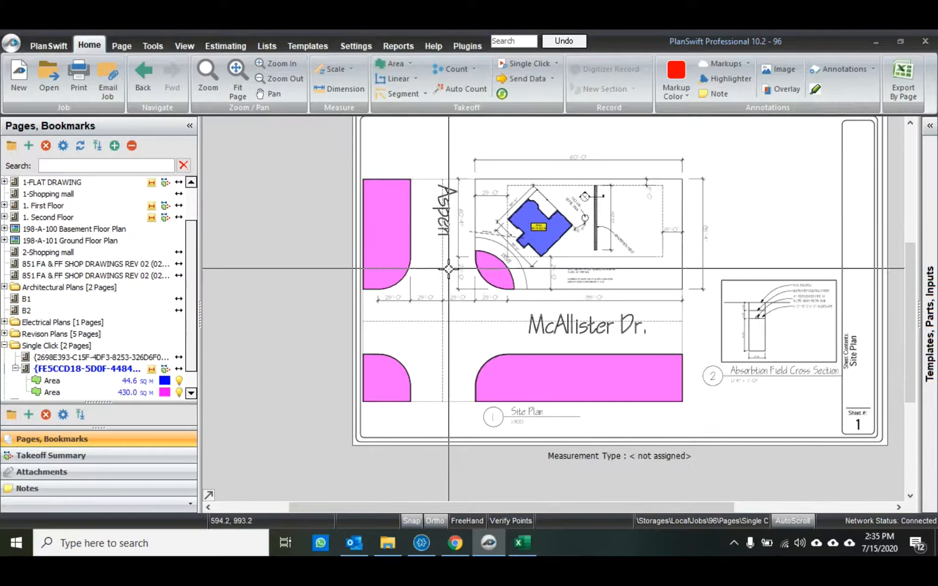
Select the block across Aspen, the drive corner and the small lower corner block together, and show their area labels.
{"action": "left_click_drag", "start_coordinate": [333, 146], "coordinate": [506, 406]}
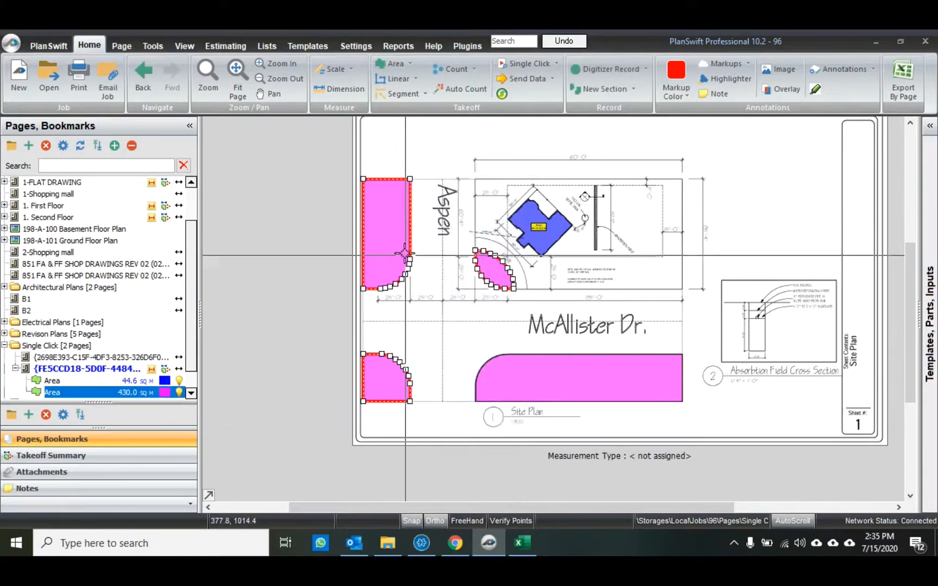
{"action": "right_click", "coordinate": [398, 212]}
{"action": "left_click", "coordinate": [429, 202]}
{"action": "left_click", "coordinate": [430, 216]}
{"action": "scroll", "coordinate": [429, 216], "scroll_direction": "up", "scroll_amount": 5}
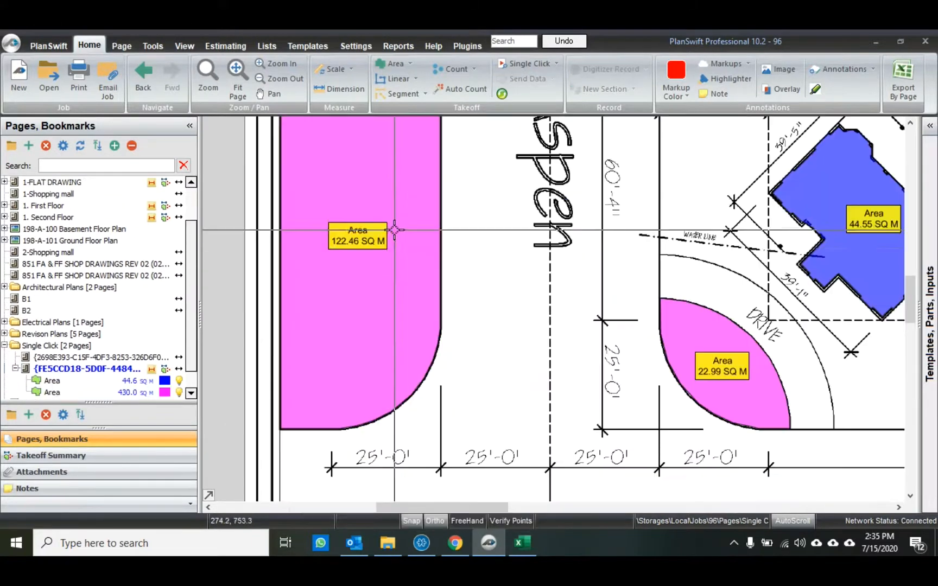
{"action": "scroll", "coordinate": [616, 407], "scroll_direction": "up", "scroll_amount": 3}
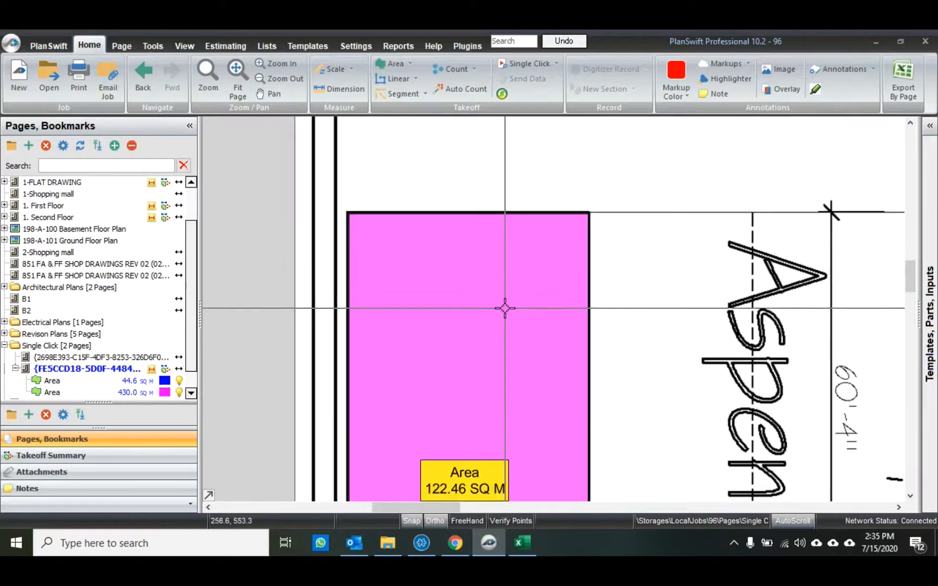
Fine-tune the upper corner point nearest Aspen on the area takeoff of the block across the street.
{"action": "left_click", "coordinate": [521, 201]}
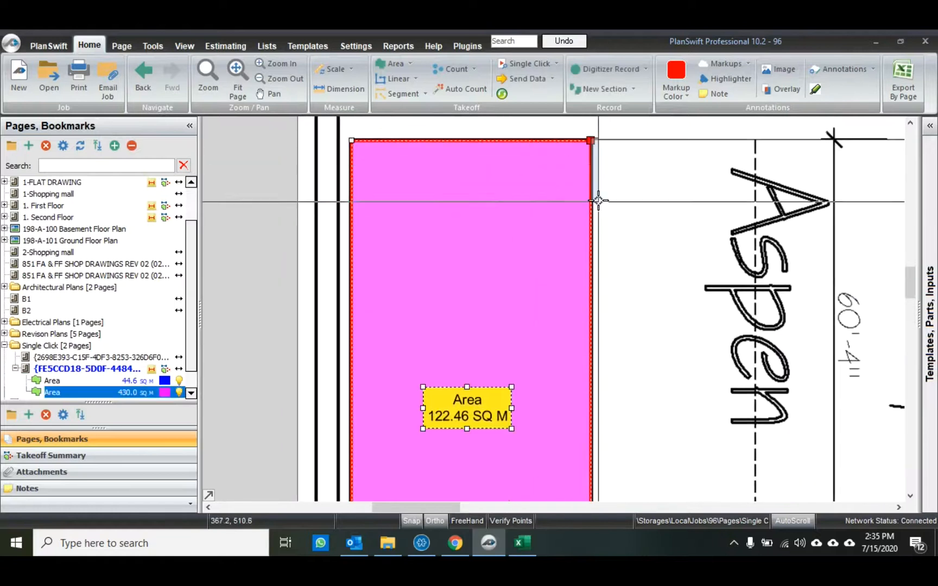
{"action": "mouse_move", "coordinate": [591, 140]}
{"action": "left_mouse_down"}
{"action": "mouse_move", "coordinate": [581, 183]}
{"action": "mouse_move", "coordinate": [593, 342]}
{"action": "mouse_move", "coordinate": [603, 151]}
{"action": "mouse_move", "coordinate": [589, 140]}
{"action": "left_mouse_up"}
{"action": "scroll", "coordinate": [475, 152], "scroll_direction": "down", "scroll_amount": 4}
{"action": "left_click", "coordinate": [557, 295]}
Measure the outline of the curved drive strip with a cyan, solid Single Click linear takeoff named Linear.
{"action": "scroll", "coordinate": [557, 296], "scroll_direction": "up", "scroll_amount": 1}
{"action": "scroll", "coordinate": [634, 174], "scroll_direction": "up", "scroll_amount": 3}
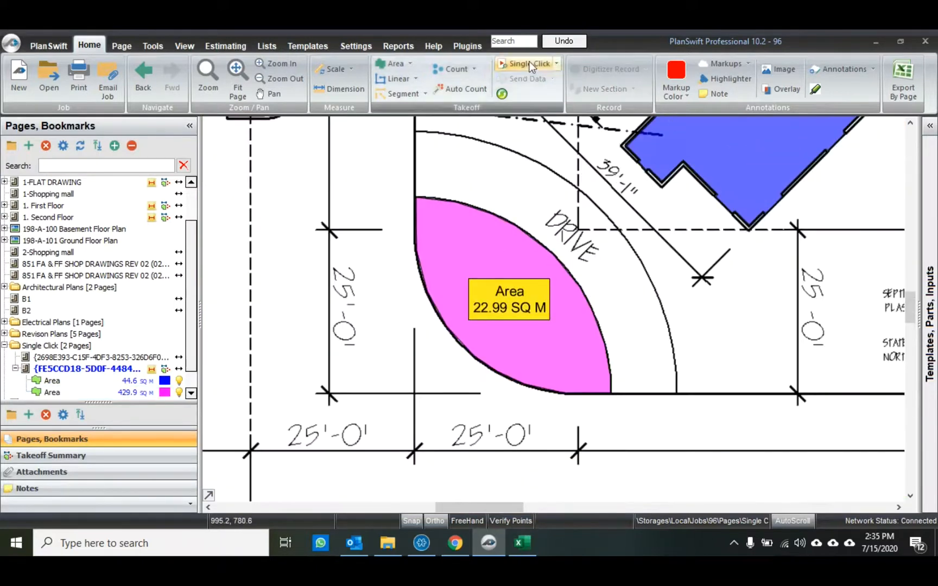
{"action": "left_click", "coordinate": [557, 63]}
{"action": "left_click", "coordinate": [550, 86]}
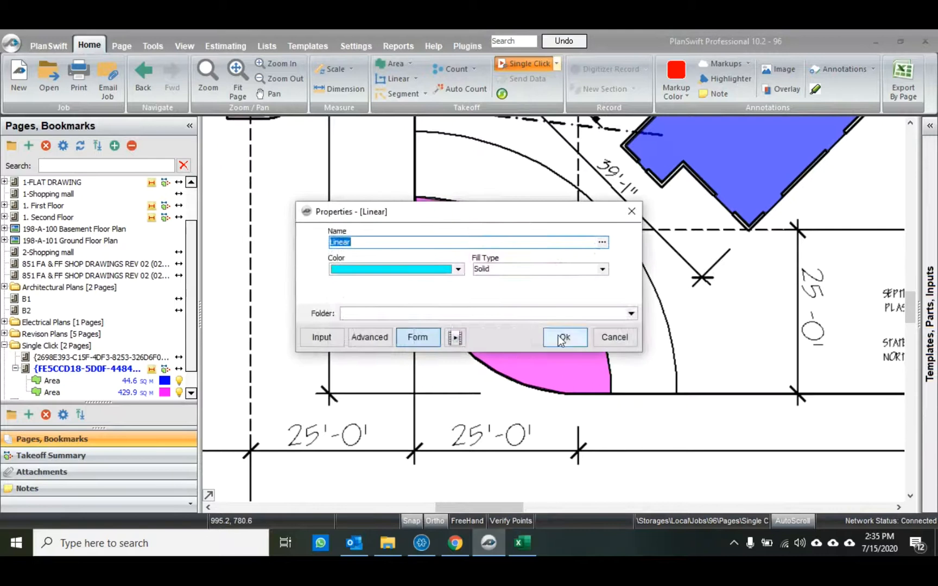
{"action": "left_click", "coordinate": [559, 336]}
{"action": "left_click", "coordinate": [517, 291]}
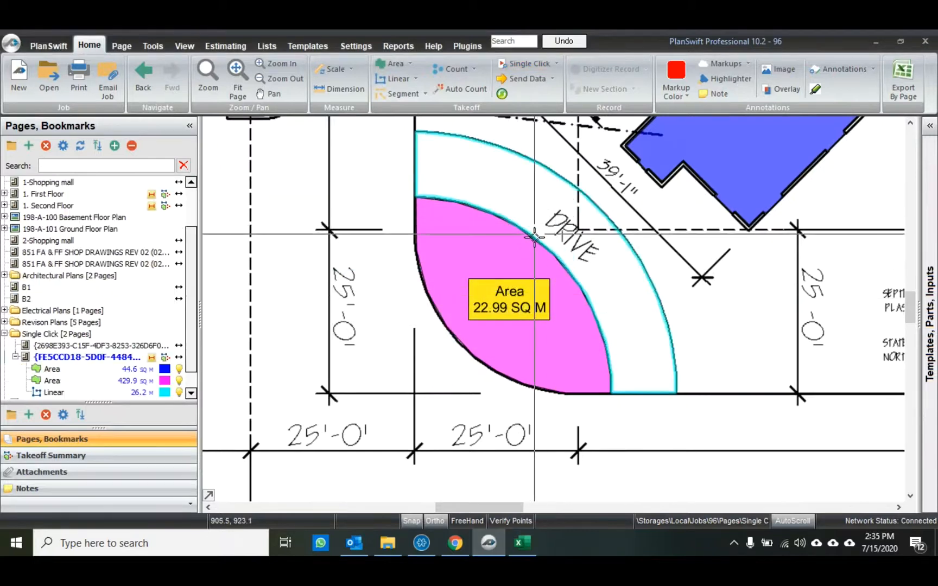
Show the label on the drive strip's linear takeoff and move it up to just above the DRIVE text.
{"action": "right_click", "coordinate": [542, 164]}
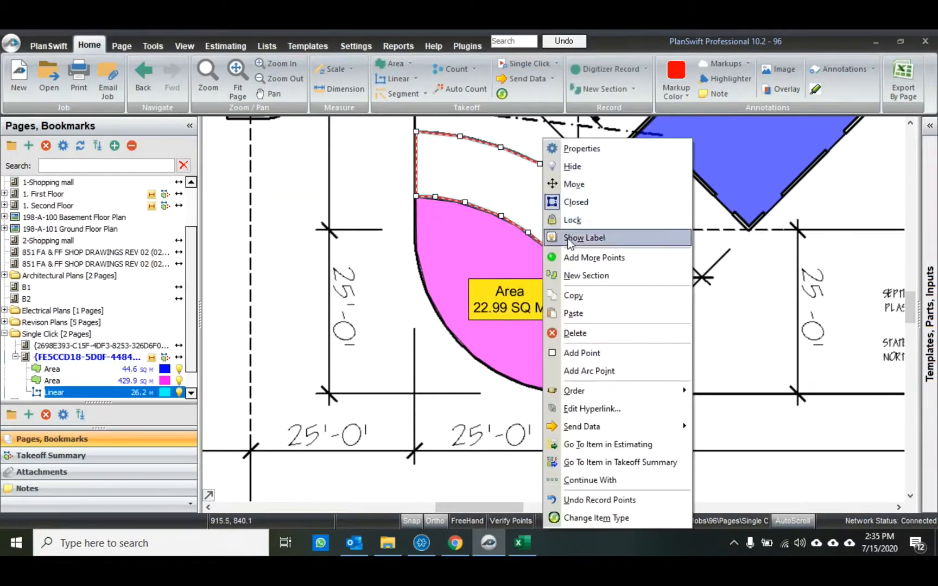
{"action": "left_click", "coordinate": [585, 238]}
{"action": "scroll", "coordinate": [548, 274], "scroll_direction": "up", "scroll_amount": 2}
{"action": "left_click_drag", "start_coordinate": [535, 315], "coordinate": [542, 271]}
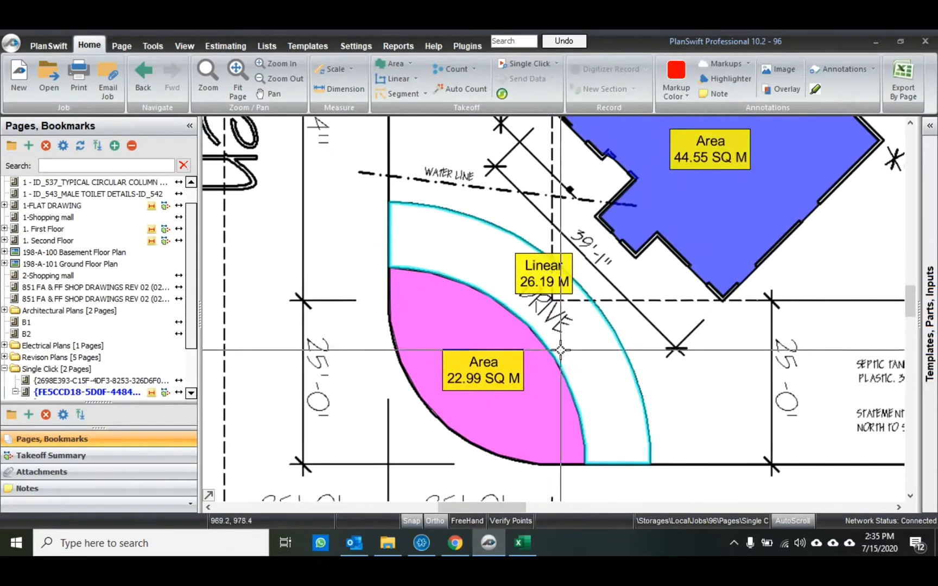
{"action": "scroll", "coordinate": [543, 360], "scroll_direction": "down", "scroll_amount": 2}
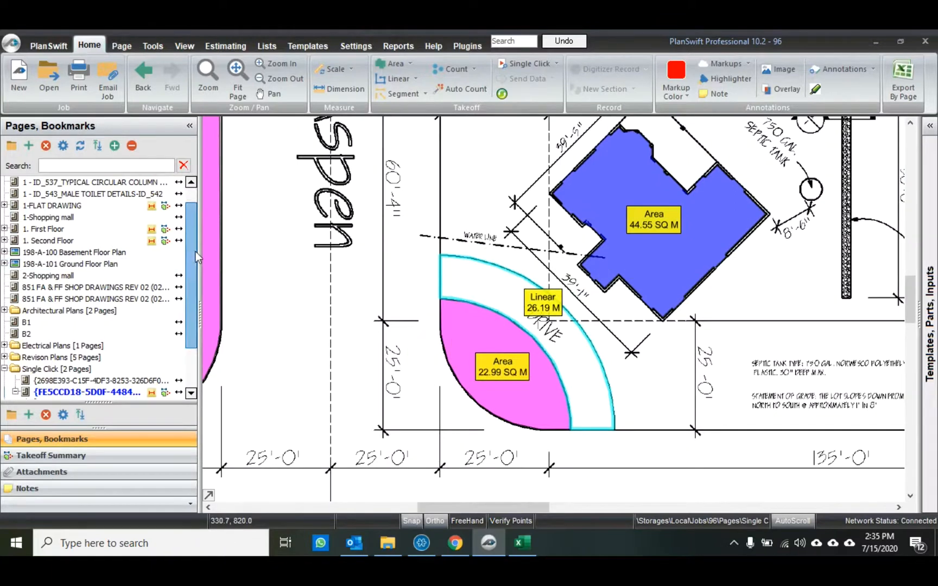
Open the Second Floor page at the sprinkler head symbol in the upper kitchen.
{"action": "scroll", "coordinate": [195, 251], "scroll_direction": "up", "scroll_amount": 1}
{"action": "left_click", "coordinate": [38, 255]}
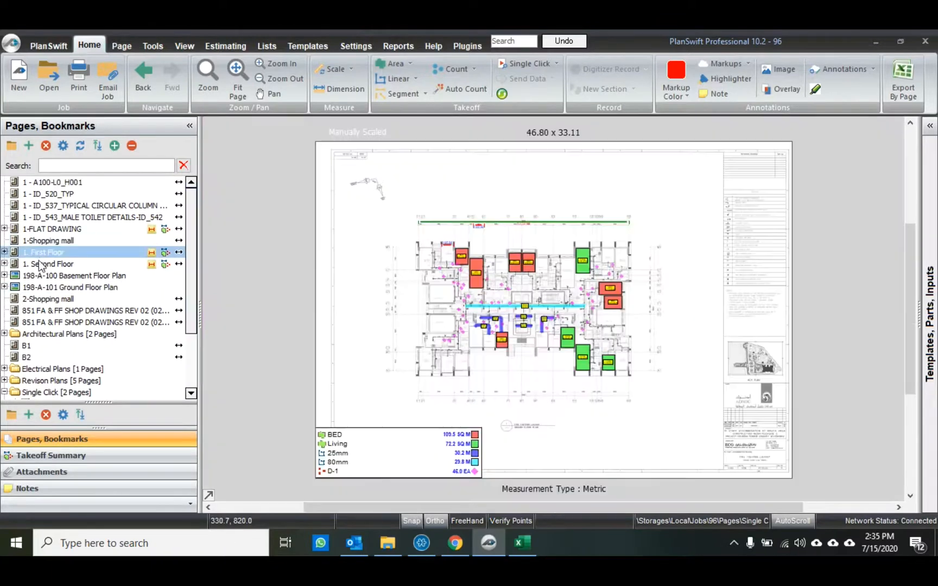
{"action": "left_click", "coordinate": [53, 265]}
{"action": "scroll", "coordinate": [470, 271], "scroll_direction": "up", "scroll_amount": 2}
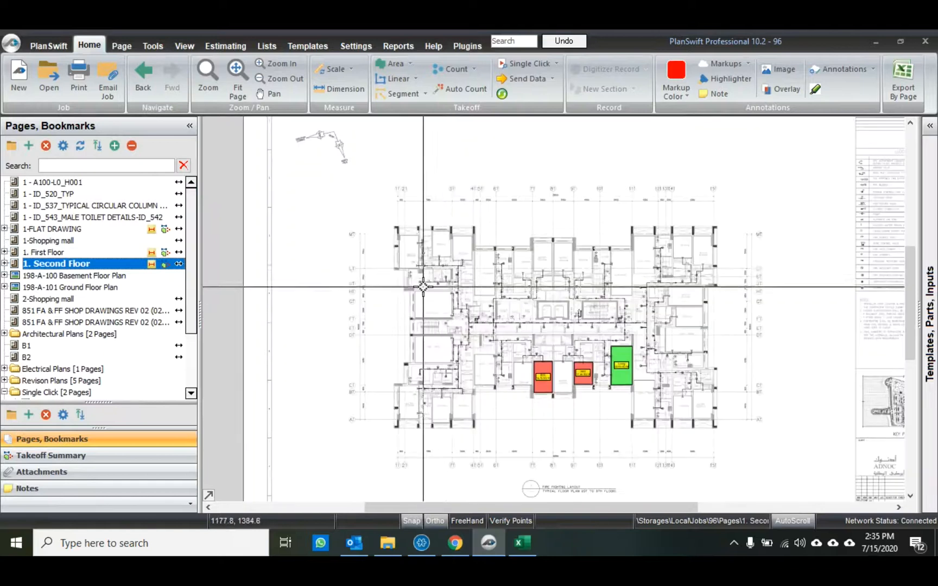
{"action": "scroll", "coordinate": [411, 248], "scroll_direction": "up", "scroll_amount": 5}
{"action": "left_click_drag", "start_coordinate": [411, 249], "coordinate": [415, 304]}
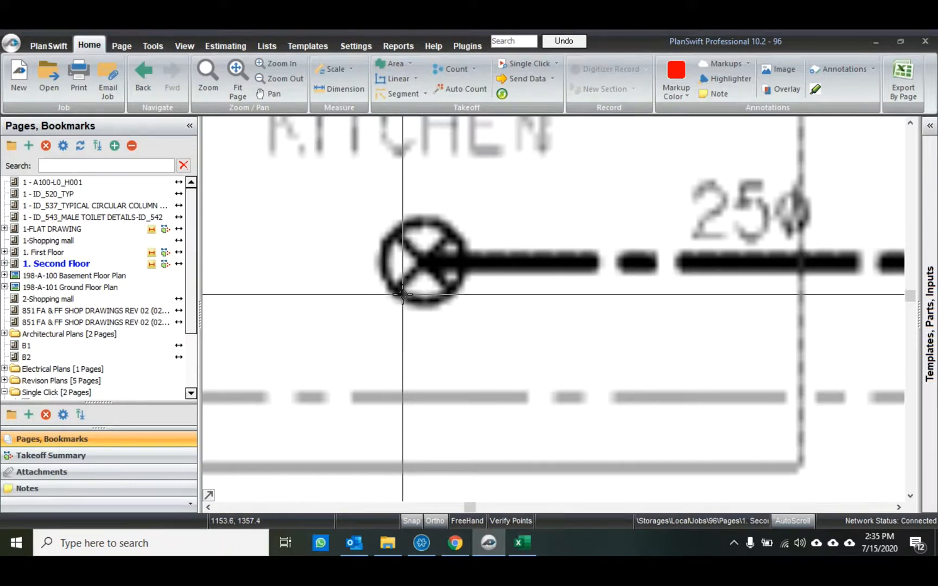
{"action": "scroll", "coordinate": [403, 296], "scroll_direction": "down", "scroll_amount": 3}
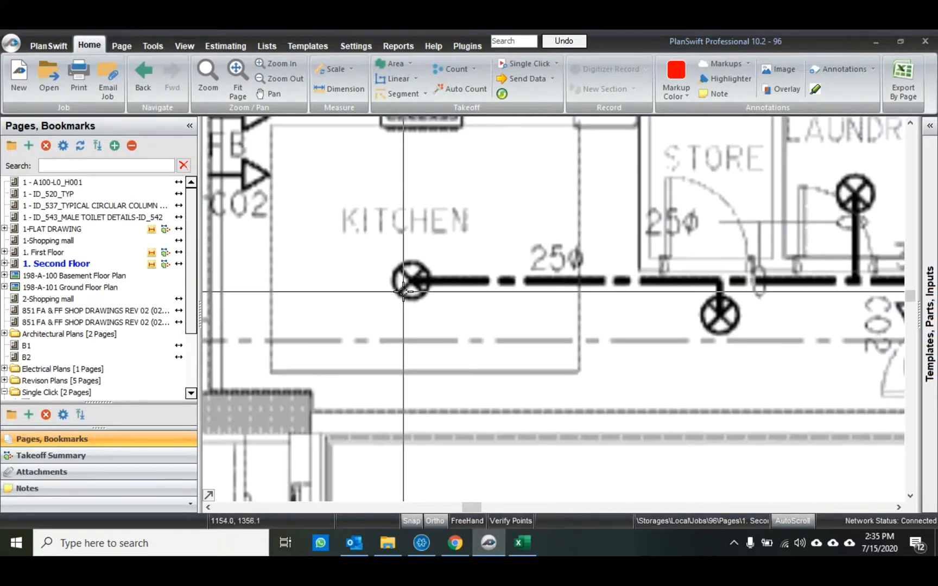
{"action": "scroll", "coordinate": [404, 292], "scroll_direction": "up", "scroll_amount": 3}
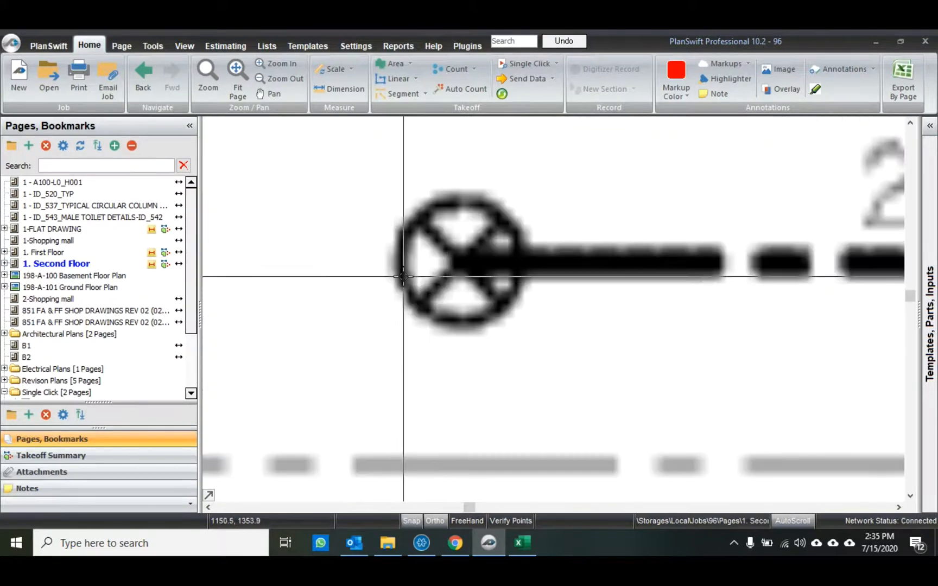
Start a new Auto Count named PEN and give it the colour red.
{"action": "left_click", "coordinate": [444, 92]}
{"action": "left_click", "coordinate": [499, 184]}
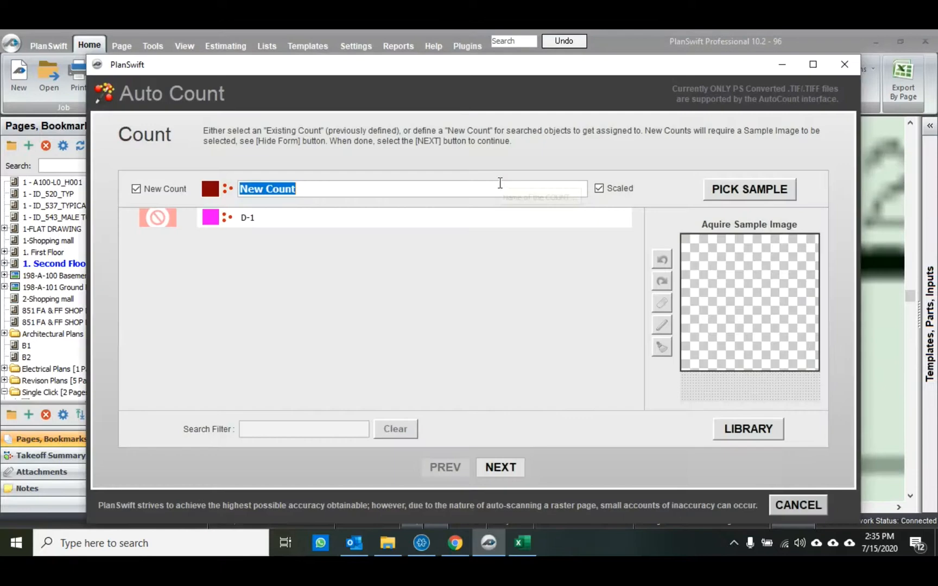
{"action": "type", "text": "PEN"}
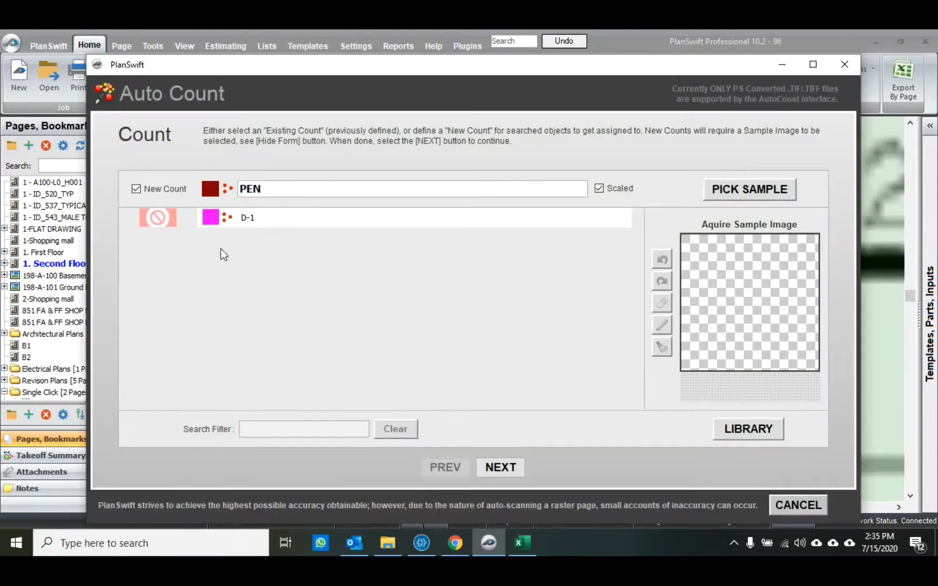
{"action": "left_click", "coordinate": [211, 193]}
{"action": "left_click", "coordinate": [210, 220]}
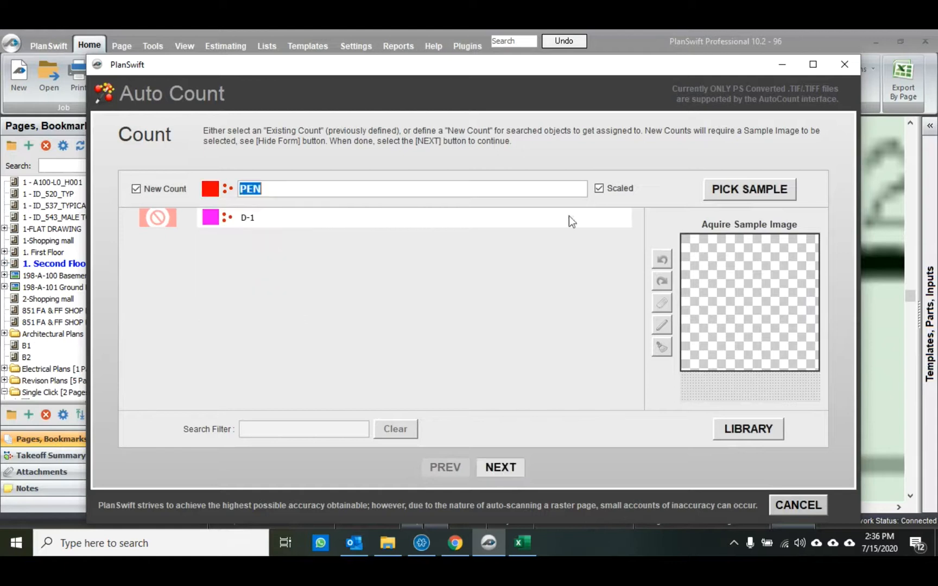
Capture the kitchen's crossed-circle sprinkler symbol as the Auto Count sample image and continue to the region setup.
{"action": "left_click", "coordinate": [749, 190]}
{"action": "left_click_drag", "start_coordinate": [389, 179], "coordinate": [525, 330]}
{"action": "left_click", "coordinate": [512, 466]}
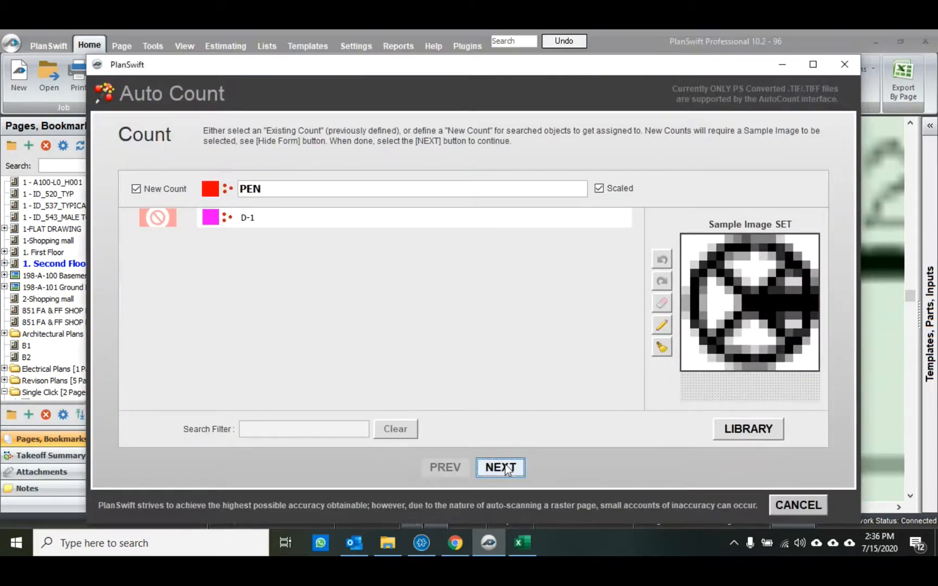
Fit the Auto Count search region tightly around the building's floor plan and run the search.
{"action": "left_click_drag", "start_coordinate": [613, 397], "coordinate": [538, 365]}
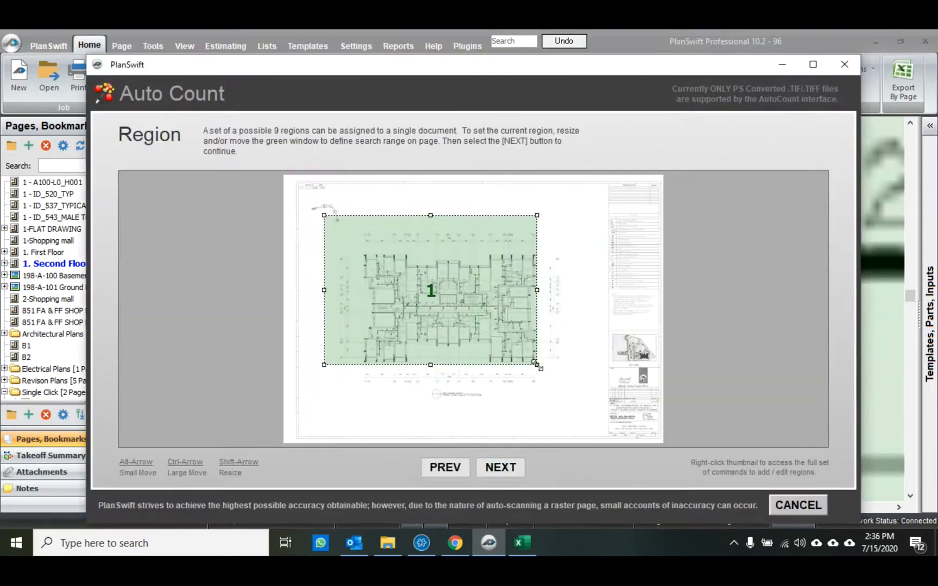
{"action": "left_click_drag", "start_coordinate": [323, 213], "coordinate": [358, 247]}
{"action": "left_click", "coordinate": [500, 468]}
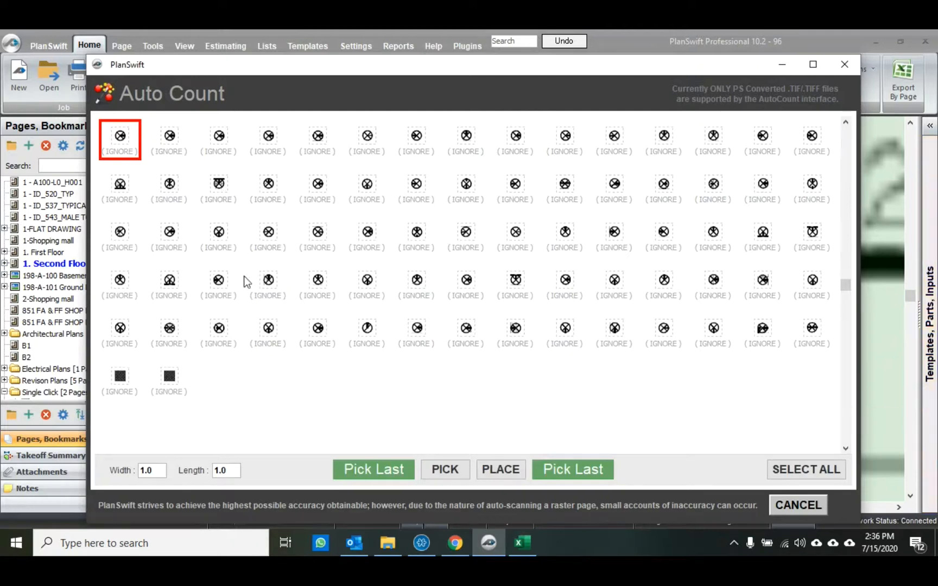
Place all the matched sprinkler symbols as PEN counts, leaving out the two solid dark squares.
{"action": "left_click", "coordinate": [120, 141]}
{"action": "left_click", "coordinate": [169, 140]}
{"action": "left_click", "coordinate": [219, 140]}
{"action": "left_click", "coordinate": [268, 140]}
{"action": "left_click", "coordinate": [318, 140]}
{"action": "left_click", "coordinate": [417, 140]}
{"action": "left_click", "coordinate": [806, 470]}
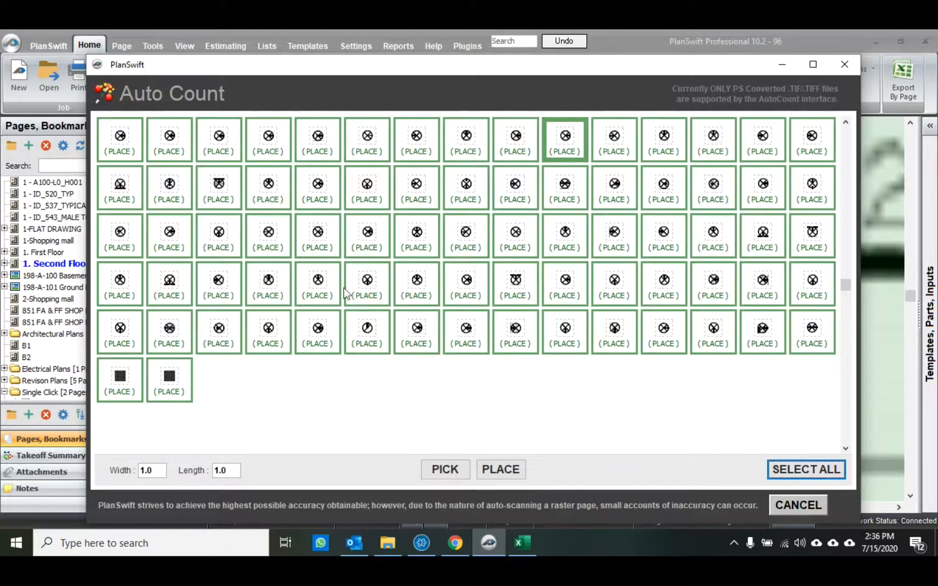
{"action": "left_click", "coordinate": [169, 383]}
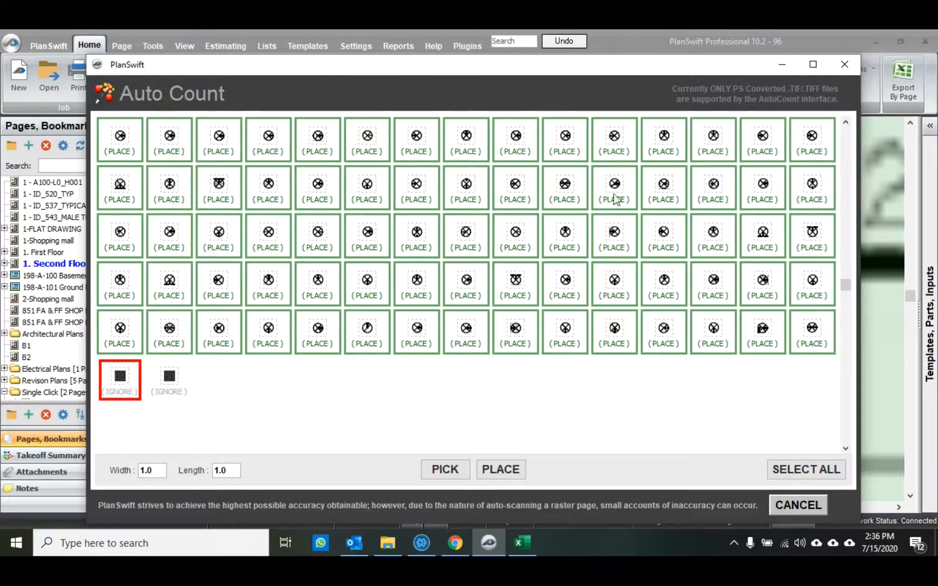
{"action": "left_click", "coordinate": [501, 470]}
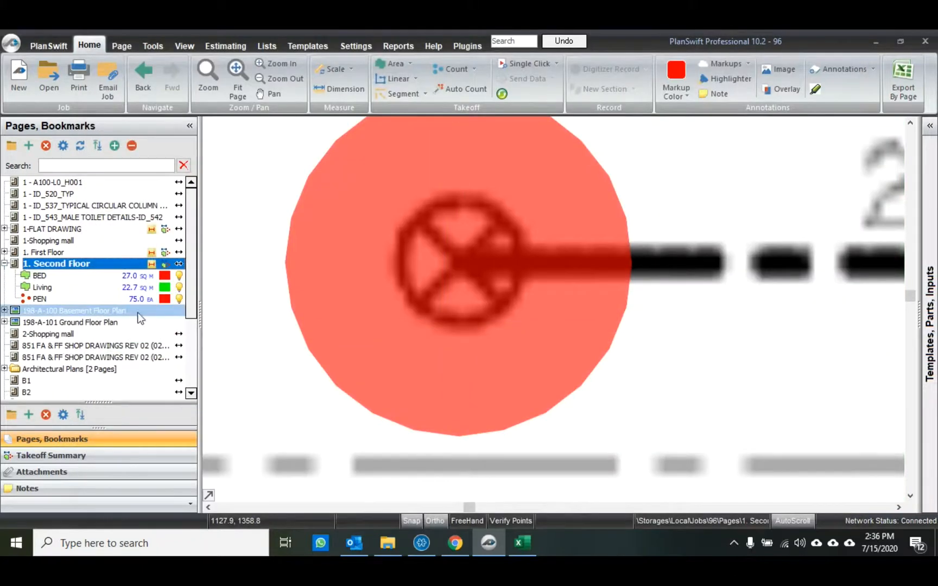
Change the colour of the second floor's PEN count to blue.
{"action": "scroll", "coordinate": [276, 209], "scroll_direction": "down", "scroll_amount": 5}
{"action": "scroll", "coordinate": [274, 209], "scroll_direction": "down", "scroll_amount": 5}
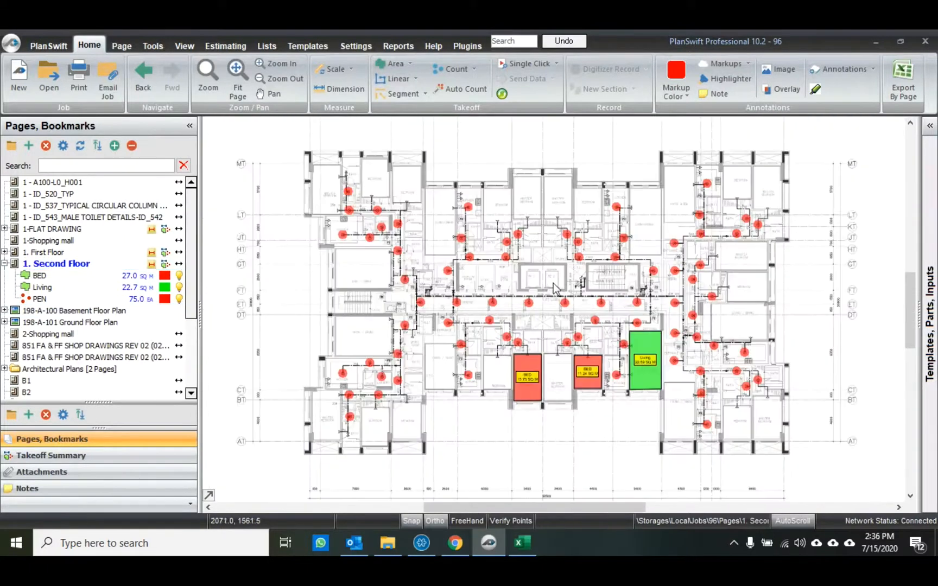
{"action": "left_click", "coordinate": [162, 299]}
{"action": "left_click", "coordinate": [164, 299]}
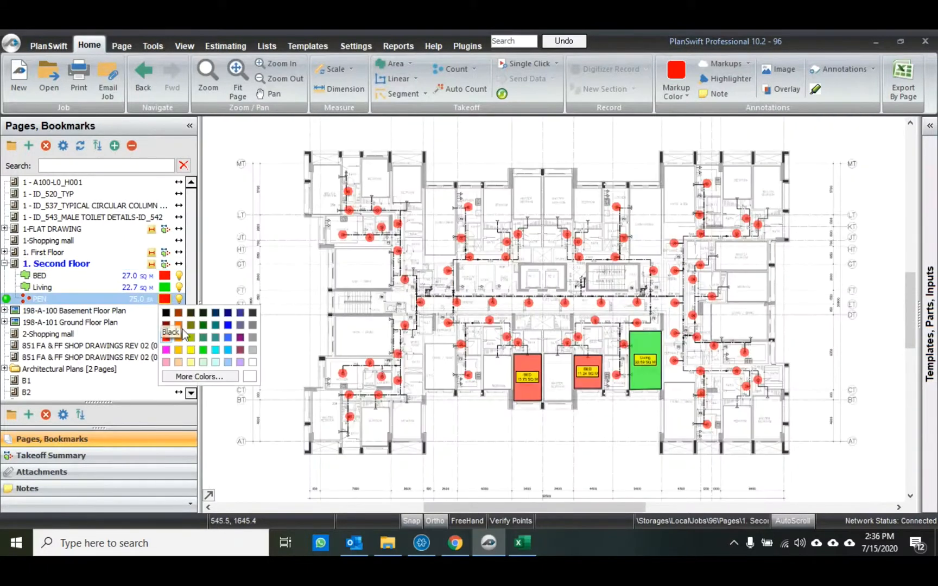
{"action": "left_click", "coordinate": [228, 338]}
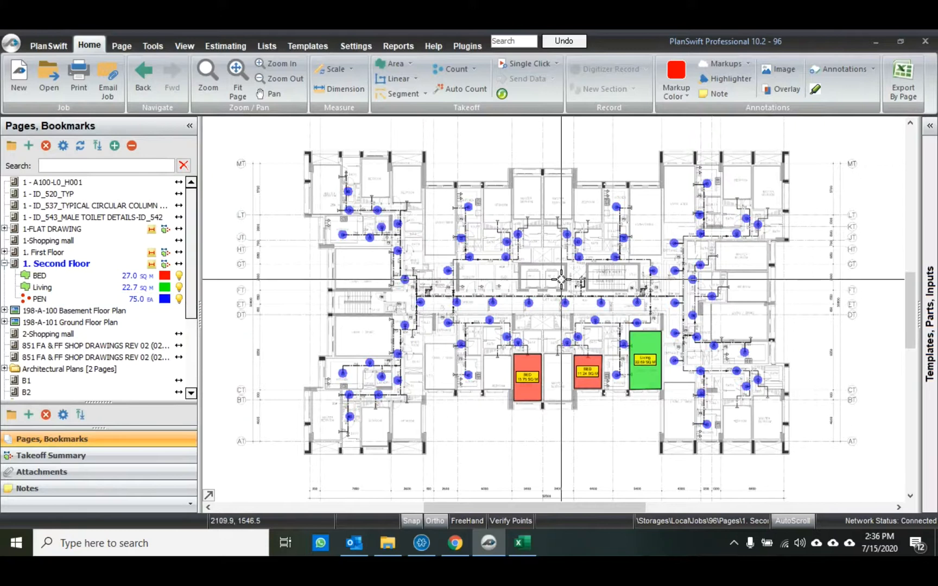
Inspect the PEN count markers against the sprinkler symbols across the second floor plan.
{"action": "scroll", "coordinate": [523, 280], "scroll_direction": "up", "scroll_amount": 3}
{"action": "scroll", "coordinate": [523, 279], "scroll_direction": "down", "scroll_amount": 1}
{"action": "scroll", "coordinate": [277, 174], "scroll_direction": "up", "scroll_amount": 3}
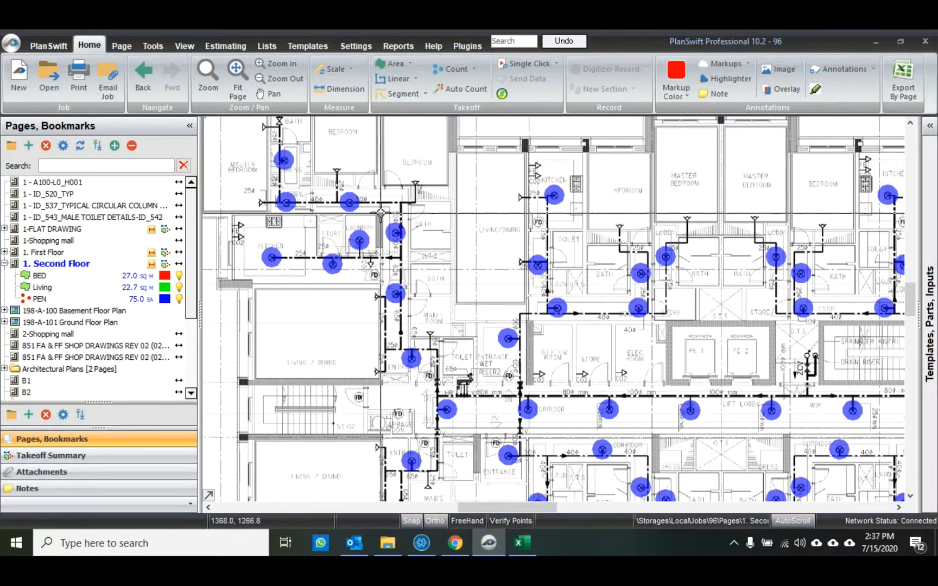
{"action": "scroll", "coordinate": [574, 197], "scroll_direction": "down", "scroll_amount": 4}
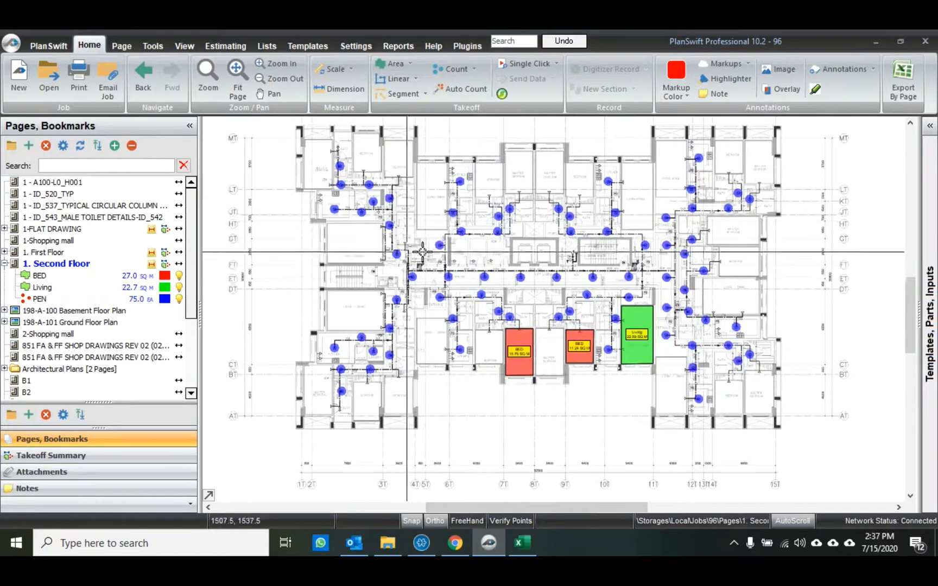
Open the First Floor page and check its takeoffs against the civil works quantities in the Excel Estimation sheet.
{"action": "left_click", "coordinate": [31, 256]}
{"action": "scroll", "coordinate": [478, 304], "scroll_direction": "up", "scroll_amount": 4}
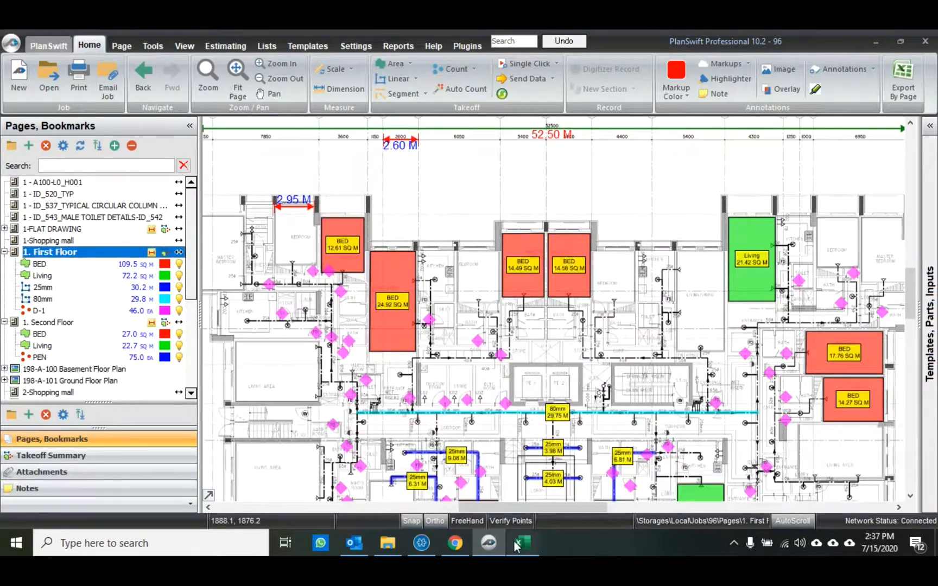
{"action": "left_click", "coordinate": [515, 541]}
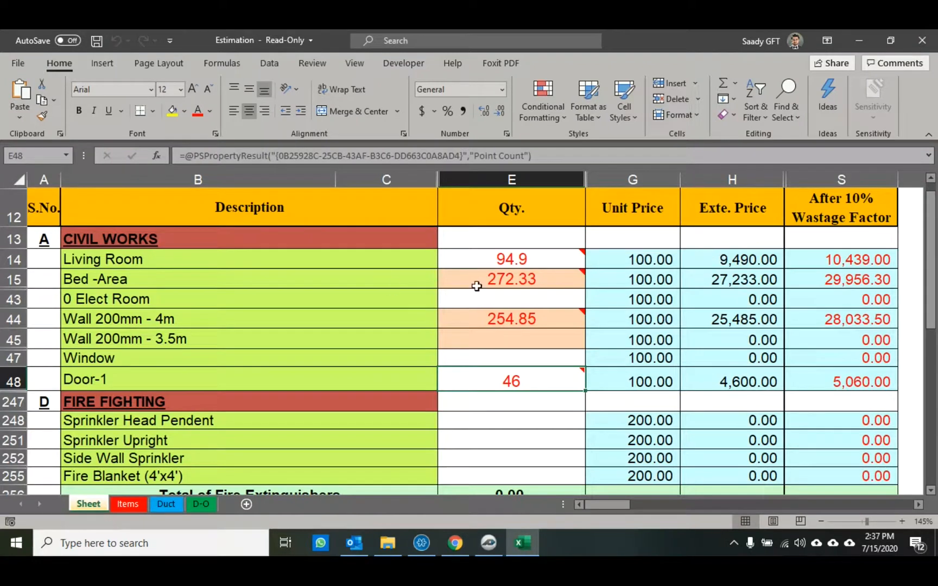
{"action": "left_click", "coordinate": [490, 544]}
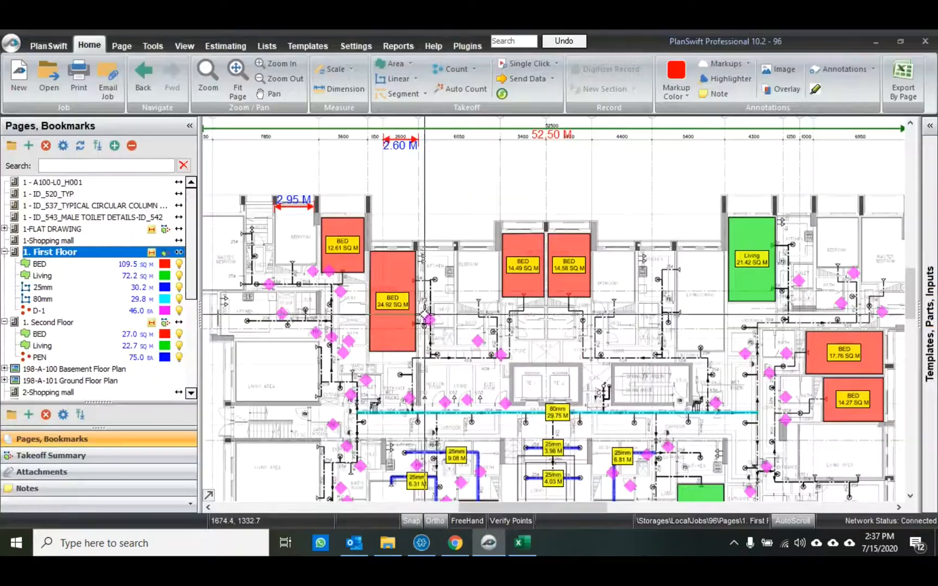
Examine the BED area takeoff over the first floor's living/dining room, comparing it with the bed and wall quantities in Excel.
{"action": "scroll", "coordinate": [663, 346], "scroll_direction": "up", "scroll_amount": 2}
{"action": "scroll", "coordinate": [664, 346], "scroll_direction": "up", "scroll_amount": 3}
{"action": "scroll", "coordinate": [468, 298], "scroll_direction": "down", "scroll_amount": 2}
{"action": "left_click_drag", "start_coordinate": [468, 298], "coordinate": [778, 396]}
{"action": "left_click_drag", "start_coordinate": [399, 282], "coordinate": [504, 279]}
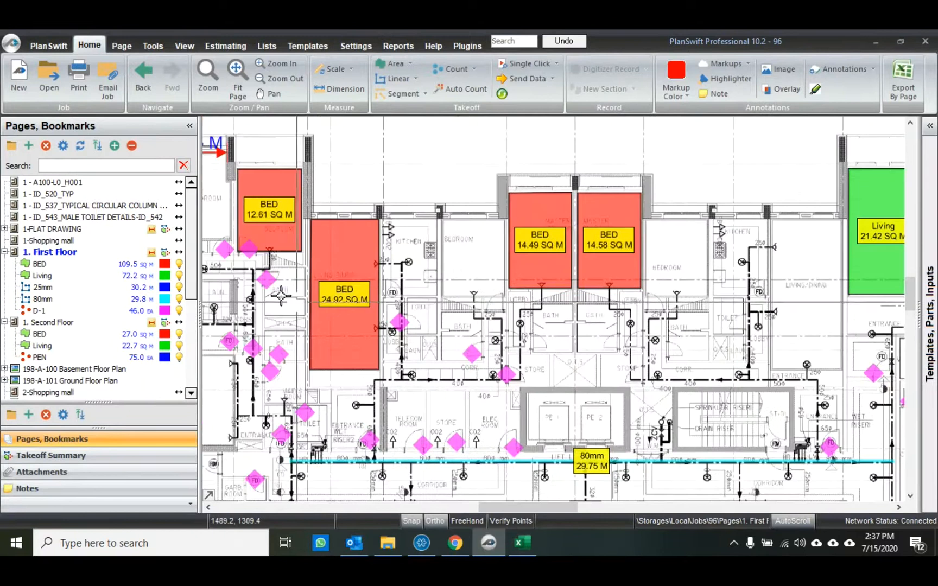
{"action": "scroll", "coordinate": [320, 270], "scroll_direction": "up", "scroll_amount": 5}
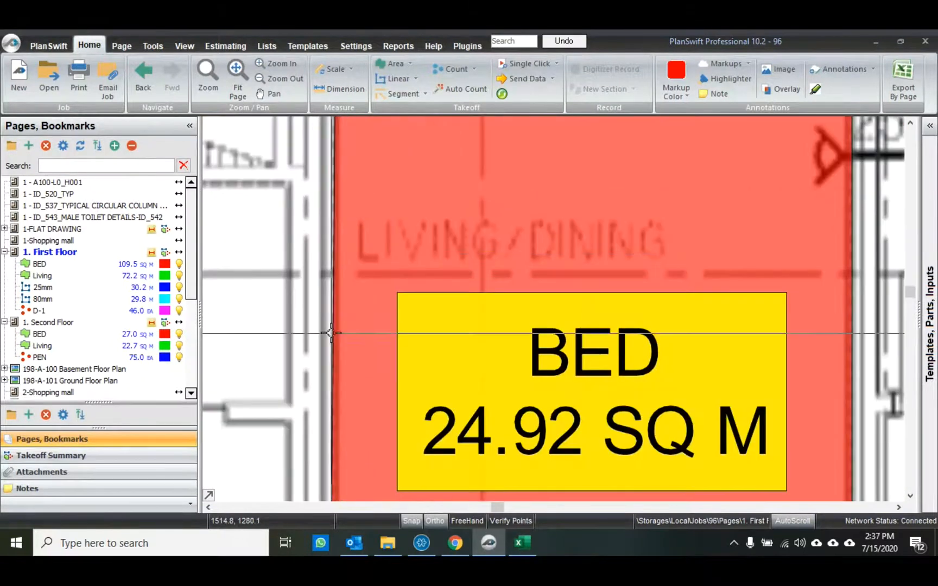
{"action": "scroll", "coordinate": [381, 228], "scroll_direction": "down", "scroll_amount": 3}
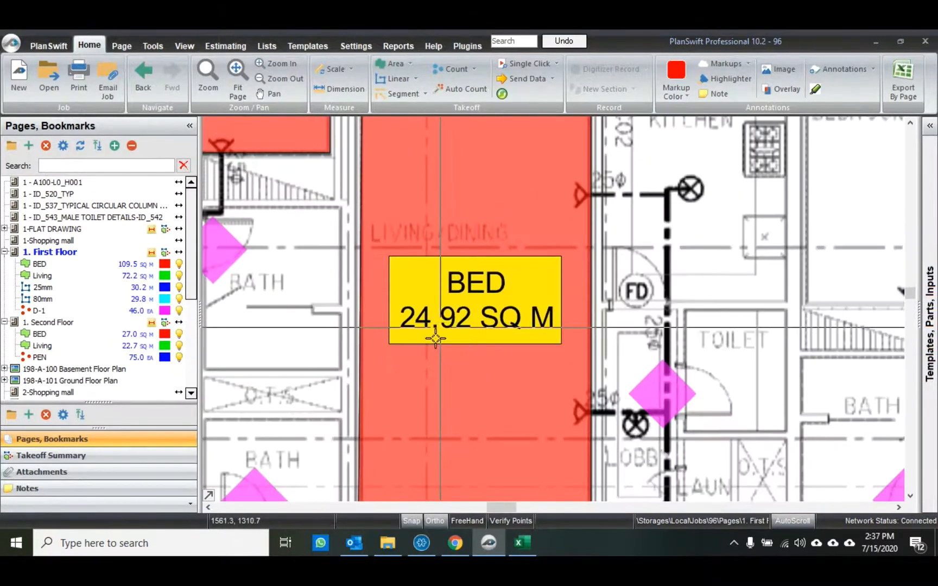
{"action": "left_click", "coordinate": [523, 543]}
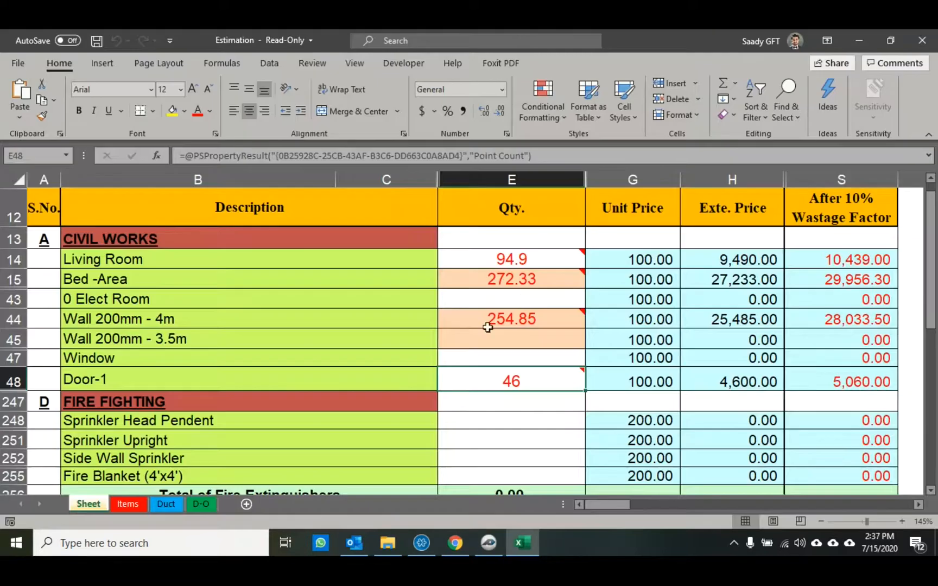
{"action": "mouse_move", "coordinate": [515, 319]}
{"action": "left_click", "coordinate": [489, 543]}
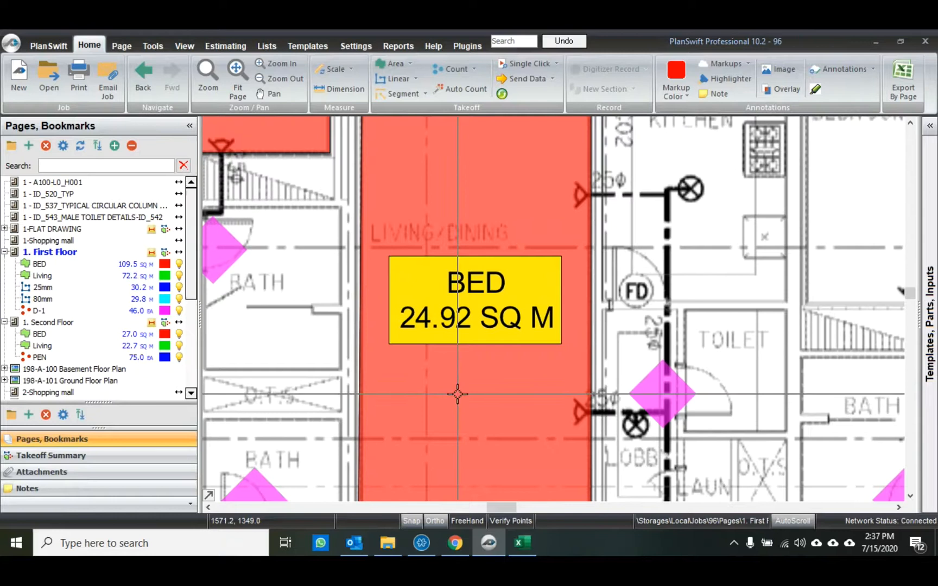
{"action": "scroll", "coordinate": [457, 394], "scroll_direction": "down", "scroll_amount": 2}
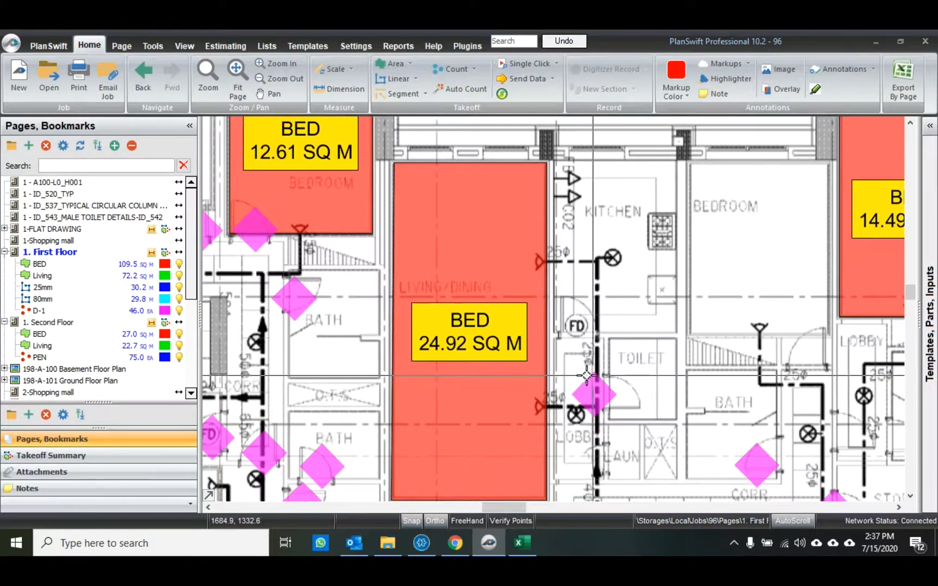
Check the Living Room and Bed -Area quantities in the Excel Estimation sheet, and return to the First Floor plan in PlanSwift.
{"action": "left_click", "coordinate": [522, 543]}
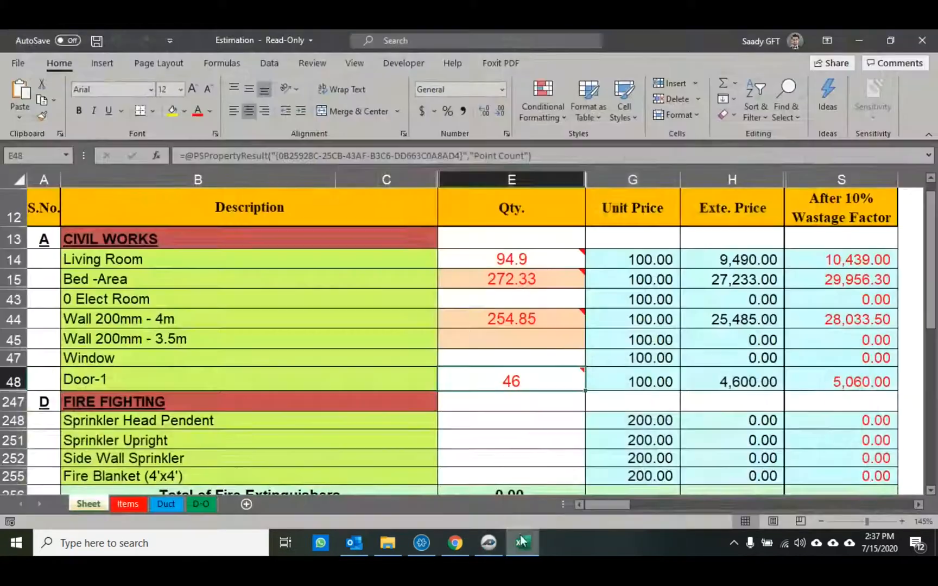
{"action": "left_click", "coordinate": [536, 298]}
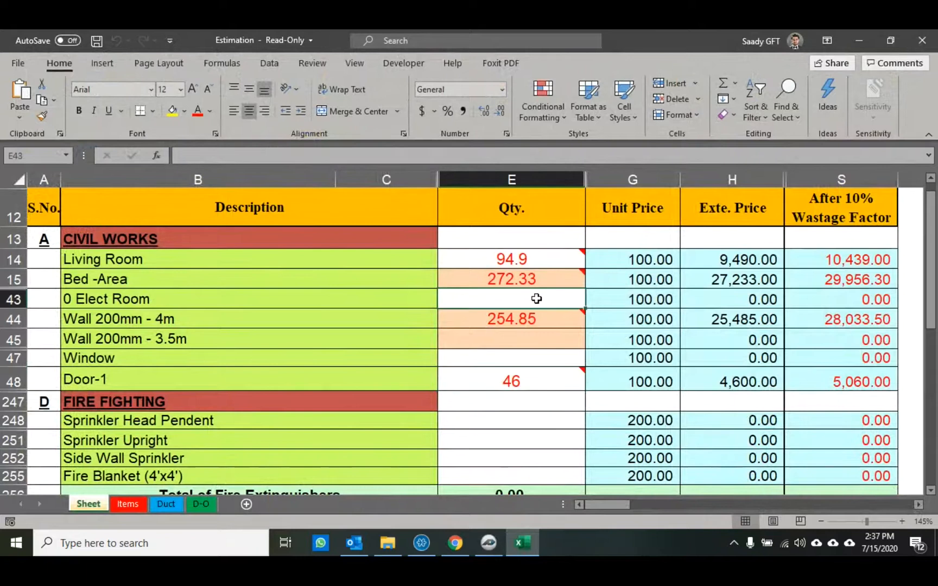
{"action": "left_click", "coordinate": [498, 542]}
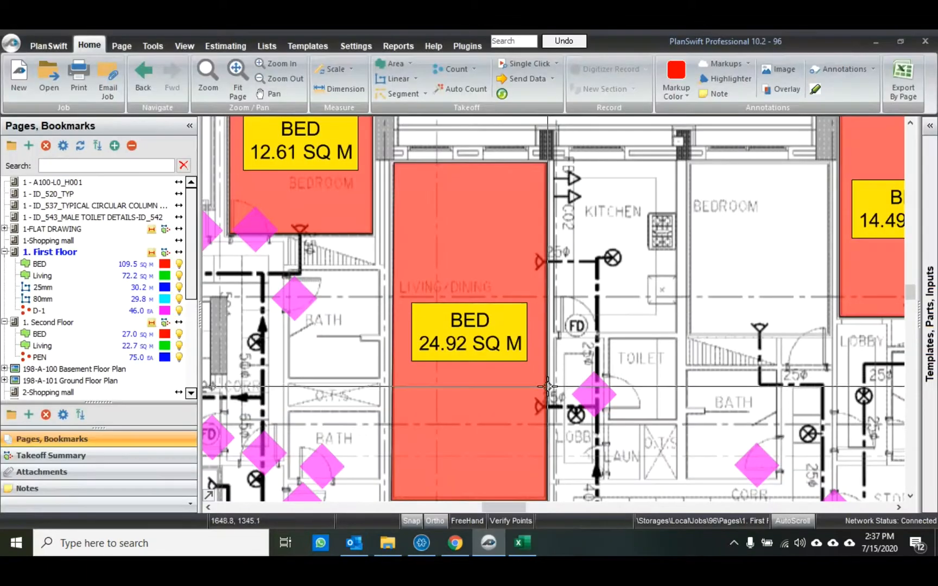
Change the BED section over the first floor's living/dining room to the existing Living area item.
{"action": "left_click", "coordinate": [509, 319]}
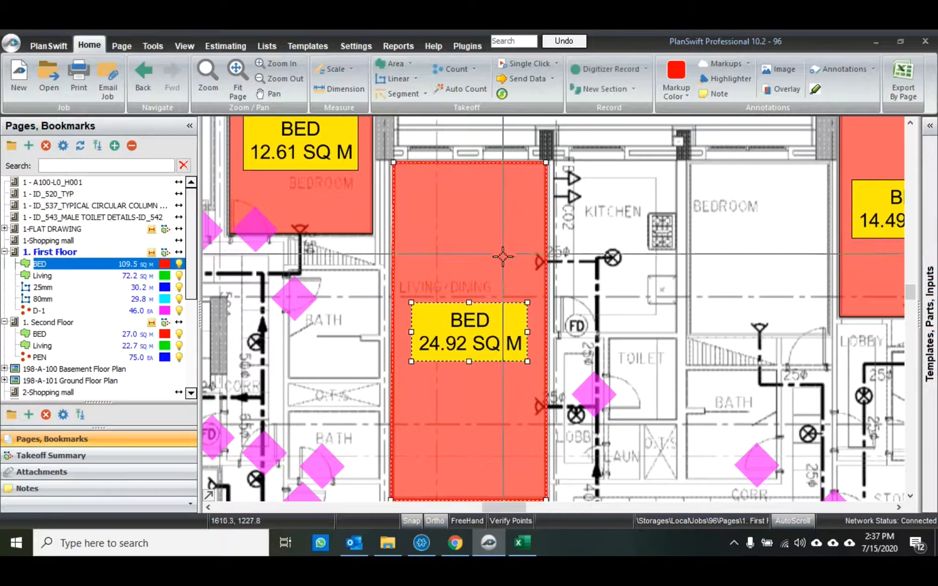
{"action": "left_click", "coordinate": [503, 95]}
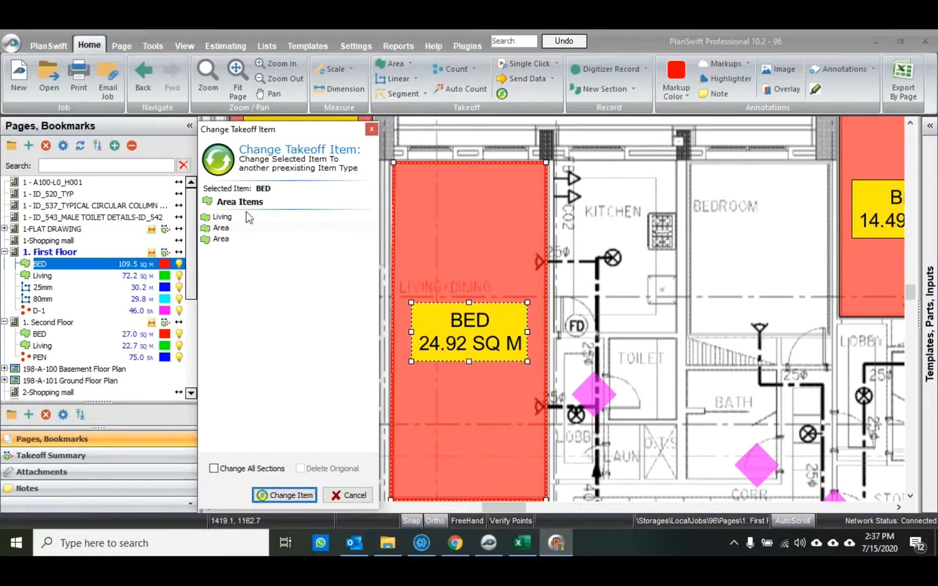
{"action": "left_click", "coordinate": [228, 240]}
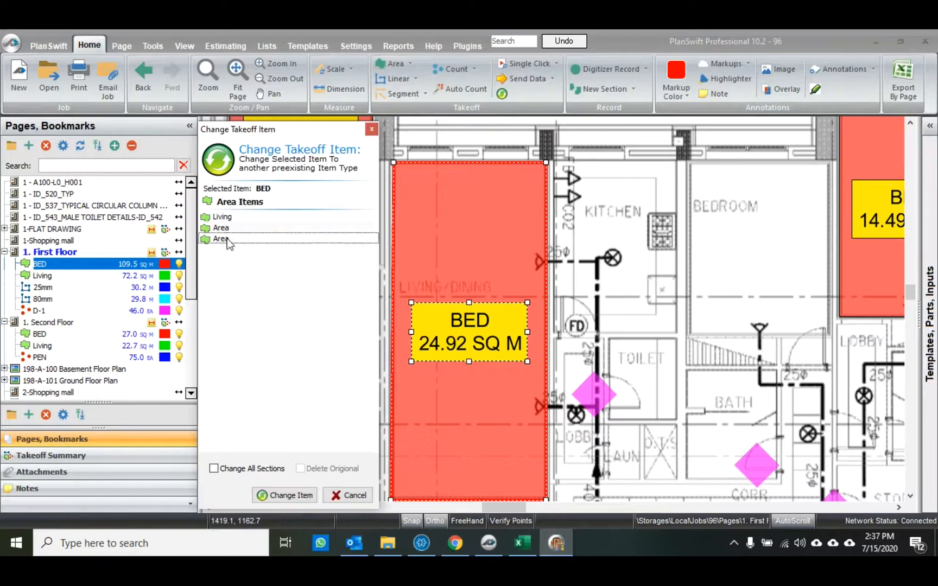
{"action": "left_click", "coordinate": [222, 218]}
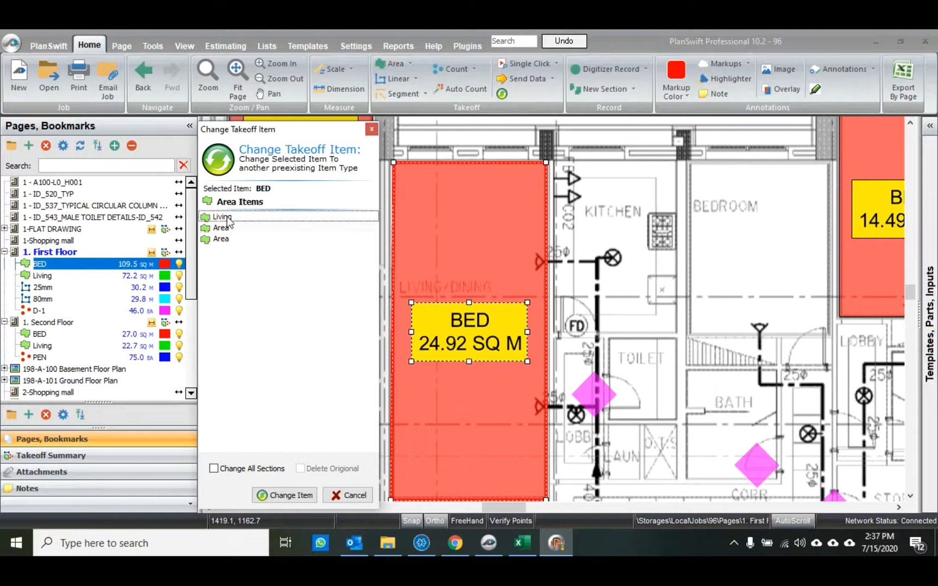
{"action": "left_click", "coordinate": [285, 497]}
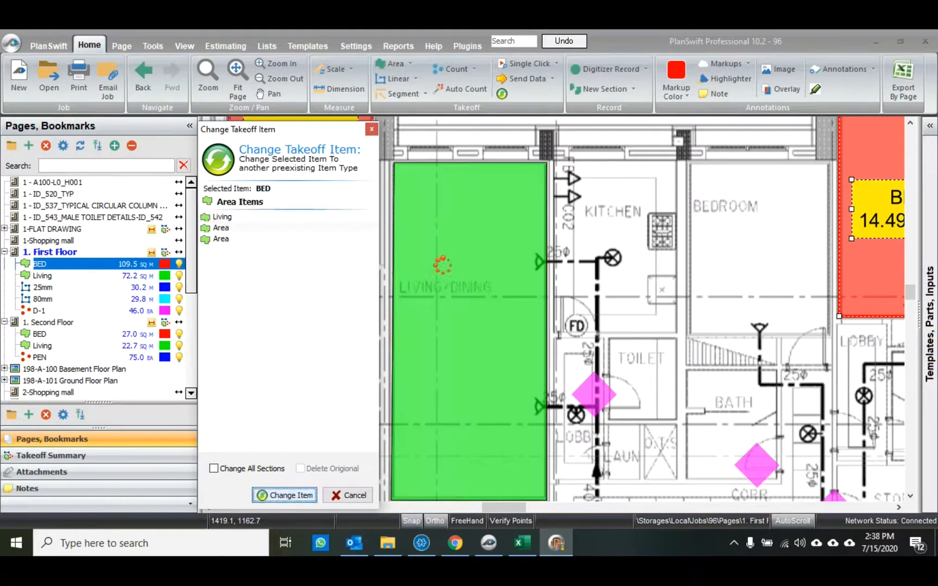
{"action": "right_click", "coordinate": [445, 259]}
{"action": "left_click", "coordinate": [483, 219]}
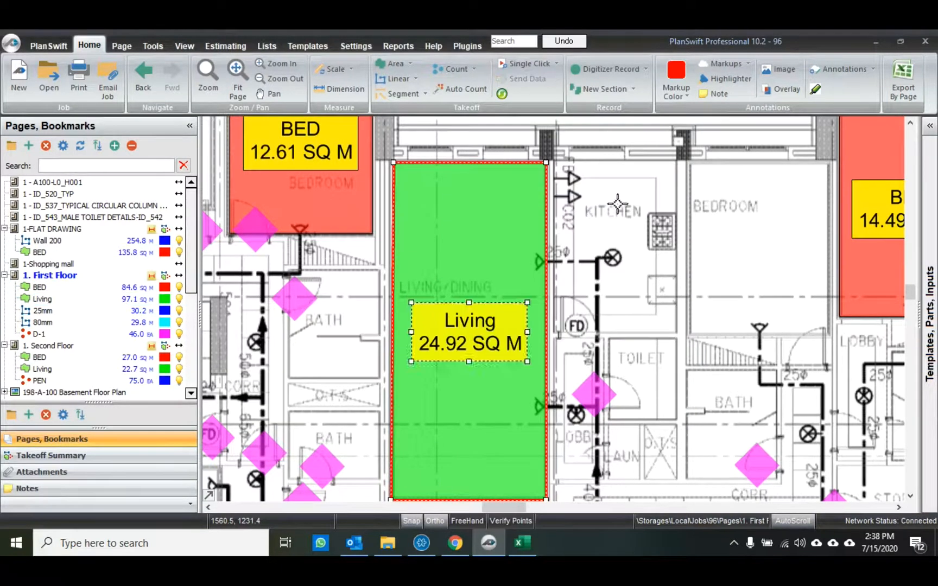
Compare the Living Room and Bed -Area quantities in the Excel sheet with the Living and BED areas on the First Floor plan.
{"action": "left_click", "coordinate": [514, 538]}
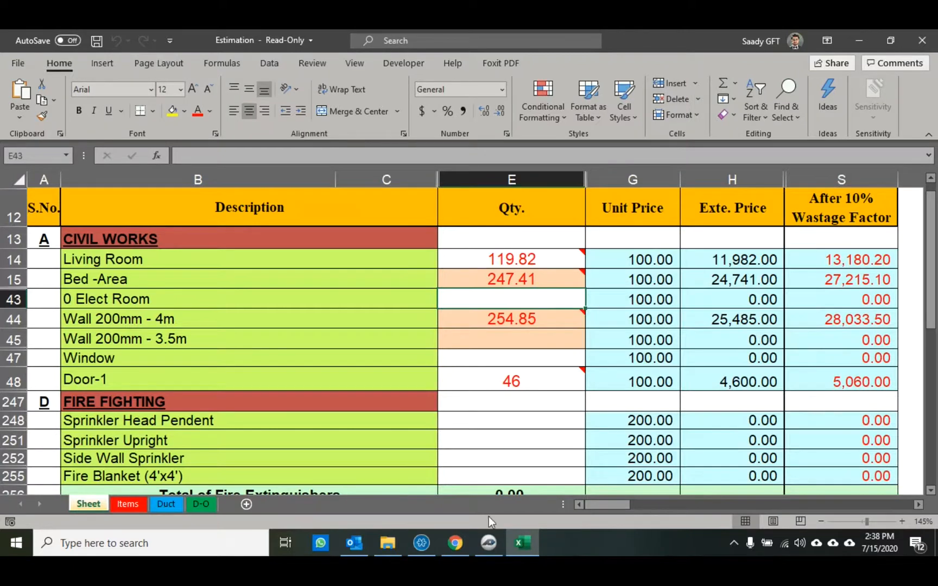
{"action": "left_click", "coordinate": [491, 543]}
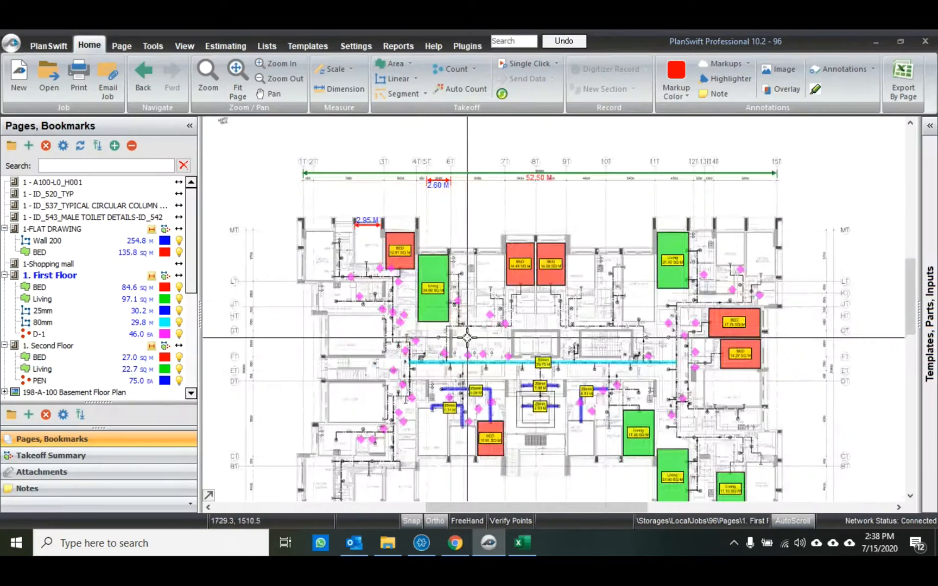
{"action": "scroll", "coordinate": [460, 330], "scroll_direction": "up", "scroll_amount": 3}
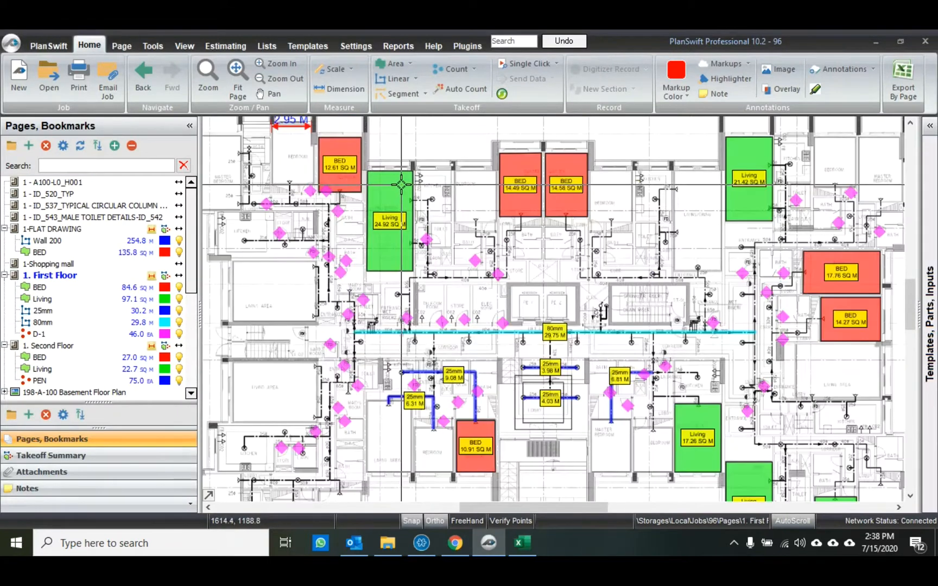
{"action": "mouse_move", "coordinate": [401, 185]}
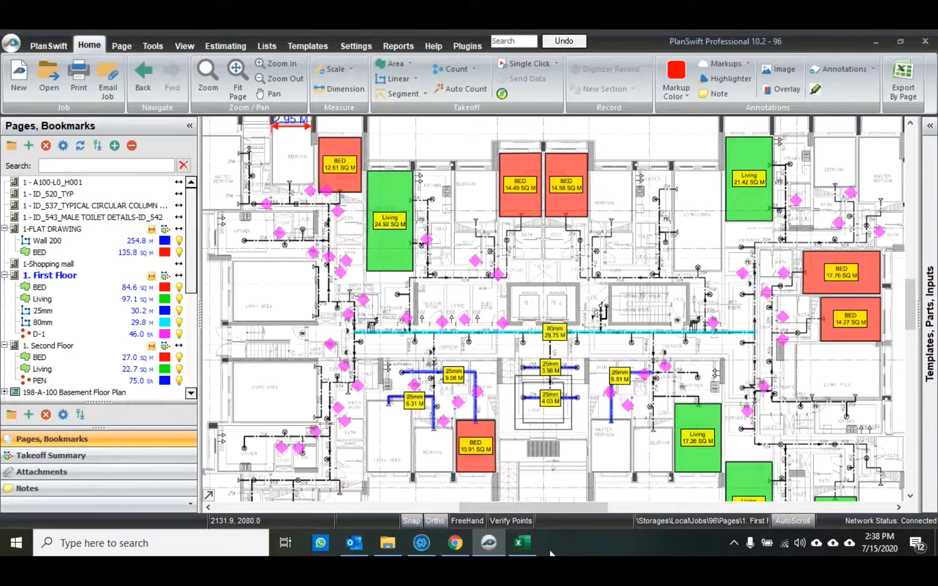
{"action": "left_click", "coordinate": [532, 540]}
{"action": "left_click", "coordinate": [496, 542]}
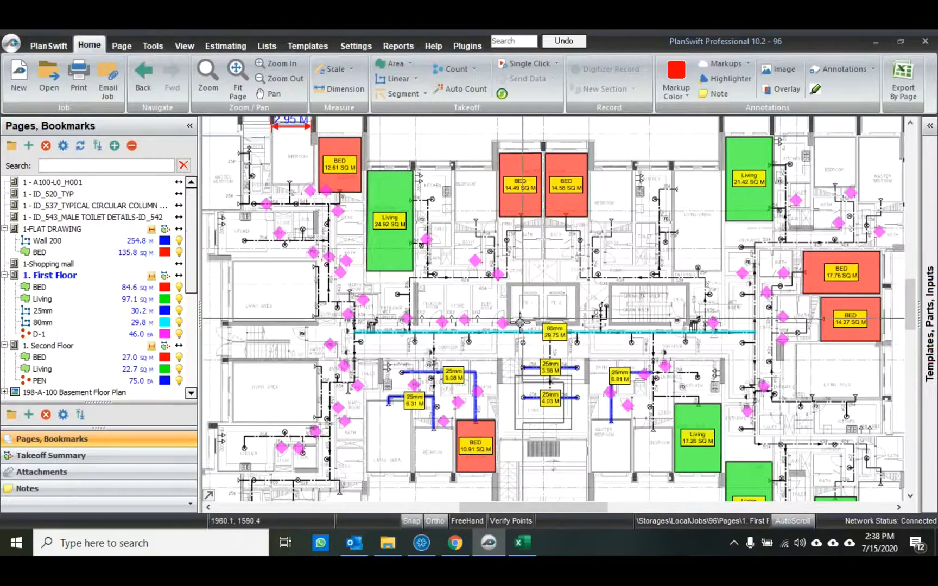
{"action": "scroll", "coordinate": [554, 298], "scroll_direction": "down", "scroll_amount": 3}
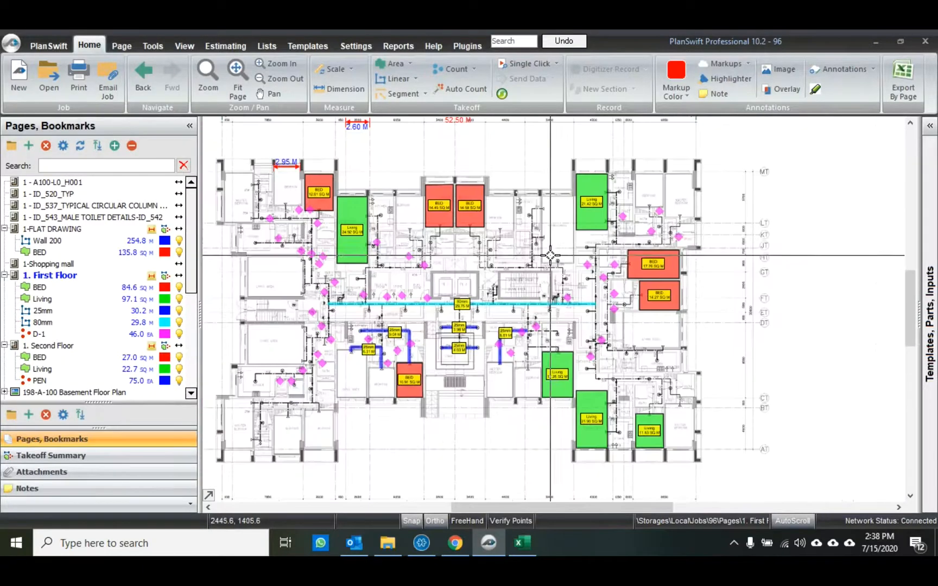
Select the BED, Living and D-1 takeoffs in the first floor's right wing, review the Excel quantities, and delete the selected takeoffs.
{"action": "left_click_drag", "start_coordinate": [531, 157], "coordinate": [720, 476]}
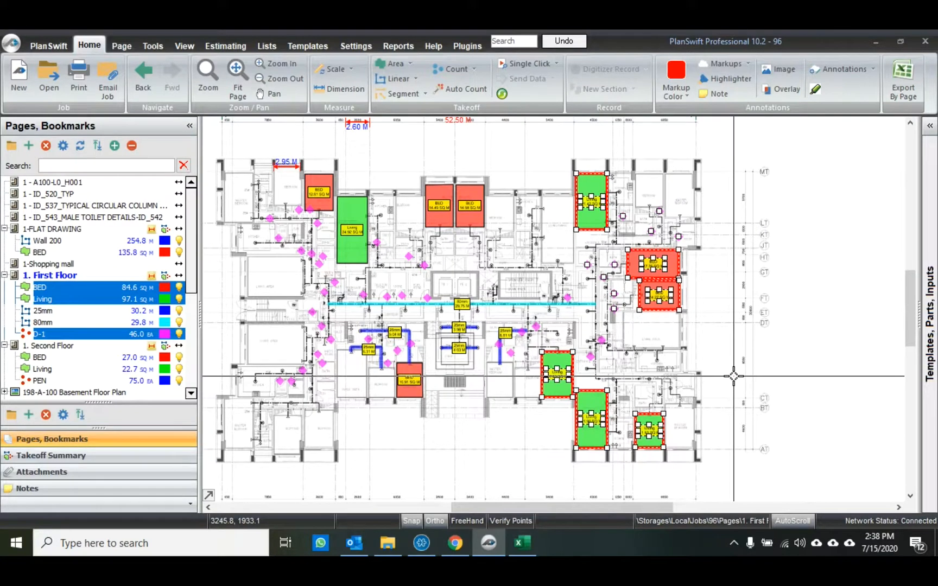
{"action": "left_click", "coordinate": [523, 542]}
{"action": "scroll", "coordinate": [543, 326], "scroll_direction": "down", "scroll_amount": 5}
{"action": "scroll", "coordinate": [557, 342], "scroll_direction": "up", "scroll_amount": 5}
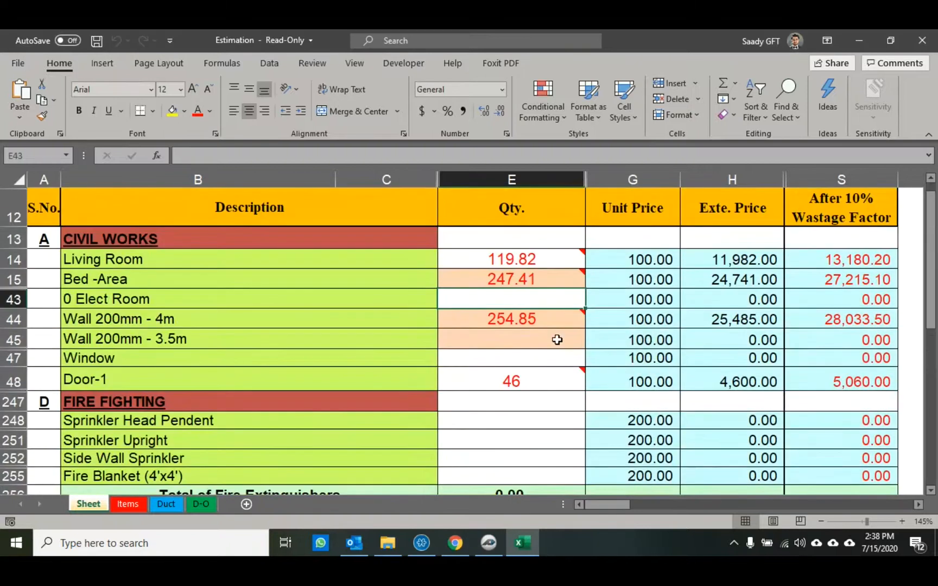
{"action": "left_click", "coordinate": [489, 541]}
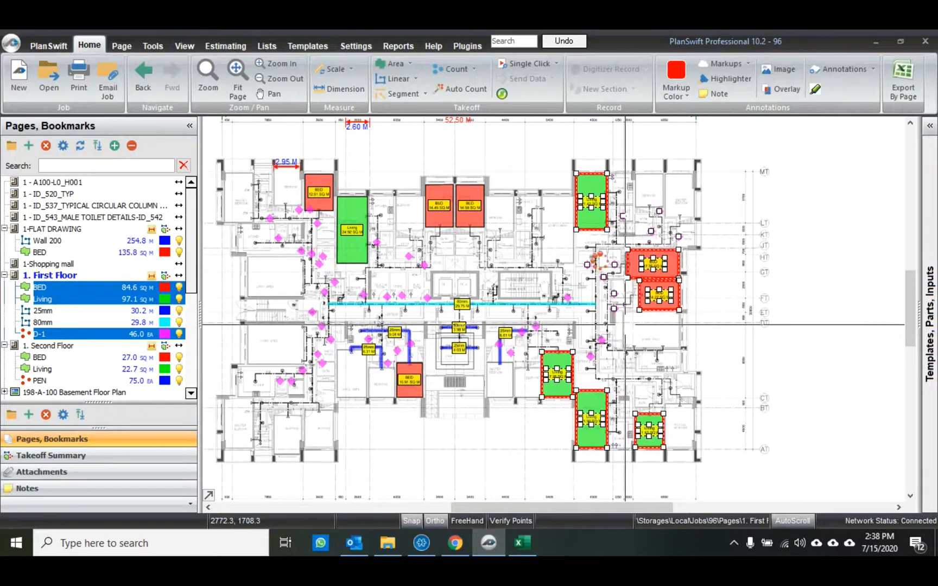
{"action": "key", "text": "Delete"}
Check the civil works quantities in Excel against the takeoffs left on the First Floor plan.
{"action": "left_click", "coordinate": [521, 543]}
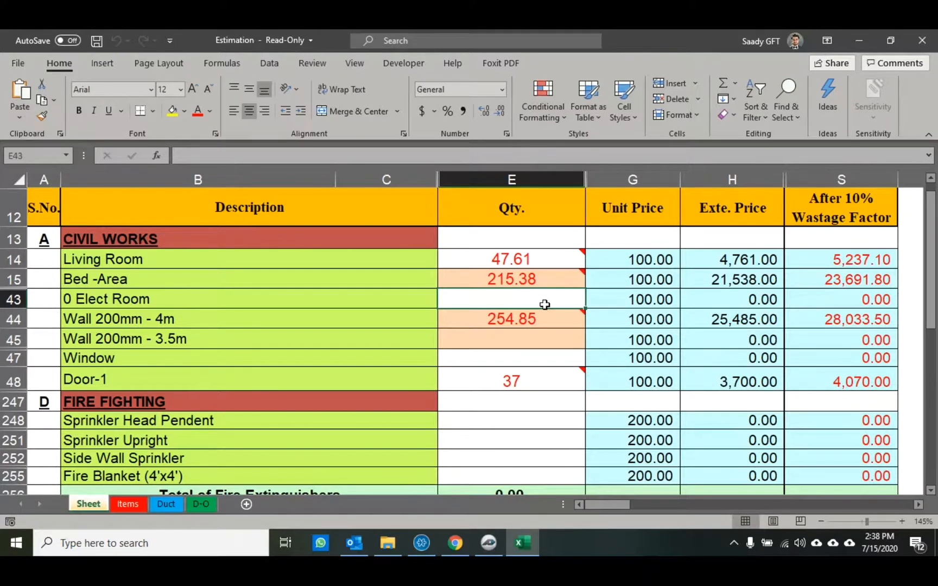
{"action": "left_click", "coordinate": [483, 543]}
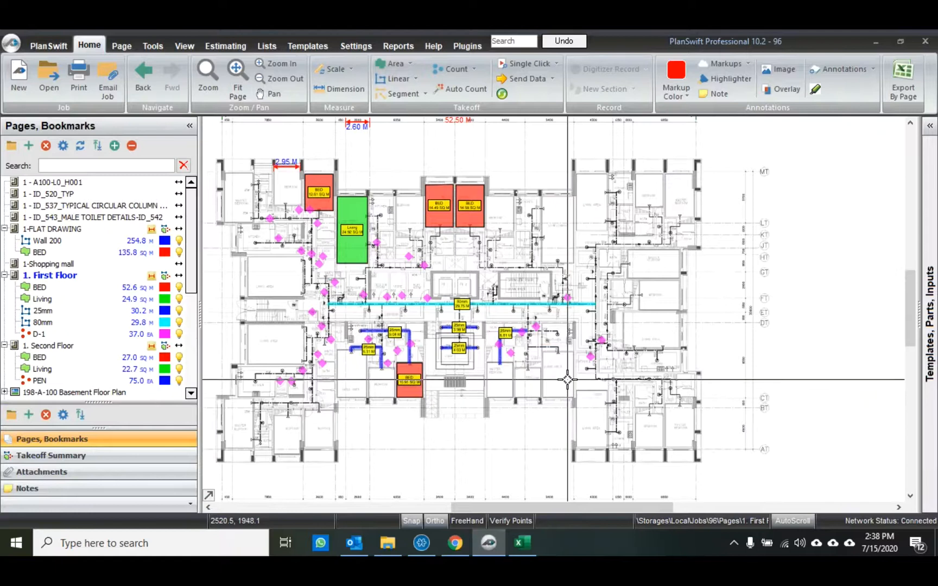
{"action": "left_click_drag", "start_coordinate": [497, 242], "coordinate": [559, 260]}
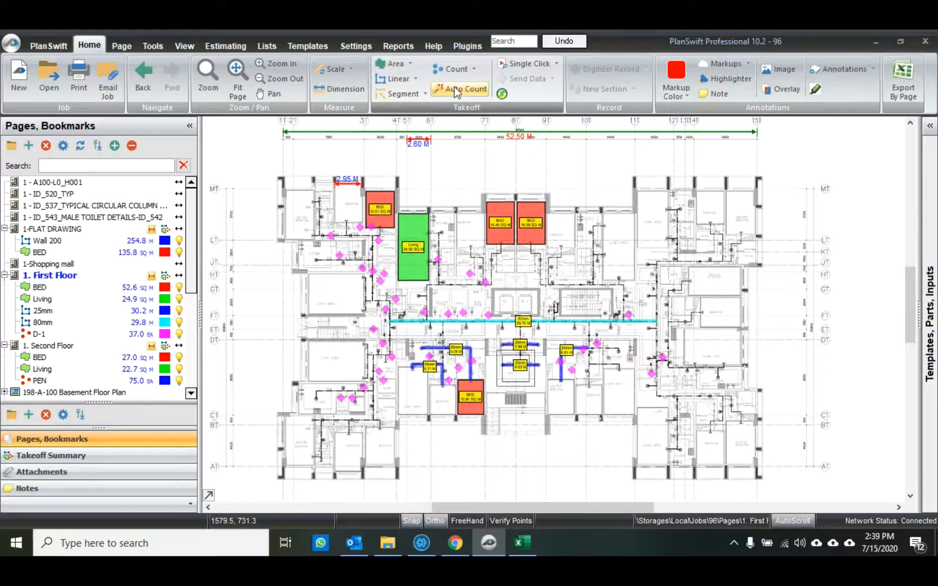
Collapse the page list, expand only First Floor's takeoffs, and inspect the Living section's details on the plan.
{"action": "left_click", "coordinate": [130, 148]}
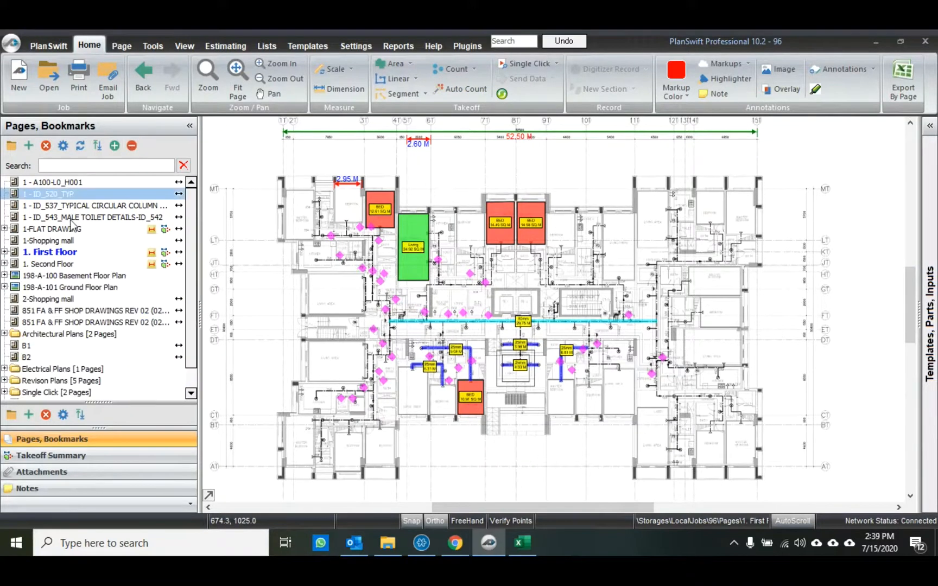
{"action": "left_click", "coordinate": [4, 252]}
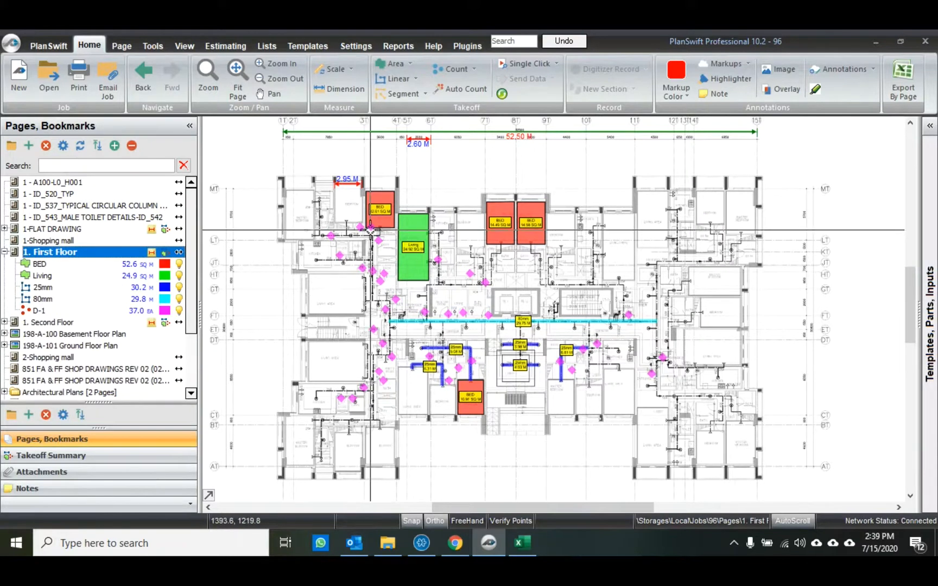
{"action": "scroll", "coordinate": [411, 228], "scroll_direction": "up", "scroll_amount": 3}
{"action": "right_click", "coordinate": [416, 229]}
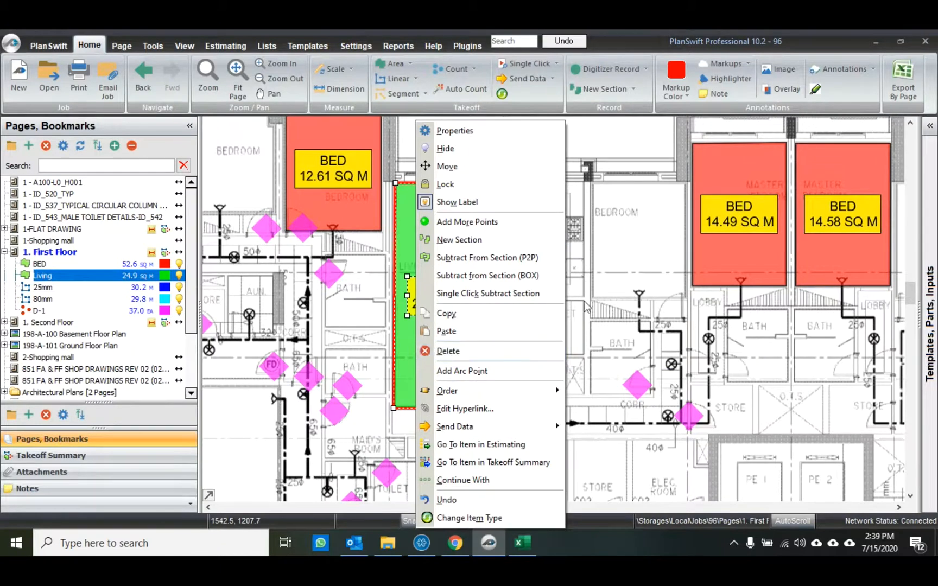
{"action": "left_click", "coordinate": [602, 278]}
{"action": "left_click", "coordinate": [579, 257]}
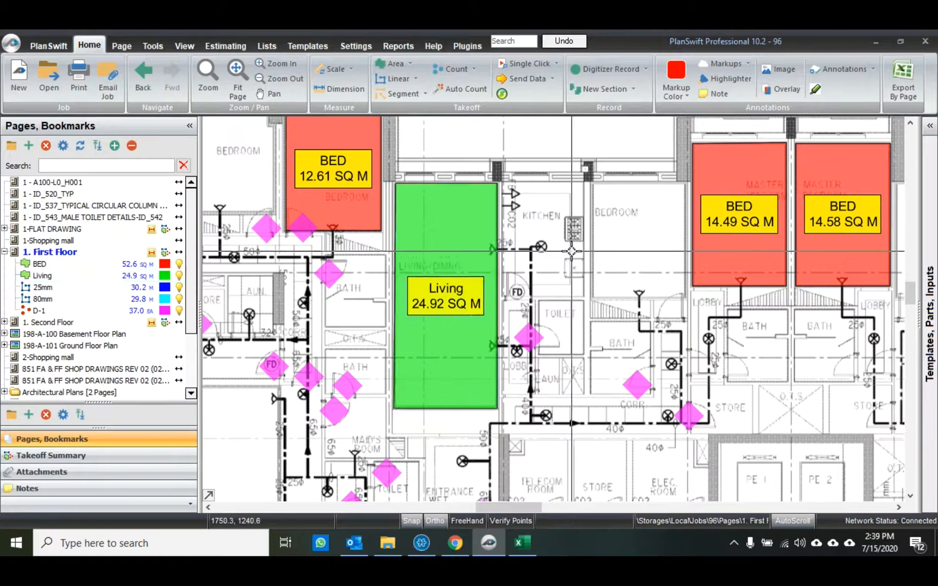
{"action": "mouse_move", "coordinate": [474, 228]}
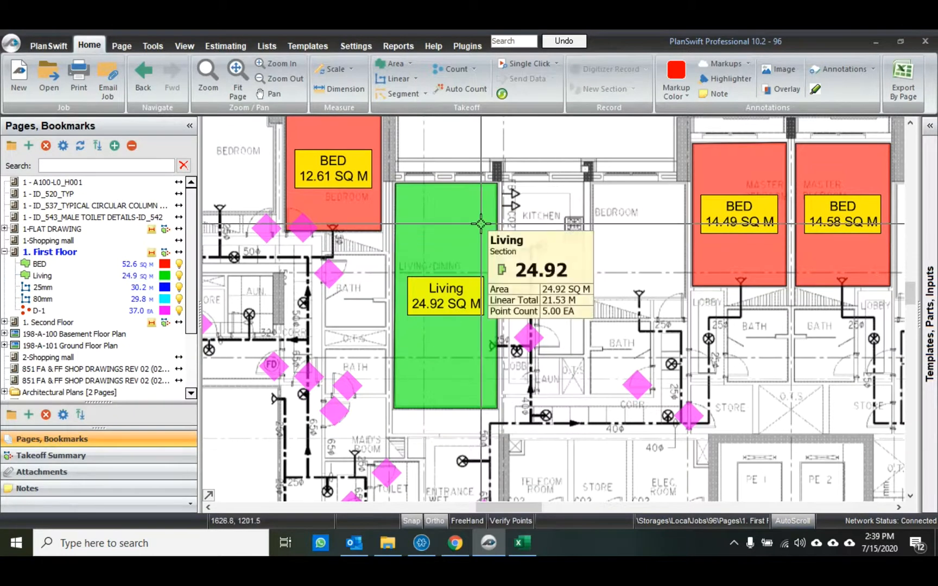
{"action": "scroll", "coordinate": [421, 223], "scroll_direction": "down", "scroll_amount": 3}
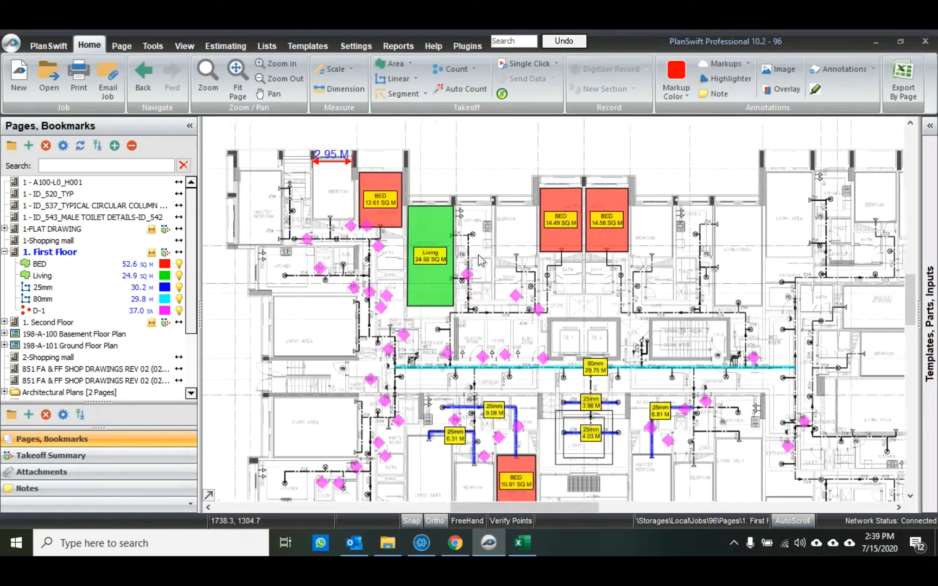
{"action": "left_click_drag", "start_coordinate": [441, 212], "coordinate": [472, 215]}
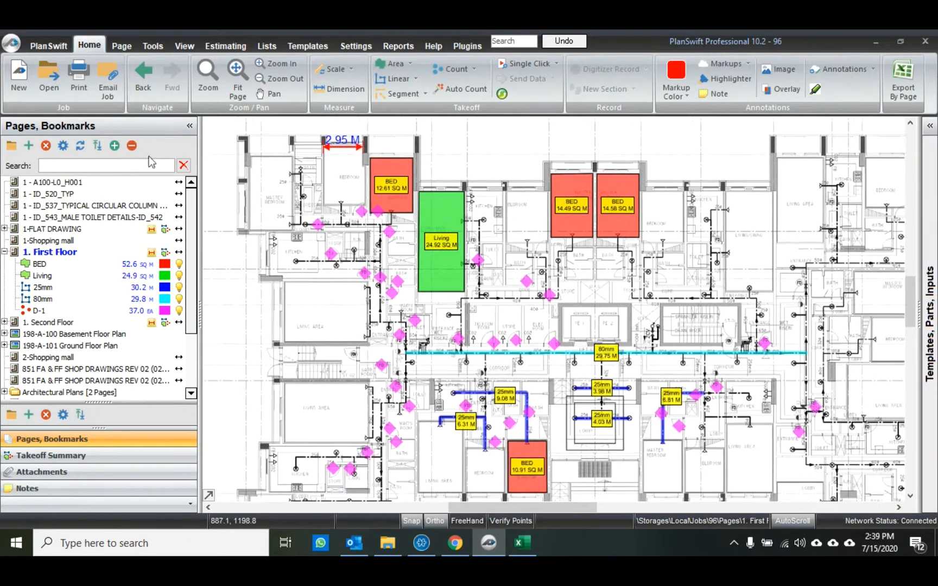
Collapse the page list, expand the Revison Plans folder, and open the Parking Floor- REV 00 page.
{"action": "left_click", "coordinate": [134, 147]}
{"action": "left_click_drag", "start_coordinate": [194, 214], "coordinate": [191, 302]}
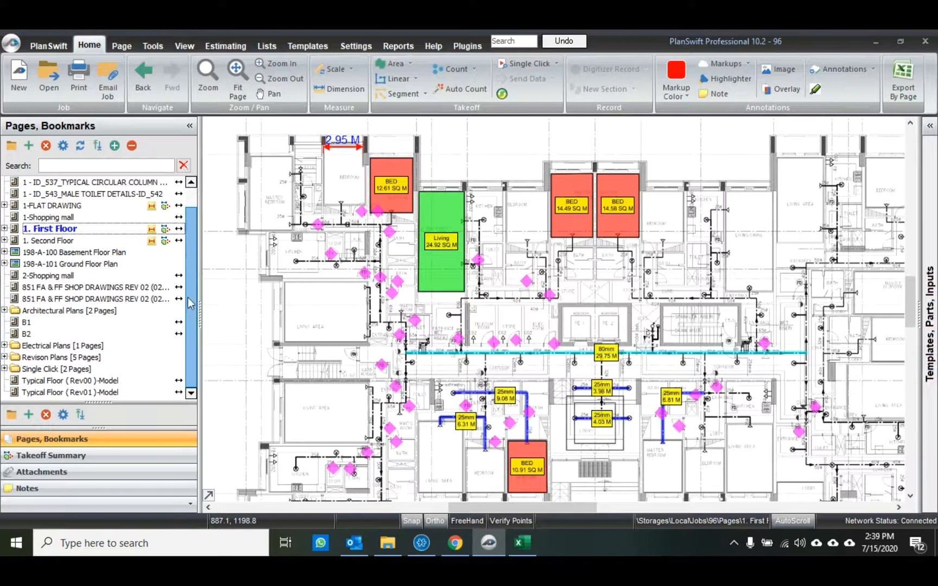
{"action": "left_click", "coordinate": [5, 357]}
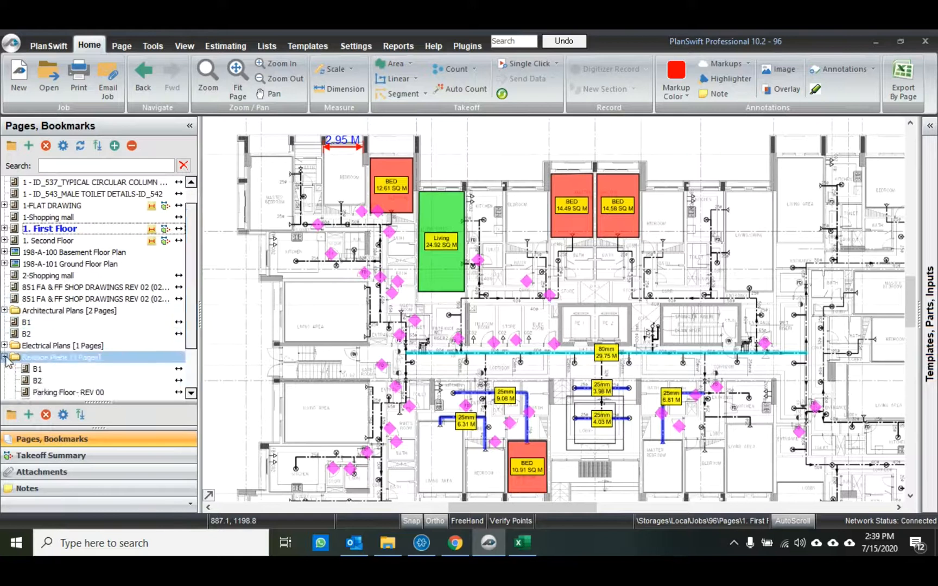
{"action": "scroll", "coordinate": [40, 381], "scroll_direction": "down", "scroll_amount": 2}
{"action": "scroll", "coordinate": [39, 380], "scroll_direction": "down", "scroll_amount": 1}
{"action": "left_click", "coordinate": [54, 334]}
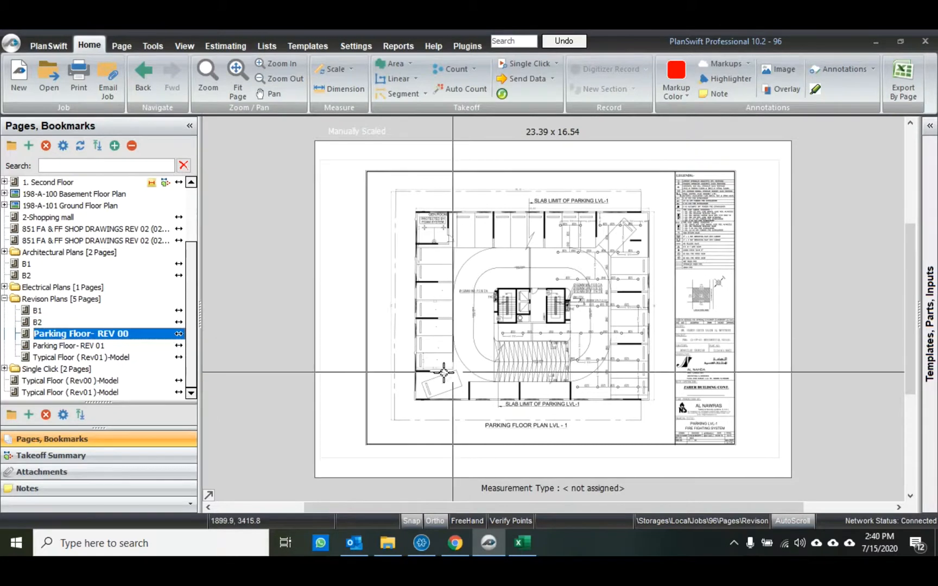
Compare the Parking Floor- REV 00 drawing with Parking Floor- REV 01, examining the store room corner of the revised plan.
{"action": "scroll", "coordinate": [549, 232], "scroll_direction": "up", "scroll_amount": 2}
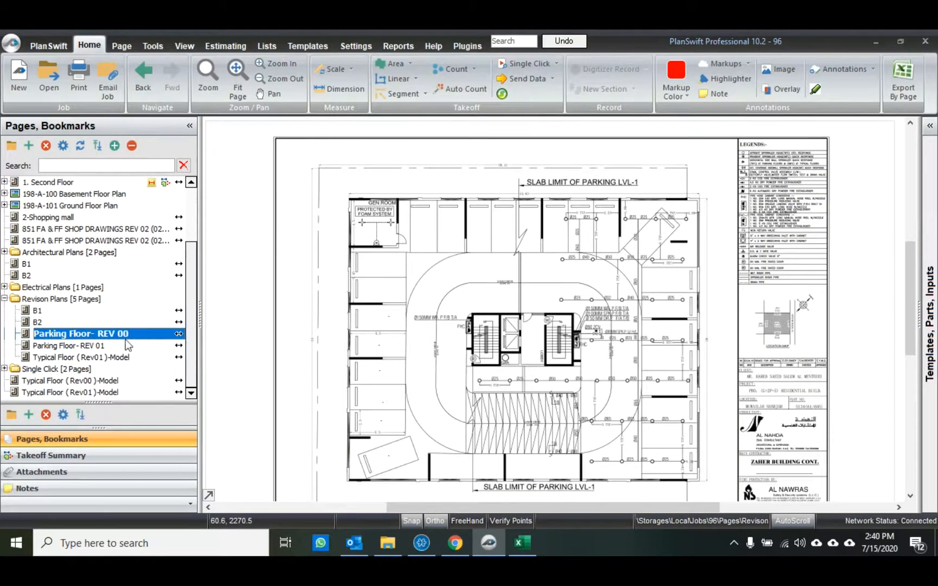
{"action": "left_click", "coordinate": [112, 346]}
{"action": "scroll", "coordinate": [409, 408], "scroll_direction": "up", "scroll_amount": 5}
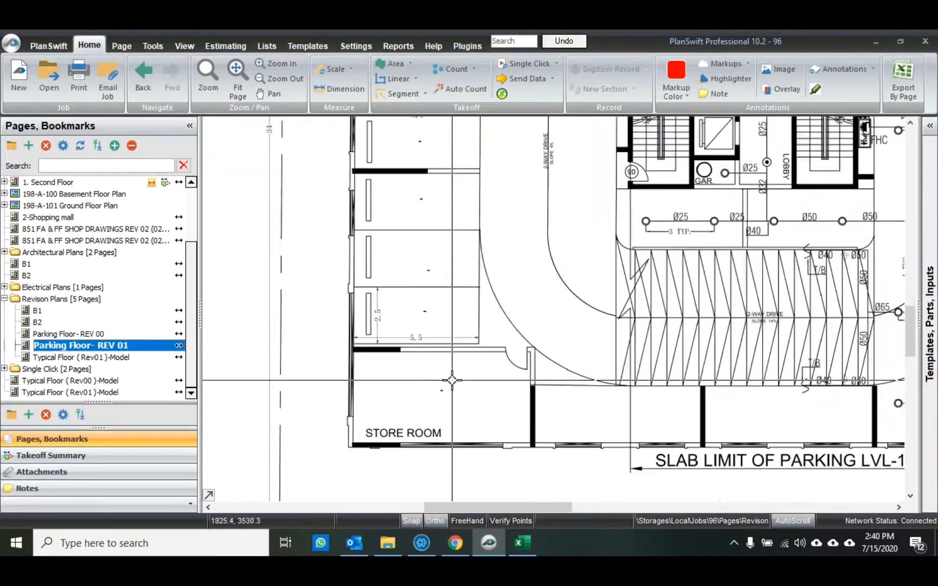
{"action": "scroll", "coordinate": [313, 309], "scroll_direction": "down", "scroll_amount": 1}
{"action": "left_click_drag", "start_coordinate": [456, 213], "coordinate": [430, 352]}
{"action": "scroll", "coordinate": [731, 215], "scroll_direction": "down", "scroll_amount": 5}
Create a comparative overlay of Parking Floor- REV 01 on the Parking Floor- REV 00 page, declining the overlay alignment.
{"action": "left_click", "coordinate": [108, 335]}
{"action": "scroll", "coordinate": [550, 302], "scroll_direction": "up", "scroll_amount": 4}
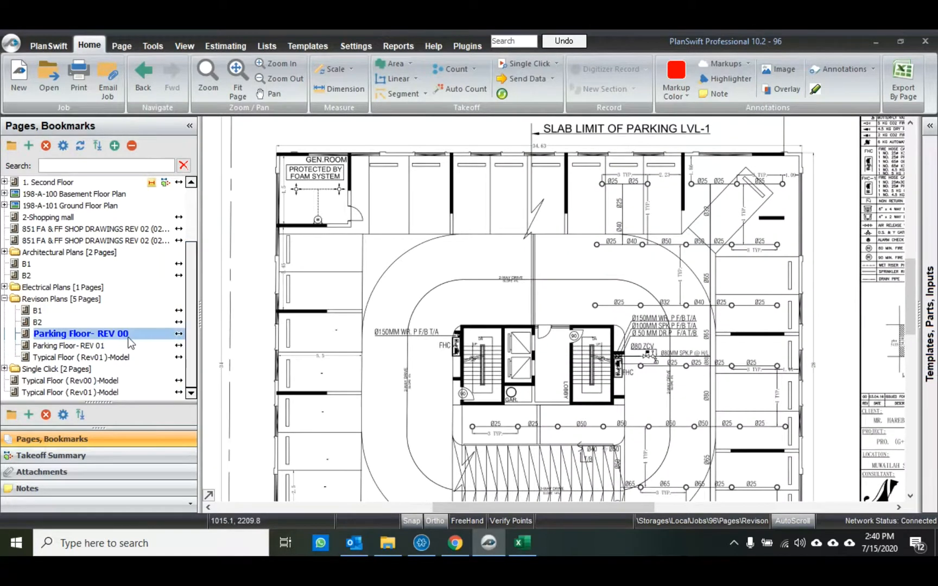
{"action": "left_click", "coordinate": [777, 93]}
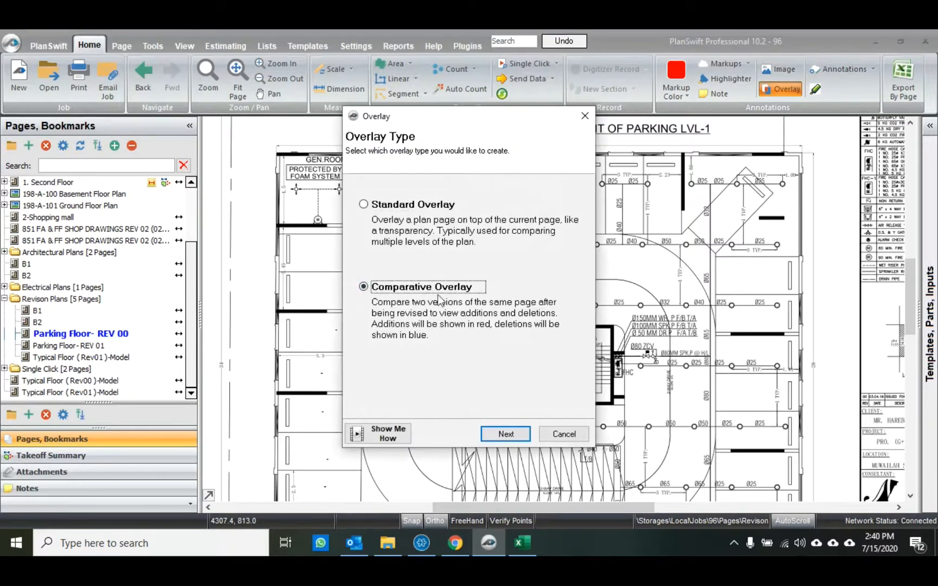
{"action": "left_click", "coordinate": [505, 433]}
{"action": "scroll", "coordinate": [467, 326], "scroll_direction": "down", "scroll_amount": 2}
{"action": "left_click", "coordinate": [362, 361]}
{"action": "left_click", "coordinate": [357, 361]}
{"action": "scroll", "coordinate": [362, 365], "scroll_direction": "down", "scroll_amount": 2}
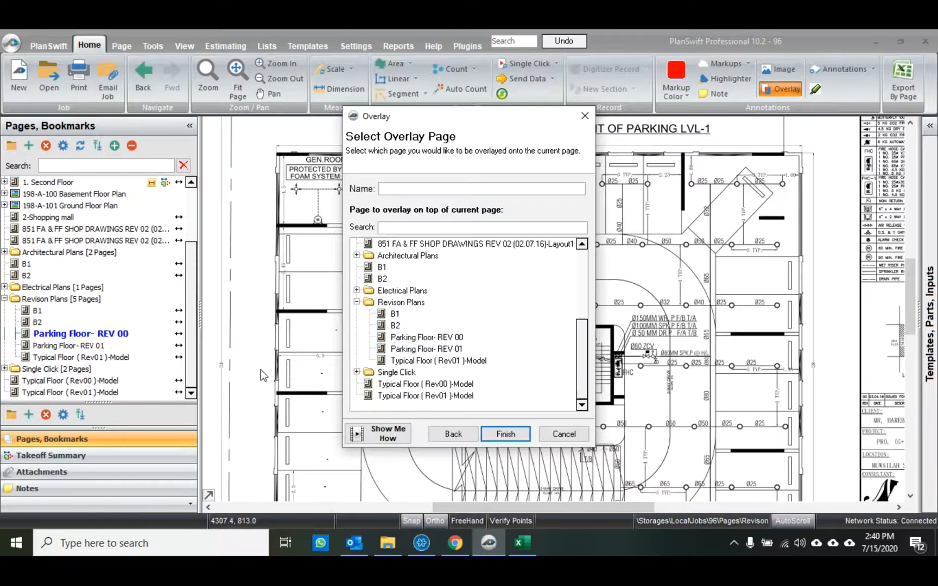
{"action": "left_click", "coordinate": [440, 350]}
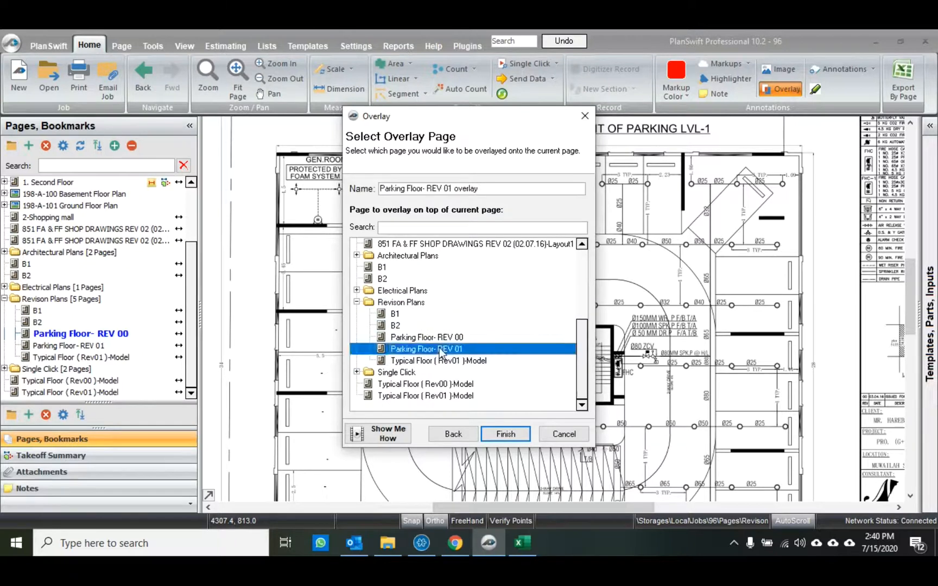
{"action": "left_click", "coordinate": [497, 435]}
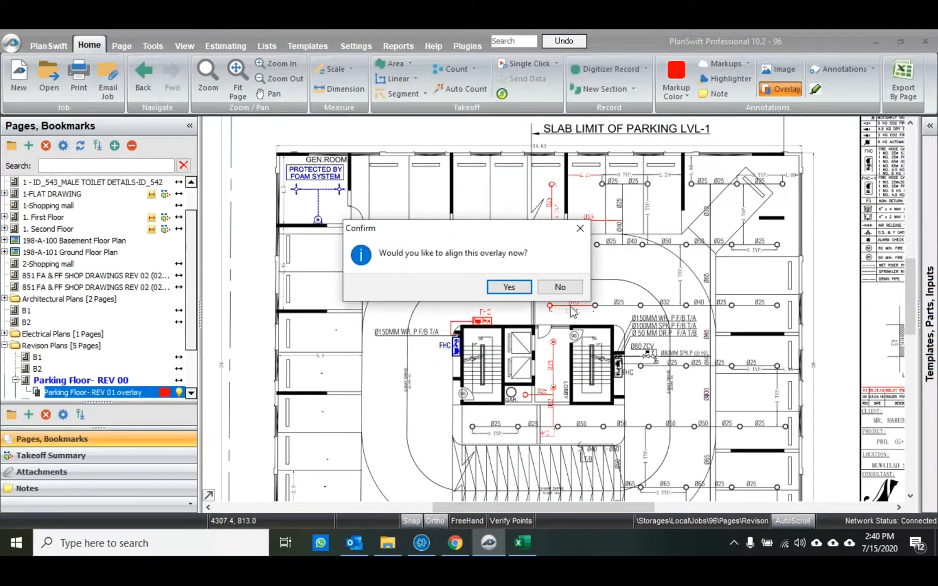
{"action": "left_click", "coordinate": [566, 291]}
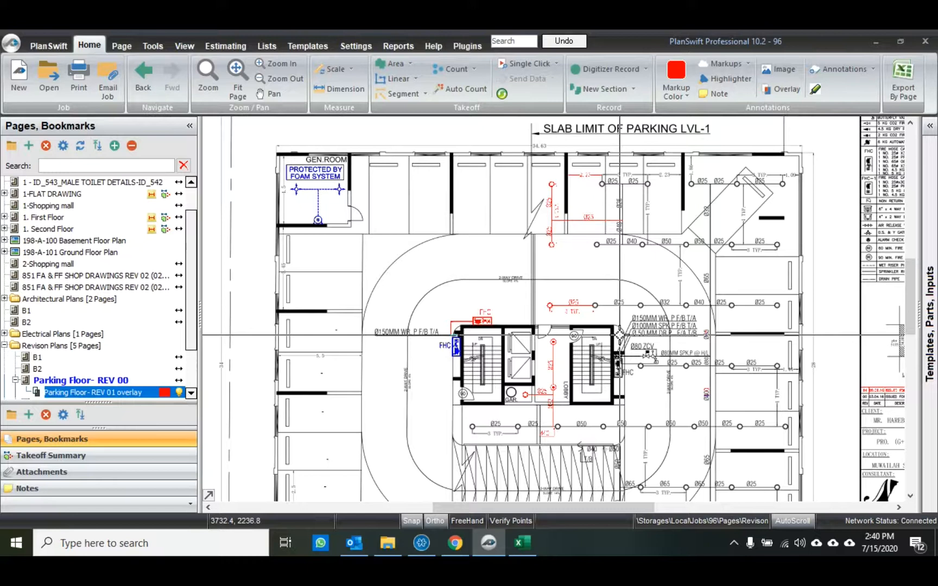
Examine the overlay as a whole and the sprinkler layout in the plan's lower-right parking corner.
{"action": "scroll", "coordinate": [620, 335], "scroll_direction": "up", "scroll_amount": 1}
{"action": "scroll", "coordinate": [545, 257], "scroll_direction": "down", "scroll_amount": 1}
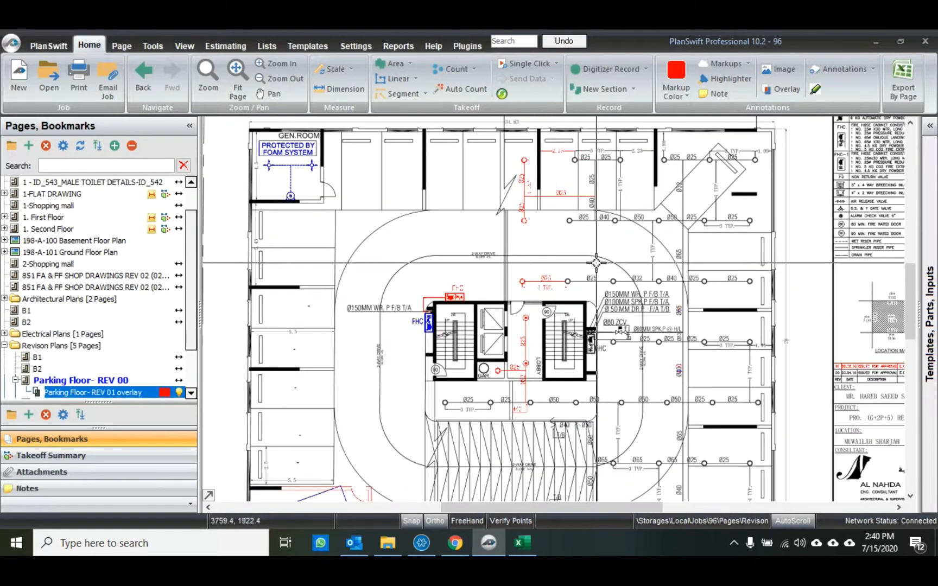
{"action": "scroll", "coordinate": [557, 293], "scroll_direction": "up", "scroll_amount": 5}
{"action": "left_click_drag", "start_coordinate": [556, 291], "coordinate": [464, 265]}
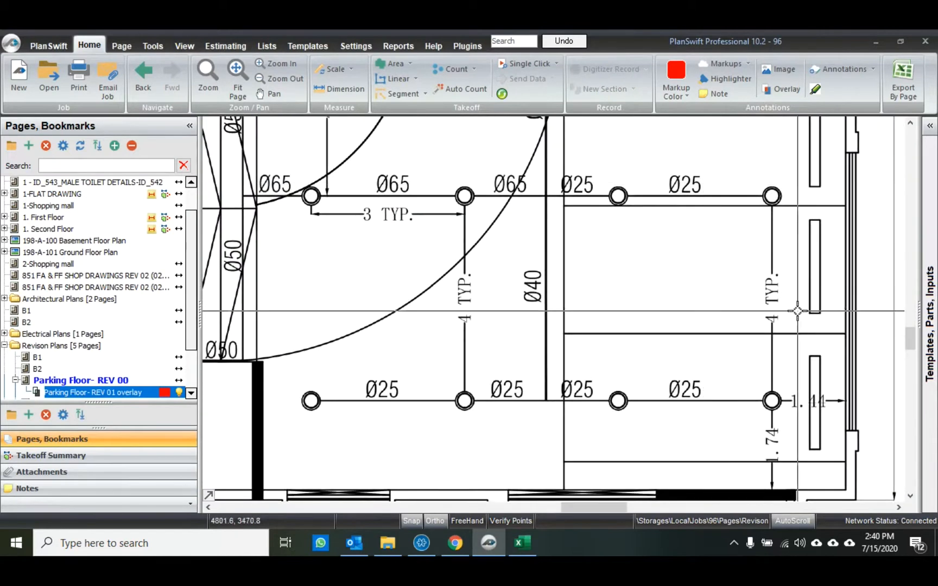
{"action": "left_click_drag", "start_coordinate": [794, 221], "coordinate": [737, 166]}
{"action": "left_click_drag", "start_coordinate": [671, 224], "coordinate": [594, 171]}
{"action": "left_click_drag", "start_coordinate": [529, 224], "coordinate": [450, 162]}
{"action": "left_click_drag", "start_coordinate": [388, 225], "coordinate": [320, 154]}
{"action": "left_click_drag", "start_coordinate": [432, 310], "coordinate": [463, 295]}
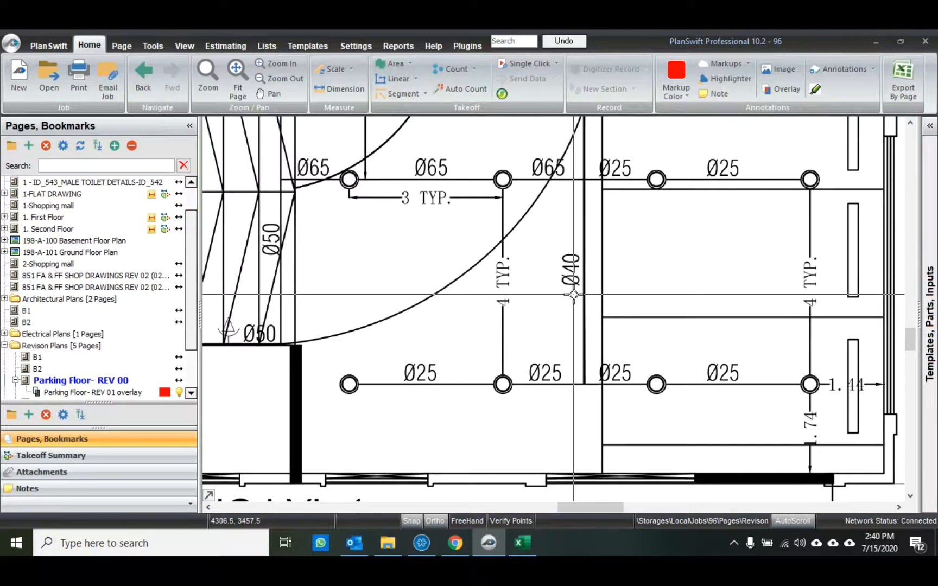
Examine the overlay's coloured items inside the generator room at the plan's upper-left corner.
{"action": "left_click_drag", "start_coordinate": [425, 280], "coordinate": [784, 381]}
{"action": "mouse_move", "coordinate": [335, 242]}
{"action": "left_mouse_down"}
{"action": "mouse_move", "coordinate": [754, 325]}
{"action": "mouse_move", "coordinate": [824, 349]}
{"action": "left_mouse_up"}
{"action": "left_click_drag", "start_coordinate": [413, 236], "coordinate": [702, 373]}
{"action": "mouse_move", "coordinate": [607, 236]}
{"action": "left_mouse_down"}
{"action": "mouse_move", "coordinate": [608, 368]}
{"action": "mouse_move", "coordinate": [682, 384]}
{"action": "mouse_move", "coordinate": [684, 393]}
{"action": "left_mouse_up"}
{"action": "left_click_drag", "start_coordinate": [650, 241], "coordinate": [634, 407]}
{"action": "mouse_move", "coordinate": [626, 191]}
{"action": "left_mouse_down"}
{"action": "mouse_move", "coordinate": [618, 369]}
{"action": "mouse_move", "coordinate": [602, 313]}
{"action": "left_mouse_up"}
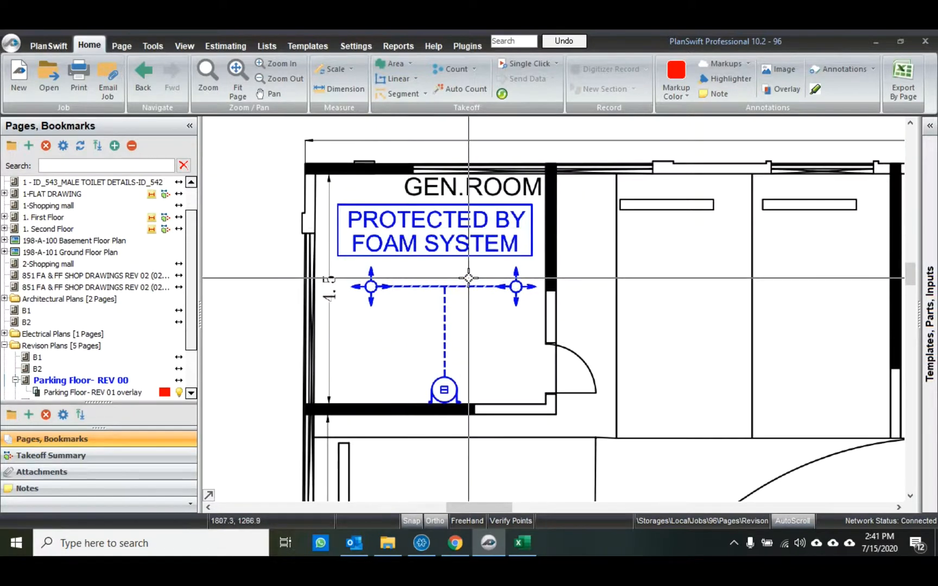
Examine the red sprinkler branch and its Ø25 pipes among the parking bays along the plan's upper edge.
{"action": "mouse_move", "coordinate": [791, 288]}
{"action": "left_mouse_down"}
{"action": "mouse_move", "coordinate": [690, 272]}
{"action": "mouse_move", "coordinate": [256, 261]}
{"action": "mouse_move", "coordinate": [167, 245]}
{"action": "left_mouse_up"}
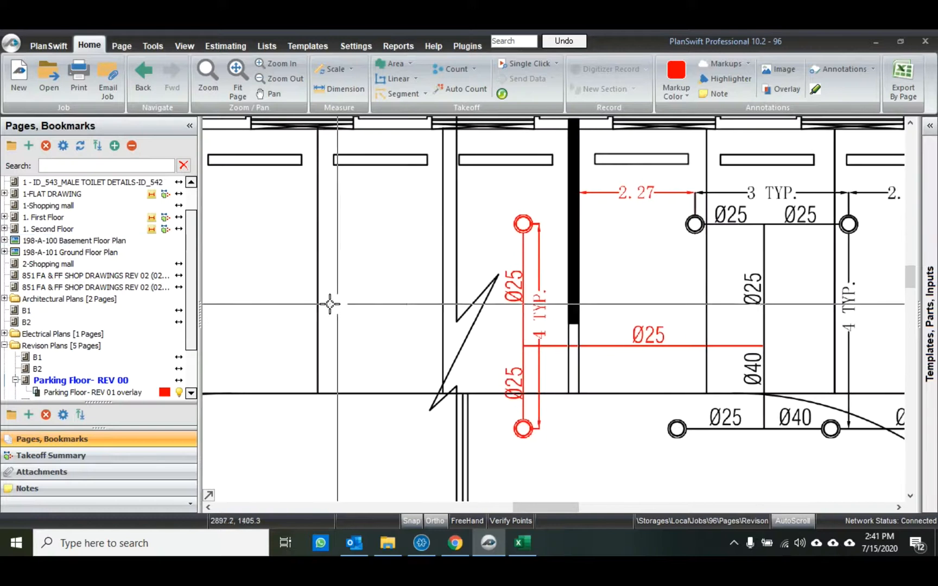
{"action": "scroll", "coordinate": [487, 306], "scroll_direction": "down", "scroll_amount": 3}
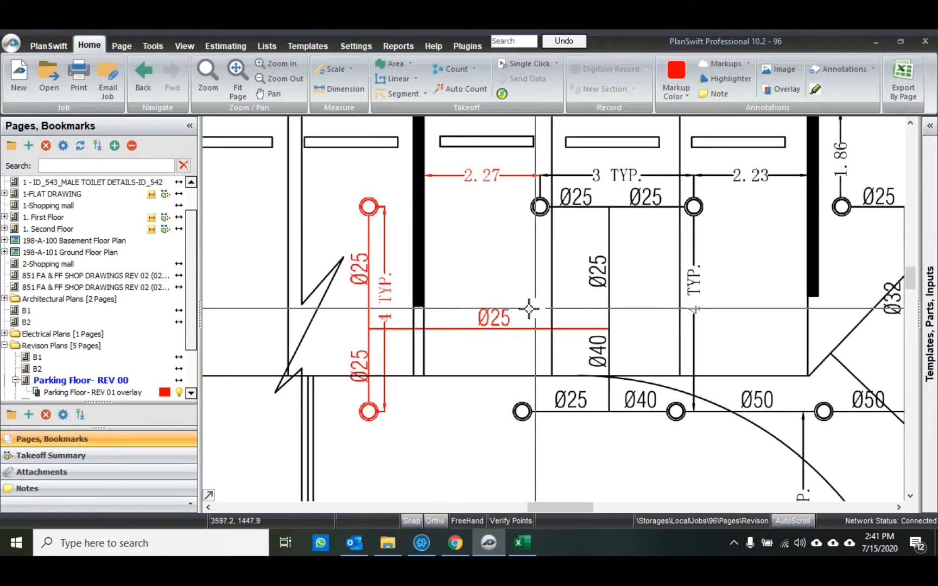
{"action": "scroll", "coordinate": [504, 332], "scroll_direction": "down", "scroll_amount": 1}
{"action": "left_click_drag", "start_coordinate": [631, 327], "coordinate": [566, 331]}
{"action": "scroll", "coordinate": [532, 339], "scroll_direction": "up", "scroll_amount": 1}
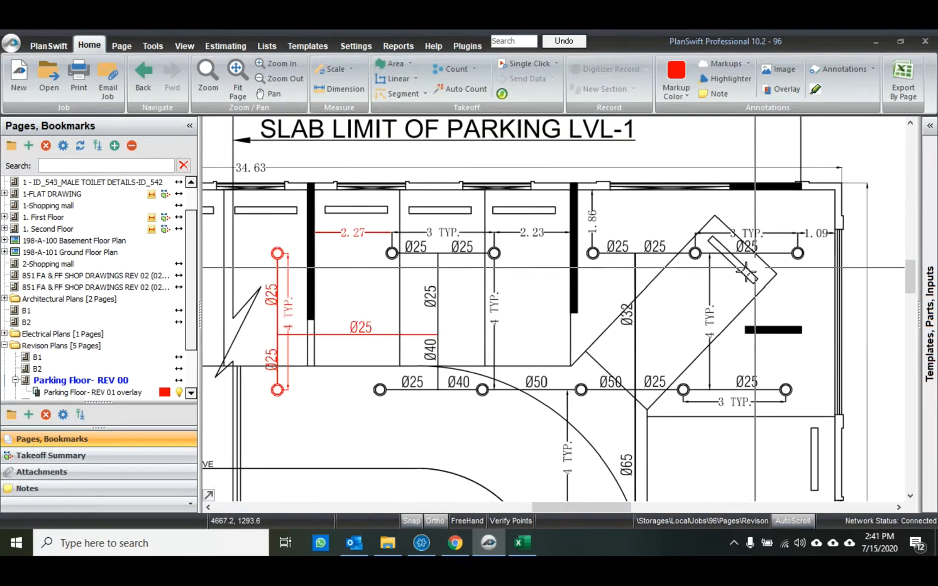
{"action": "left_click_drag", "start_coordinate": [819, 243], "coordinate": [570, 420]}
{"action": "left_click_drag", "start_coordinate": [534, 221], "coordinate": [398, 396]}
{"action": "left_click_drag", "start_coordinate": [377, 194], "coordinate": [882, 414]}
{"action": "left_click_drag", "start_coordinate": [480, 376], "coordinate": [246, 187]}
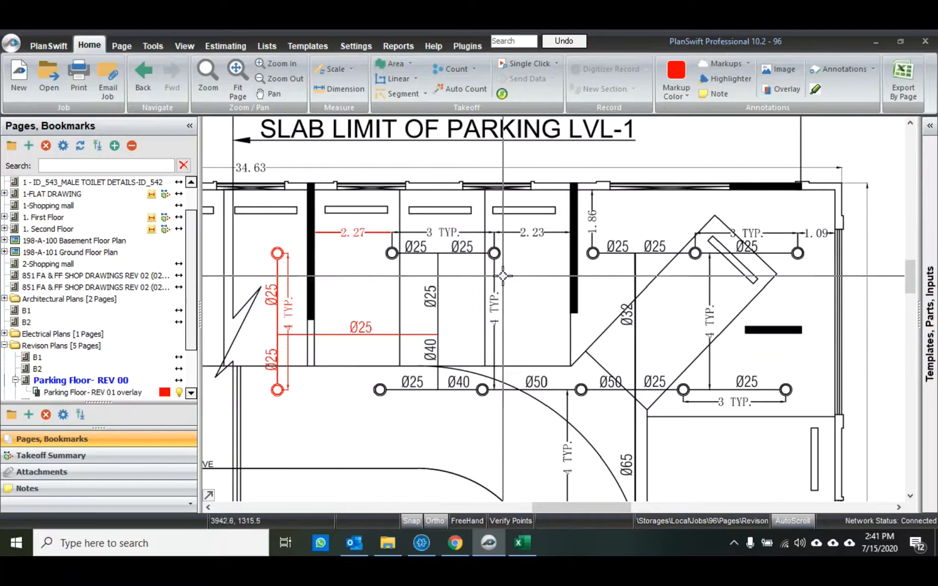
{"action": "left_click_drag", "start_coordinate": [404, 264], "coordinate": [536, 269]}
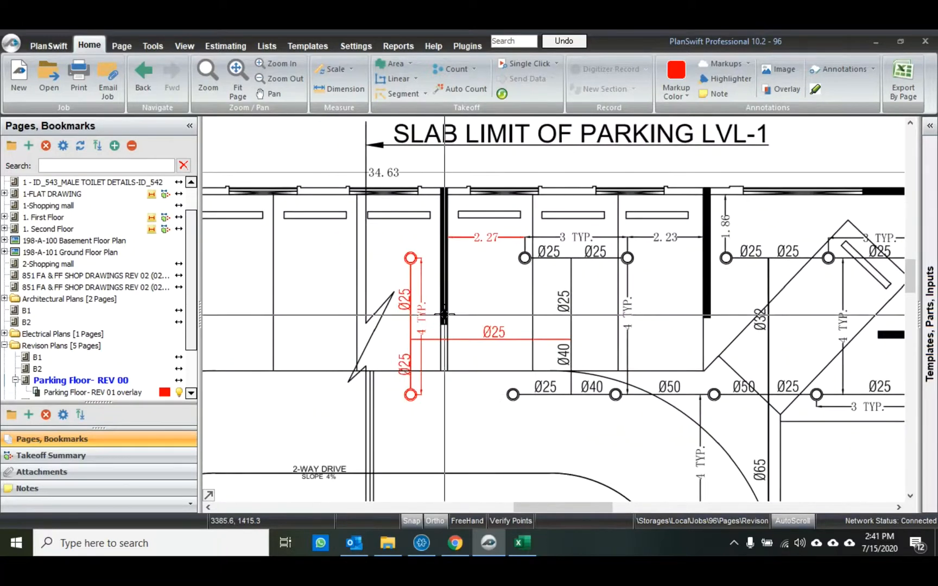
{"action": "left_click_drag", "start_coordinate": [303, 303], "coordinate": [598, 325]}
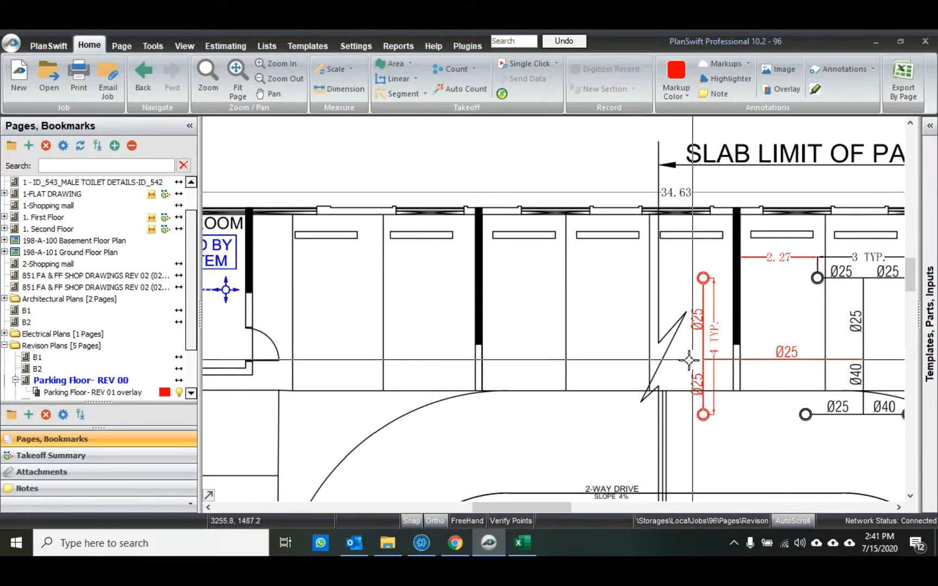
Examine the overlay's differences in the lobby sprinklers and the FHC cabinets beside the left staircase.
{"action": "left_click_drag", "start_coordinate": [700, 353], "coordinate": [382, 184]}
{"action": "scroll", "coordinate": [381, 178], "scroll_direction": "down", "scroll_amount": 1}
{"action": "scroll", "coordinate": [399, 435], "scroll_direction": "up", "scroll_amount": 2}
{"action": "left_click_drag", "start_coordinate": [366, 346], "coordinate": [445, 269]}
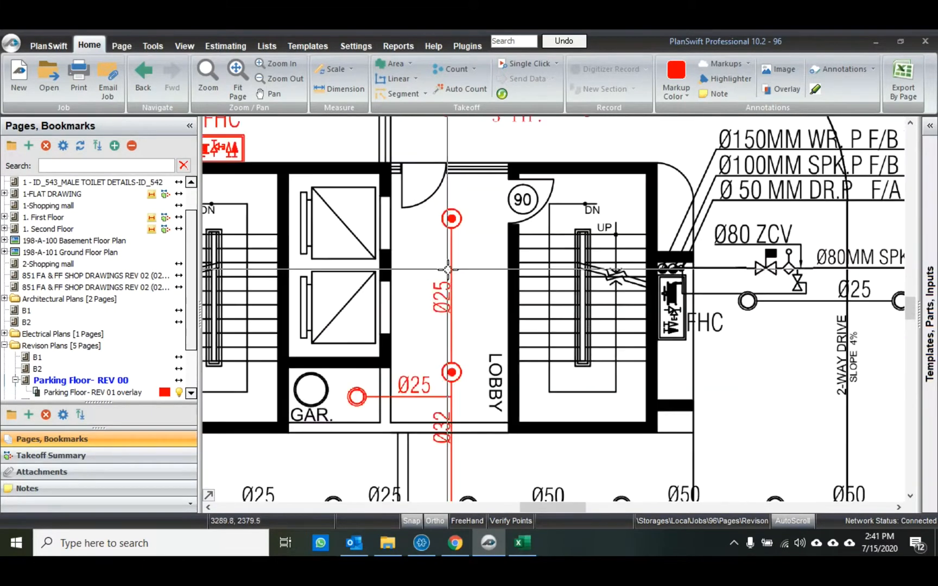
{"action": "left_click_drag", "start_coordinate": [339, 262], "coordinate": [700, 372]}
{"action": "scroll", "coordinate": [449, 296], "scroll_direction": "up", "scroll_amount": 2}
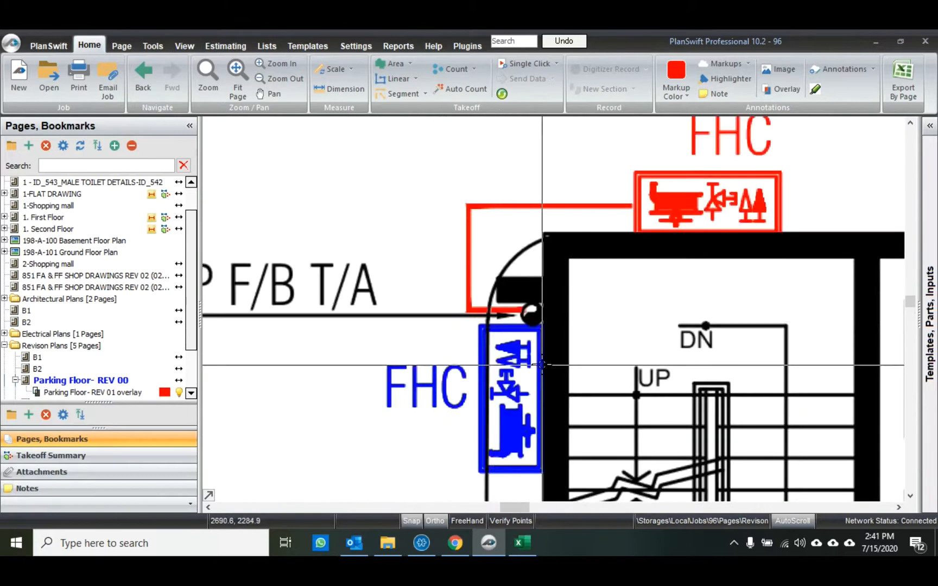
{"action": "left_click_drag", "start_coordinate": [739, 199], "coordinate": [701, 222]}
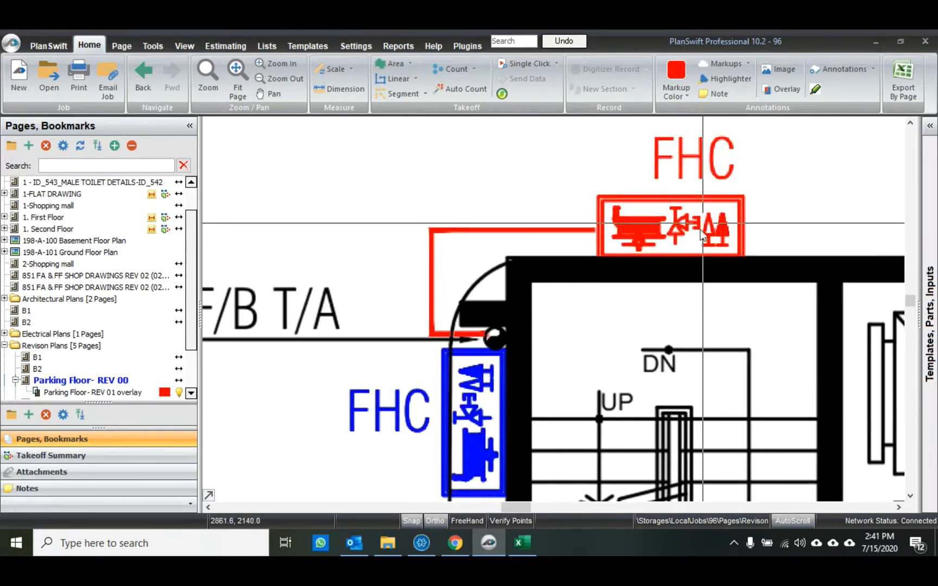
{"action": "scroll", "coordinate": [736, 252], "scroll_direction": "down", "scroll_amount": 1}
{"action": "scroll", "coordinate": [736, 252], "scroll_direction": "down", "scroll_amount": 3}
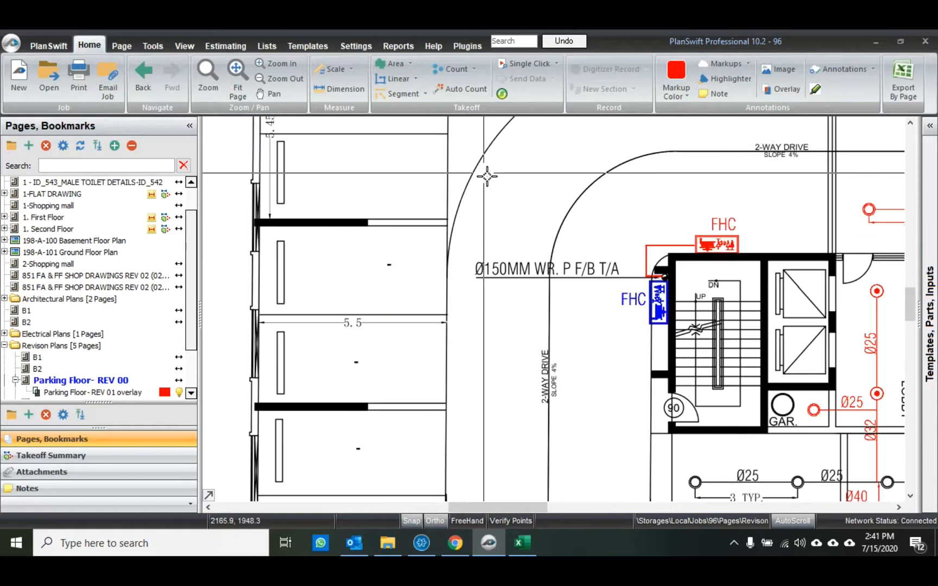
Examine the overlay's differences at the store room in the plan's lower-left corner.
{"action": "left_click_drag", "start_coordinate": [431, 434], "coordinate": [458, 143]}
{"action": "scroll", "coordinate": [429, 384], "scroll_direction": "up", "scroll_amount": 1}
{"action": "left_click_drag", "start_coordinate": [430, 383], "coordinate": [516, 385]}
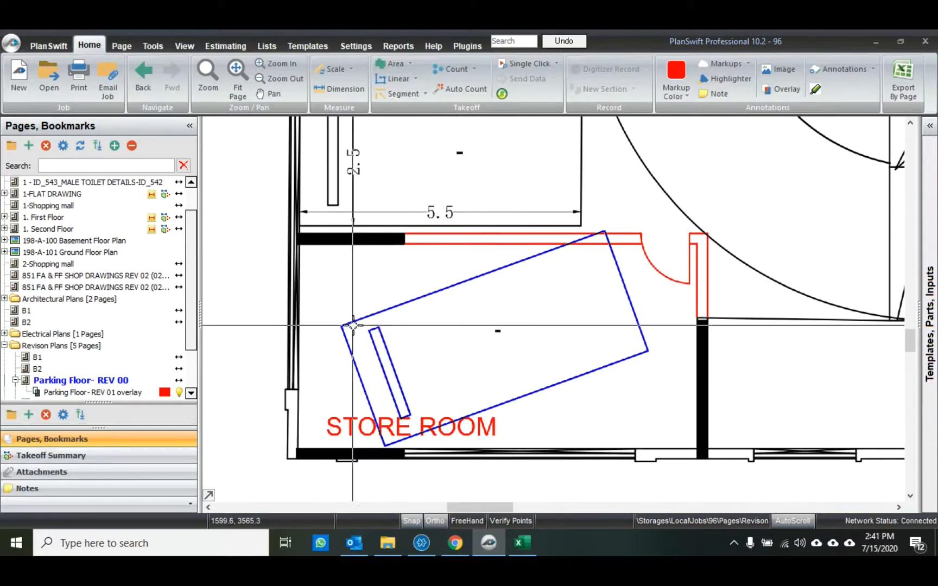
{"action": "scroll", "coordinate": [341, 336], "scroll_direction": "down", "scroll_amount": 1}
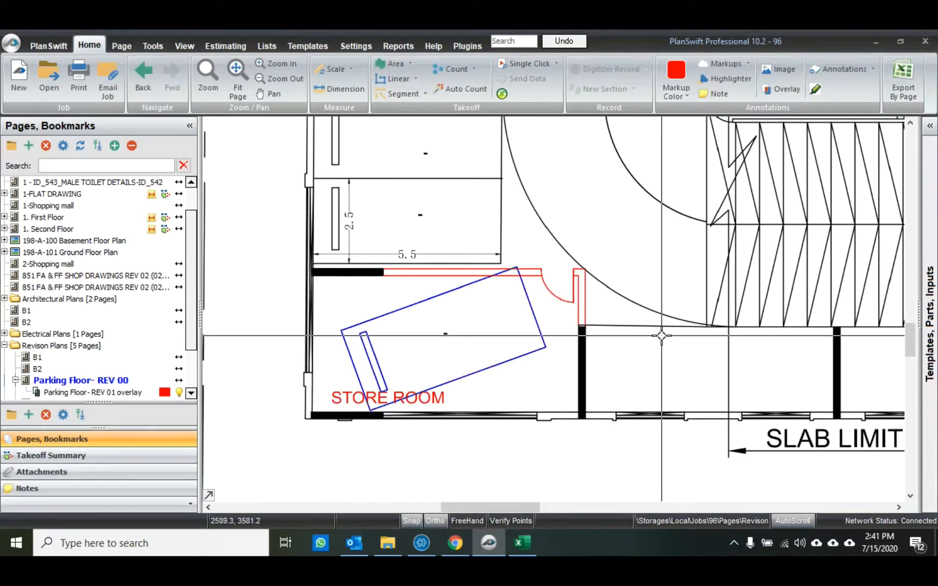
{"action": "scroll", "coordinate": [605, 336], "scroll_direction": "down", "scroll_amount": 1}
{"action": "scroll", "coordinate": [477, 345], "scroll_direction": "up", "scroll_amount": 1}
{"action": "scroll", "coordinate": [522, 304], "scroll_direction": "down", "scroll_amount": 3}
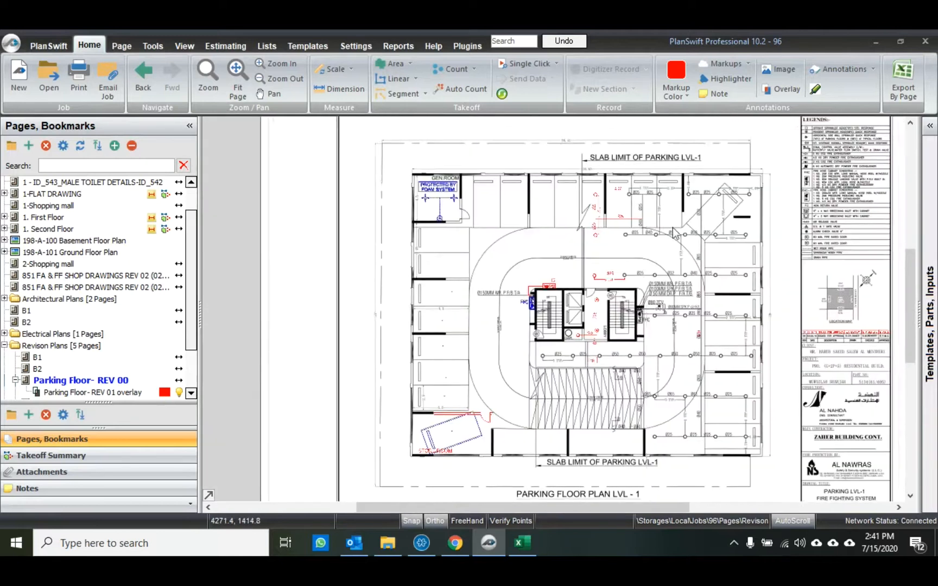
Examine the overlapping pipe diameter label beside the 2-way drive right of the central core.
{"action": "scroll", "coordinate": [796, 212], "scroll_direction": "up", "scroll_amount": 4}
{"action": "scroll", "coordinate": [790, 140], "scroll_direction": "down", "scroll_amount": 1}
{"action": "left_click_drag", "start_coordinate": [730, 369], "coordinate": [842, 142]}
{"action": "left_click_drag", "start_coordinate": [773, 333], "coordinate": [766, 188]}
{"action": "scroll", "coordinate": [809, 342], "scroll_direction": "up", "scroll_amount": 3}
{"action": "left_click_drag", "start_coordinate": [671, 336], "coordinate": [717, 347]}
{"action": "scroll", "coordinate": [719, 371], "scroll_direction": "down", "scroll_amount": 3}
{"action": "left_click_drag", "start_coordinate": [604, 350], "coordinate": [729, 417]}
{"action": "scroll", "coordinate": [502, 434], "scroll_direction": "up", "scroll_amount": 2}
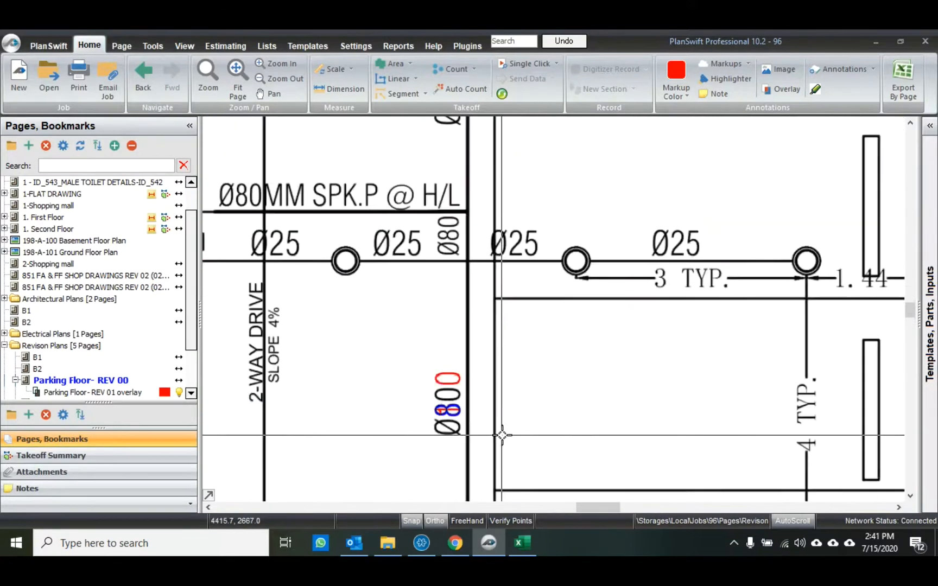
{"action": "scroll", "coordinate": [465, 346], "scroll_direction": "up", "scroll_amount": 1}
{"action": "scroll", "coordinate": [433, 422], "scroll_direction": "up", "scroll_amount": 1}
{"action": "scroll", "coordinate": [452, 398], "scroll_direction": "down", "scroll_amount": 1}
{"action": "scroll", "coordinate": [425, 440], "scroll_direction": "up", "scroll_amount": 1}
{"action": "scroll", "coordinate": [427, 440], "scroll_direction": "down", "scroll_amount": 1}
{"action": "scroll", "coordinate": [433, 437], "scroll_direction": "up", "scroll_amount": 1}
{"action": "scroll", "coordinate": [441, 436], "scroll_direction": "down", "scroll_amount": 2}
{"action": "scroll", "coordinate": [475, 425], "scroll_direction": "down", "scroll_amount": 3}
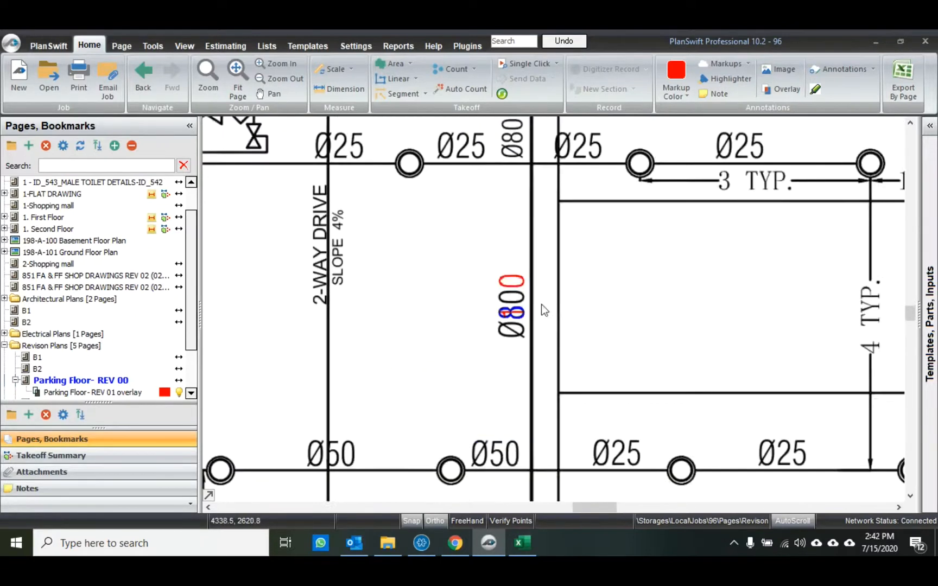
{"action": "scroll", "coordinate": [552, 254], "scroll_direction": "up", "scroll_amount": 5}
{"action": "scroll", "coordinate": [554, 326], "scroll_direction": "down", "scroll_amount": 6}
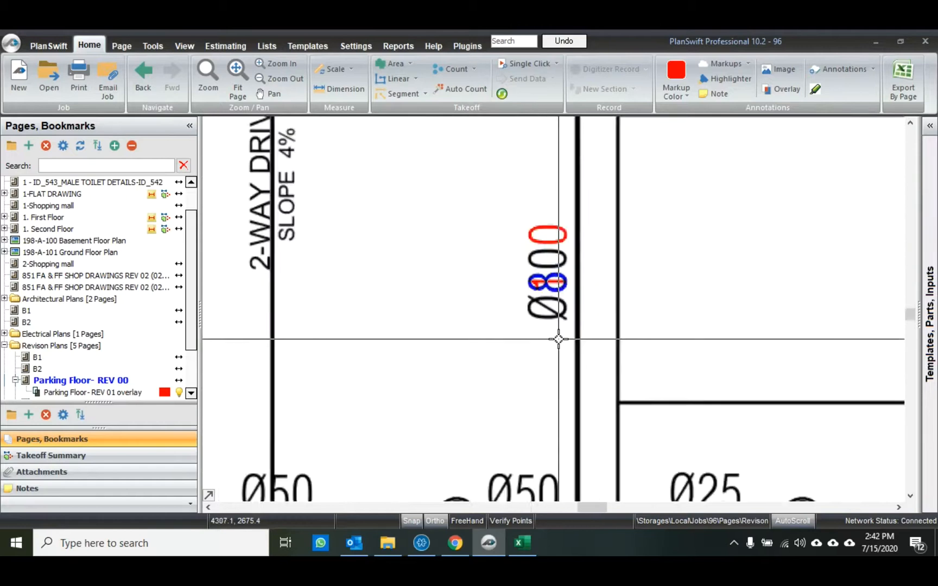
{"action": "scroll", "coordinate": [552, 320], "scroll_direction": "up", "scroll_amount": 3}
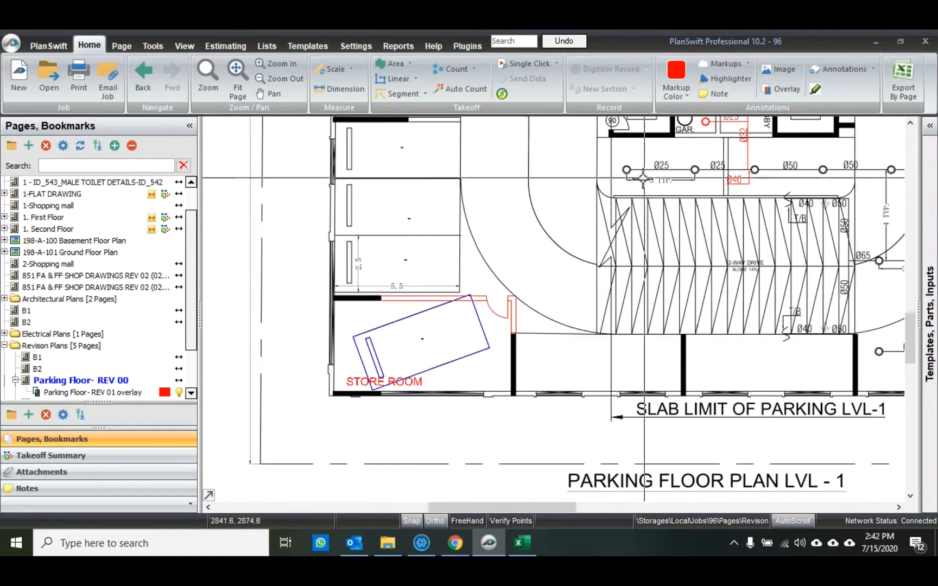
Draw a red revision cloud around the store room in the plan's lower-left corner.
{"action": "left_click", "coordinate": [874, 70]}
{"action": "mouse_move", "coordinate": [848, 82]}
{"action": "left_click", "coordinate": [715, 98]}
{"action": "left_click", "coordinate": [540, 274]}
{"action": "left_click", "coordinate": [508, 428]}
{"action": "left_click", "coordinate": [313, 414]}
{"action": "key", "text": "Escape"}
{"action": "scroll", "coordinate": [353, 391], "scroll_direction": "up", "scroll_amount": 2}
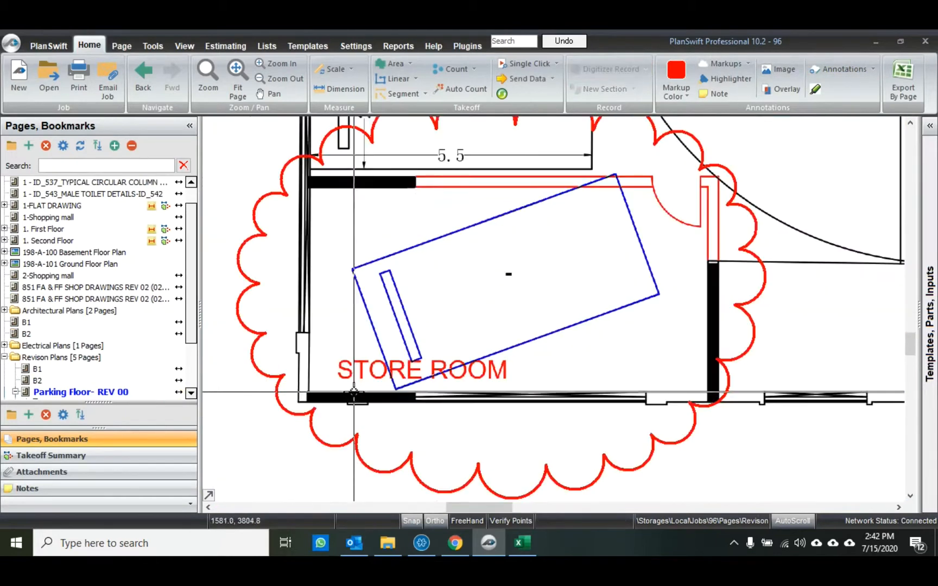
Place a DRAFT rubber stamp just above the store room's revision cloud.
{"action": "scroll", "coordinate": [496, 276], "scroll_direction": "down", "scroll_amount": 1}
{"action": "left_click_drag", "start_coordinate": [497, 276], "coordinate": [499, 337]}
{"action": "left_click", "coordinate": [874, 69]}
{"action": "mouse_move", "coordinate": [818, 99]}
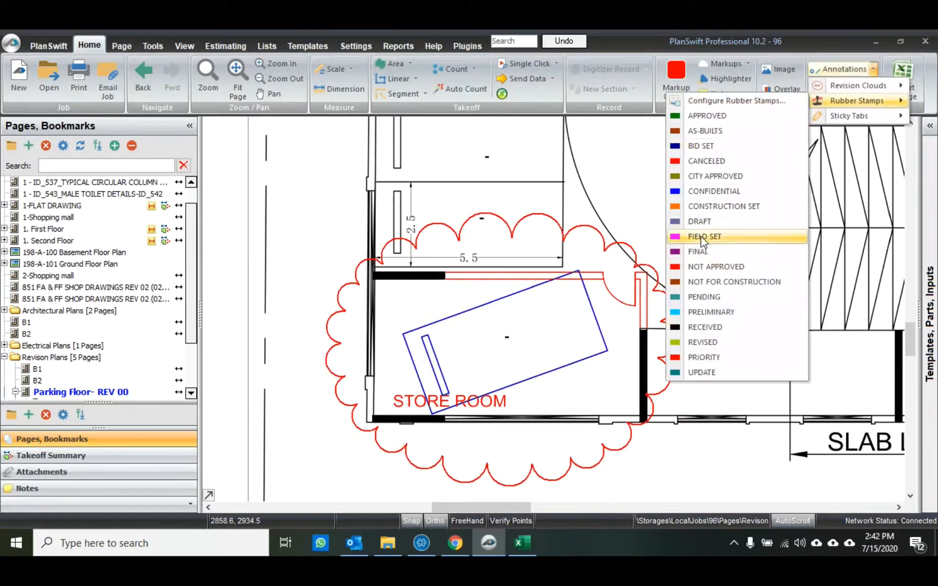
{"action": "left_click", "coordinate": [700, 221]}
{"action": "scroll", "coordinate": [549, 320], "scroll_direction": "down", "scroll_amount": 2}
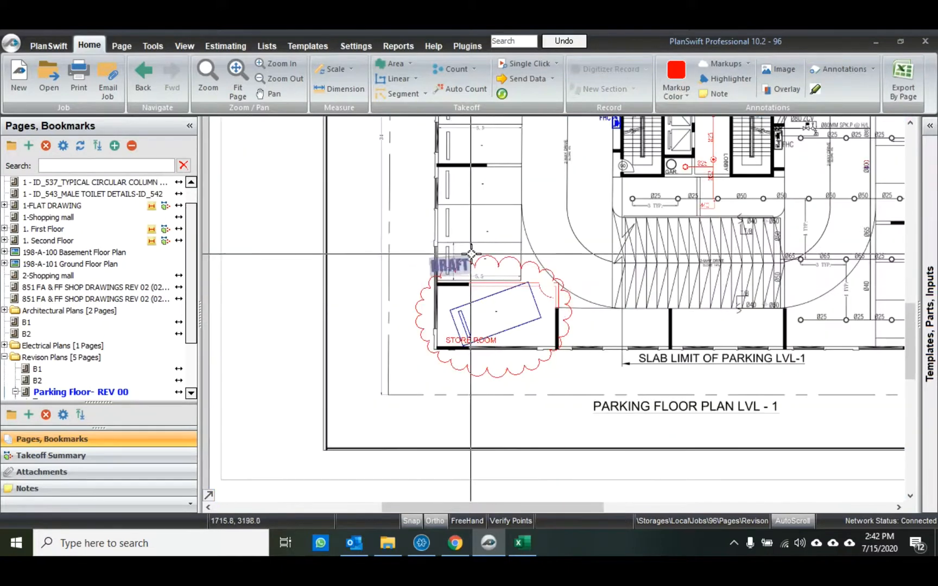
{"action": "left_click_drag", "start_coordinate": [600, 223], "coordinate": [519, 273]}
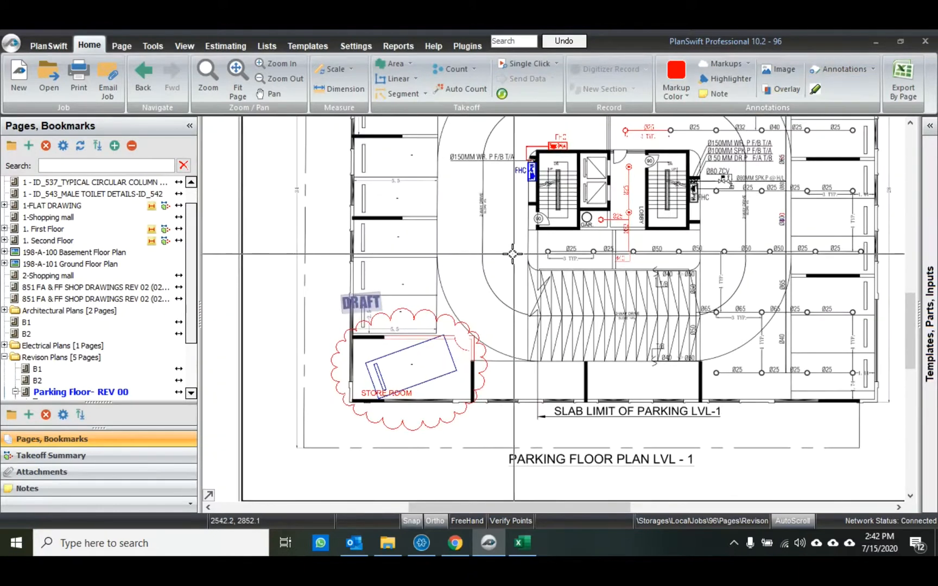
Look through the First Floor, 1-Shopping mall and 1 - ID_520_TYP pages.
{"action": "left_click", "coordinate": [50, 228]}
{"action": "scroll", "coordinate": [390, 249], "scroll_direction": "up", "scroll_amount": 5}
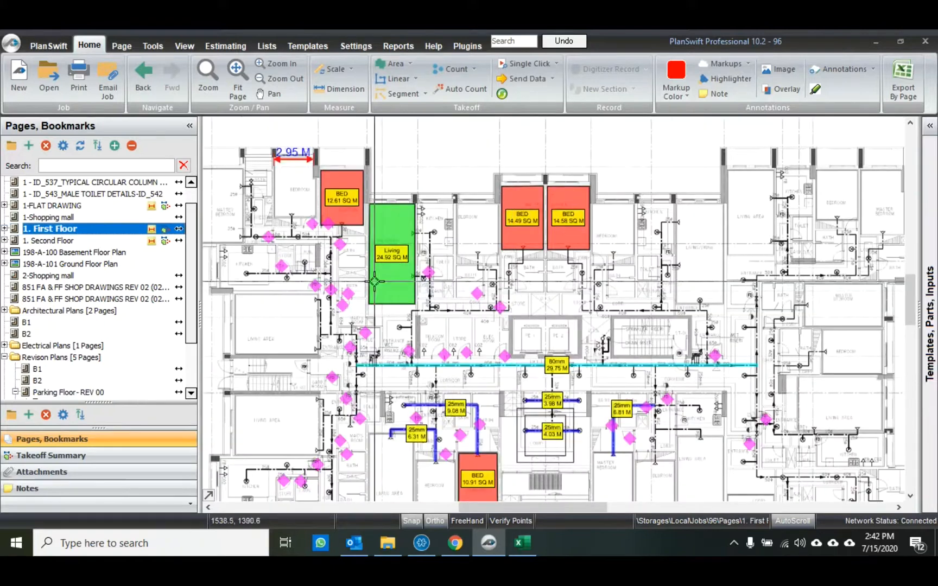
{"action": "left_click", "coordinate": [68, 215]}
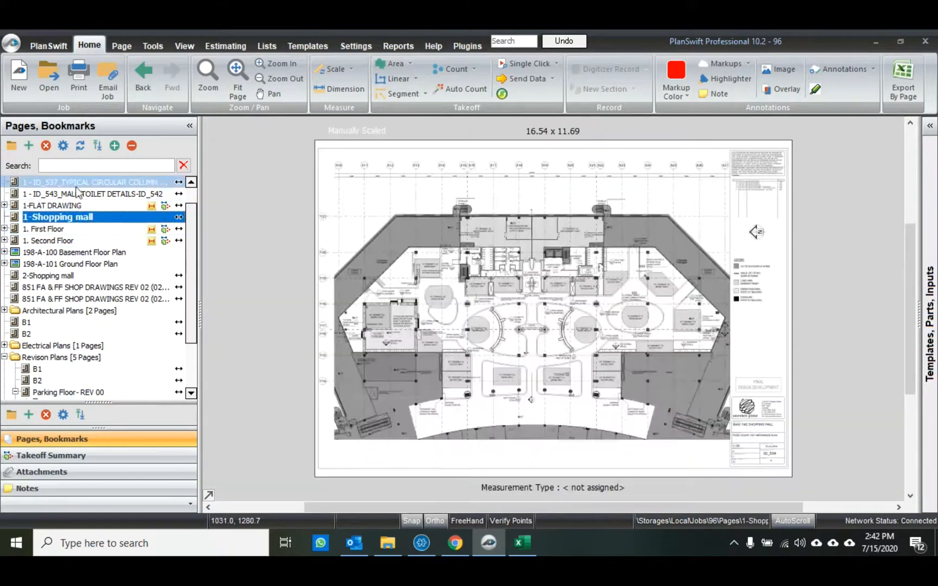
{"action": "left_click", "coordinate": [78, 184]}
{"action": "scroll", "coordinate": [76, 195], "scroll_direction": "up", "scroll_amount": 1}
{"action": "left_click", "coordinate": [66, 194]}
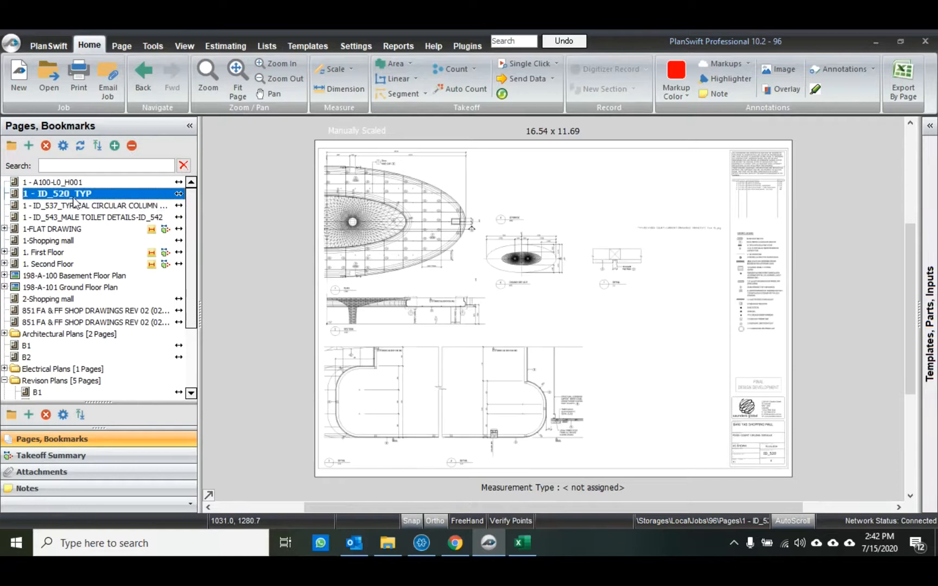
{"action": "left_click", "coordinate": [54, 90]}
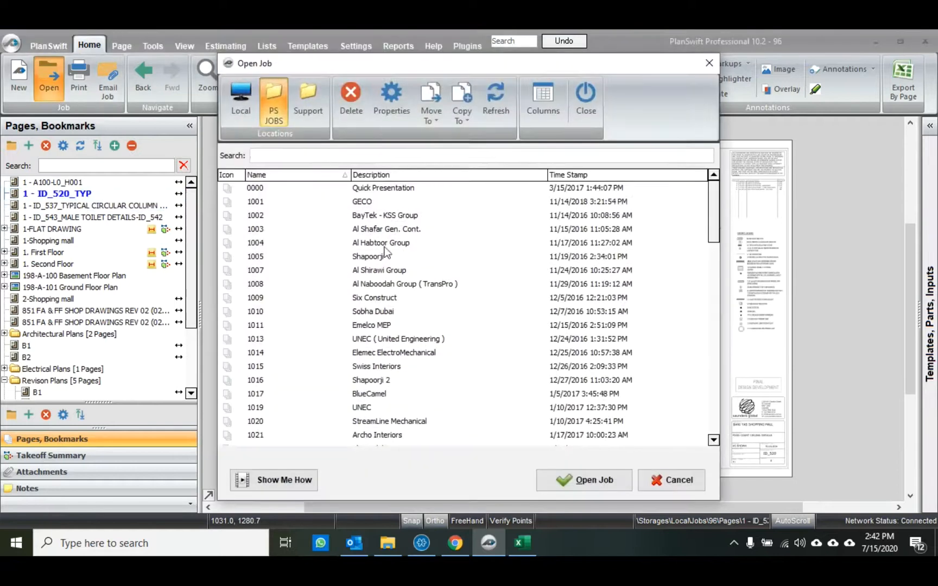
{"action": "left_click", "coordinate": [518, 262]}
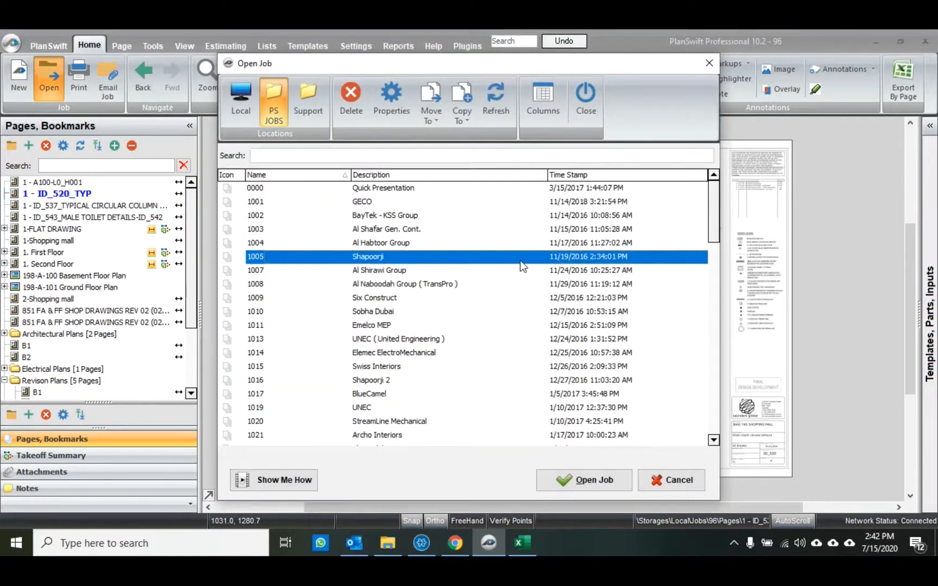
{"action": "left_click", "coordinate": [709, 63]}
Switch to the Excel Estimation workbook and inspect the takeoff links behind the Bed -Area and Living Room quantities.
{"action": "left_click", "coordinate": [527, 542]}
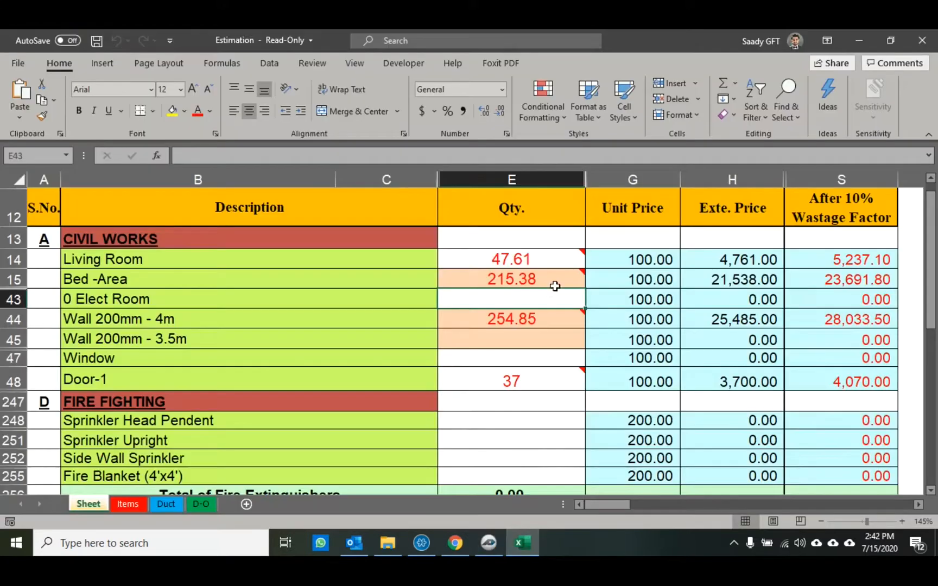
{"action": "left_click", "coordinate": [559, 283]}
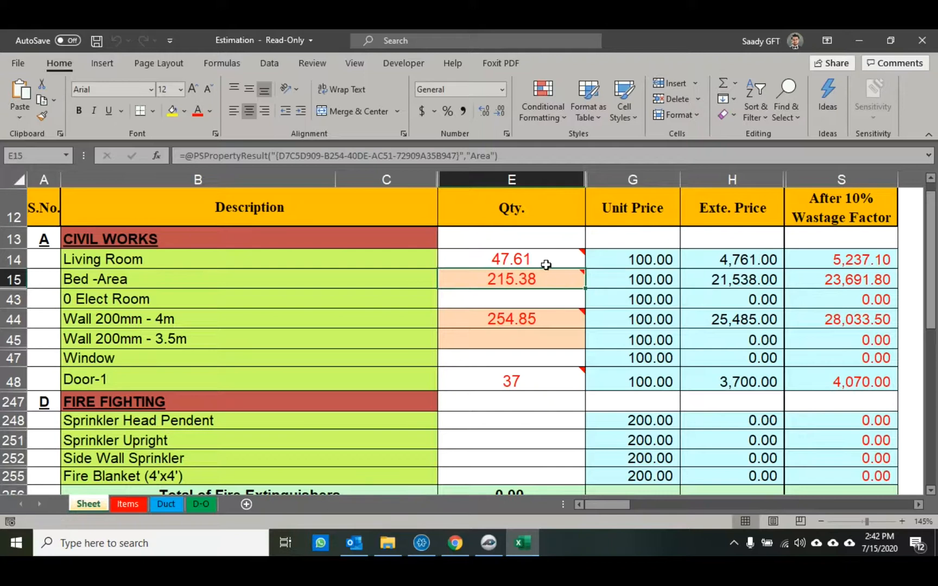
{"action": "left_click", "coordinate": [549, 259]}
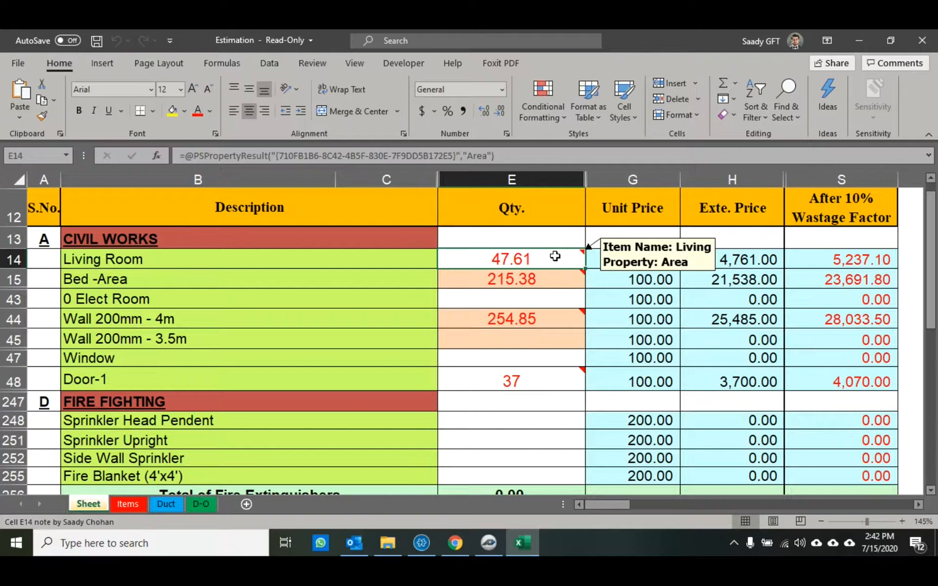
{"action": "left_click", "coordinate": [490, 542]}
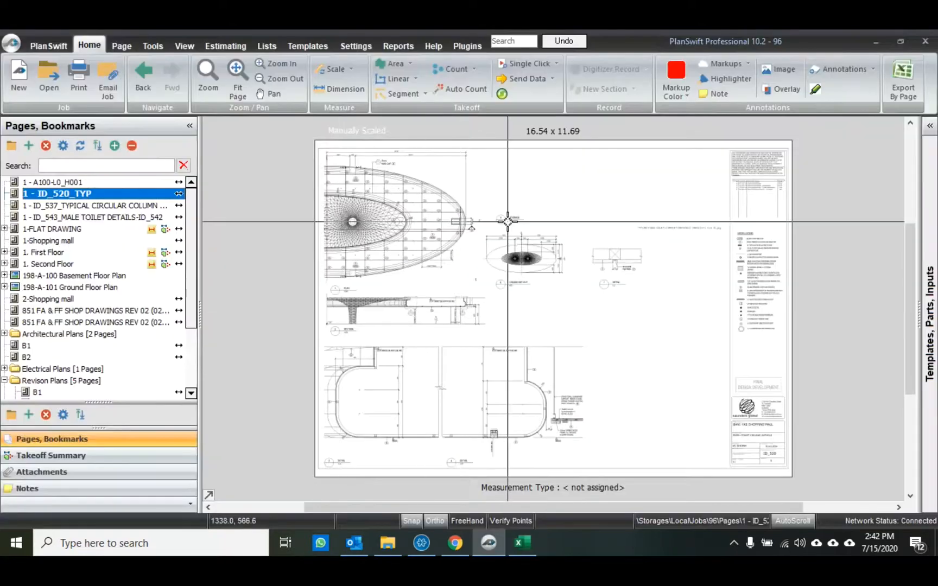
{"action": "left_click", "coordinate": [522, 542]}
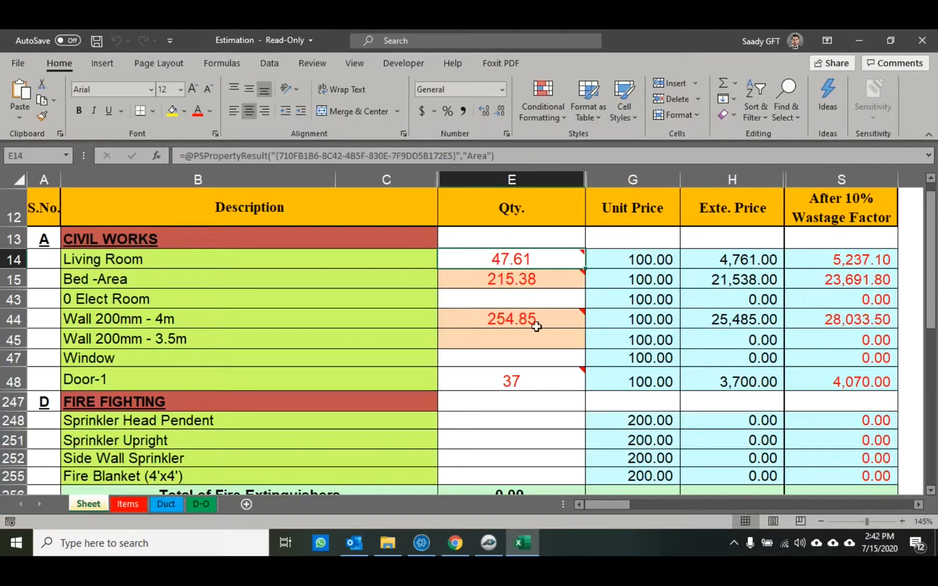
From the Living Room quantity, go to its linked Living section on the 1. Second Floor page and view it in PlanSwift.
{"action": "right_click", "coordinate": [541, 259]}
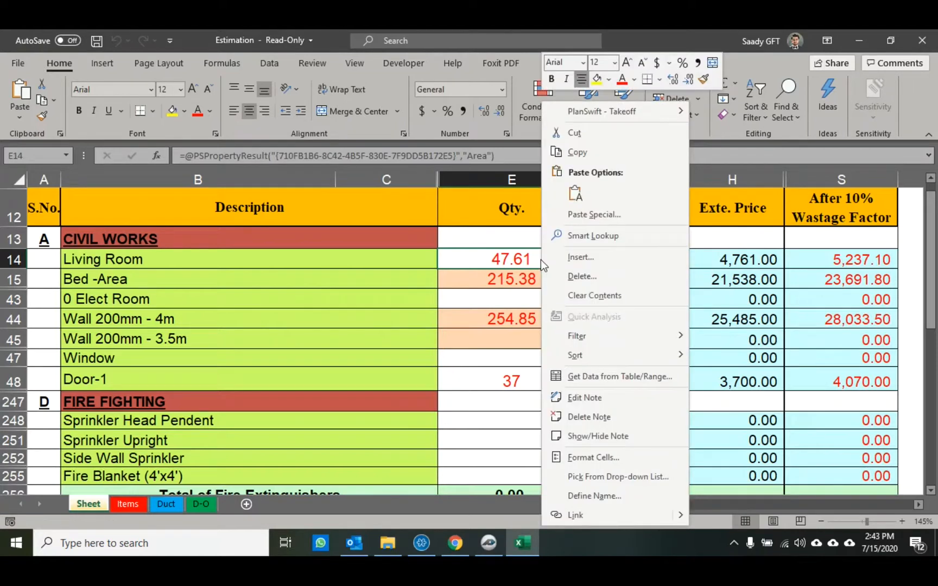
{"action": "mouse_move", "coordinate": [605, 112]}
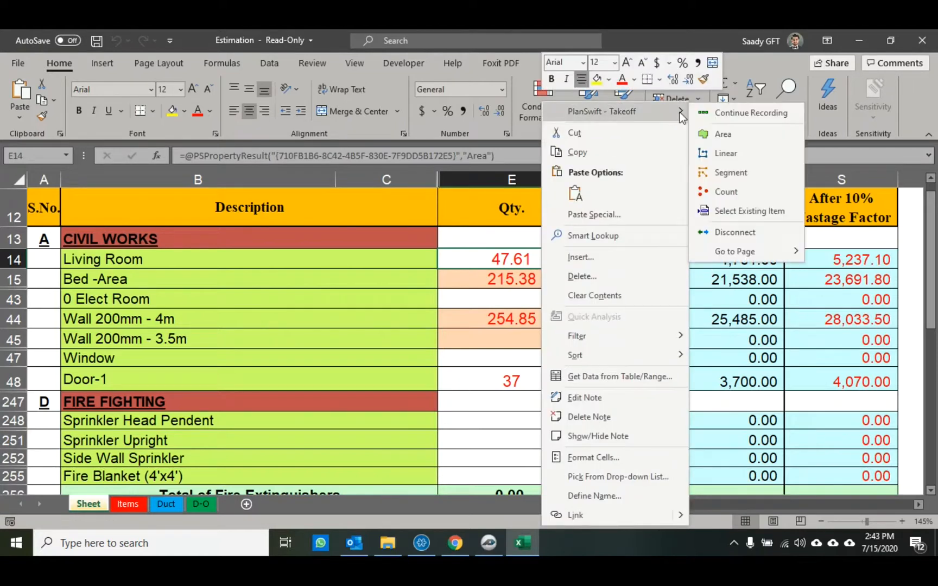
{"action": "mouse_move", "coordinate": [731, 249]}
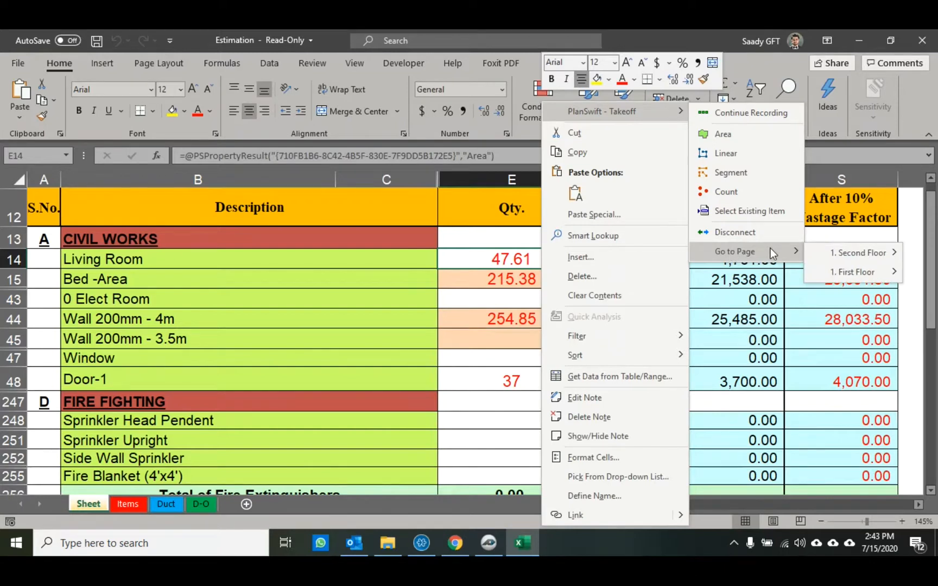
{"action": "mouse_move", "coordinate": [823, 250]}
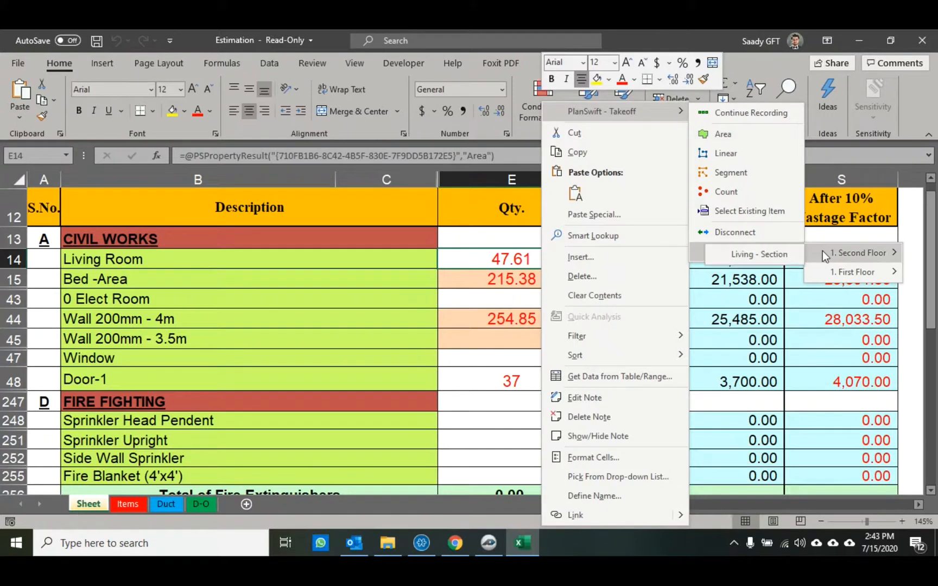
{"action": "mouse_move", "coordinate": [821, 271]}
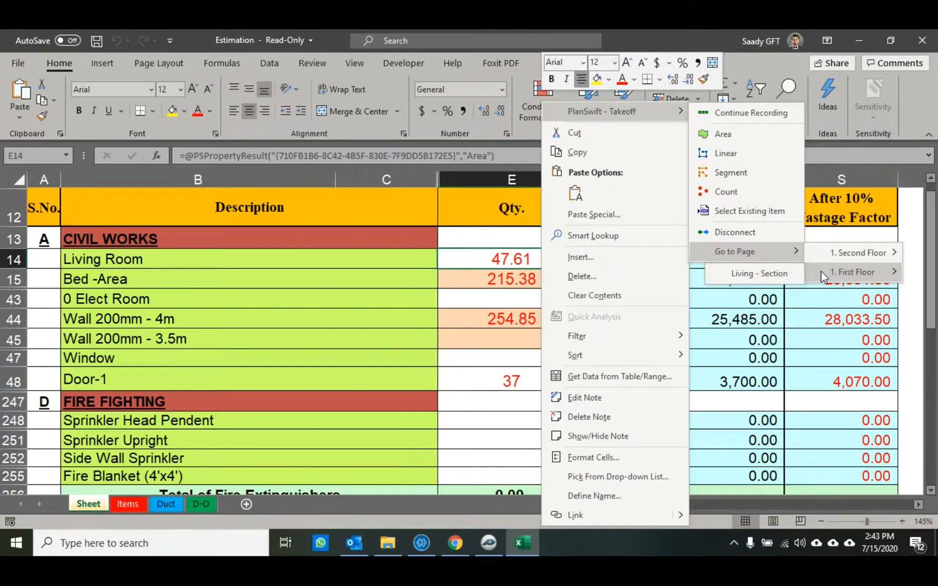
{"action": "left_click", "coordinate": [784, 254]}
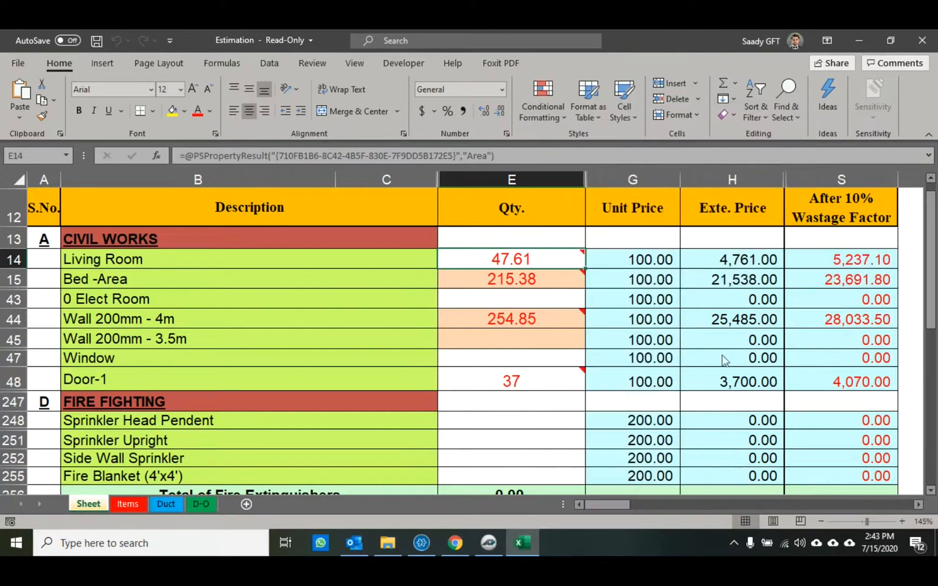
{"action": "left_click", "coordinate": [498, 541]}
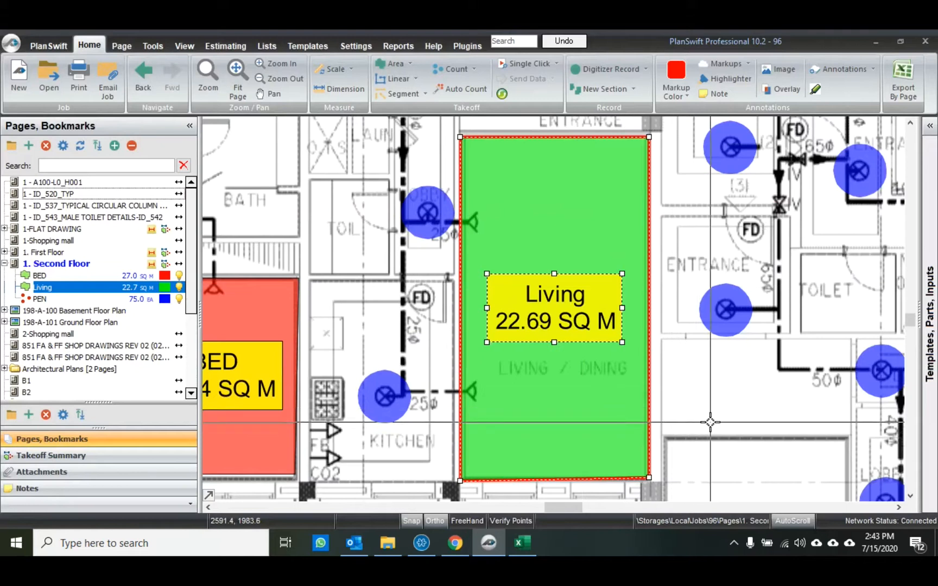
Return to Excel and go from the Bed -Area quantity to its first linked BED section on the 1. Second Floor page.
{"action": "left_click", "coordinate": [522, 543]}
{"action": "left_click", "coordinate": [532, 273]}
{"action": "right_click", "coordinate": [533, 273]}
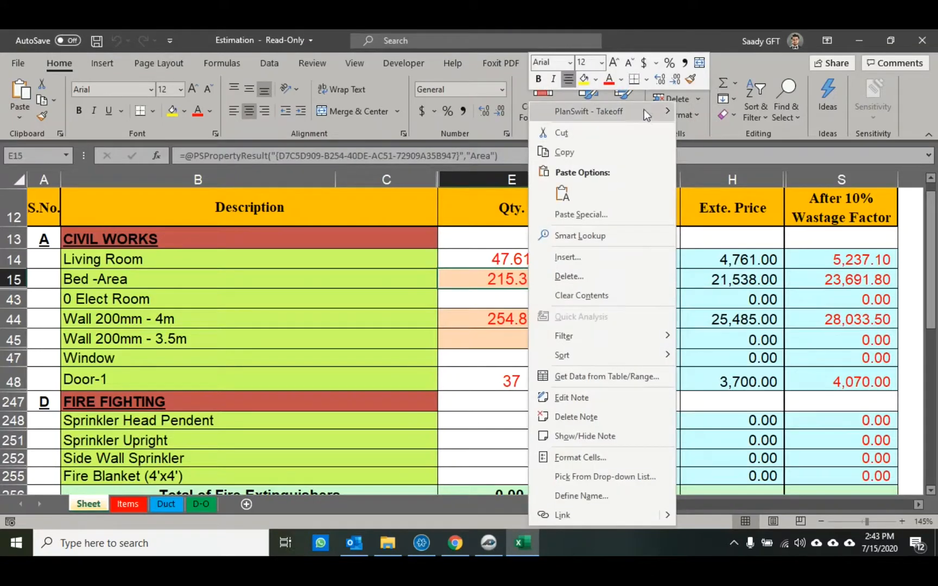
{"action": "mouse_move", "coordinate": [644, 111]}
{"action": "mouse_move", "coordinate": [768, 250]}
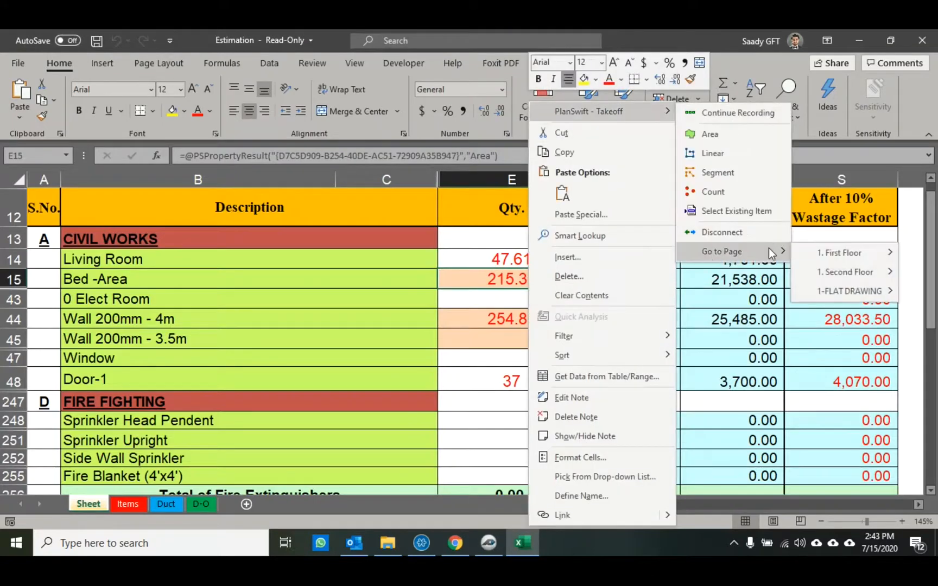
{"action": "mouse_move", "coordinate": [829, 271]}
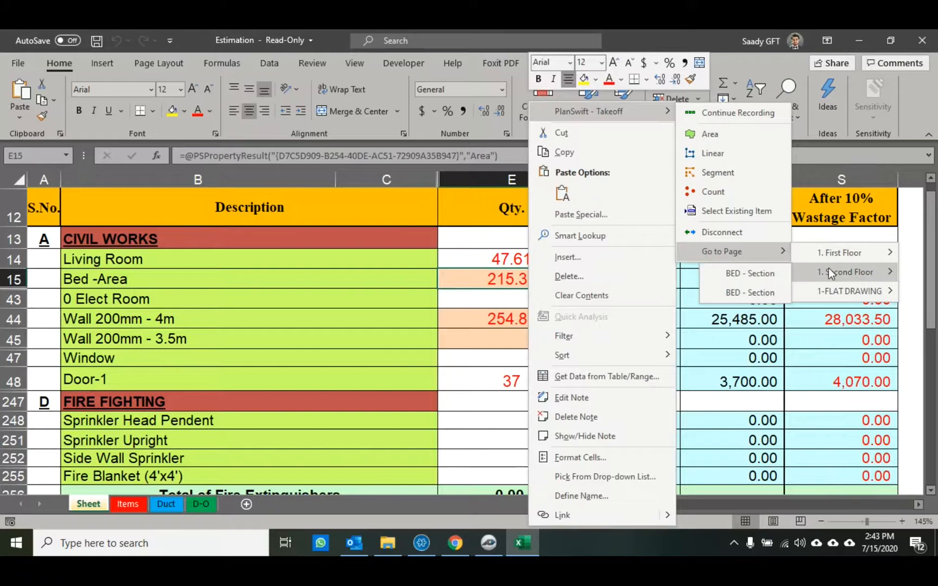
{"action": "left_click", "coordinate": [760, 273]}
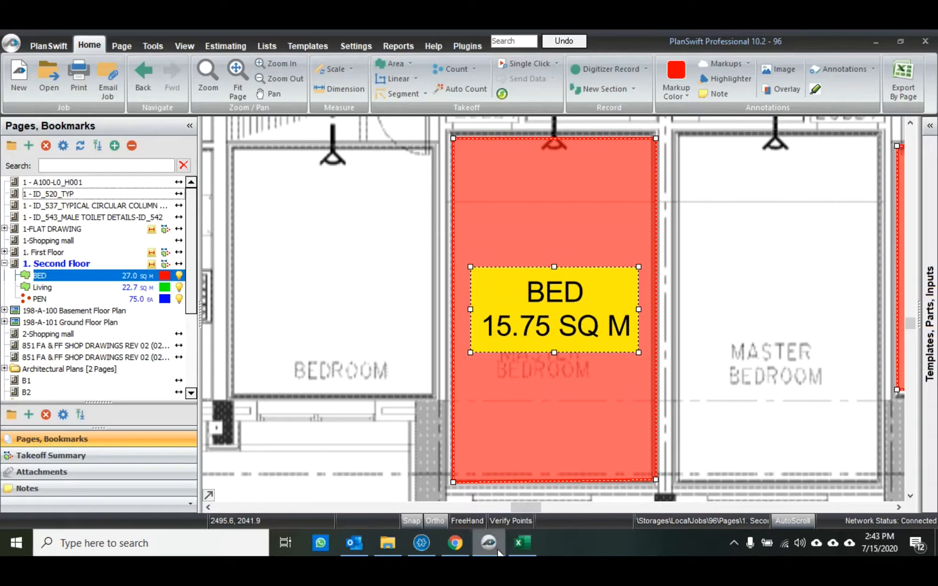
{"action": "left_click", "coordinate": [704, 385]}
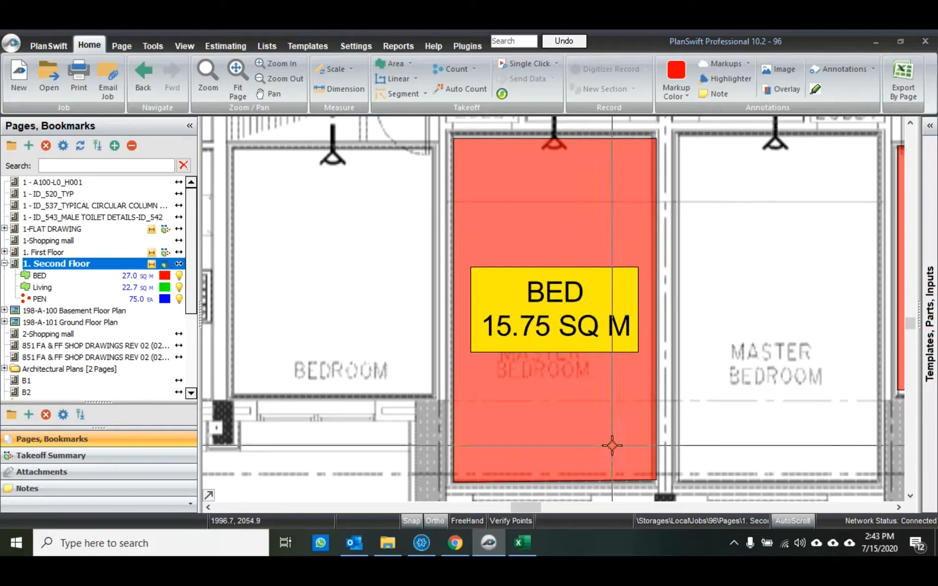
Review the Excel quantities, then expand the BED and Living items in PlanSwift's Basic Layout estimate to list their sections.
{"action": "left_click", "coordinate": [531, 546]}
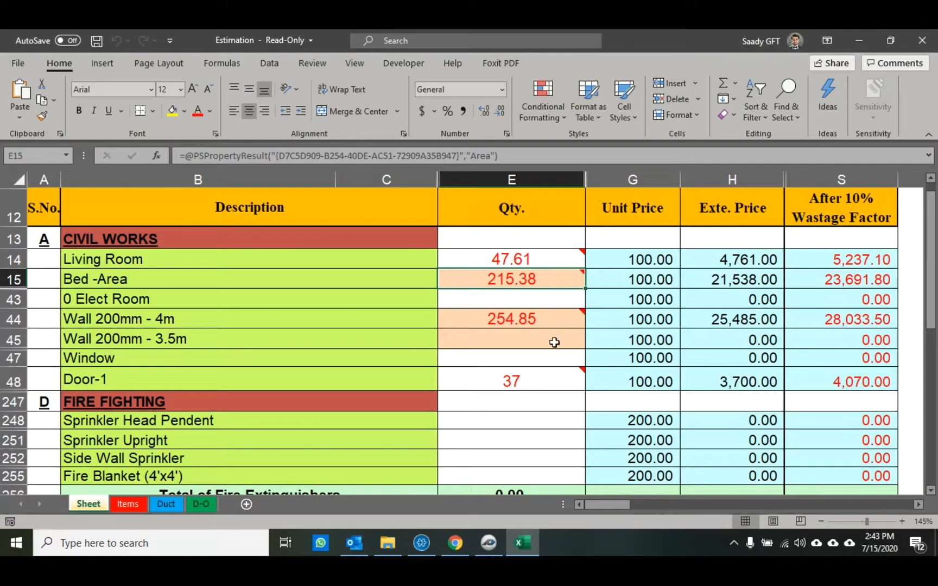
{"action": "left_click", "coordinate": [554, 356]}
{"action": "mouse_move", "coordinate": [535, 259]}
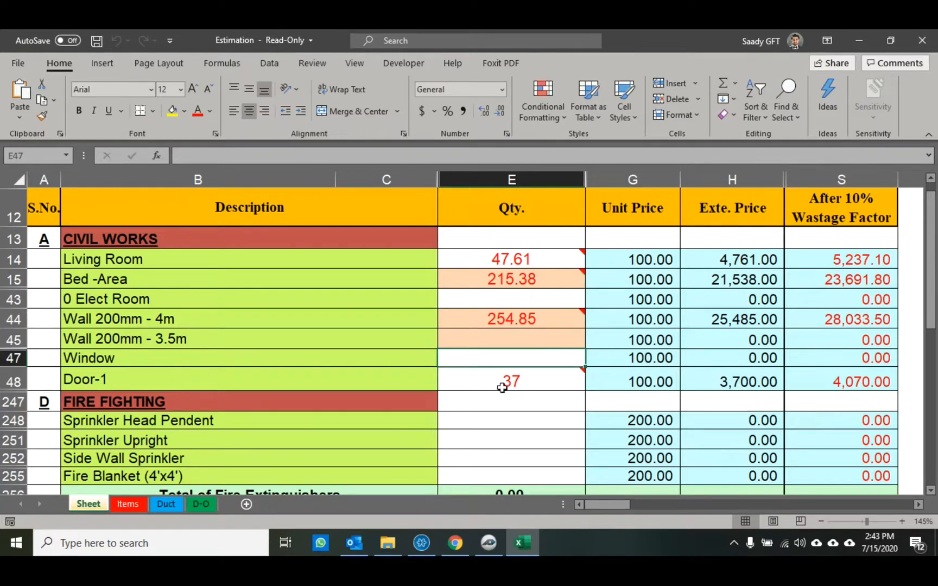
{"action": "left_click", "coordinate": [488, 544]}
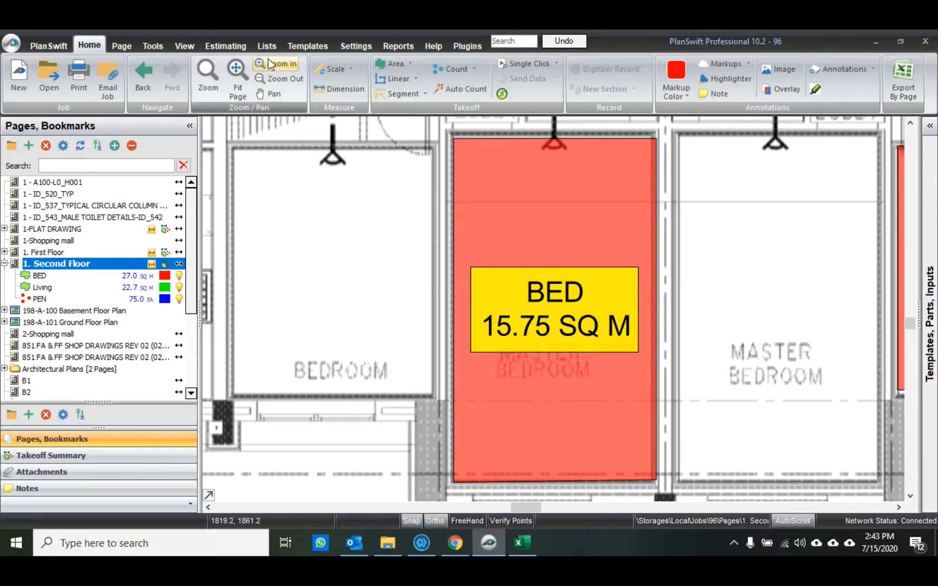
{"action": "left_click", "coordinate": [251, 47]}
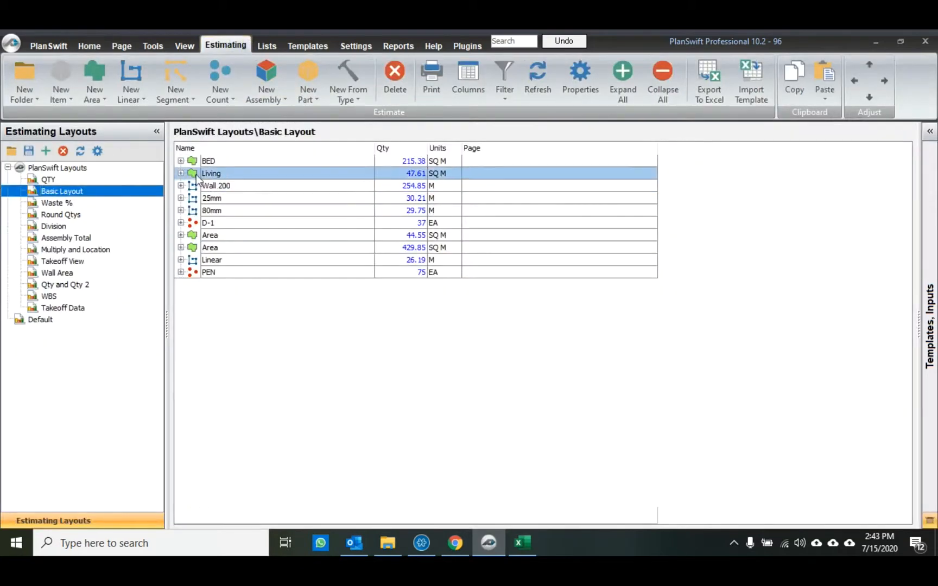
{"action": "left_click", "coordinate": [180, 160]}
{"action": "left_click", "coordinate": [180, 260]}
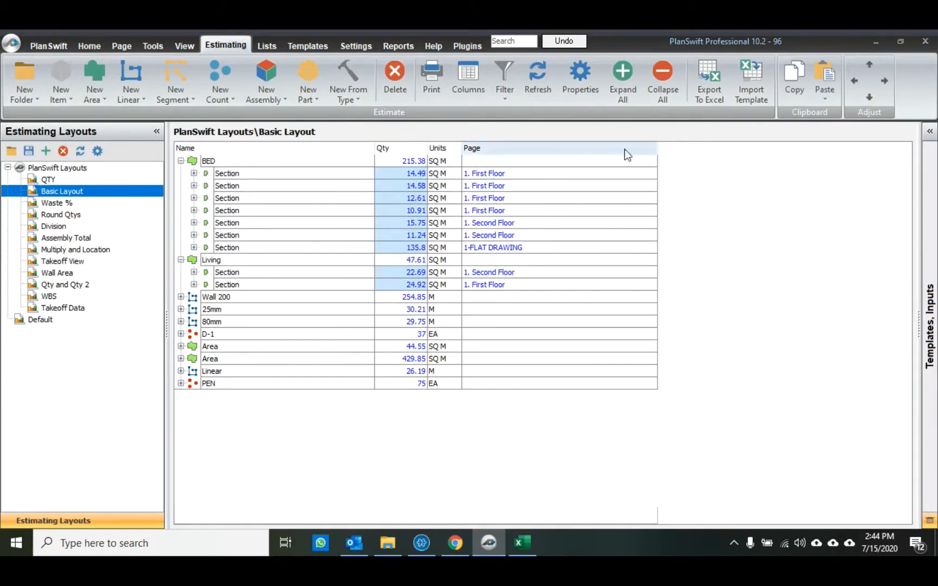
Export the expanded Basic Layout estimate to Excel and bring up the new Sheet1 workbook.
{"action": "left_click", "coordinate": [522, 543]}
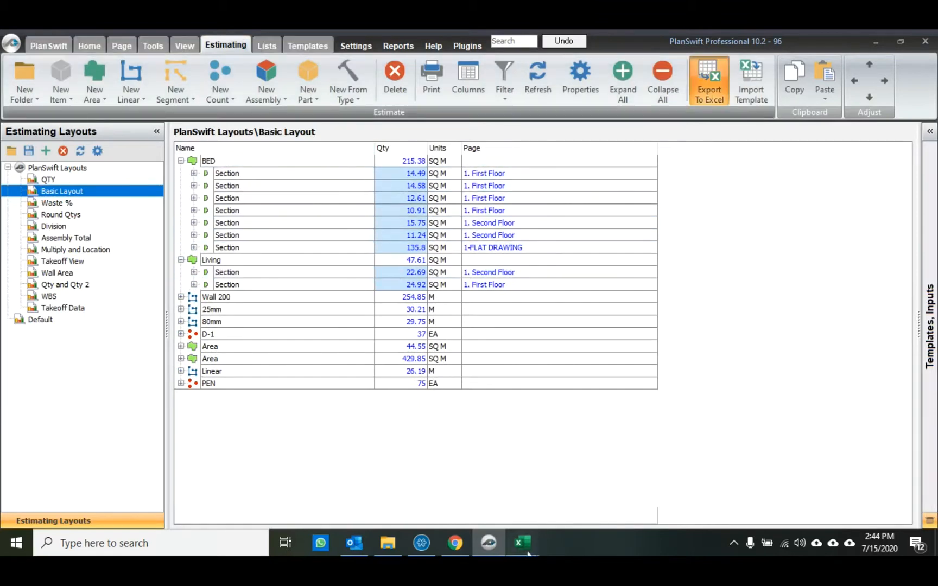
{"action": "left_click", "coordinate": [597, 450]}
{"action": "scroll", "coordinate": [79, 304], "scroll_direction": "up", "scroll_amount": 5}
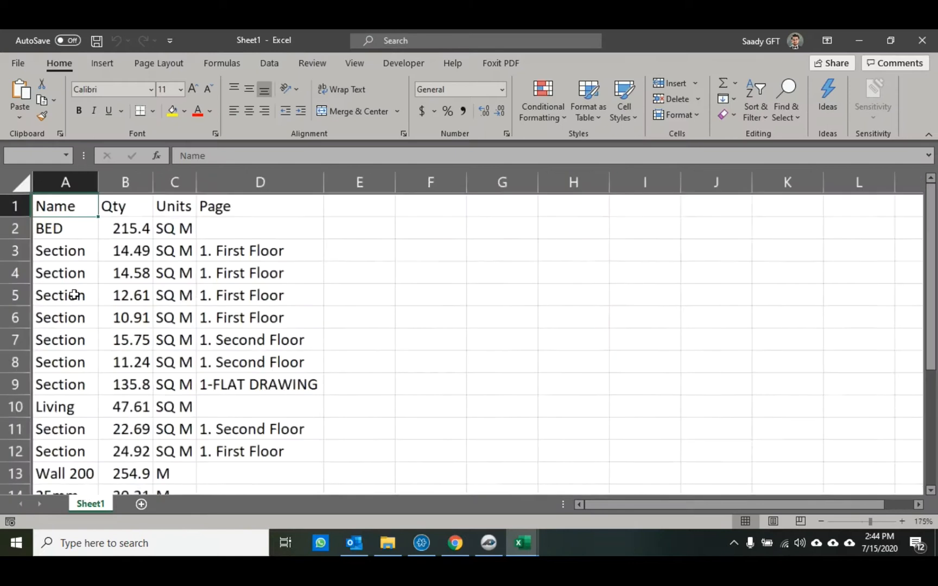
Widen the Name column and fill the BED and Living rows with yellow across columns A to D.
{"action": "left_click_drag", "start_coordinate": [97, 191], "coordinate": [284, 222]}
{"action": "left_click_drag", "start_coordinate": [390, 233], "coordinate": [181, 220]}
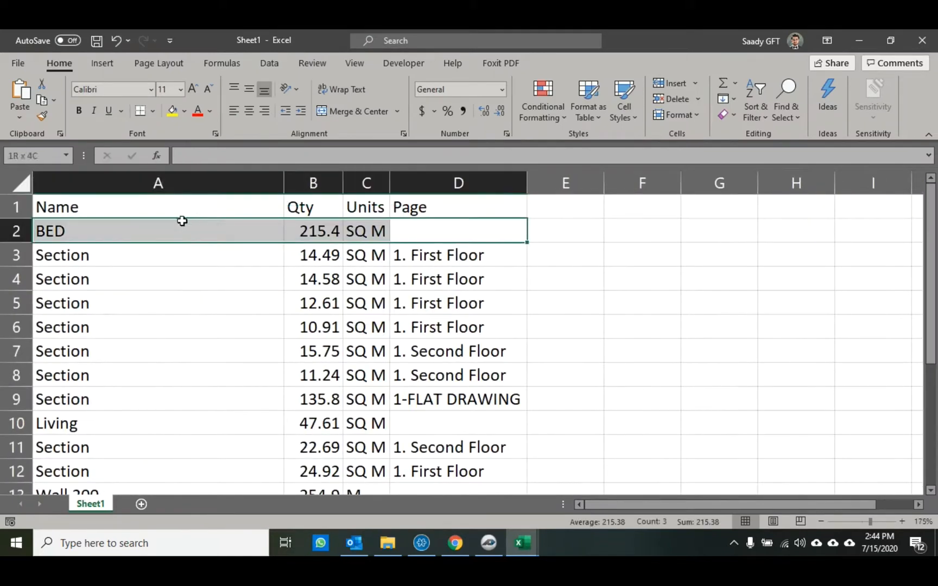
{"action": "left_click", "coordinate": [172, 111]}
{"action": "left_click", "coordinate": [565, 326]}
{"action": "left_click_drag", "start_coordinate": [461, 418], "coordinate": [141, 425]}
{"action": "left_click", "coordinate": [172, 111]}
{"action": "left_click", "coordinate": [719, 302]}
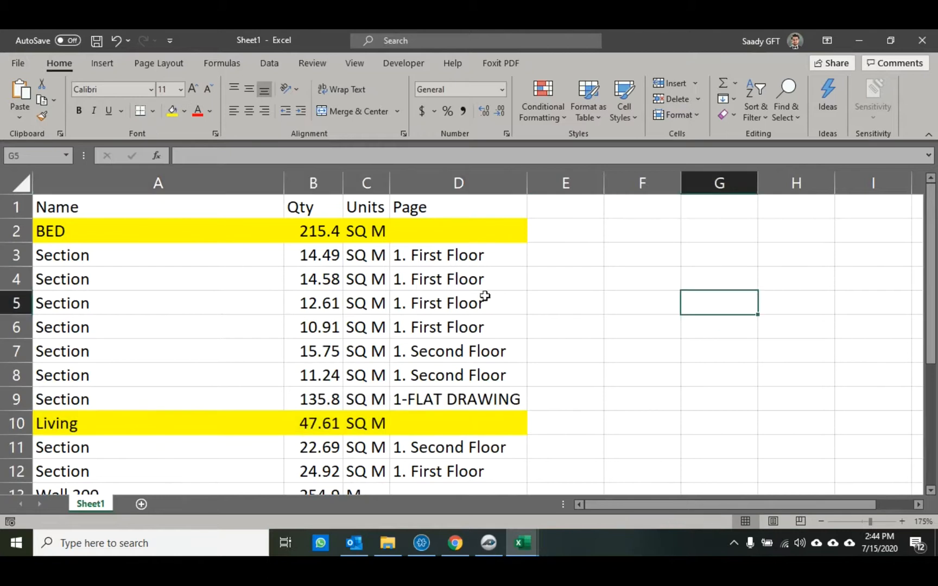
Examine the BED section quantities in B3:B9 and the pages listed for the BED and Living sections.
{"action": "left_click_drag", "start_coordinate": [320, 255], "coordinate": [329, 402]}
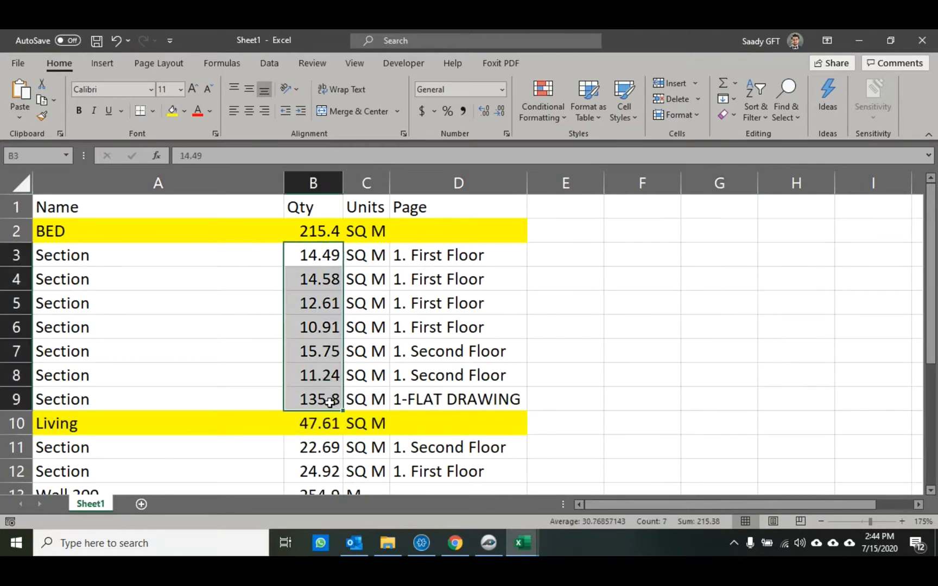
{"action": "left_click", "coordinate": [745, 367]}
{"action": "left_click_drag", "start_coordinate": [324, 259], "coordinate": [329, 402]}
{"action": "left_click", "coordinate": [689, 365]}
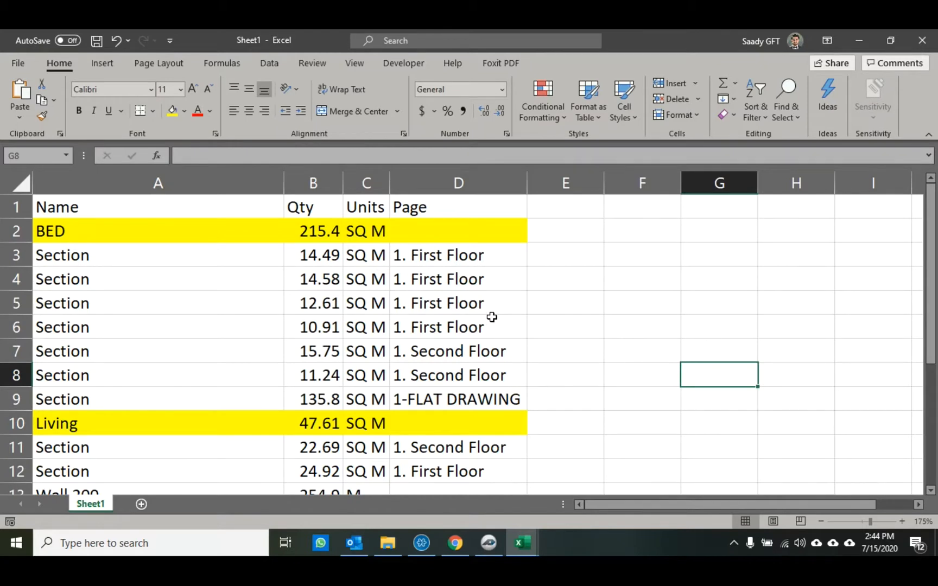
{"action": "left_click", "coordinate": [450, 265]}
{"action": "scroll", "coordinate": [453, 269], "scroll_direction": "down", "scroll_amount": 1}
{"action": "left_click", "coordinate": [444, 379]}
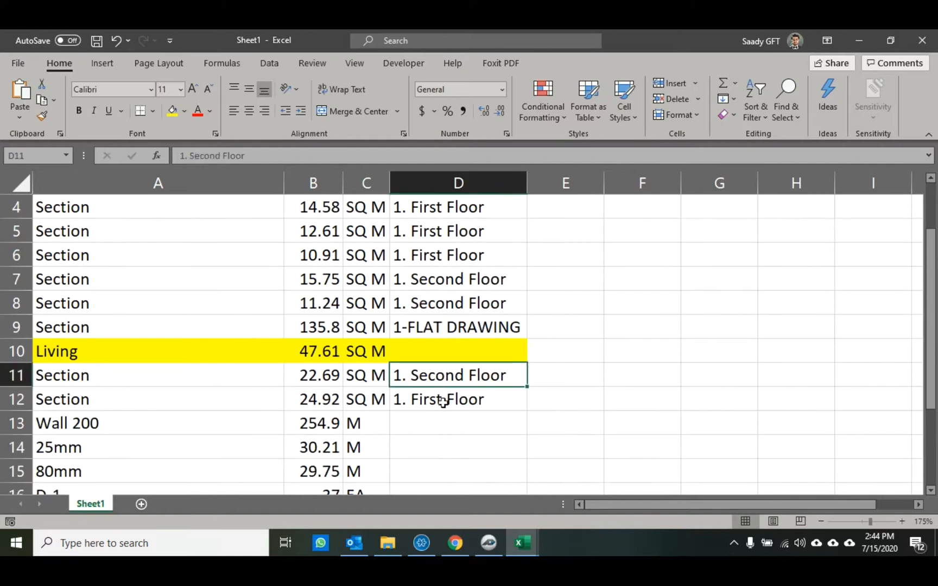
{"action": "scroll", "coordinate": [445, 399], "scroll_direction": "up", "scroll_amount": 1}
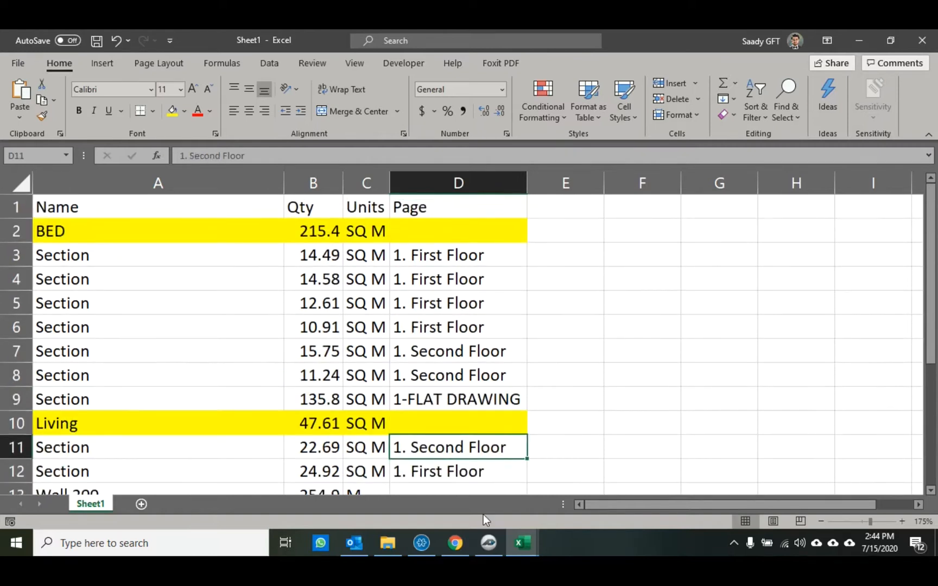
Switch to PlanSwift and export the takeoffs of the selected page 1. First Floor to Excel, including all digitizer items.
{"action": "left_click", "coordinate": [488, 543]}
{"action": "left_click", "coordinate": [89, 45]}
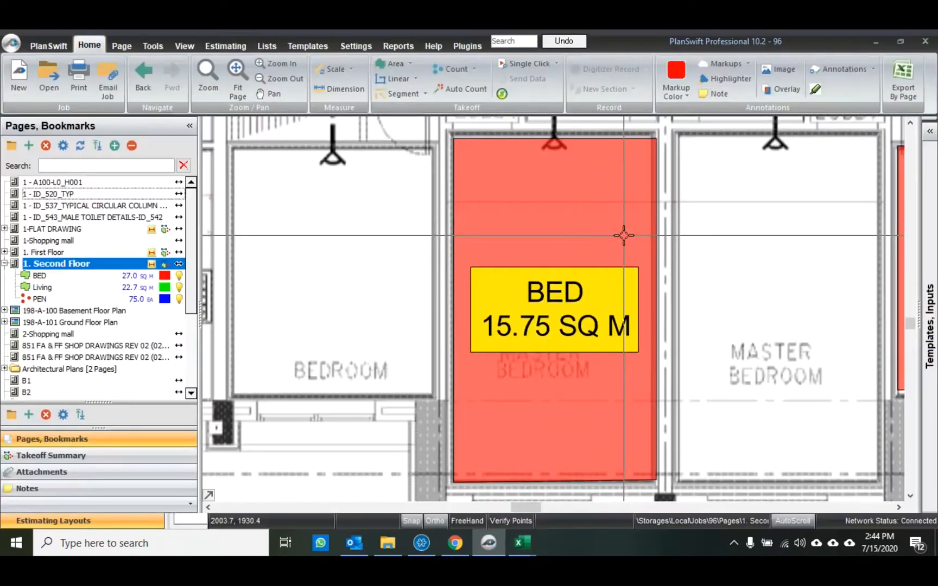
{"action": "left_click", "coordinate": [903, 79]}
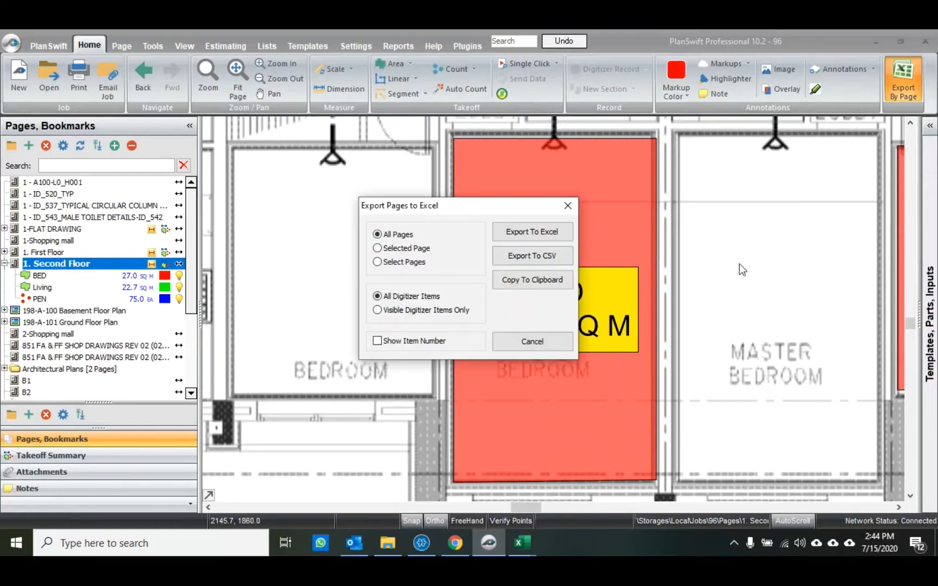
{"action": "left_click", "coordinate": [425, 248]}
{"action": "left_click", "coordinate": [411, 262]}
{"action": "left_click", "coordinate": [399, 262]}
{"action": "left_click", "coordinate": [520, 238]}
{"action": "left_click", "coordinate": [418, 234]}
{"action": "left_click", "coordinate": [466, 395]}
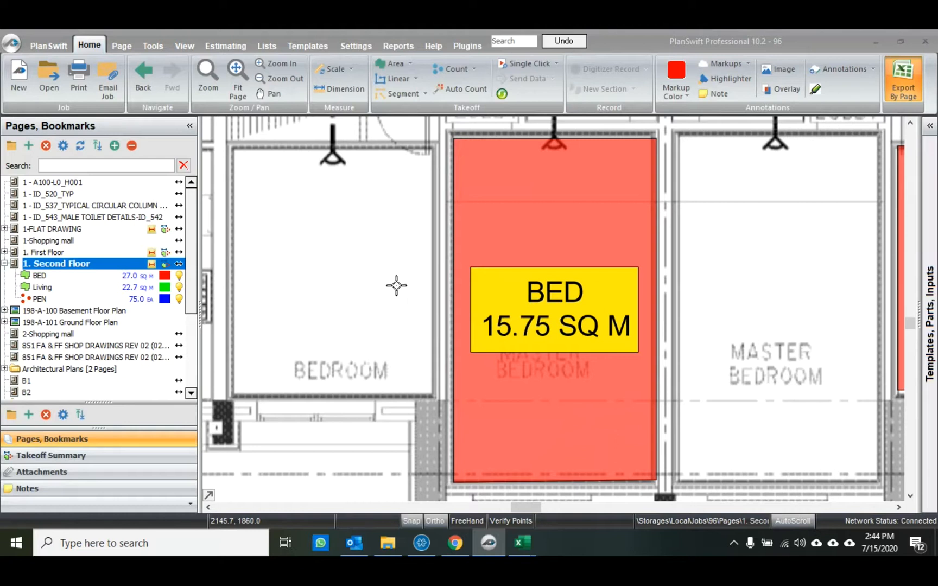
Bring up the exported Book1 workbook in Excel, maximize it and widen the Page column.
{"action": "left_click", "coordinate": [532, 541]}
{"action": "left_click", "coordinate": [671, 486]}
{"action": "left_click", "coordinate": [817, 69]}
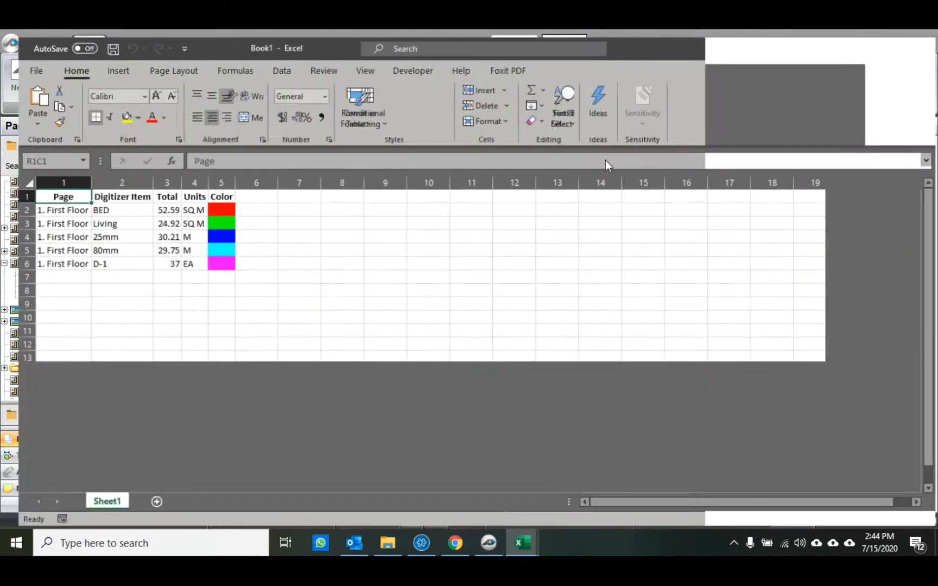
{"action": "scroll", "coordinate": [61, 214], "scroll_direction": "up", "scroll_amount": 6}
{"action": "left_click_drag", "start_coordinate": [146, 174], "coordinate": [259, 174]}
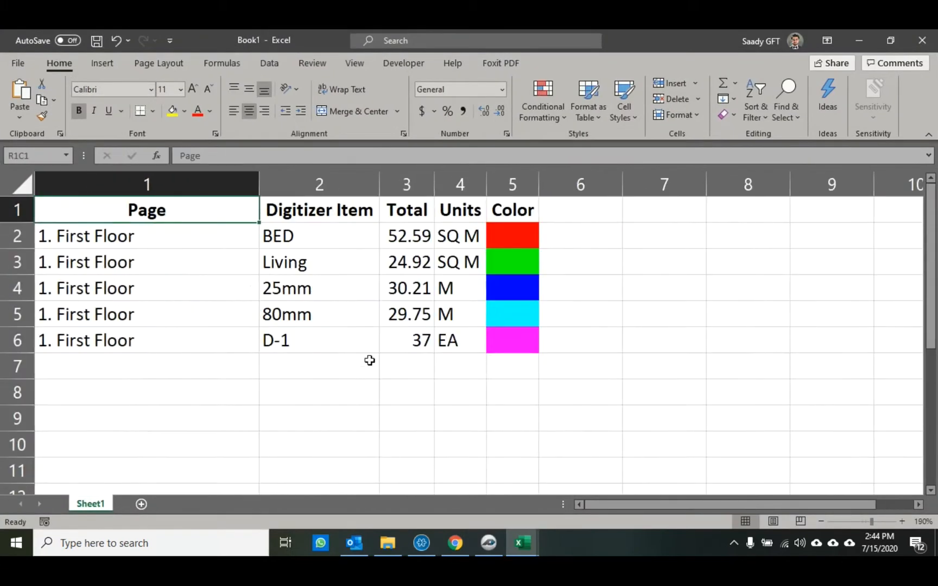
Fill the header row of Book1 with yellow from Page to Color.
{"action": "left_click_drag", "start_coordinate": [509, 217], "coordinate": [206, 150]}
{"action": "left_click", "coordinate": [175, 113]}
{"action": "left_click", "coordinate": [429, 370]}
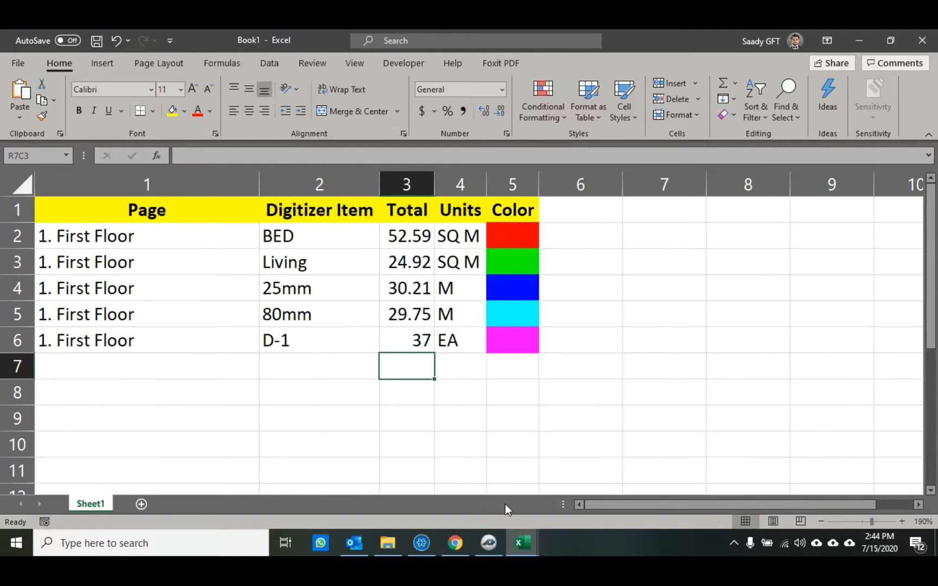
Review the Estimation and Sheet1 workbooks, then examine the First Floor quantities in Book1.
{"action": "mouse_move", "coordinate": [524, 546]}
{"action": "left_click", "coordinate": [425, 494]}
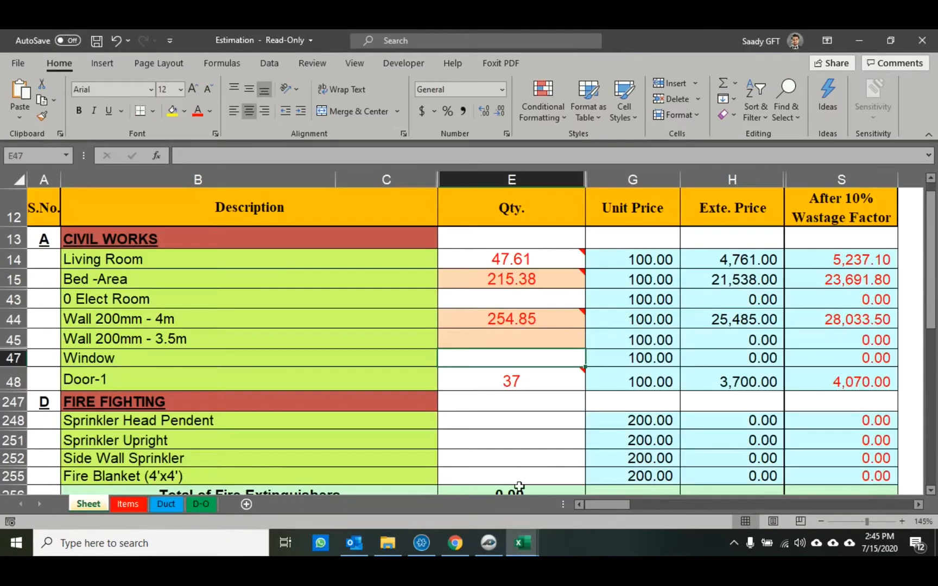
{"action": "left_click", "coordinate": [519, 498]}
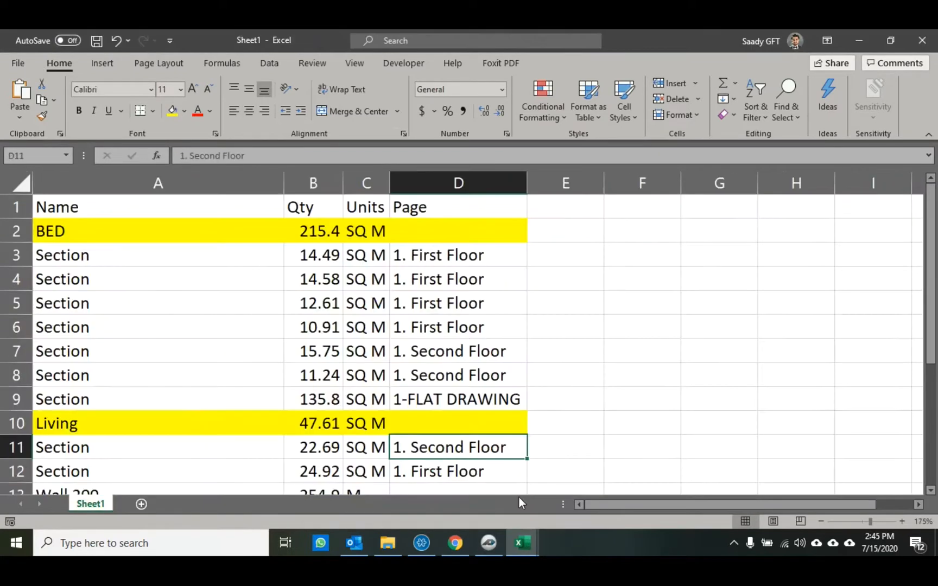
{"action": "left_click", "coordinate": [657, 496]}
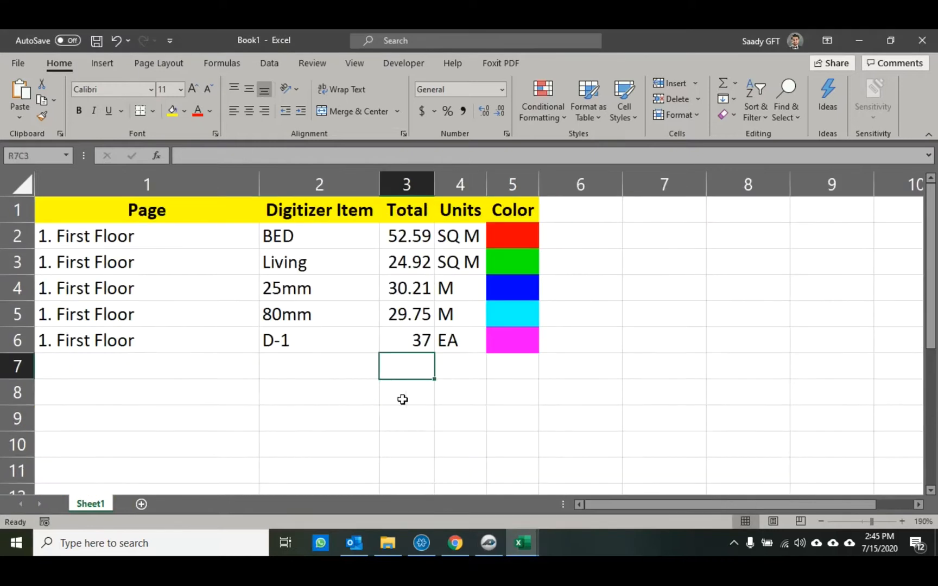
{"action": "scroll", "coordinate": [142, 209], "scroll_direction": "up", "scroll_amount": 3}
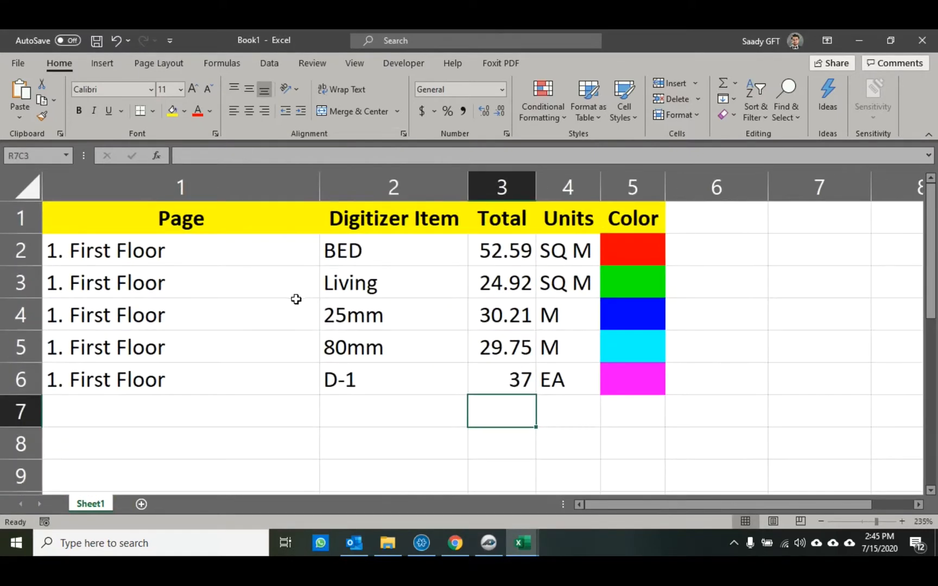
View the whole Second Floor drawing in PlanSwift, then return to the First Floor items listed in Book1.
{"action": "left_click", "coordinate": [489, 542]}
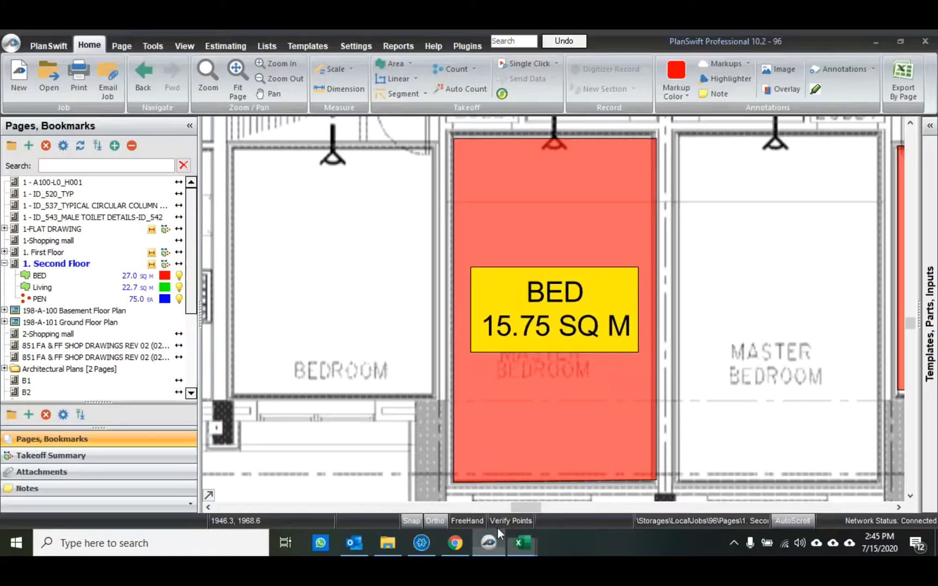
{"action": "scroll", "coordinate": [467, 307], "scroll_direction": "down", "scroll_amount": 3}
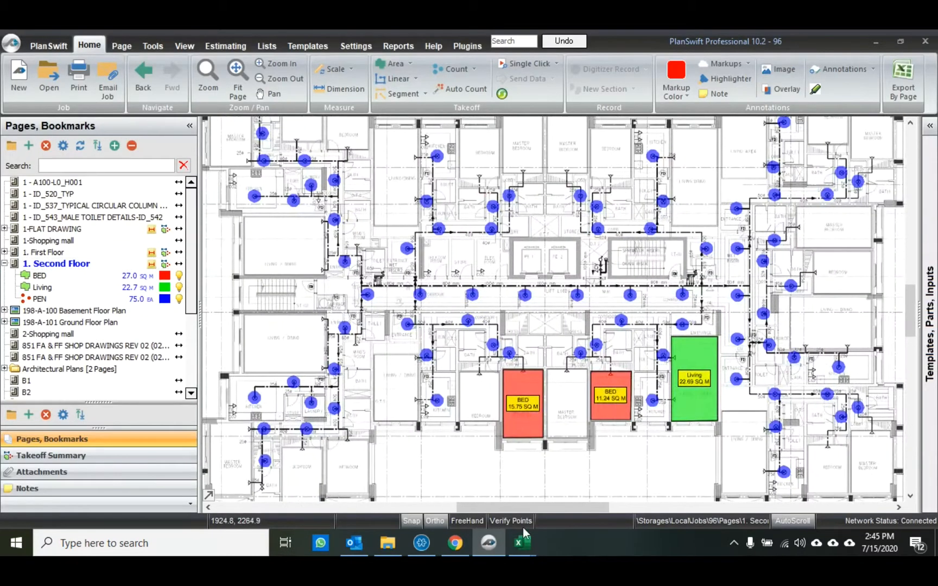
{"action": "left_click", "coordinate": [523, 542]}
{"action": "left_click", "coordinate": [607, 484]}
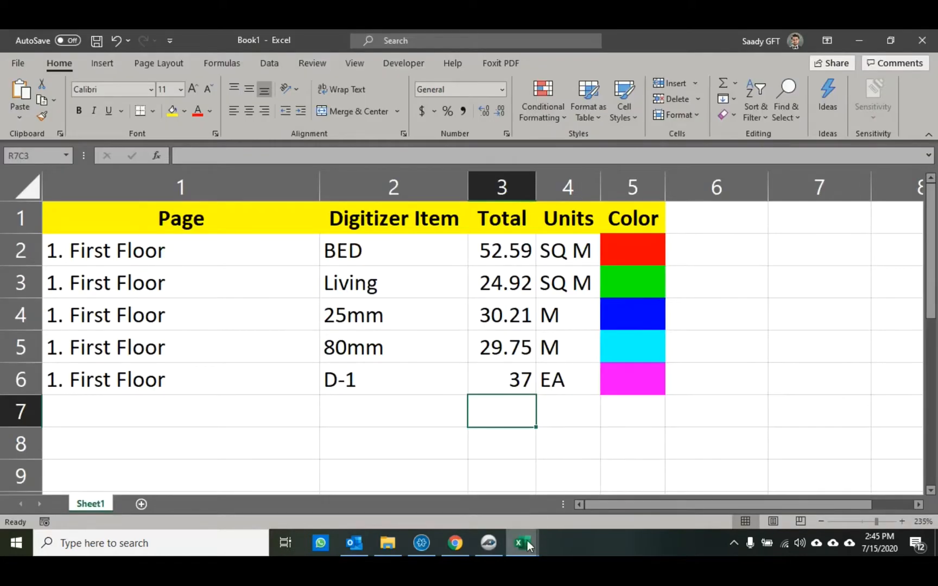
{"action": "left_click", "coordinate": [451, 376]}
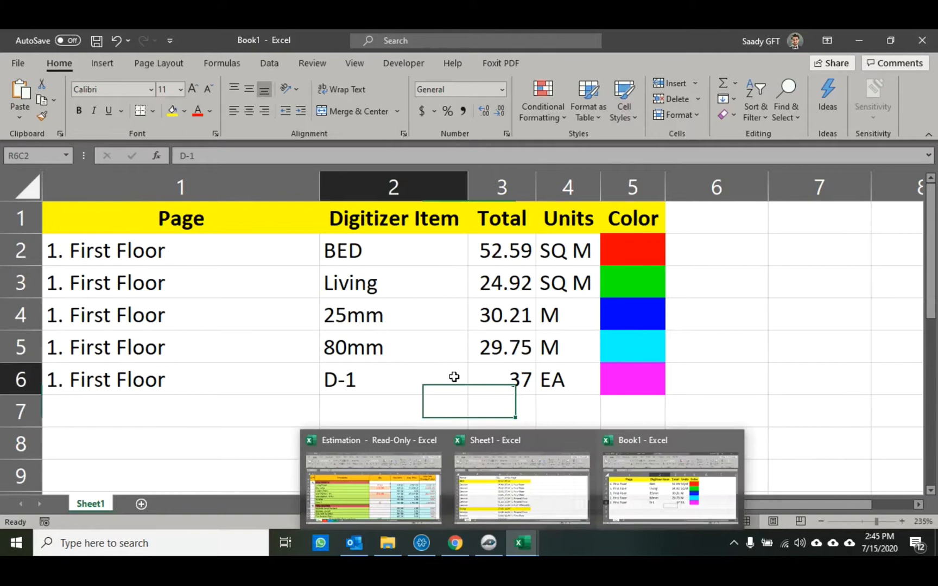
Switch to PlanSwift and export the takeoffs of pages 1. First Floor and 1. Second Floor together to Excel.
{"action": "left_click", "coordinate": [487, 548]}
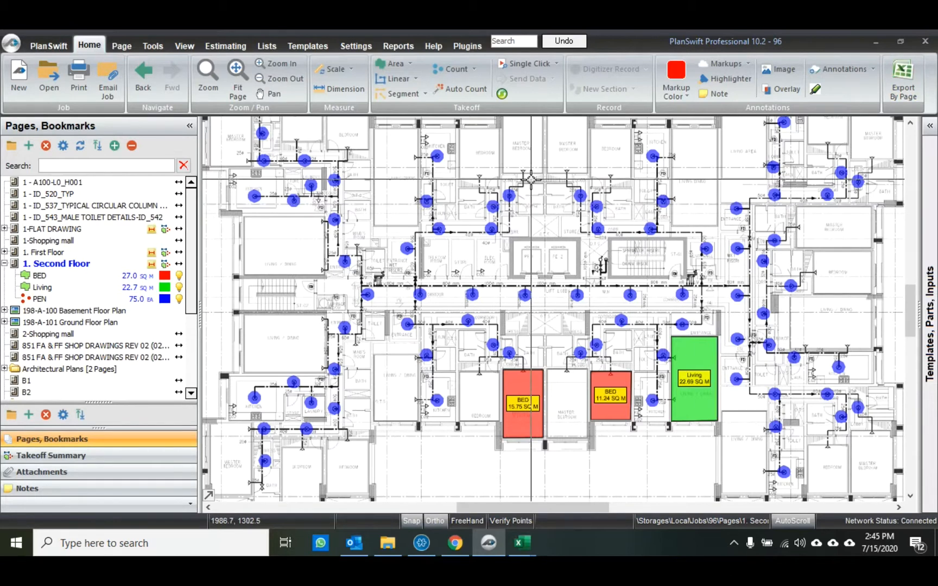
{"action": "left_click", "coordinate": [903, 81]}
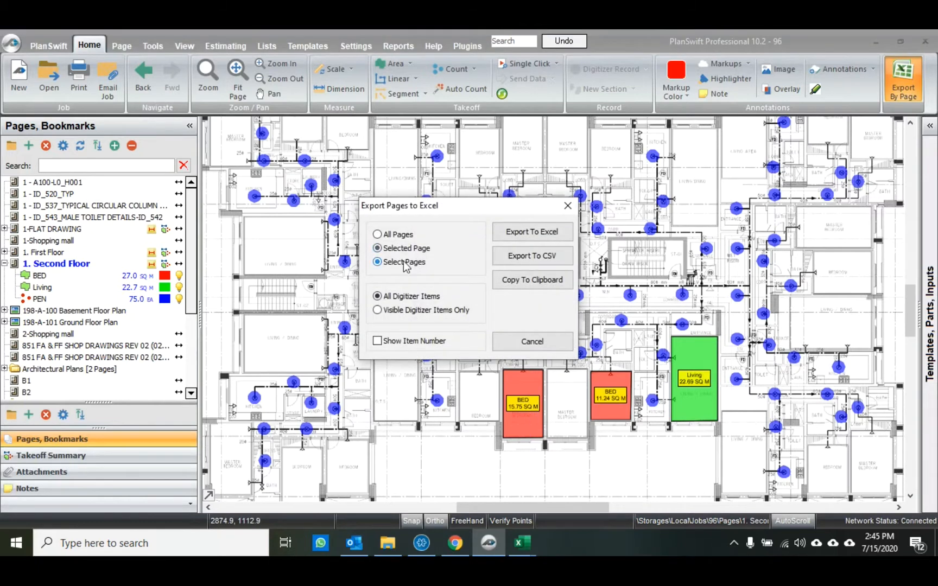
{"action": "left_click", "coordinate": [507, 234]}
{"action": "left_click", "coordinate": [423, 233]}
{"action": "left_click", "coordinate": [424, 242], "text": "ctrl"}
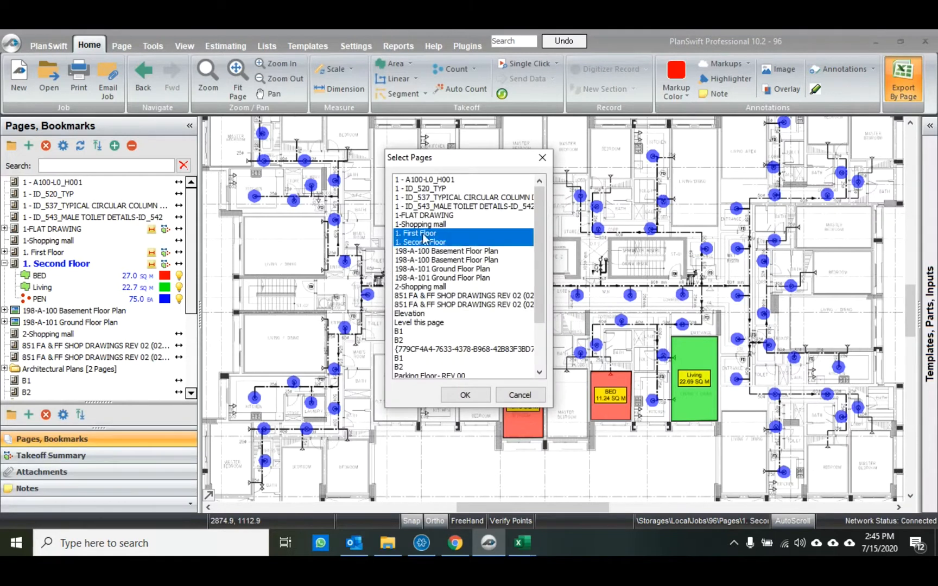
{"action": "left_click", "coordinate": [466, 395]}
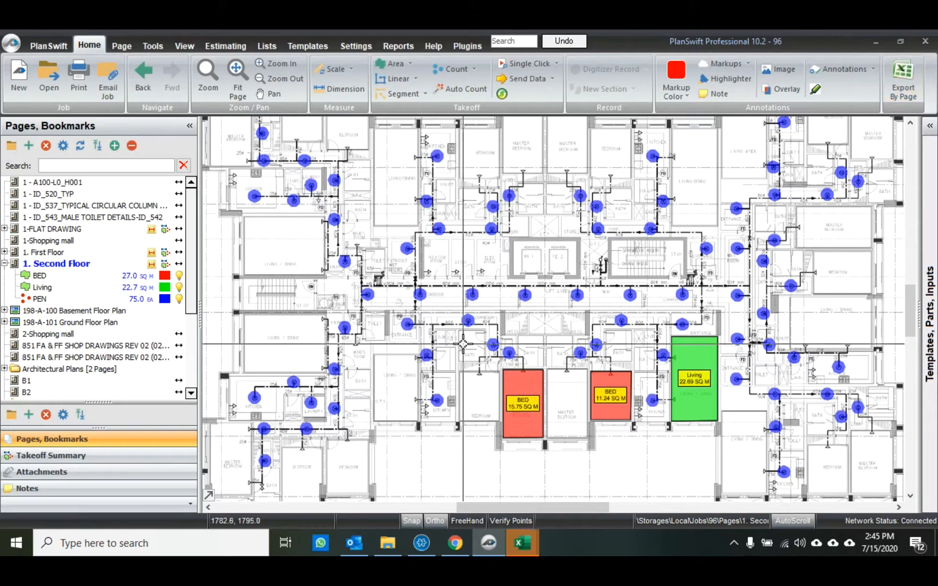
Bring up the exported Book2 workbook in Excel, maximize it and widen the Page column.
{"action": "left_click", "coordinate": [532, 537]}
{"action": "left_click", "coordinate": [747, 489]}
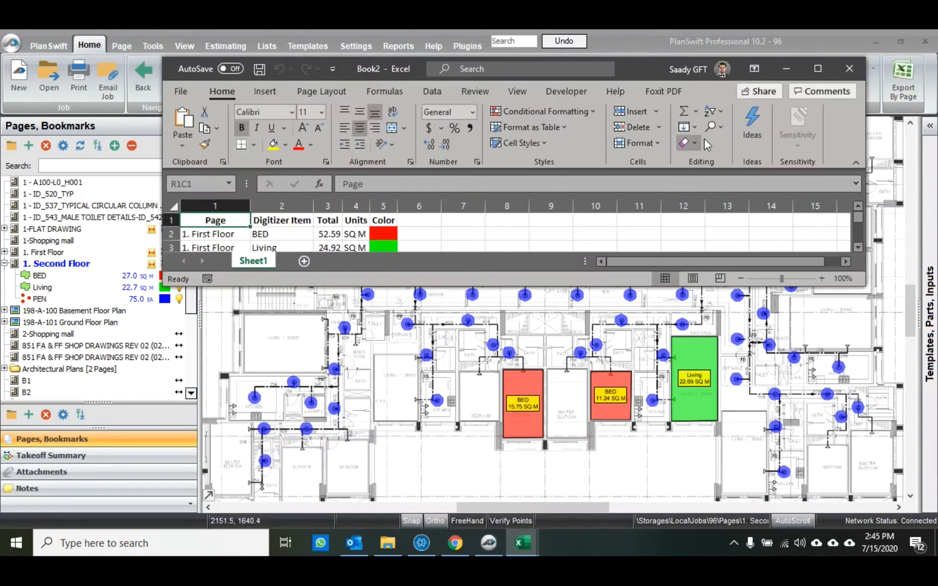
{"action": "left_click", "coordinate": [813, 71]}
{"action": "scroll", "coordinate": [176, 235], "scroll_direction": "up", "scroll_amount": 4, "text": "ctrl"}
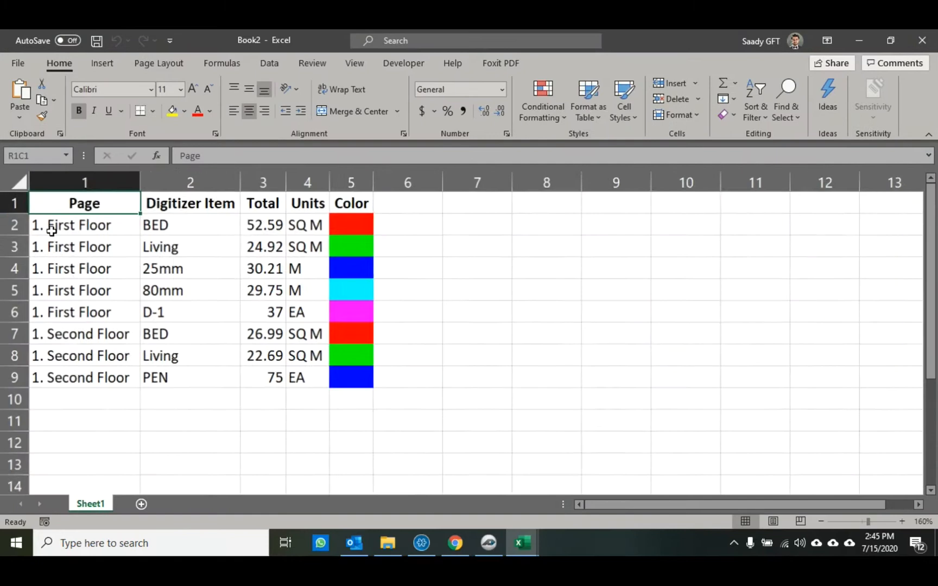
{"action": "left_click_drag", "start_coordinate": [236, 178], "coordinate": [236, 178]}
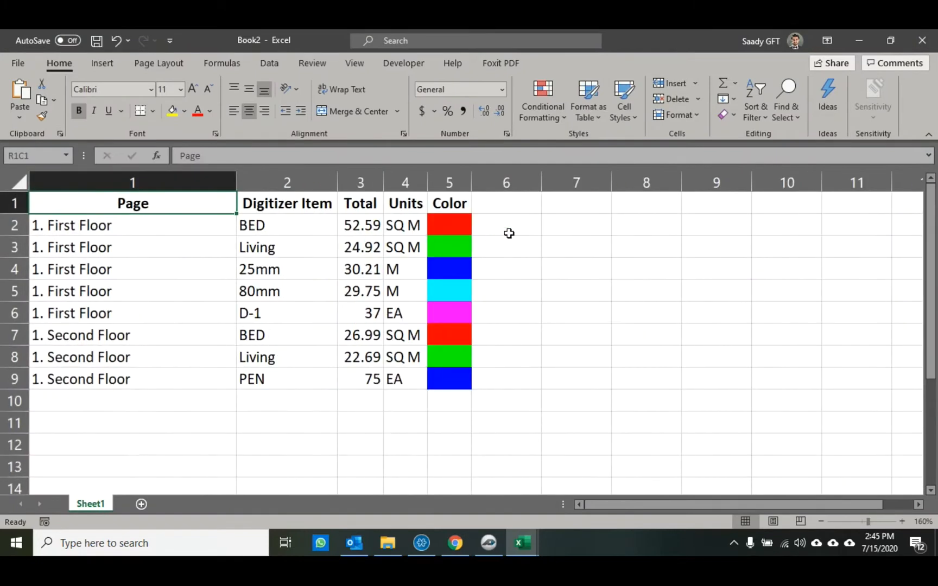
Return to PlanSwift, expand 1. First Floor to list its takeoff items and open that page.
{"action": "left_click", "coordinate": [863, 43]}
{"action": "left_click_drag", "start_coordinate": [469, 178], "coordinate": [496, 190]}
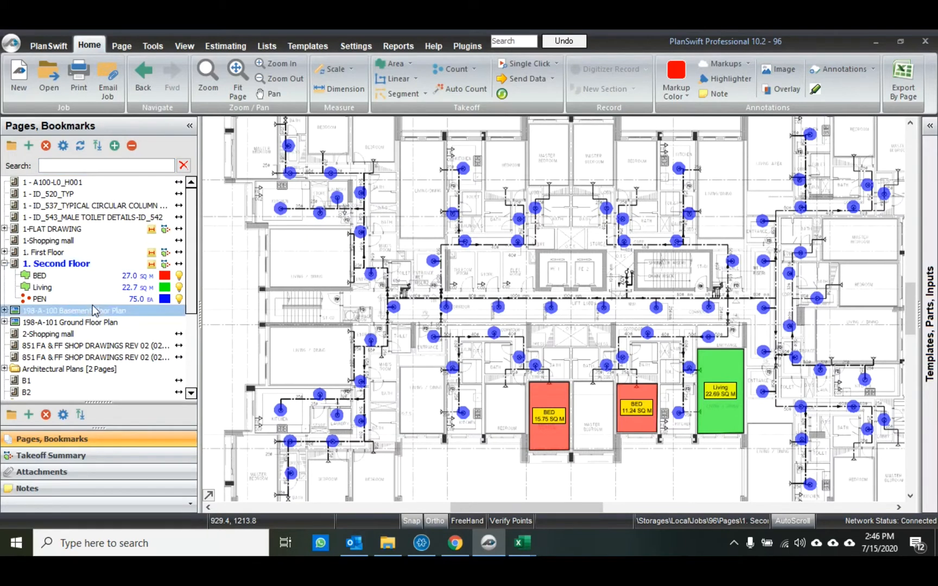
{"action": "left_click", "coordinate": [4, 252]}
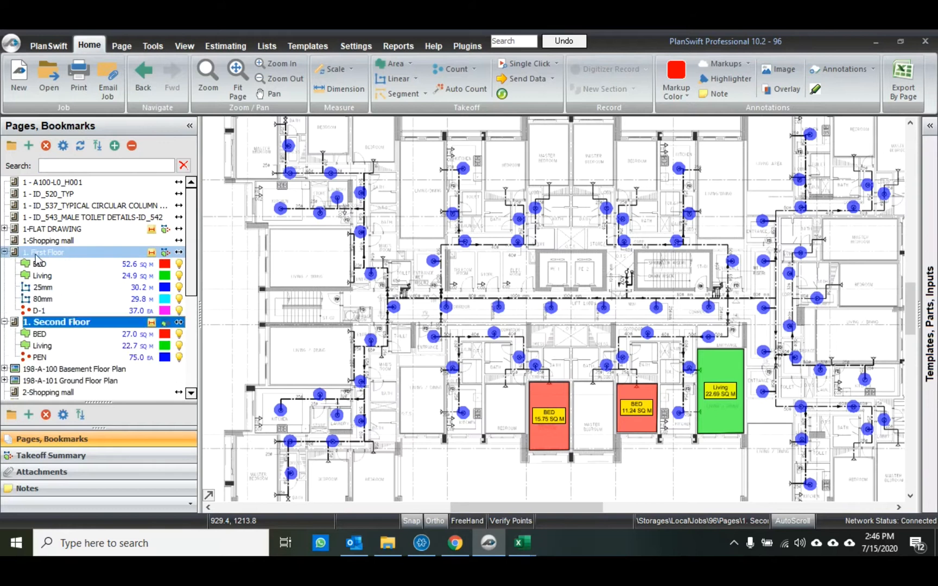
{"action": "left_click", "coordinate": [37, 253]}
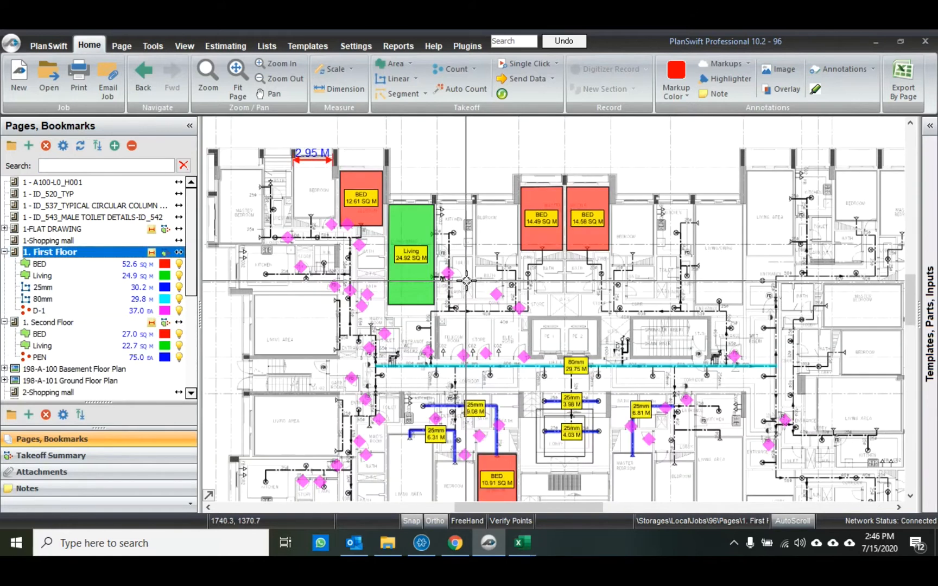
Examine the First Floor drawing's overall grid dimension and its room, pipe and door takeoffs.
{"action": "left_click_drag", "start_coordinate": [566, 270], "coordinate": [512, 396]}
{"action": "scroll", "coordinate": [508, 203], "scroll_direction": "up", "scroll_amount": 3}
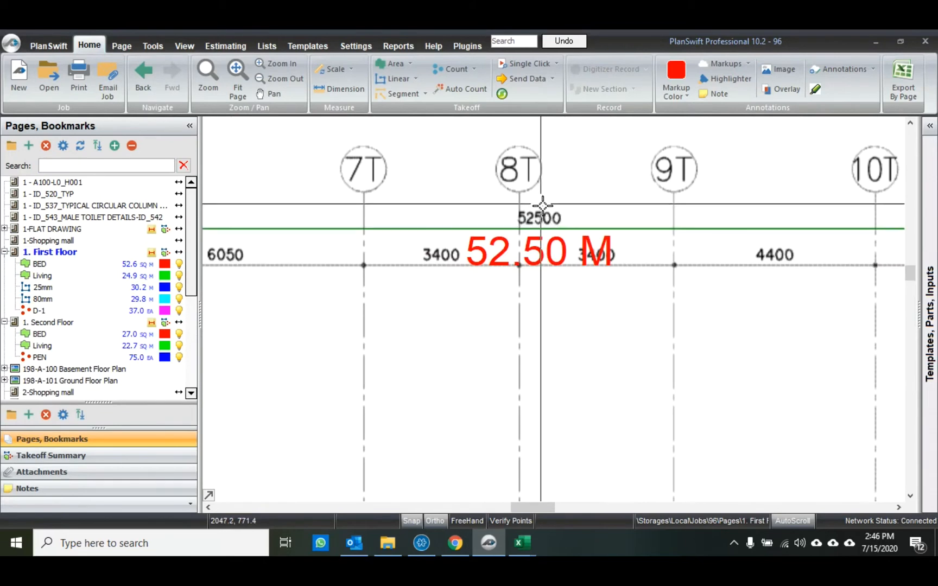
{"action": "scroll", "coordinate": [542, 205], "scroll_direction": "down", "scroll_amount": 5}
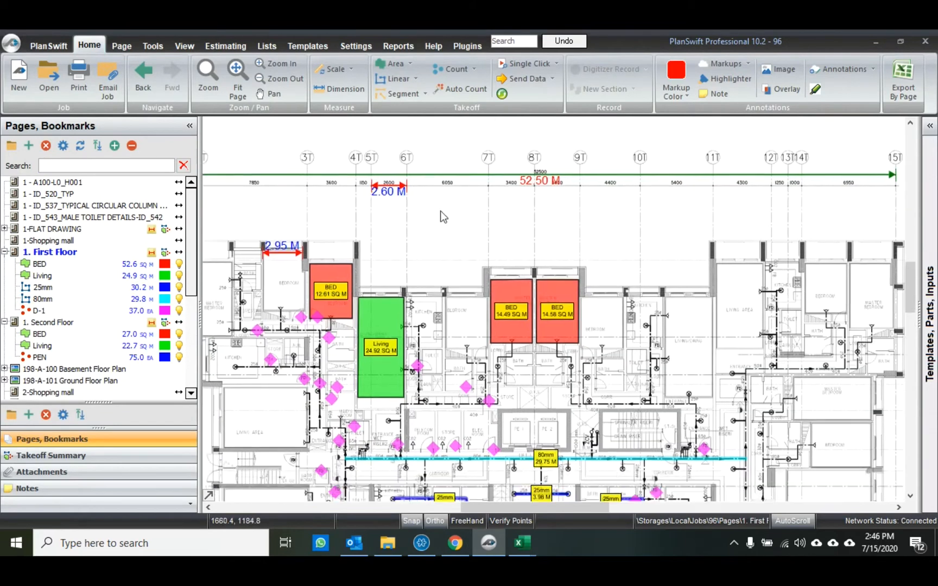
{"action": "left_click_drag", "start_coordinate": [408, 415], "coordinate": [449, 285]}
{"action": "scroll", "coordinate": [445, 280], "scroll_direction": "up", "scroll_amount": 2}
{"action": "scroll", "coordinate": [470, 213], "scroll_direction": "down", "scroll_amount": 1}
{"action": "scroll", "coordinate": [99, 292], "scroll_direction": "down", "scroll_amount": 1}
Open the Parking Floor- REV 00 page and inspect the clouded store room change.
{"action": "scroll", "coordinate": [99, 292], "scroll_direction": "down", "scroll_amount": 5}
{"action": "left_click", "coordinate": [65, 322]}
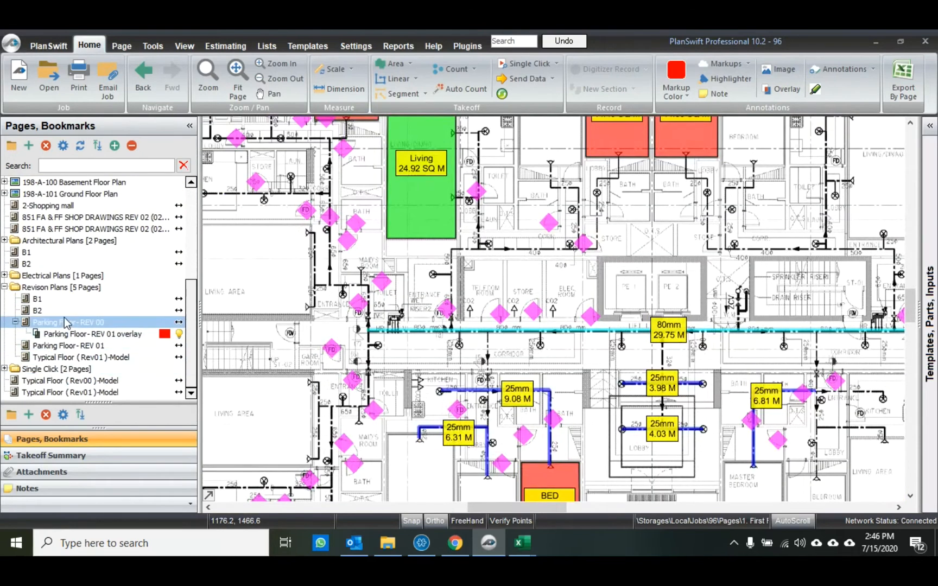
{"action": "scroll", "coordinate": [380, 315], "scroll_direction": "up", "scroll_amount": 5}
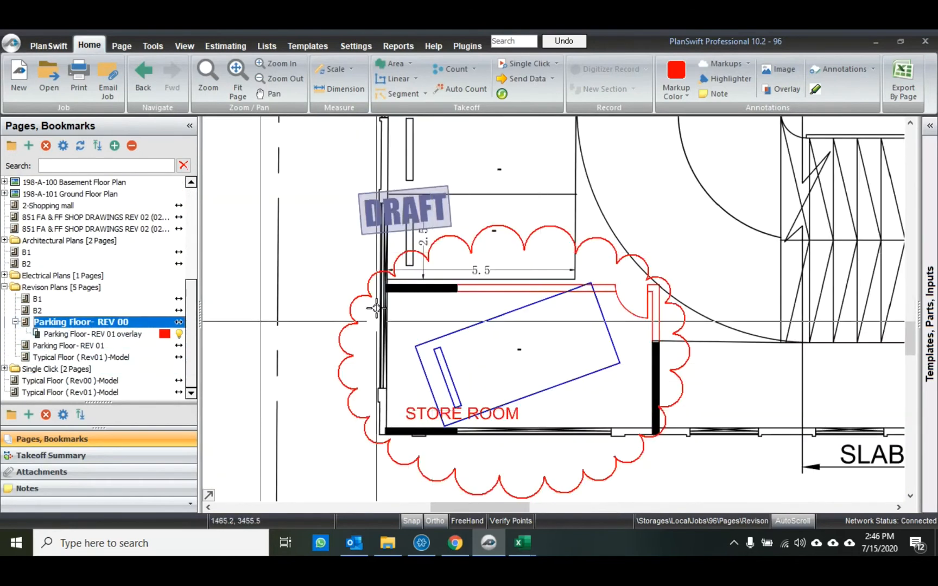
{"action": "scroll", "coordinate": [102, 286], "scroll_direction": "up", "scroll_amount": 2}
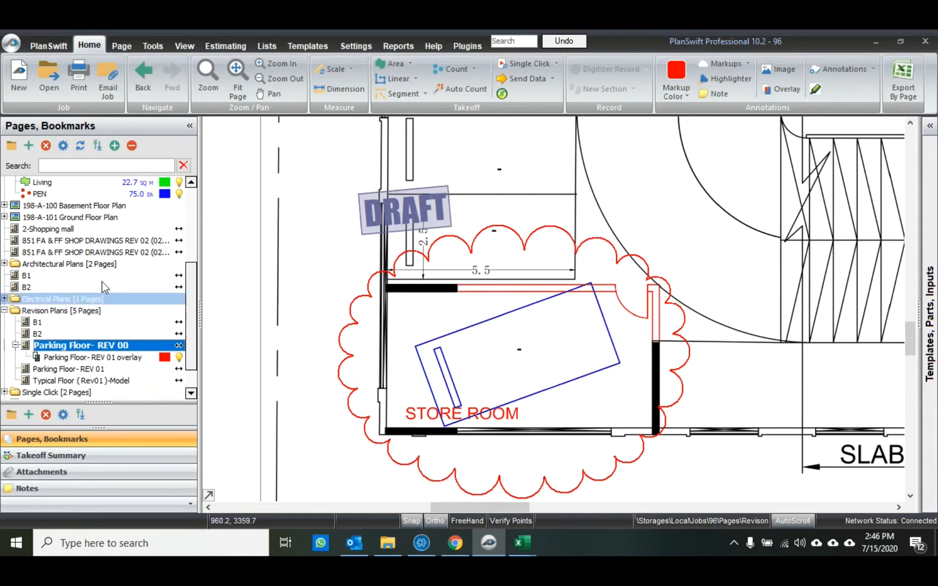
Check the linked quantities in the Estimation workbook, then return to the PlanSwift parking floor plan.
{"action": "mouse_move", "coordinate": [522, 543]}
{"action": "left_click", "coordinate": [318, 484]}
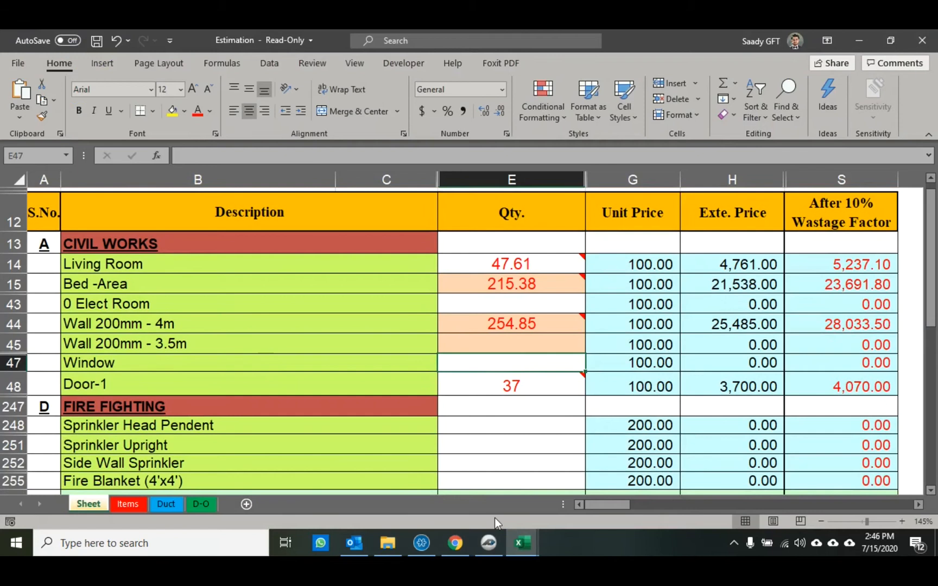
{"action": "left_click", "coordinate": [483, 546]}
{"action": "scroll", "coordinate": [505, 375], "scroll_direction": "down", "scroll_amount": 2}
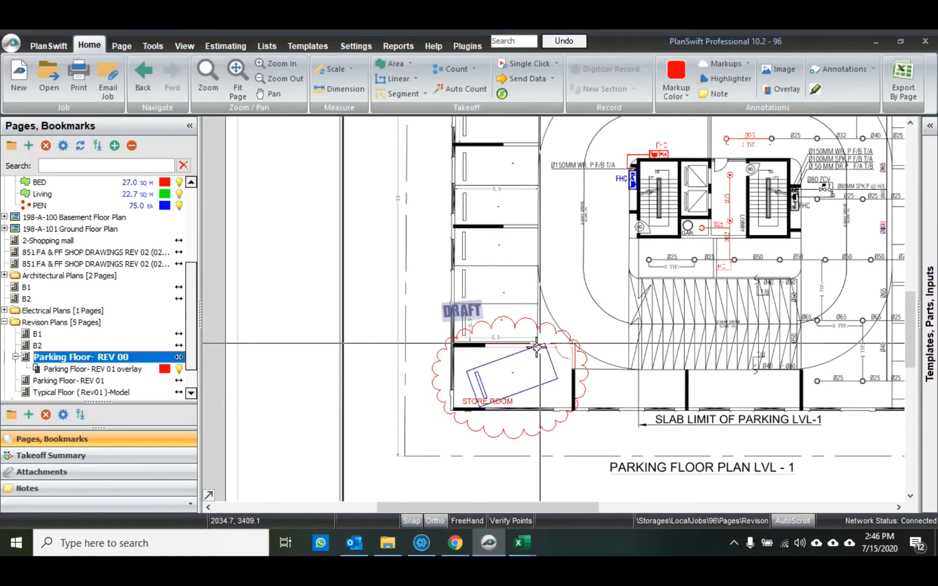
Reopen the 1. First Floor page and look over its takeoffs.
{"action": "scroll", "coordinate": [498, 372], "scroll_direction": "up", "scroll_amount": 1}
{"action": "scroll", "coordinate": [136, 291], "scroll_direction": "up", "scroll_amount": 4}
{"action": "left_click", "coordinate": [69, 241]}
{"action": "scroll", "coordinate": [509, 318], "scroll_direction": "up", "scroll_amount": 3}
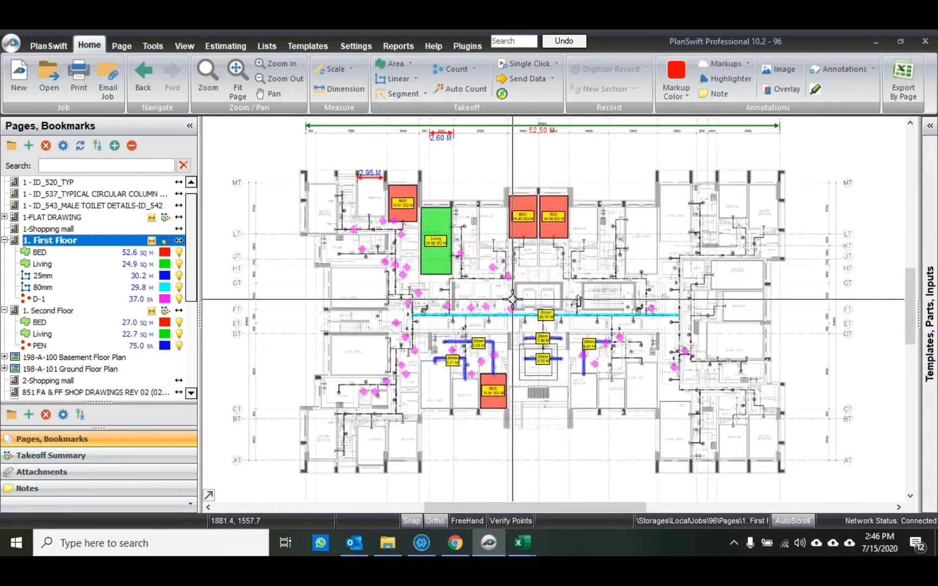
{"action": "left_click_drag", "start_coordinate": [477, 286], "coordinate": [483, 304]}
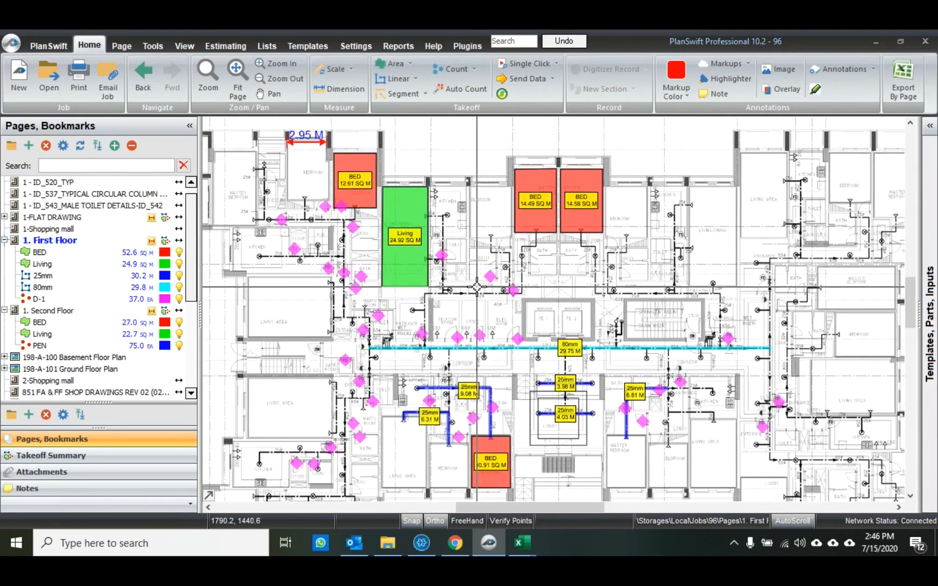